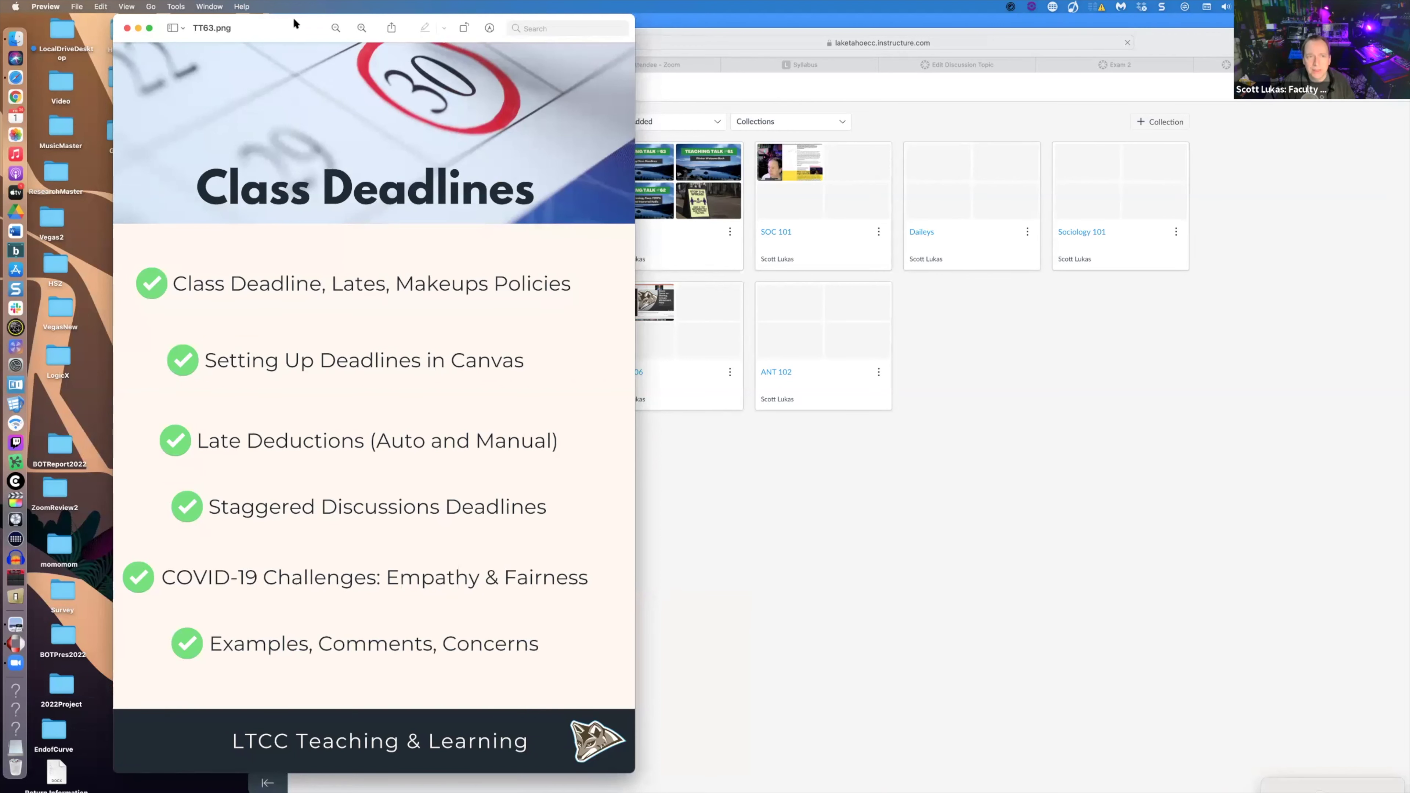
left_click_drag(294, 23, 331, 18)
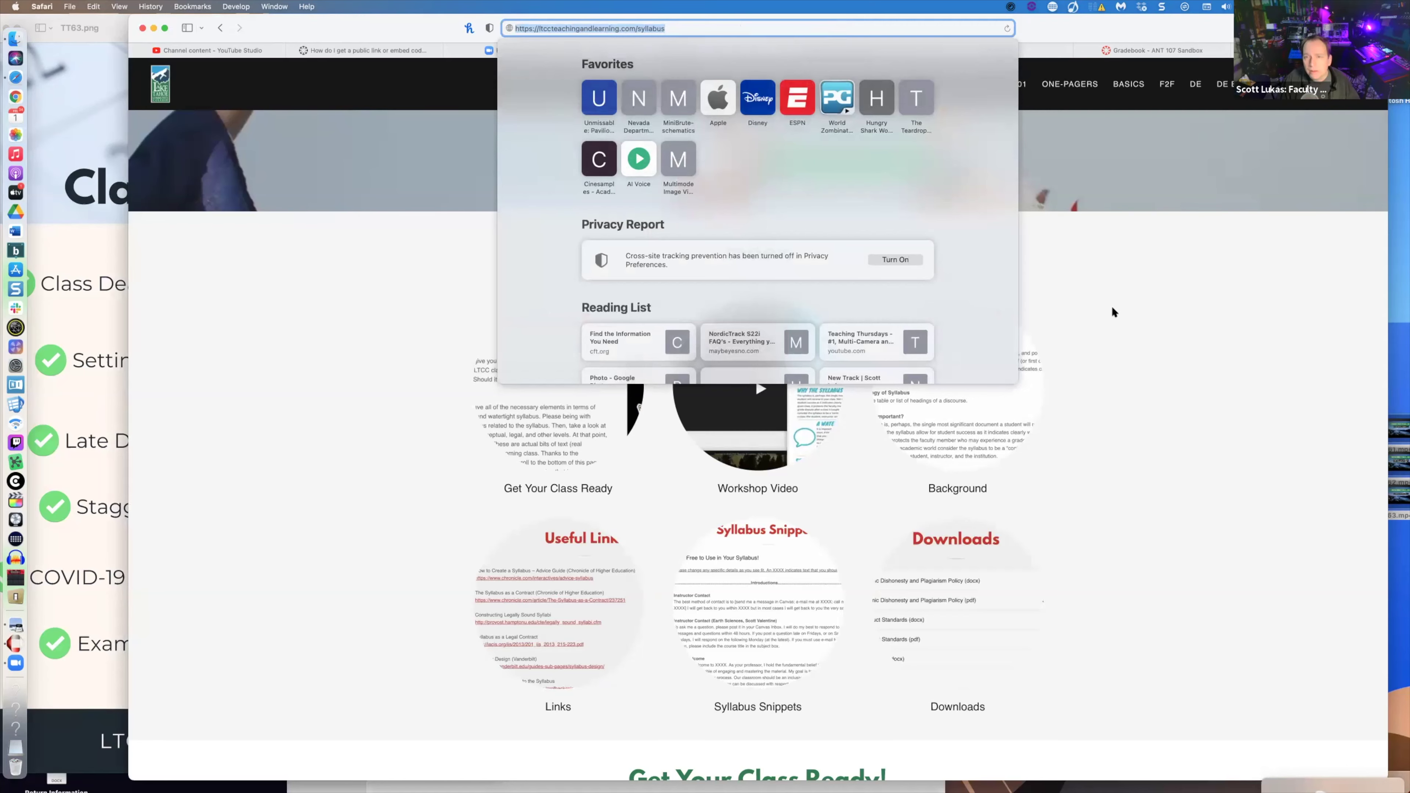
- Find the make-up and late work policy snippets under Grading and Requirements on the Syllabus page
left_click(1118, 315)
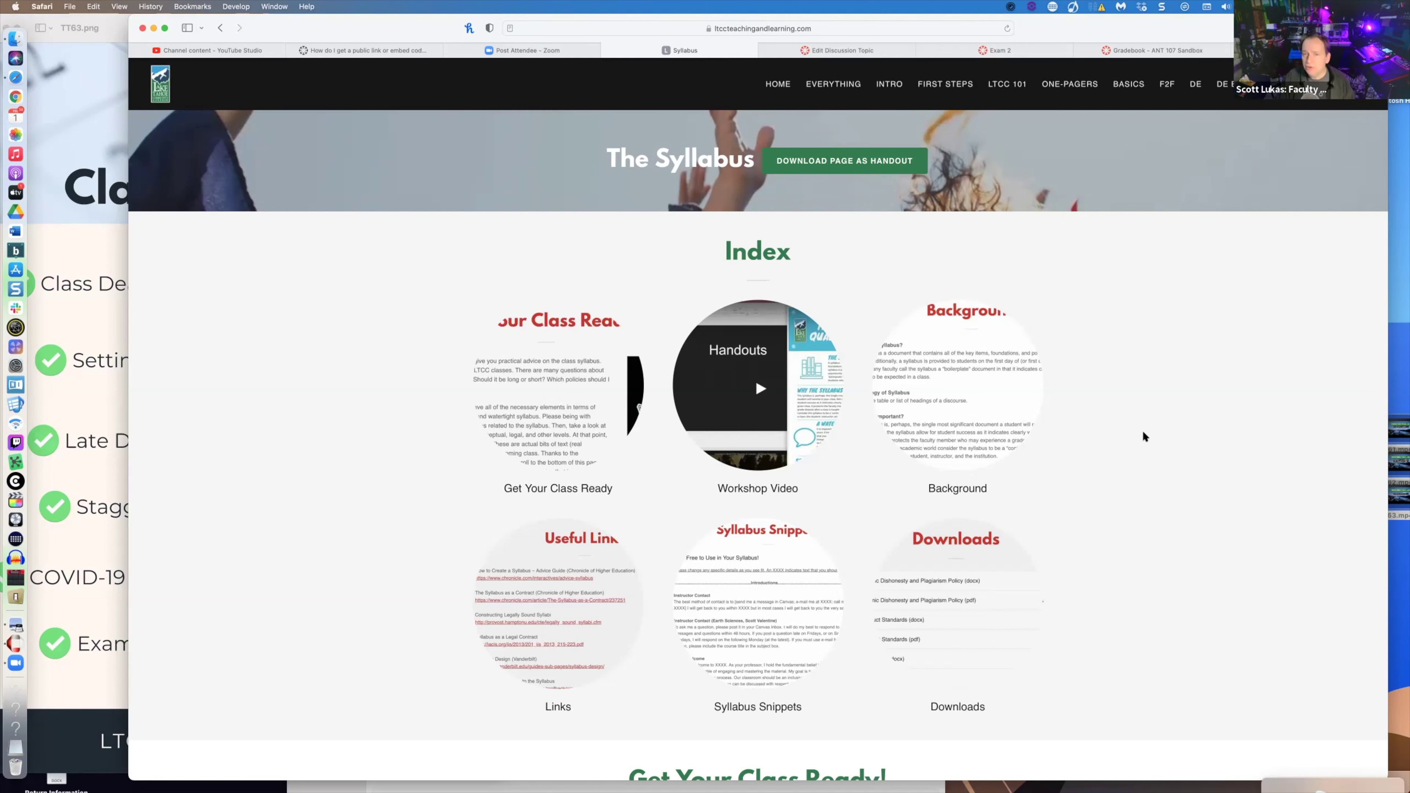
scroll(1144, 433, "down", 3)
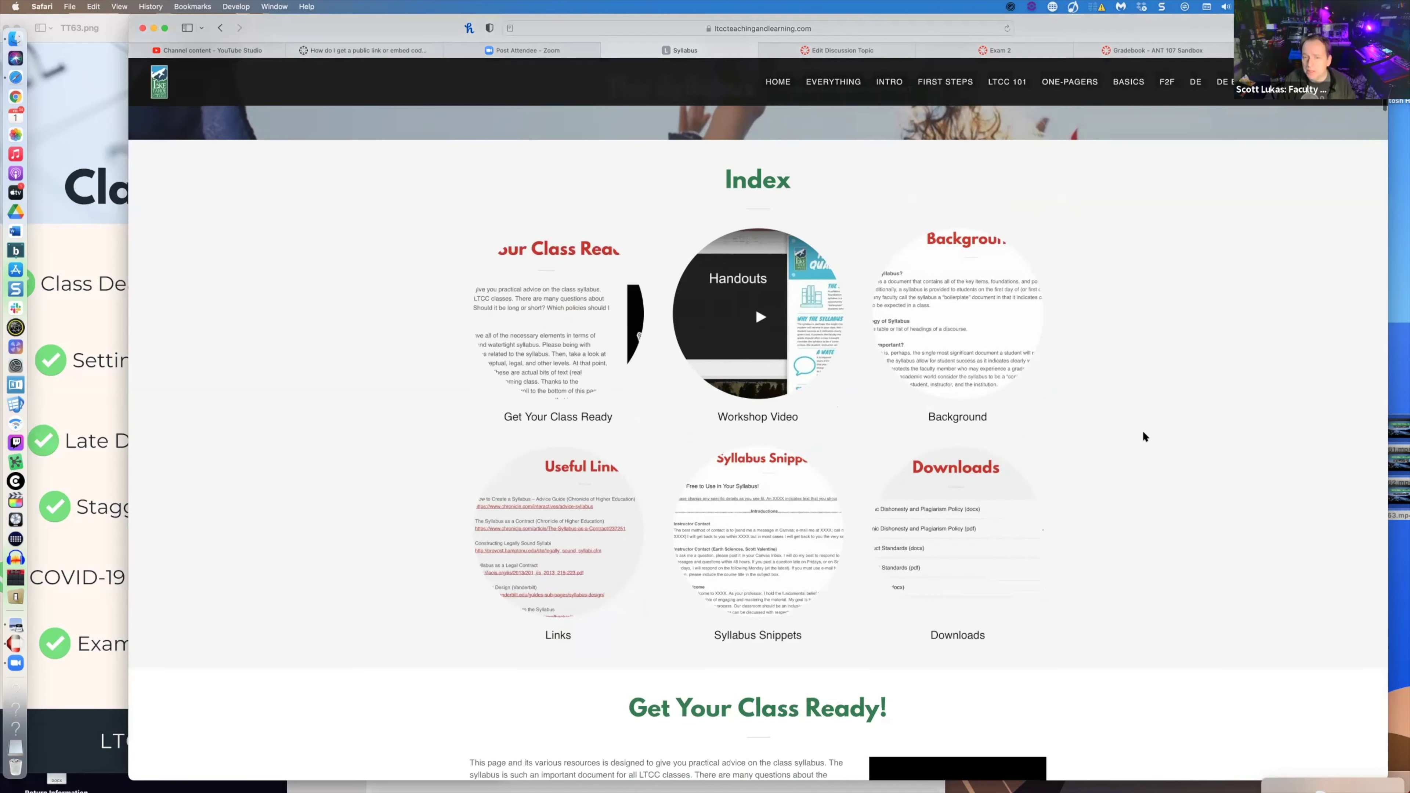
scroll(1144, 433, "down", 20)
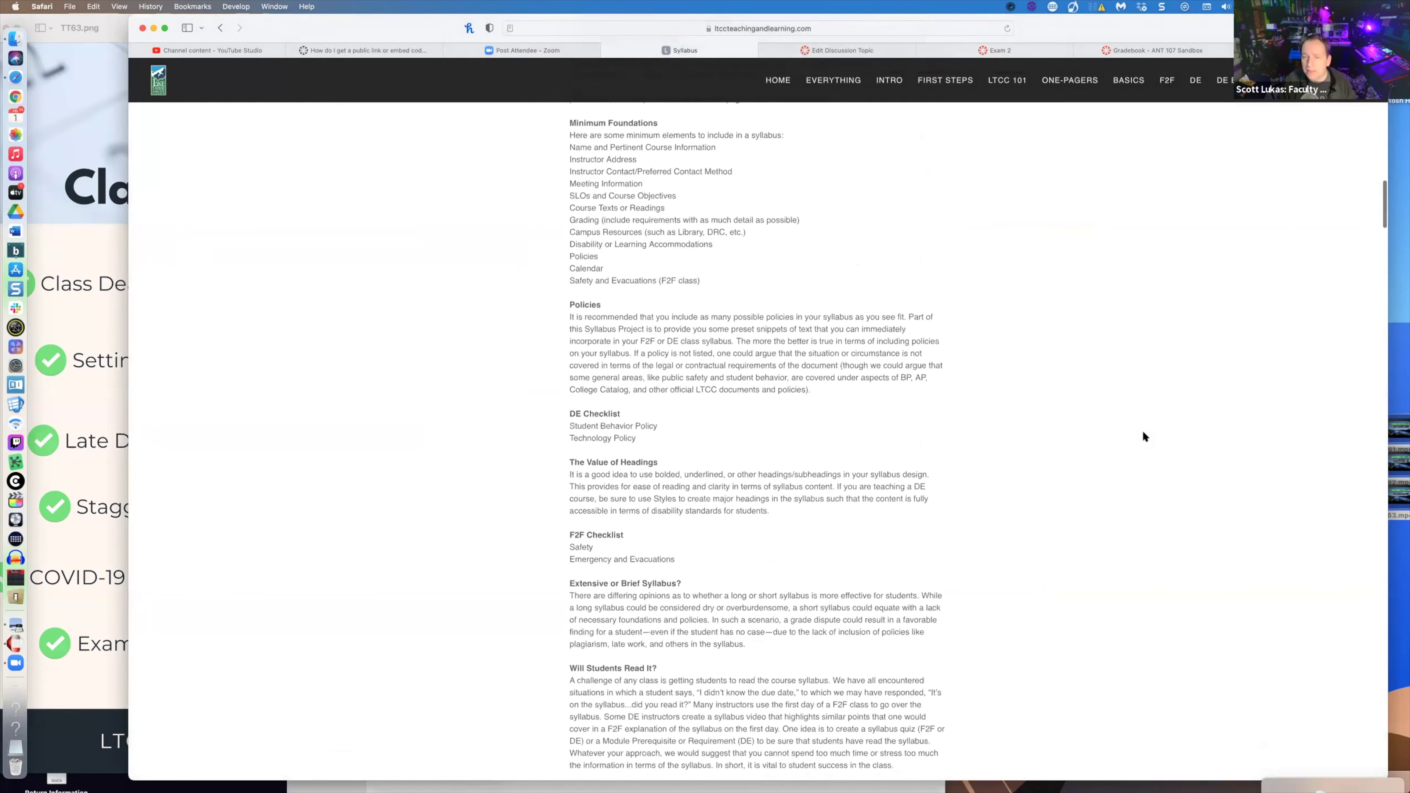
scroll(1144, 433, "down", 20)
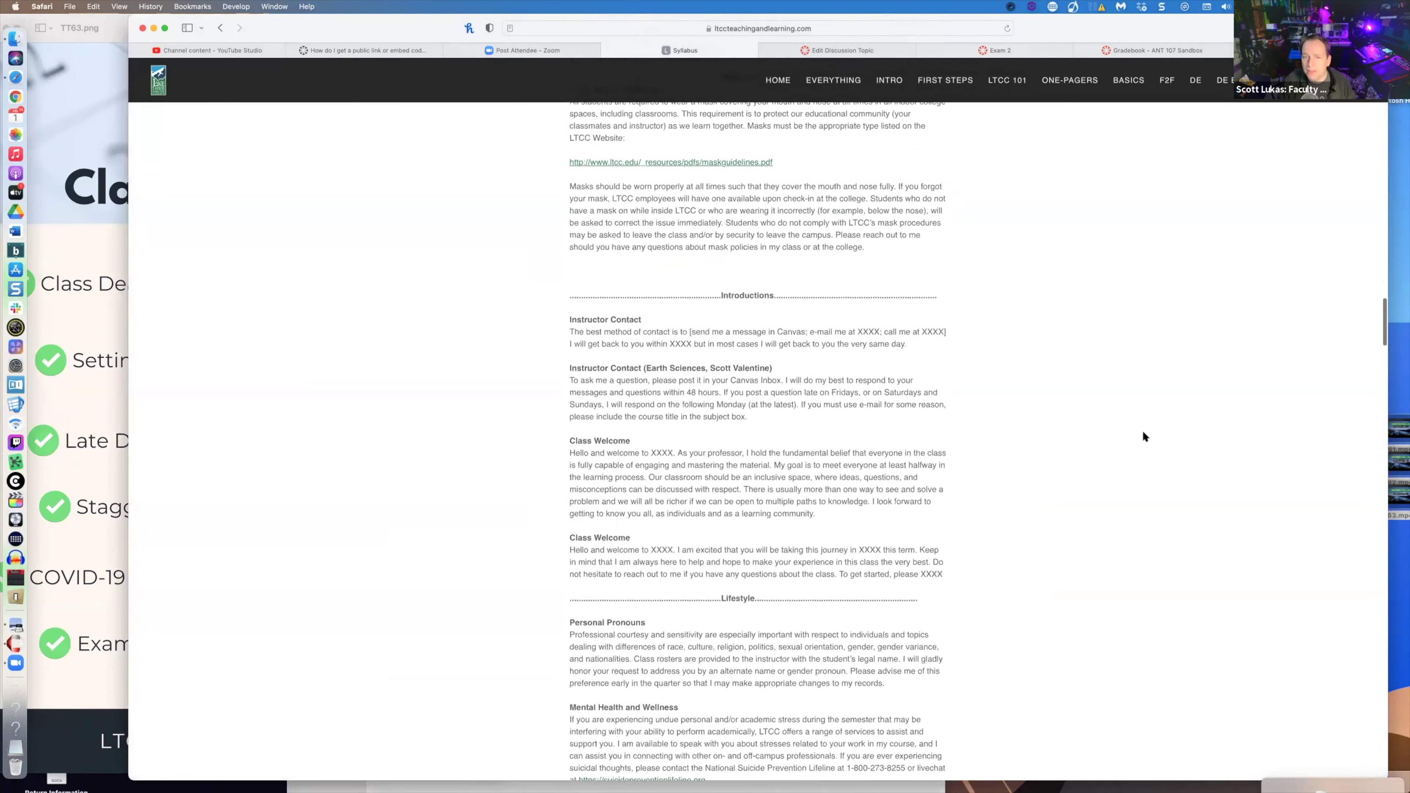
scroll(1143, 433, "down", 20)
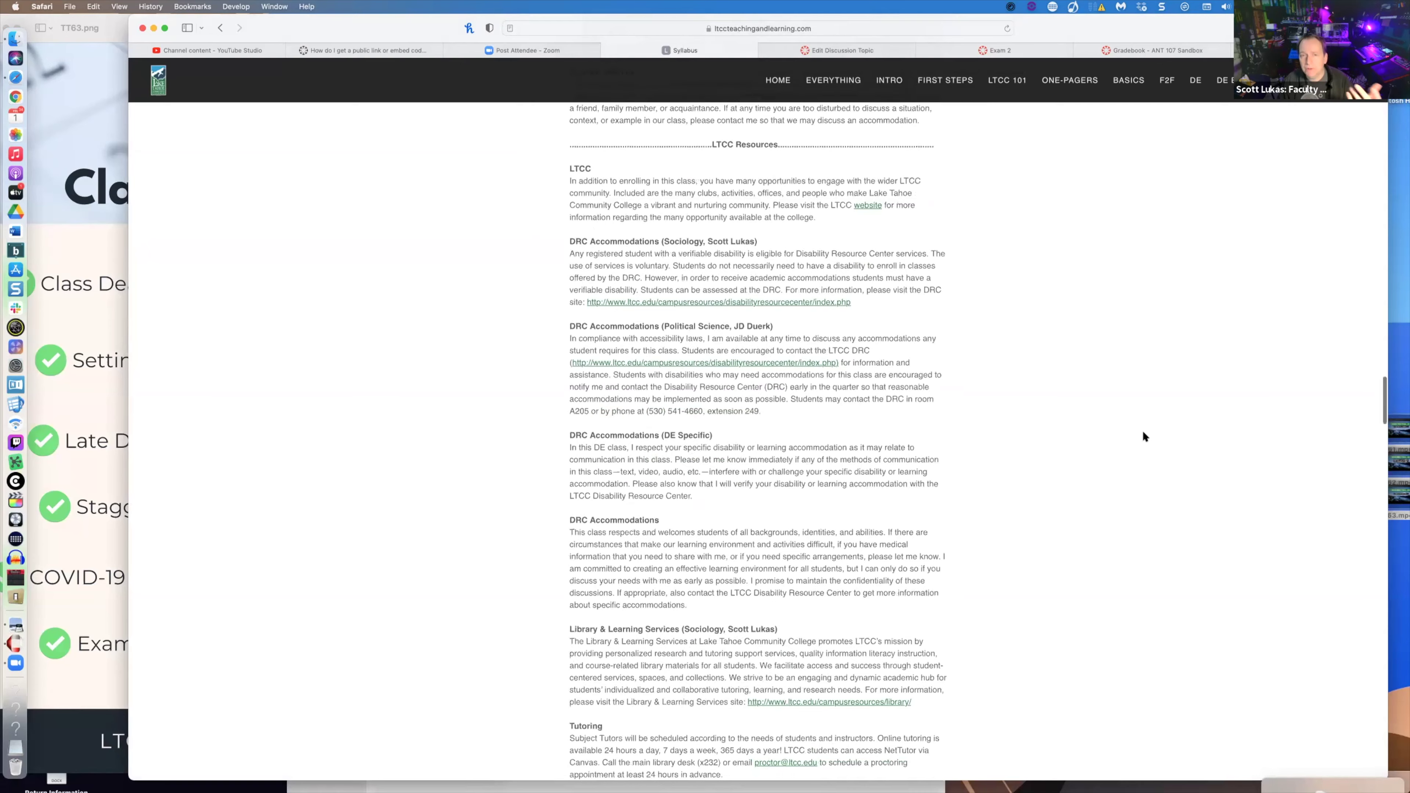
scroll(1143, 436, "down", 20)
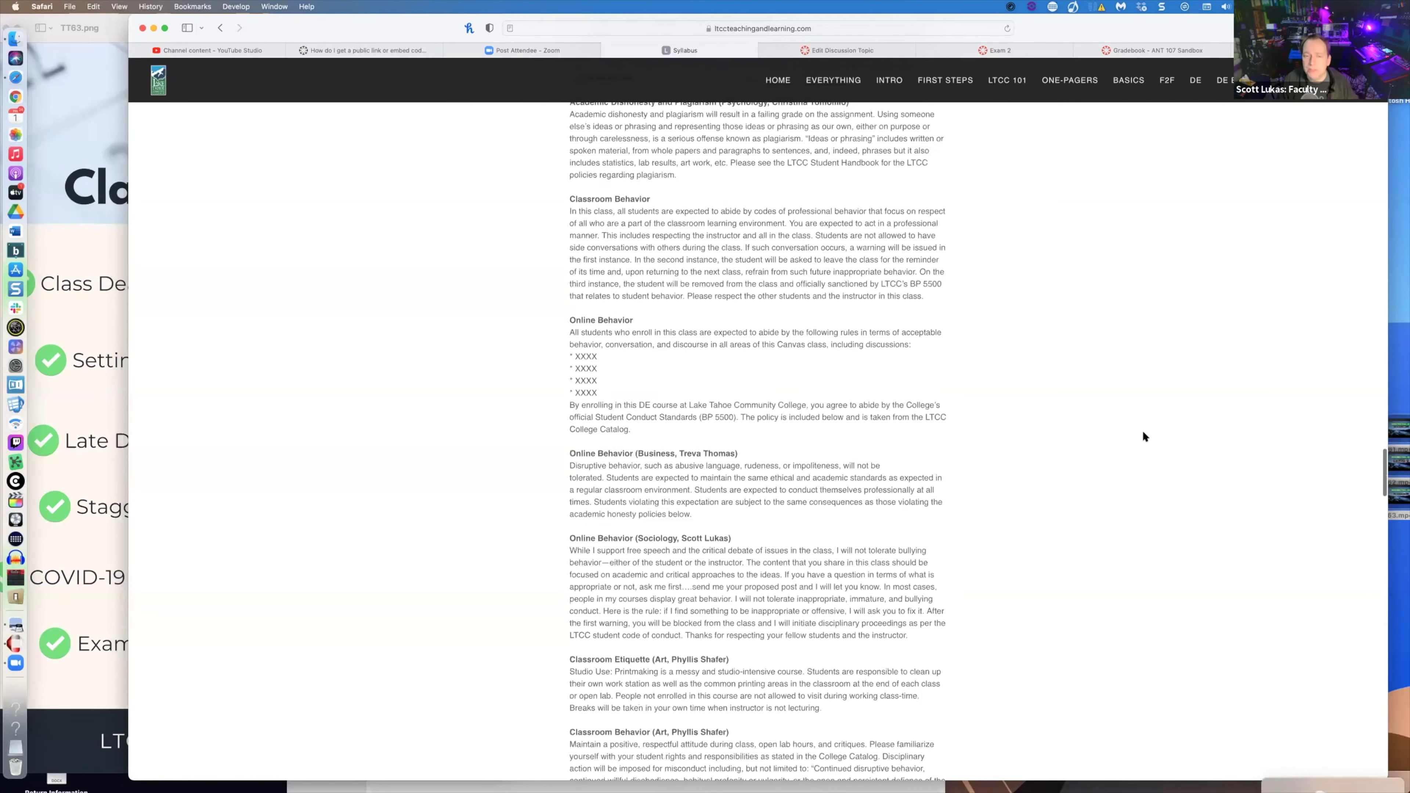
scroll(1142, 437, "down", 20)
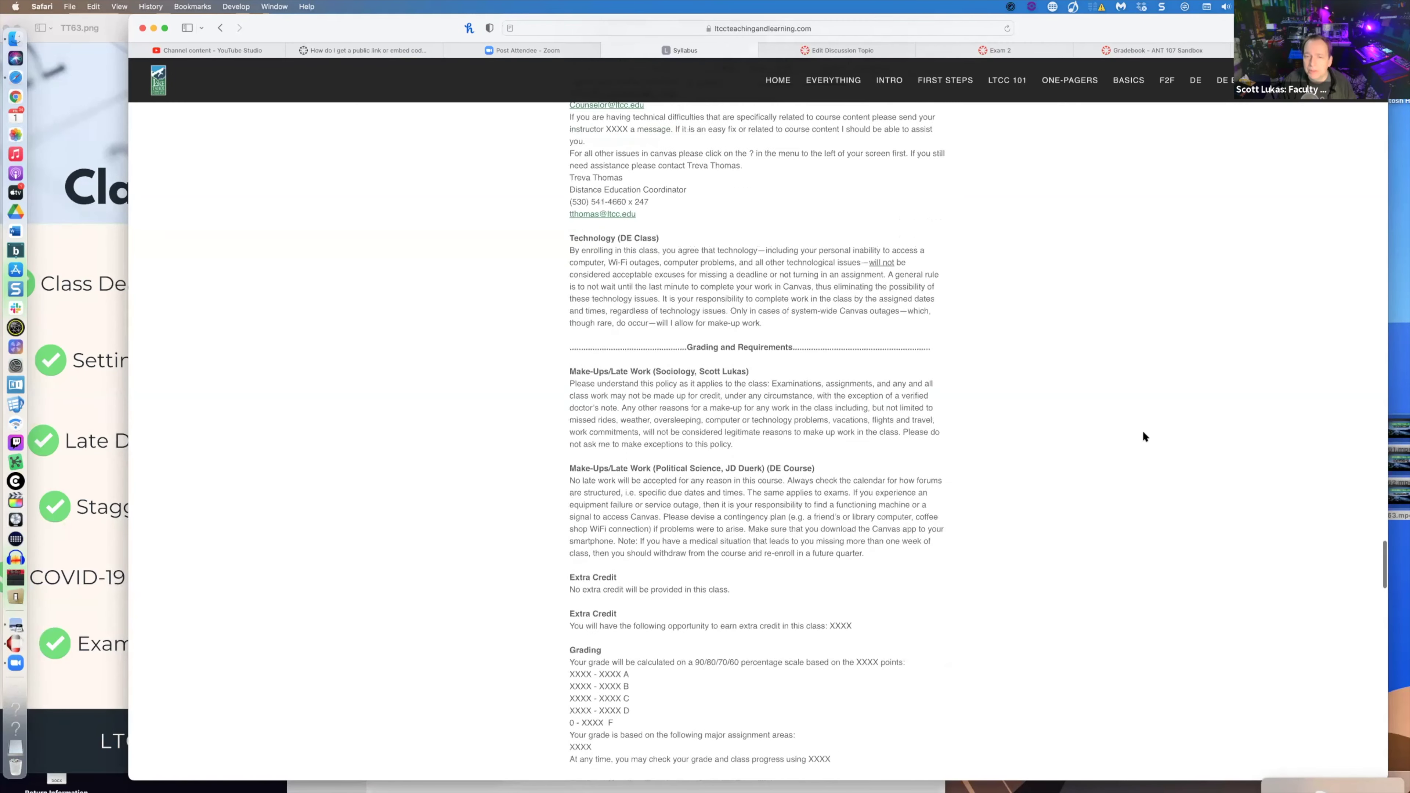
scroll(1143, 437, "down", 5)
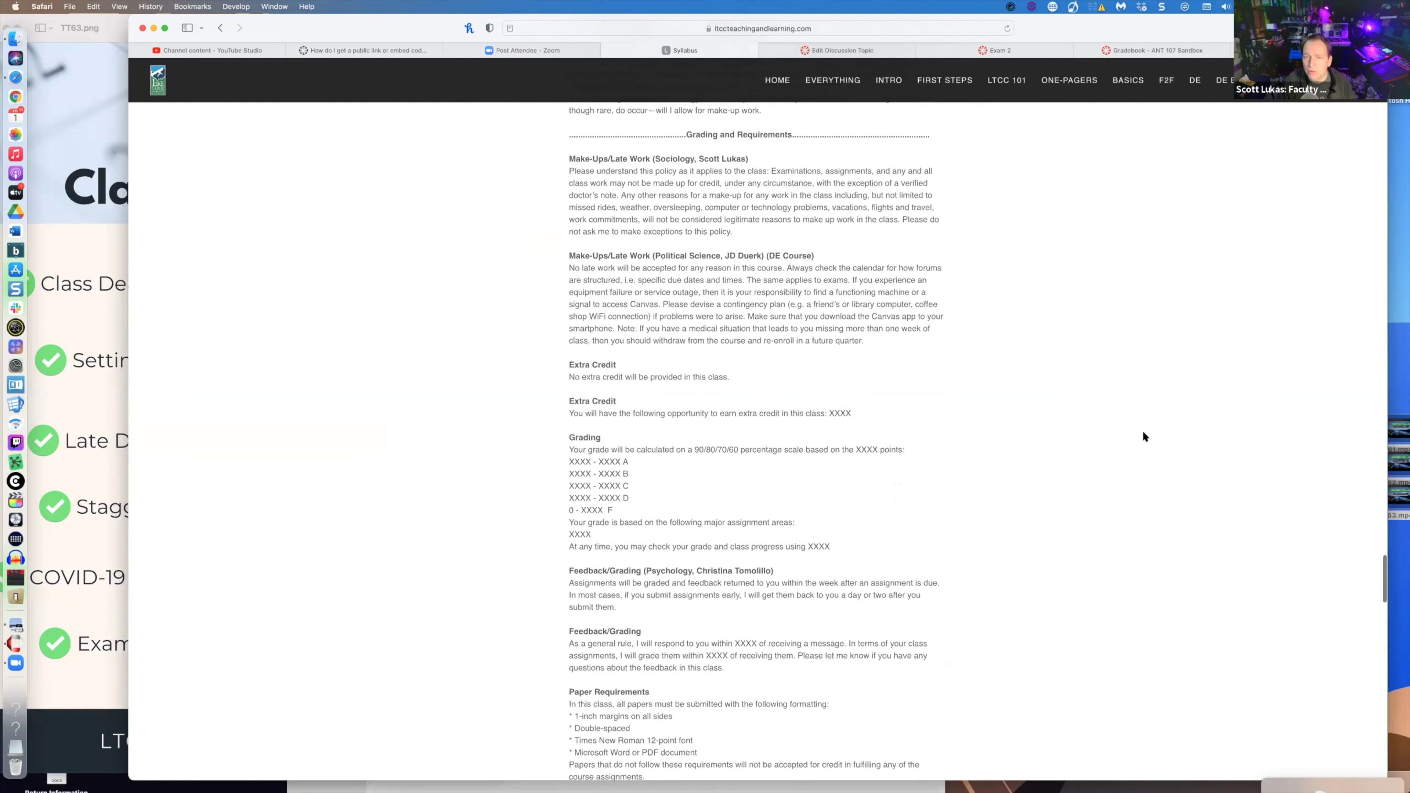
scroll(1142, 437, "up", 1)
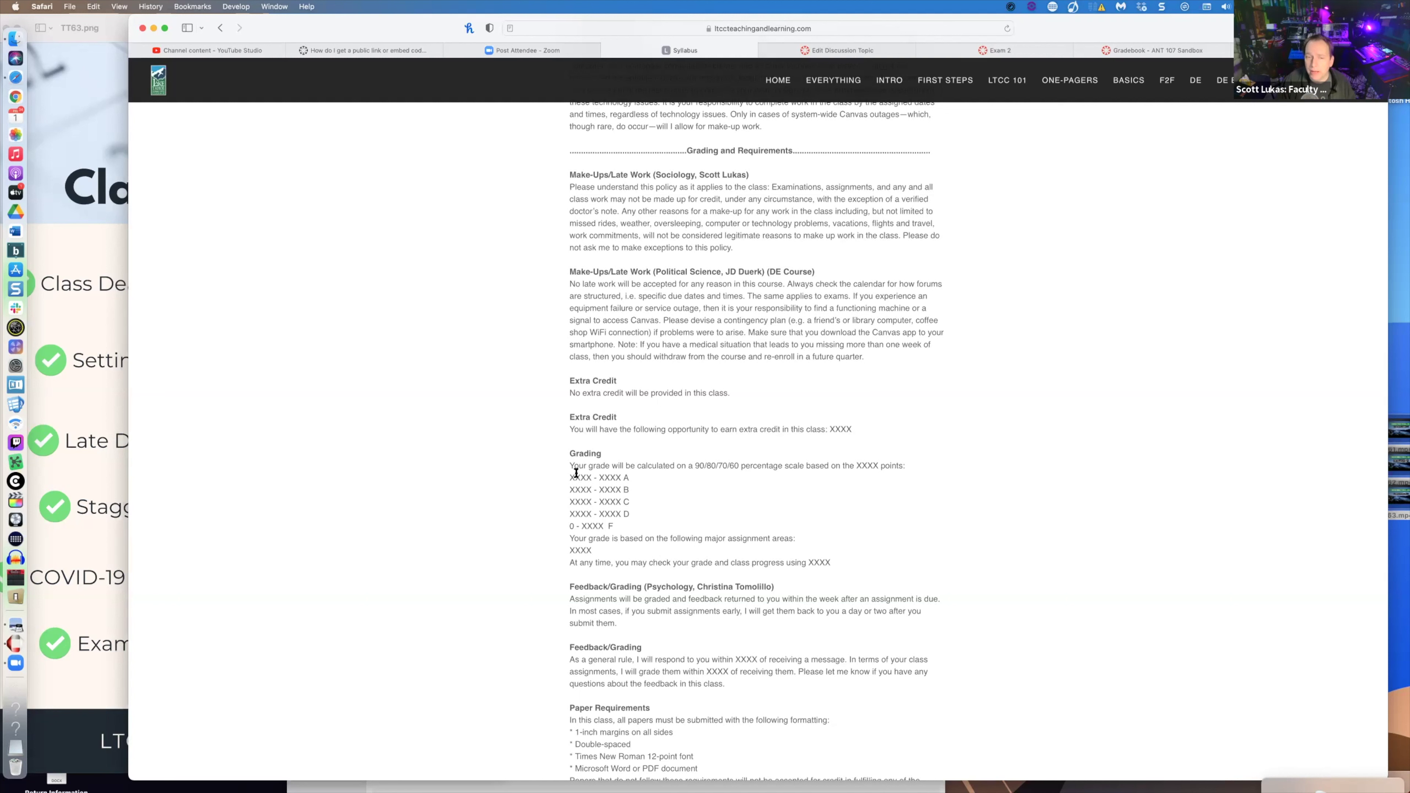
- Highlight the Grading snippet with its 90/80/70/60 percentage scale, compare it with the neighbouring policies, and clear the highlight
left_click_drag(568, 457, 641, 525)
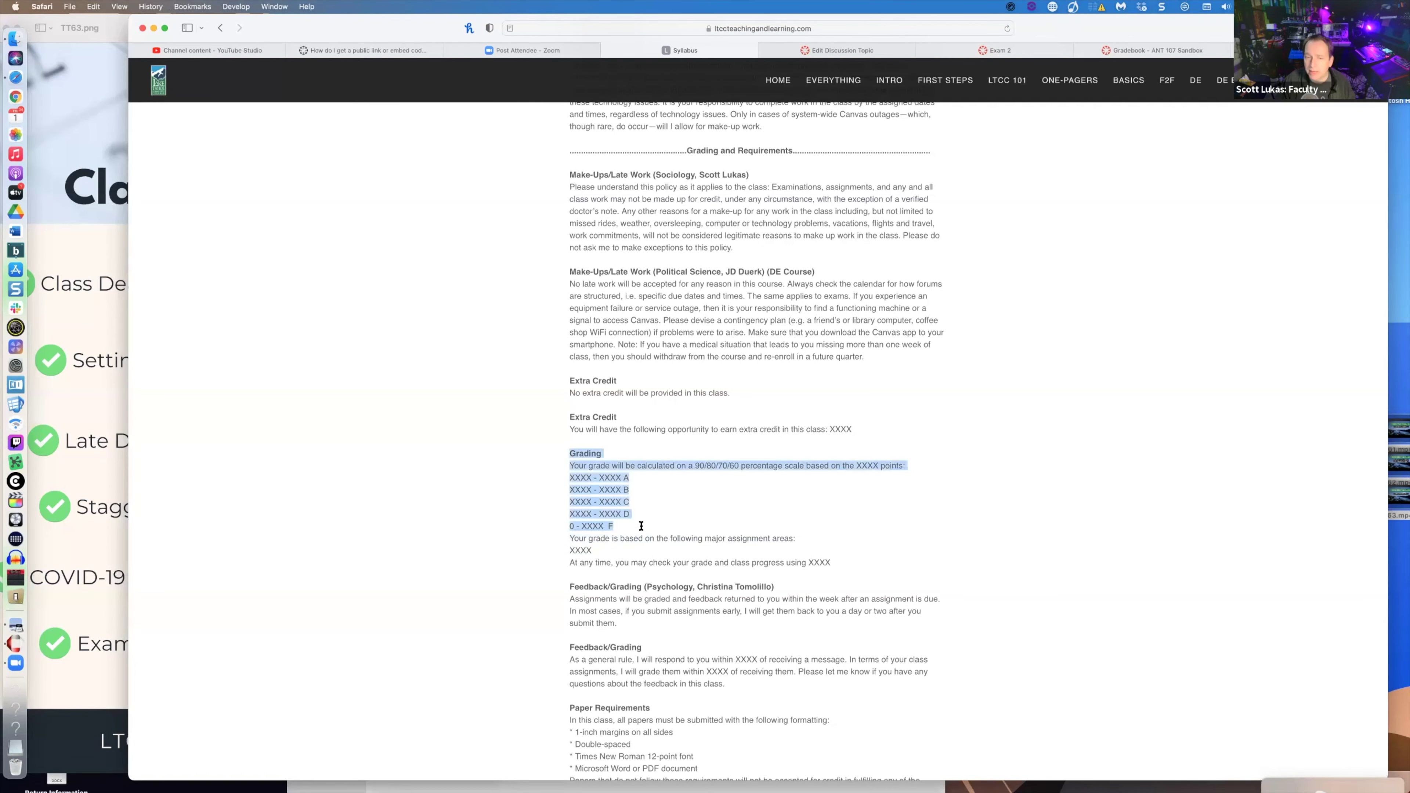
scroll(650, 527, "down", 2)
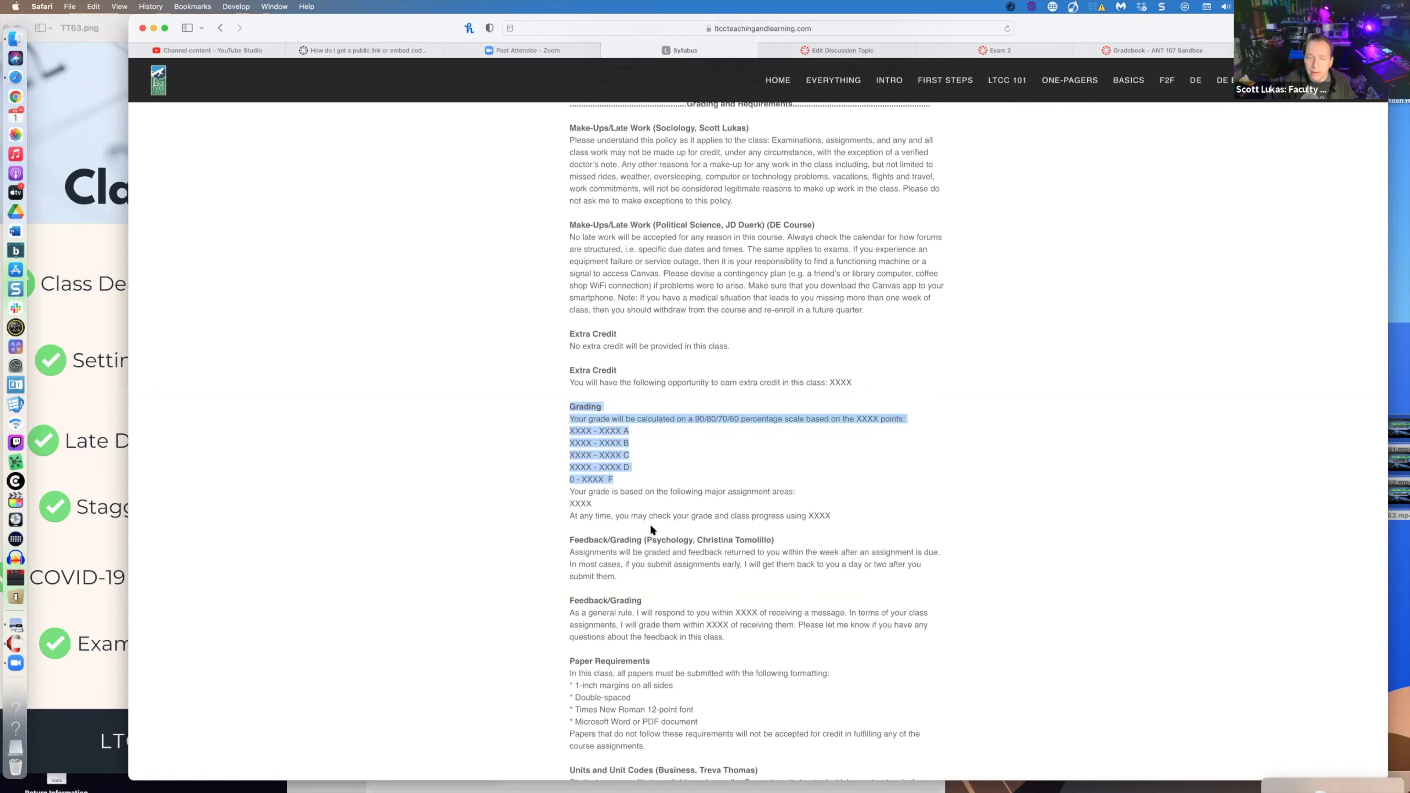
scroll(650, 529, "down", 2)
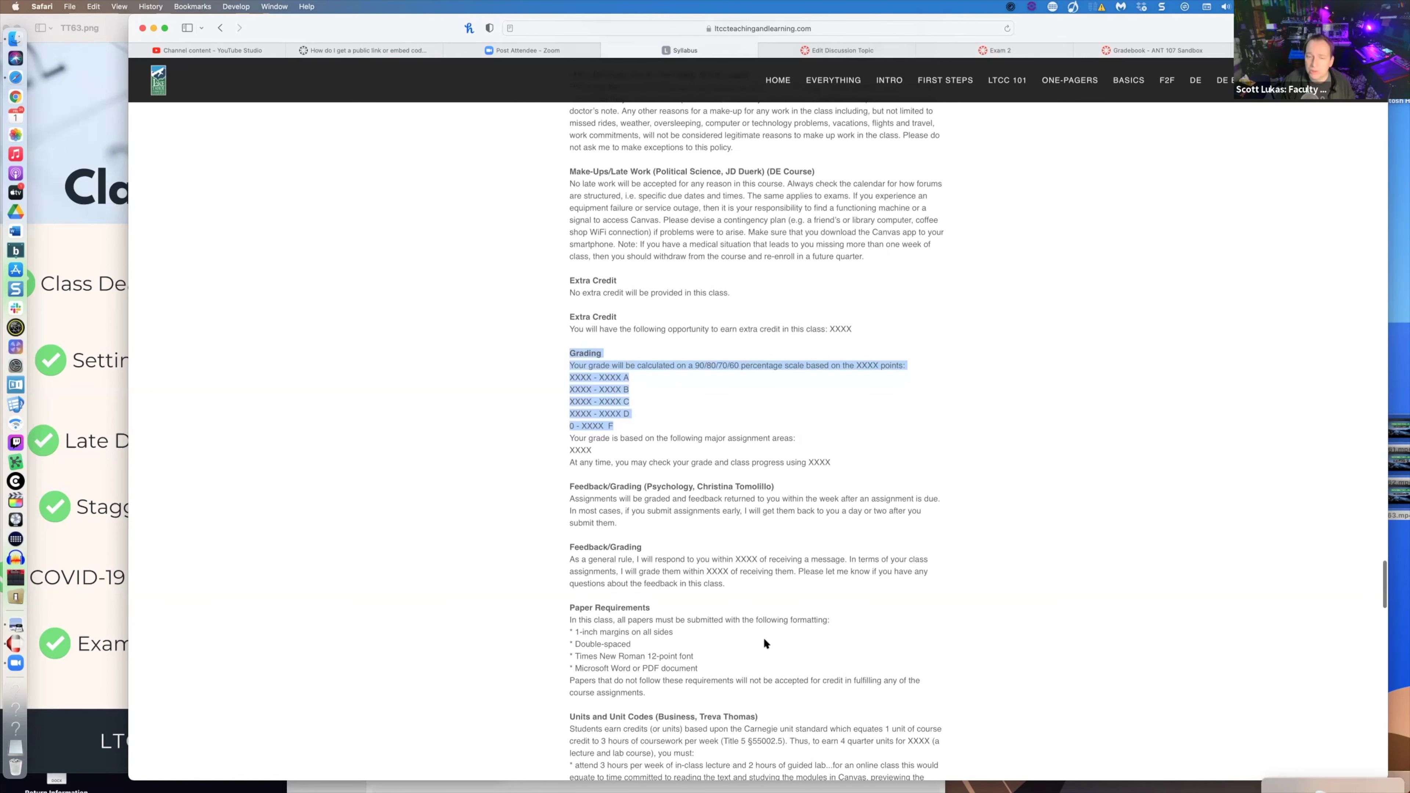
scroll(764, 639, "up", 3)
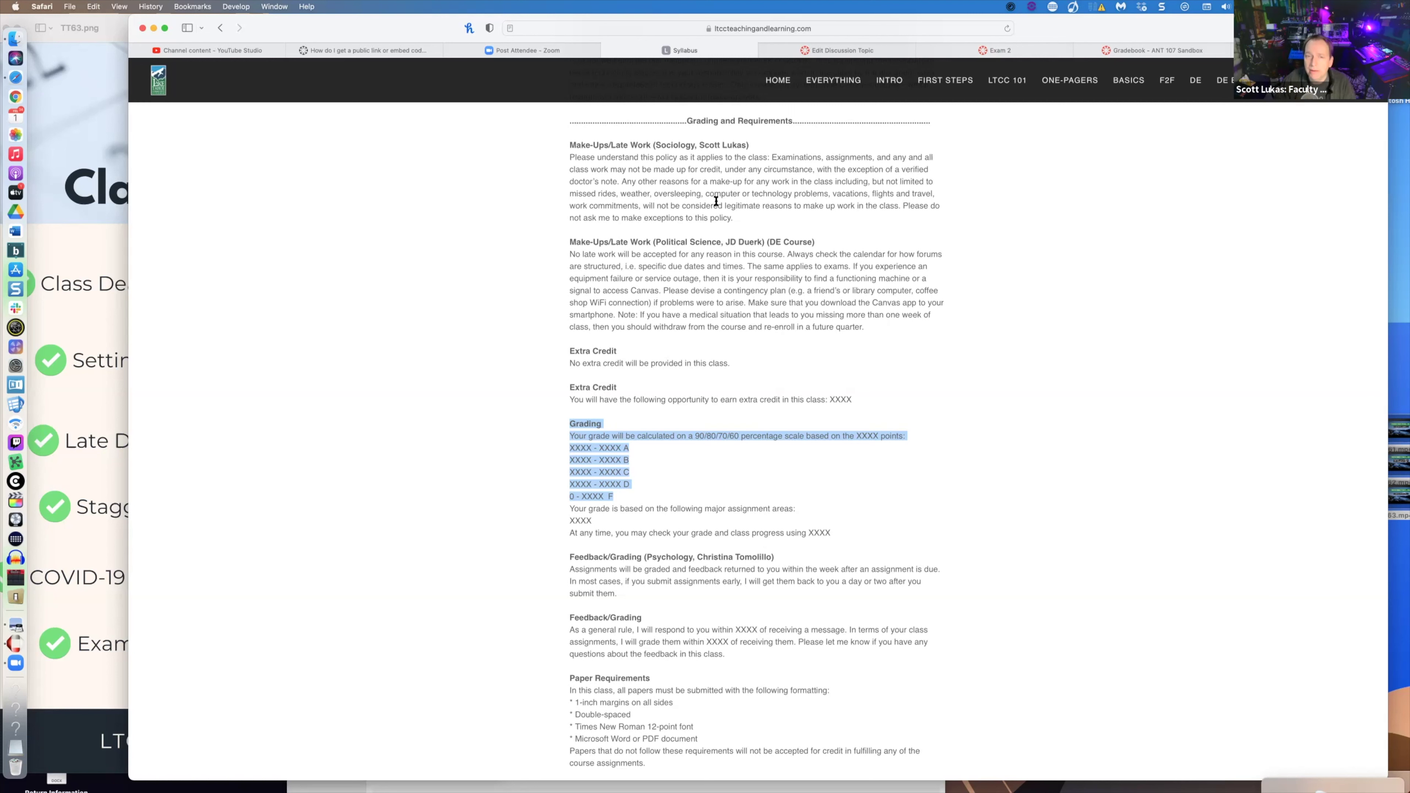
left_click(840, 174)
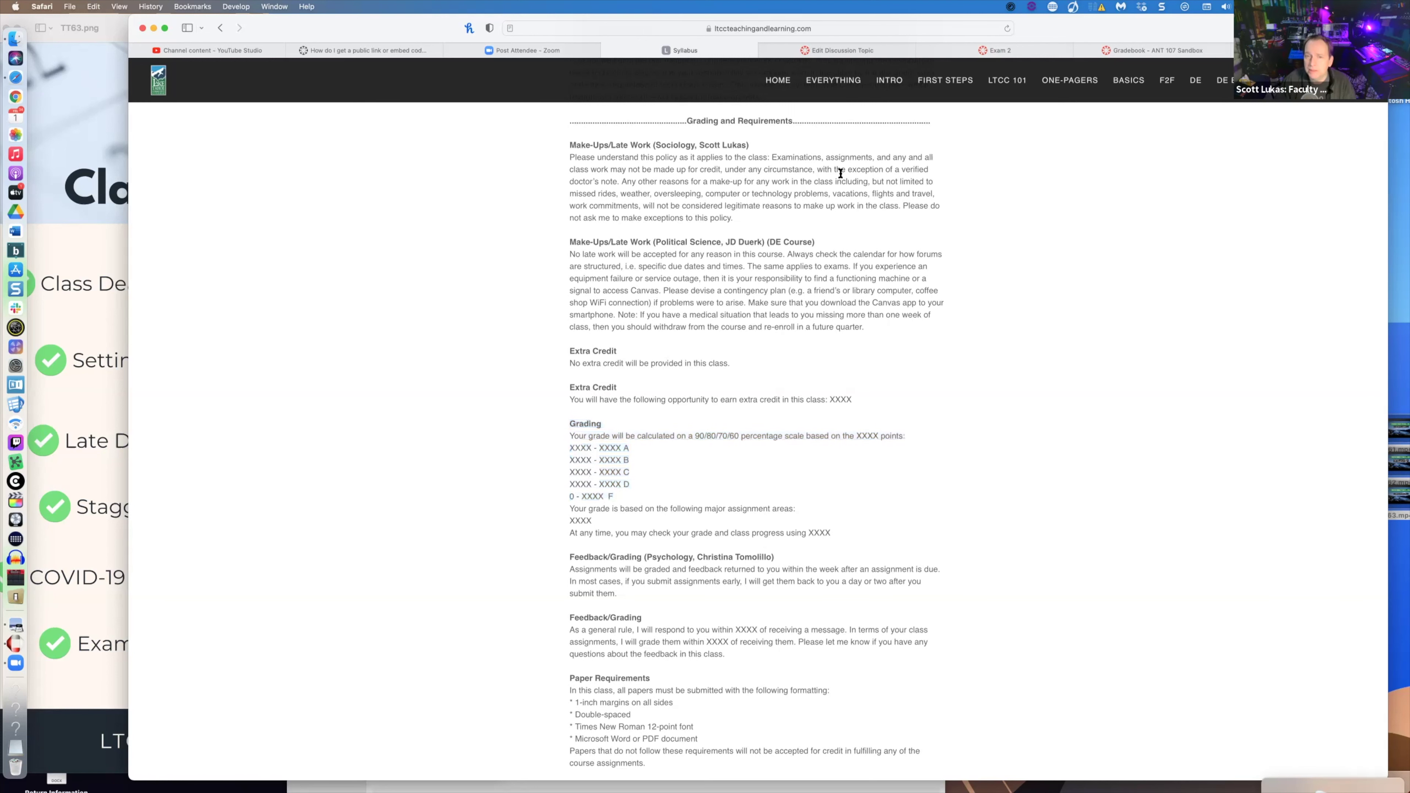
- Examine the syllabus snippets on feedback, paper requirements, unit standards and attendance, and return to the Grading section
scroll(838, 191, "down", 5)
scroll(838, 190, "down", 6)
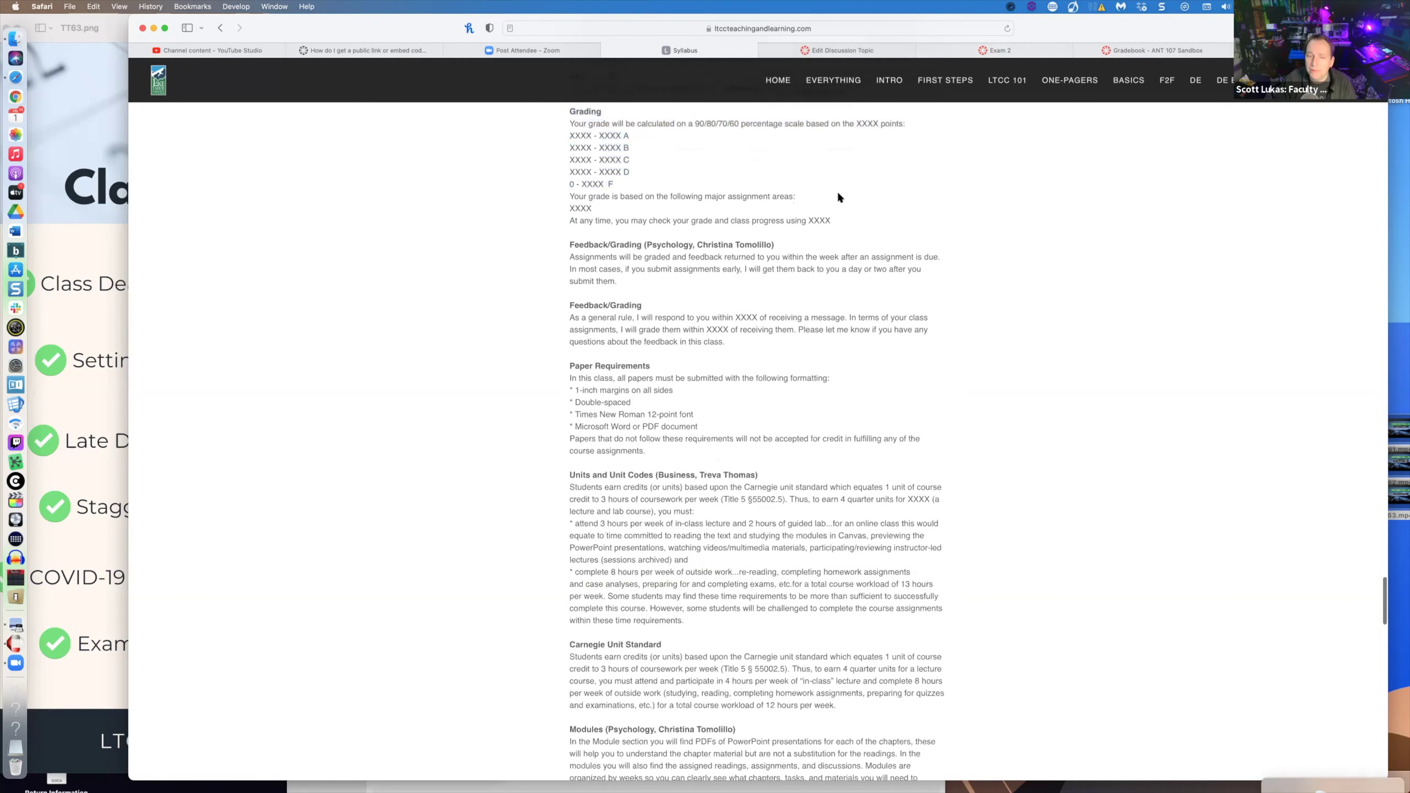
scroll(837, 191, "down", 7)
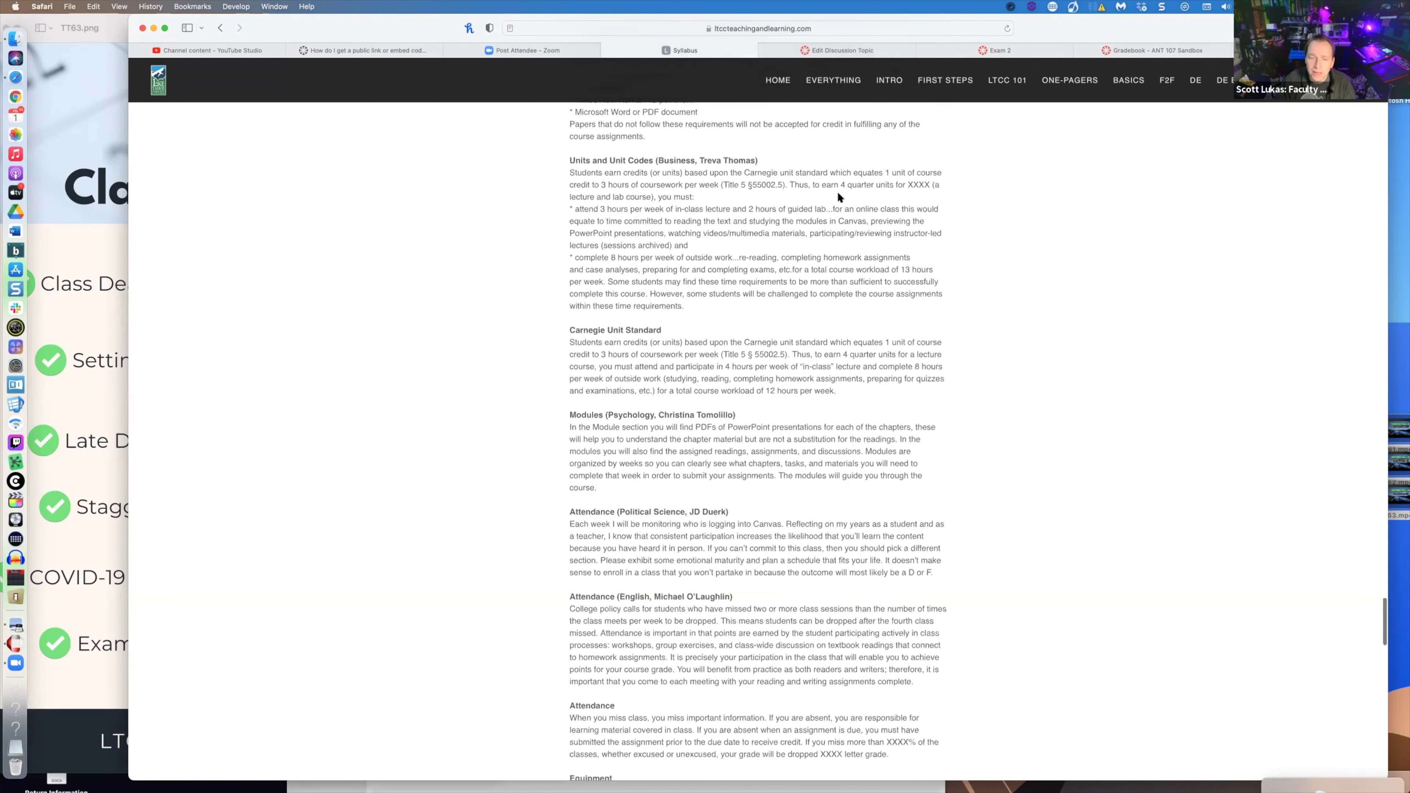
scroll(837, 197, "down", 1)
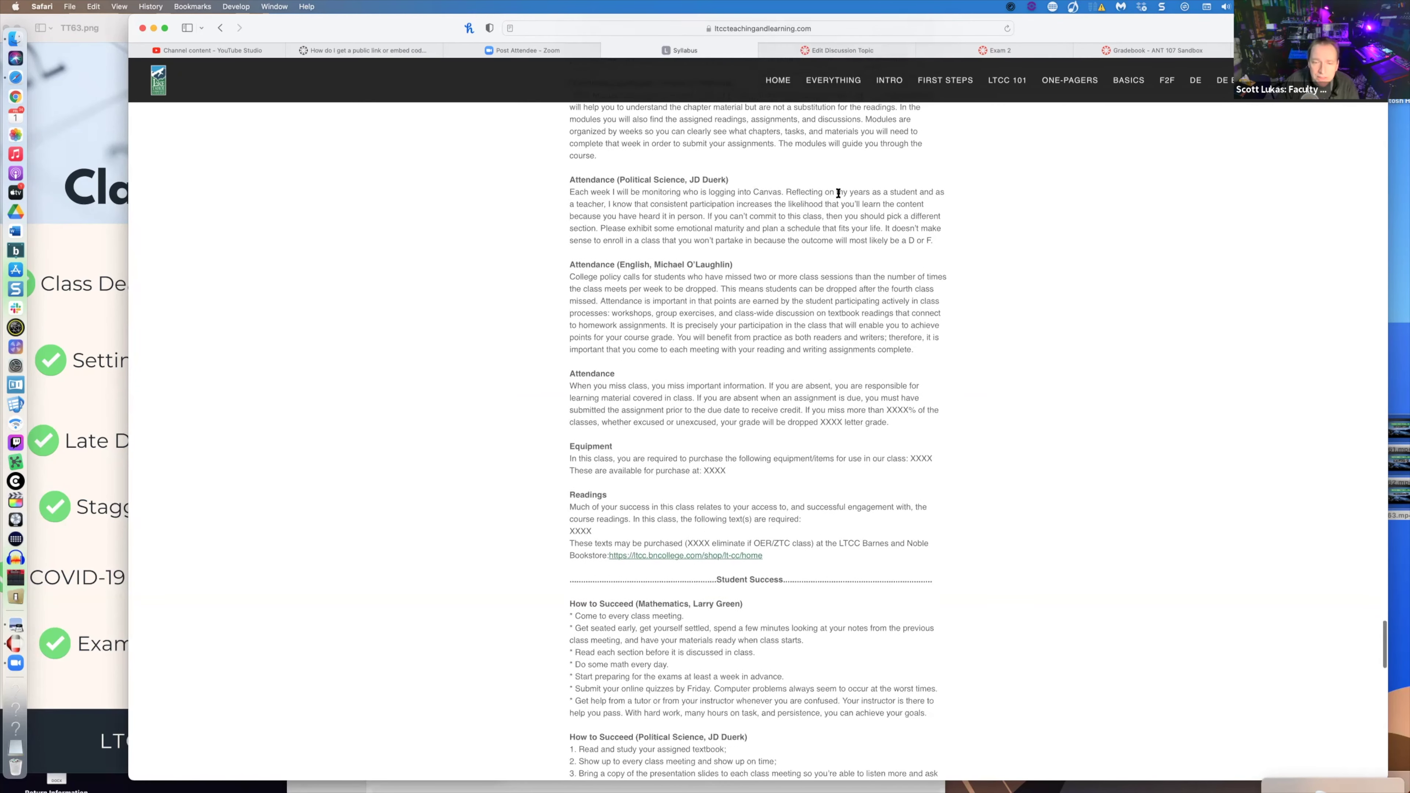
scroll(838, 193, "up", 10)
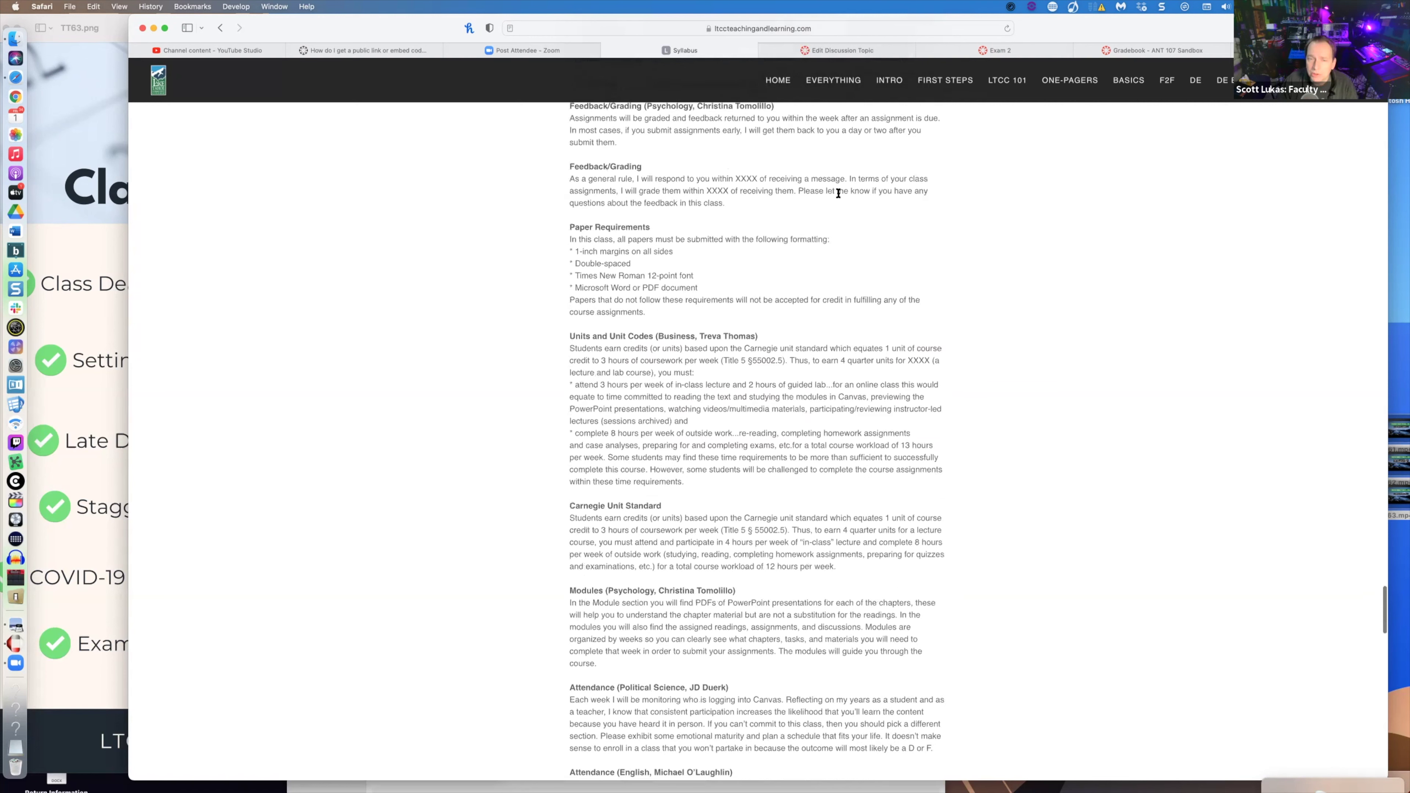
scroll(839, 192, "up", 3)
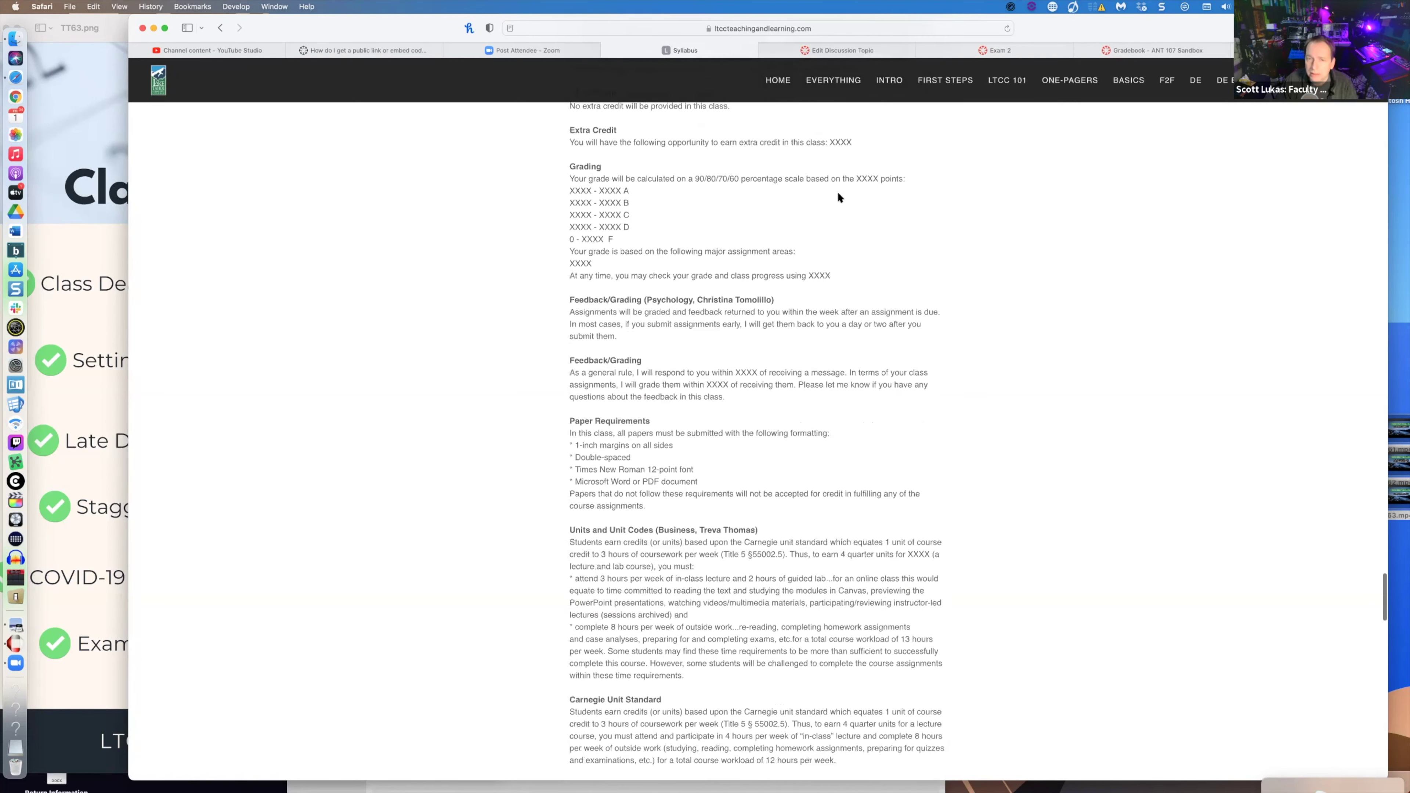
scroll(838, 193, "up", 3)
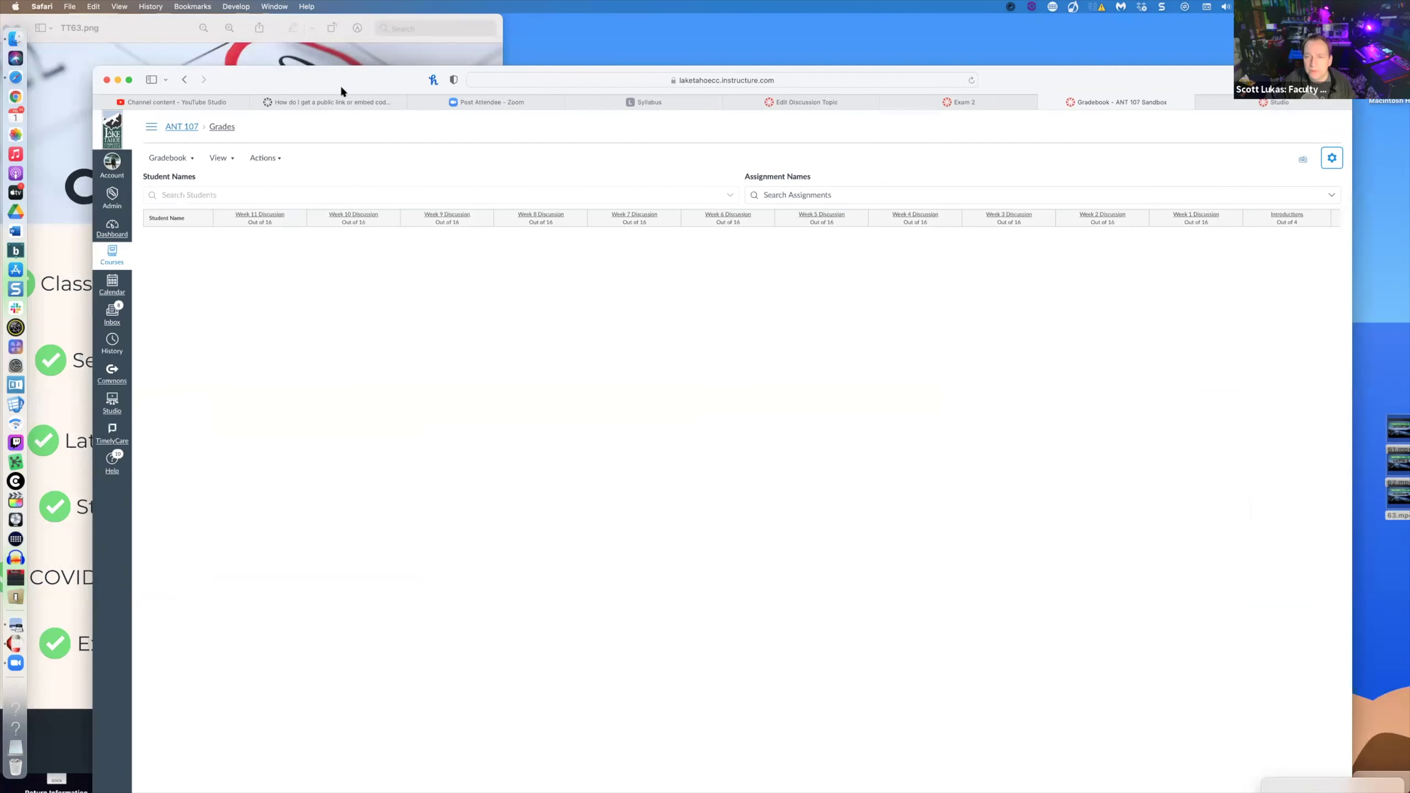
- Go from the ANT 107 course home page to its gradebook and open the late policies in the Gradebook settings
left_click_drag(341, 85, 341, 46)
left_click(200, 85)
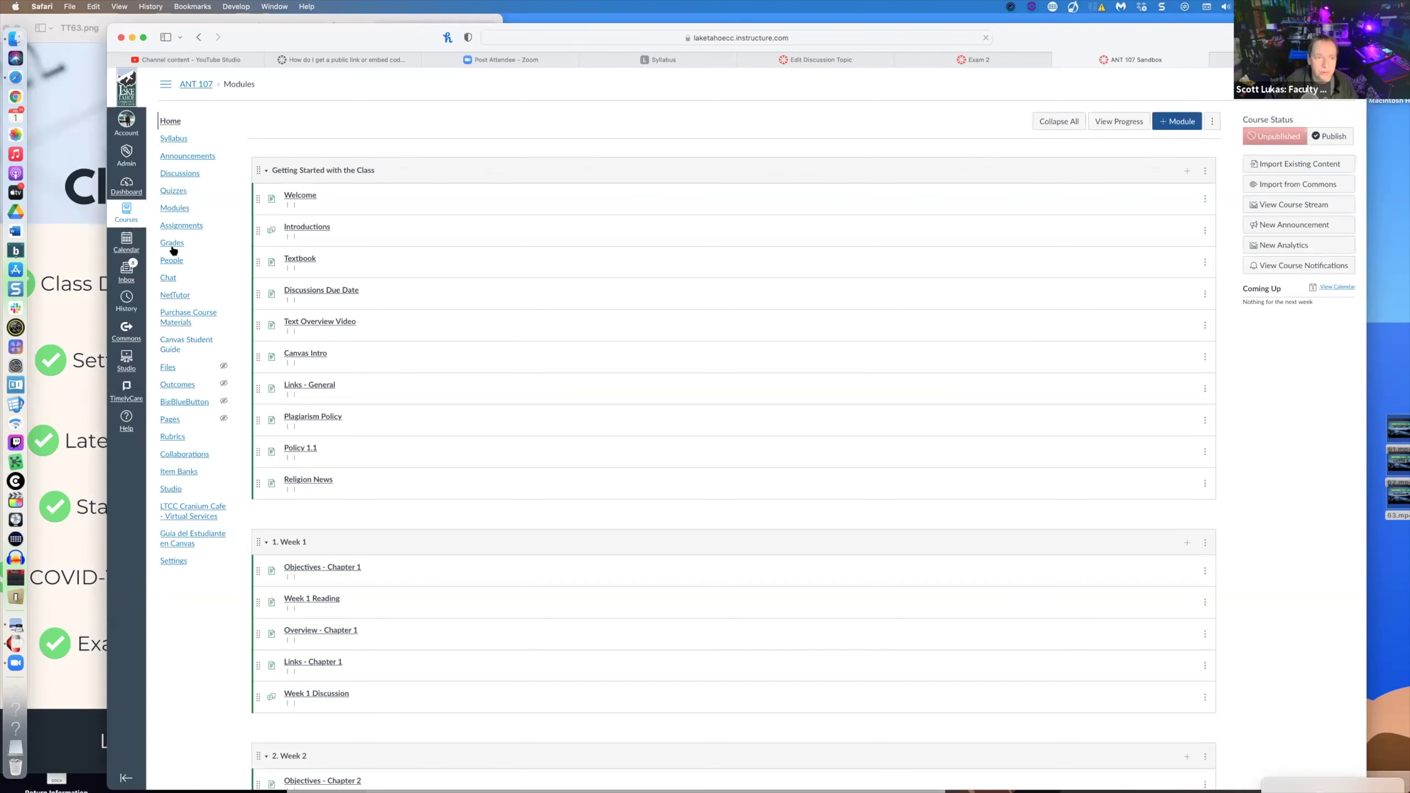
left_click(172, 243)
left_click_drag(338, 36, 225, 30)
left_click_drag(1024, 40, 966, 44)
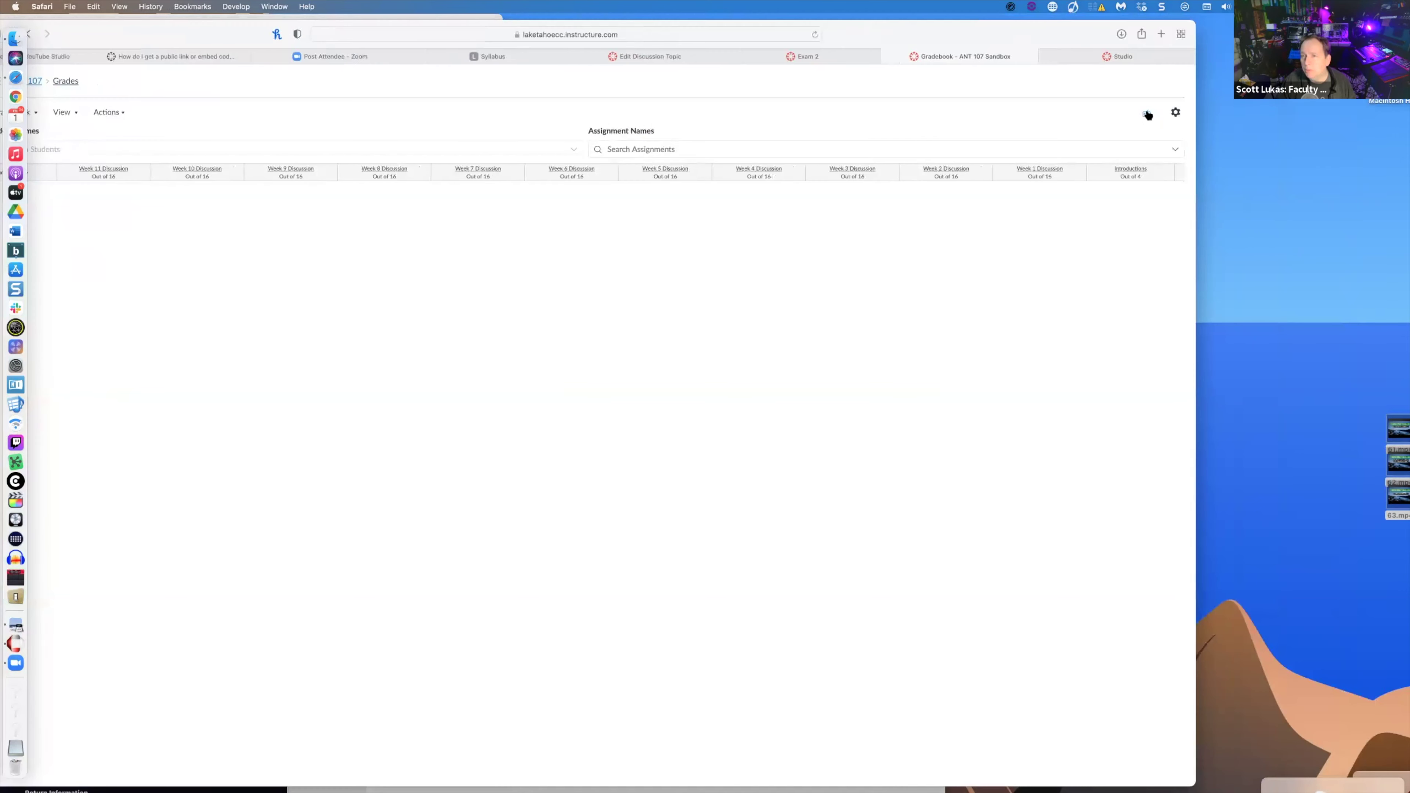
left_click(1176, 113)
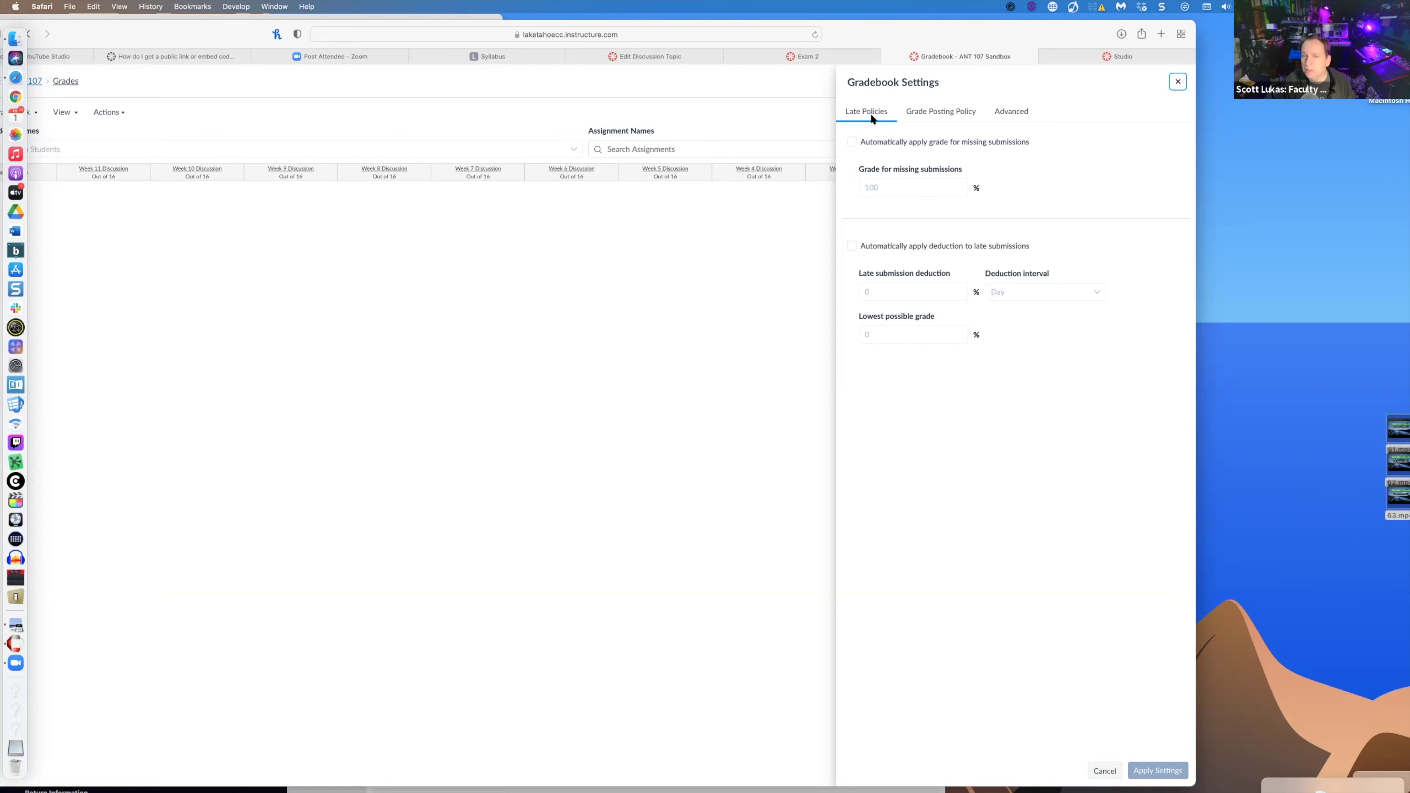
left_click_drag(964, 34, 1004, 29)
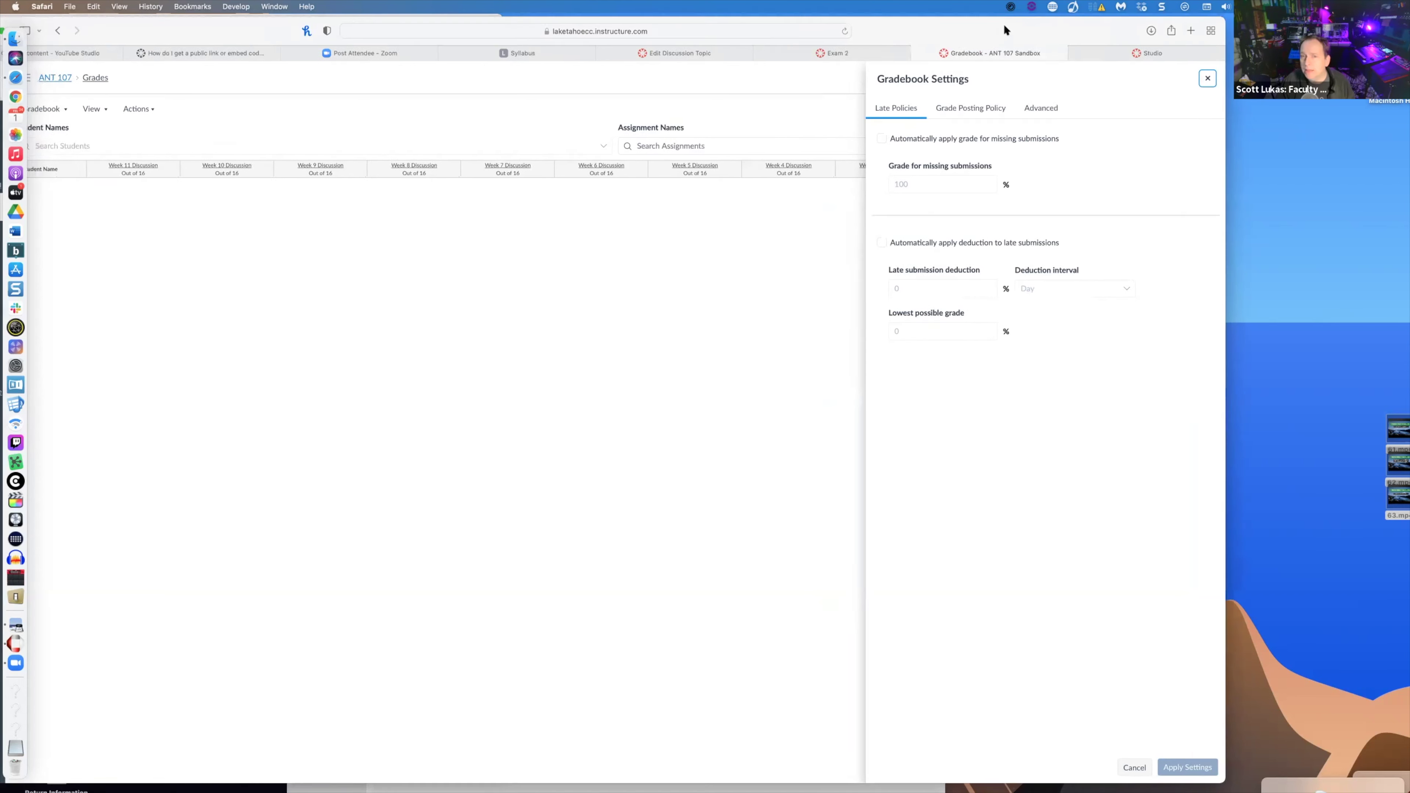
- Enable automatic grading for missing submissions and set the grade for missing submissions to 0%
left_click(892, 137)
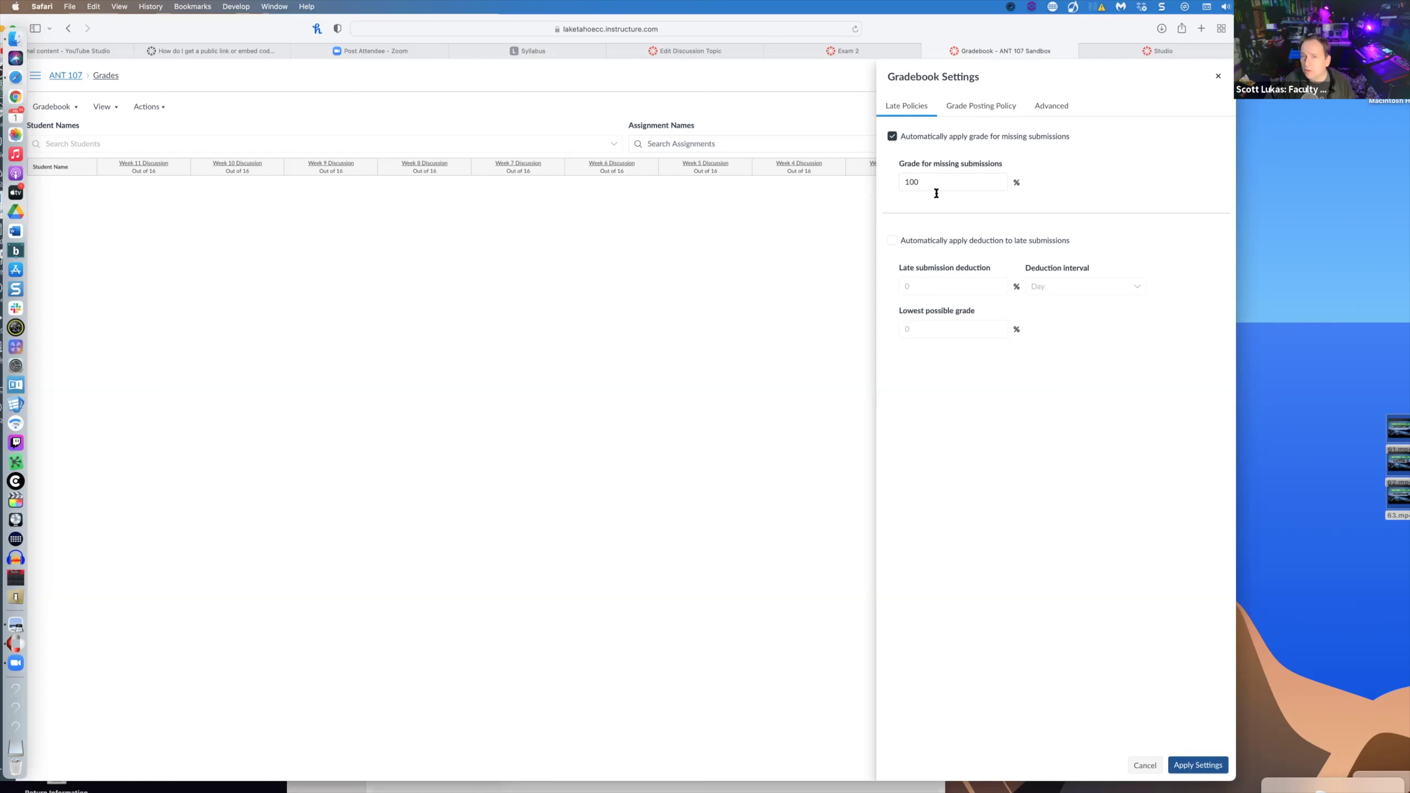
left_click_drag(930, 184, 859, 176)
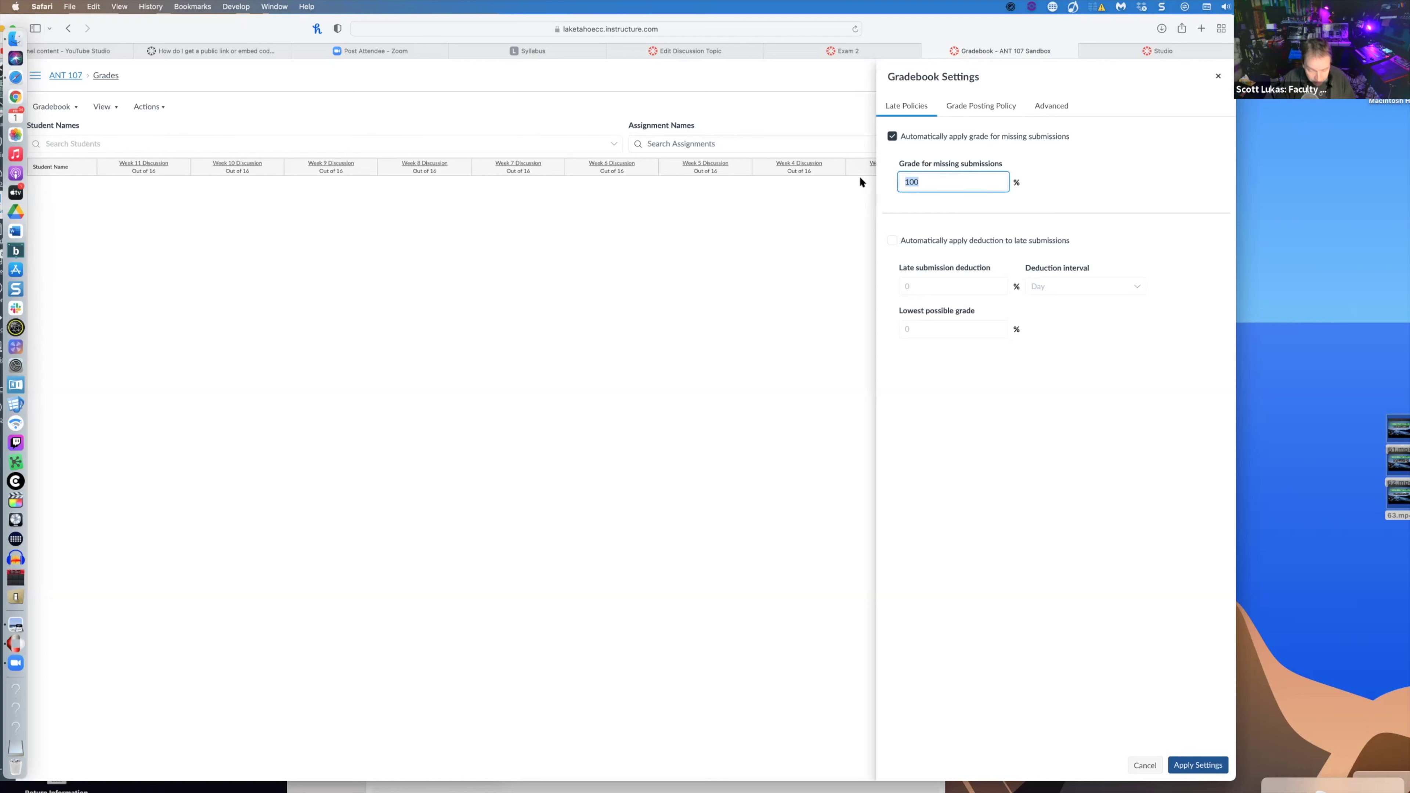
left_click(1103, 190)
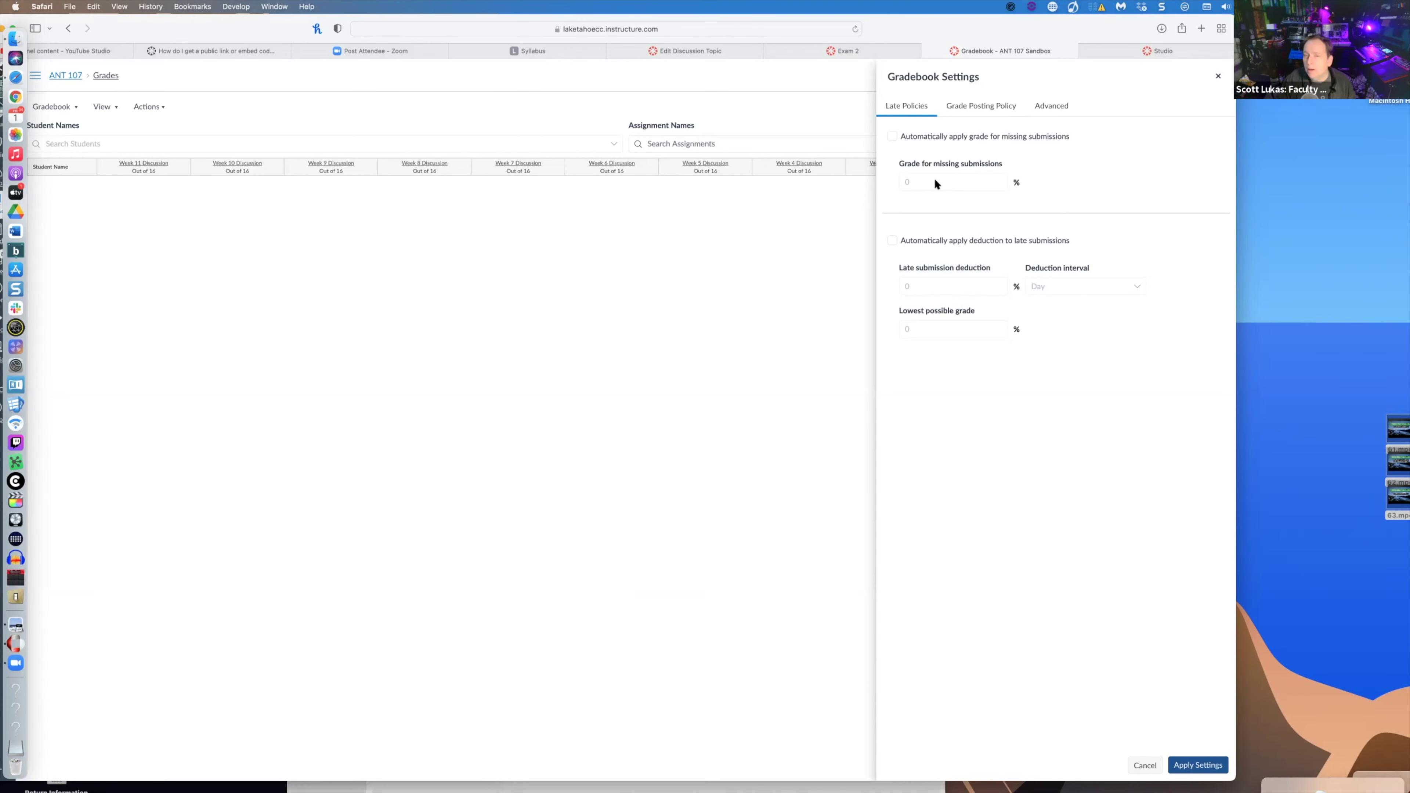
left_click(893, 135)
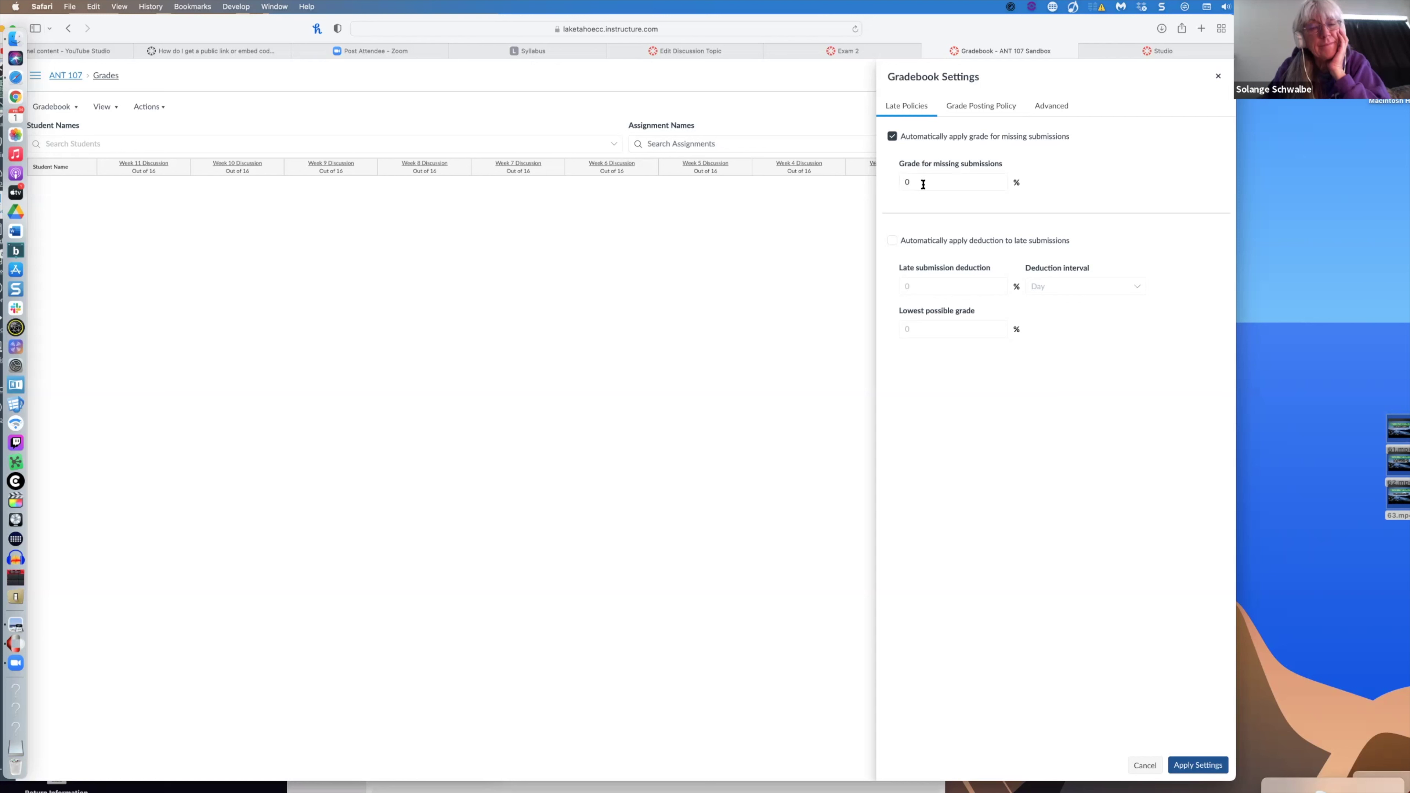
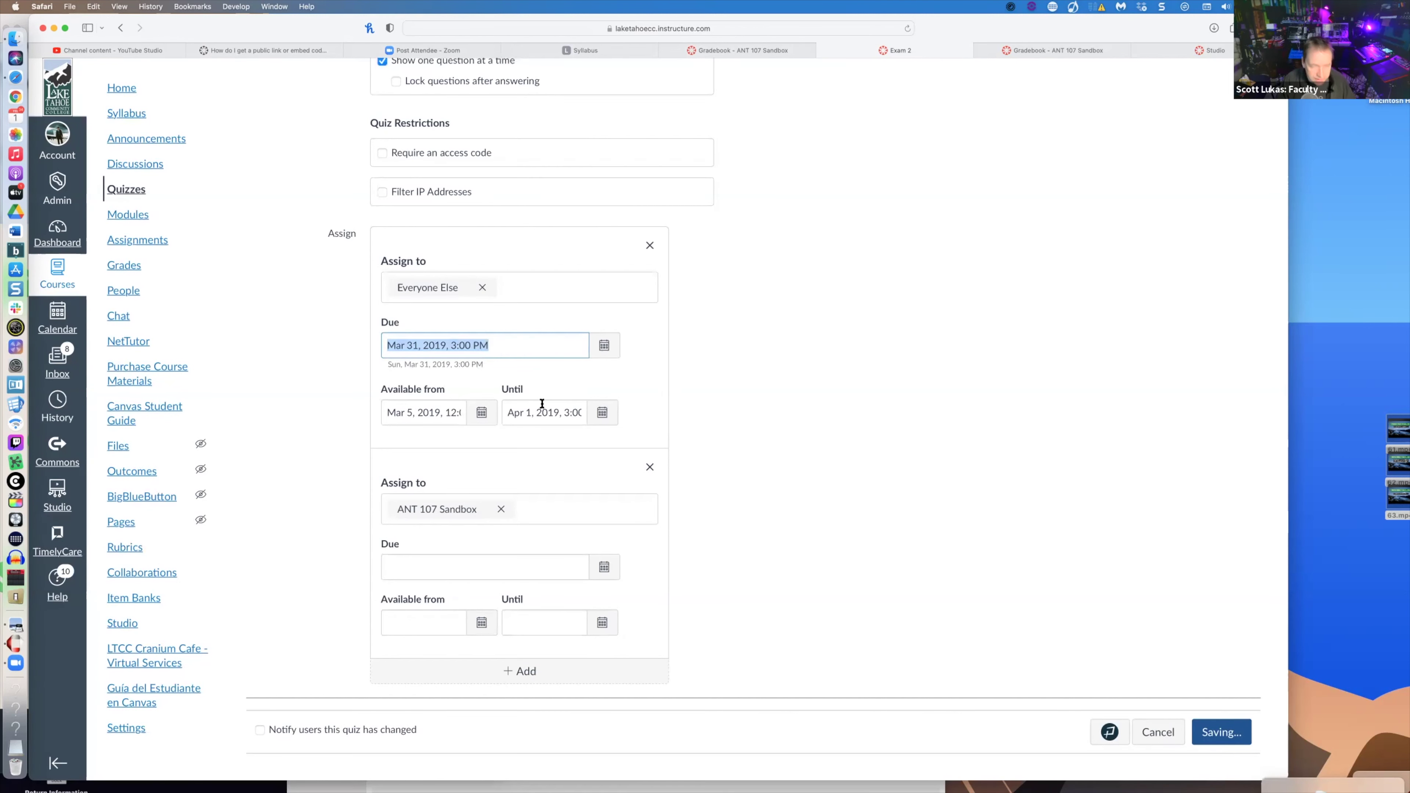
- Set the Until date of Exam 2 for Everyone Else to Mar 31, 2019, 3:00 PM
triple_click(522, 412)
type("Mar 31, 2019, 3:00 PM")
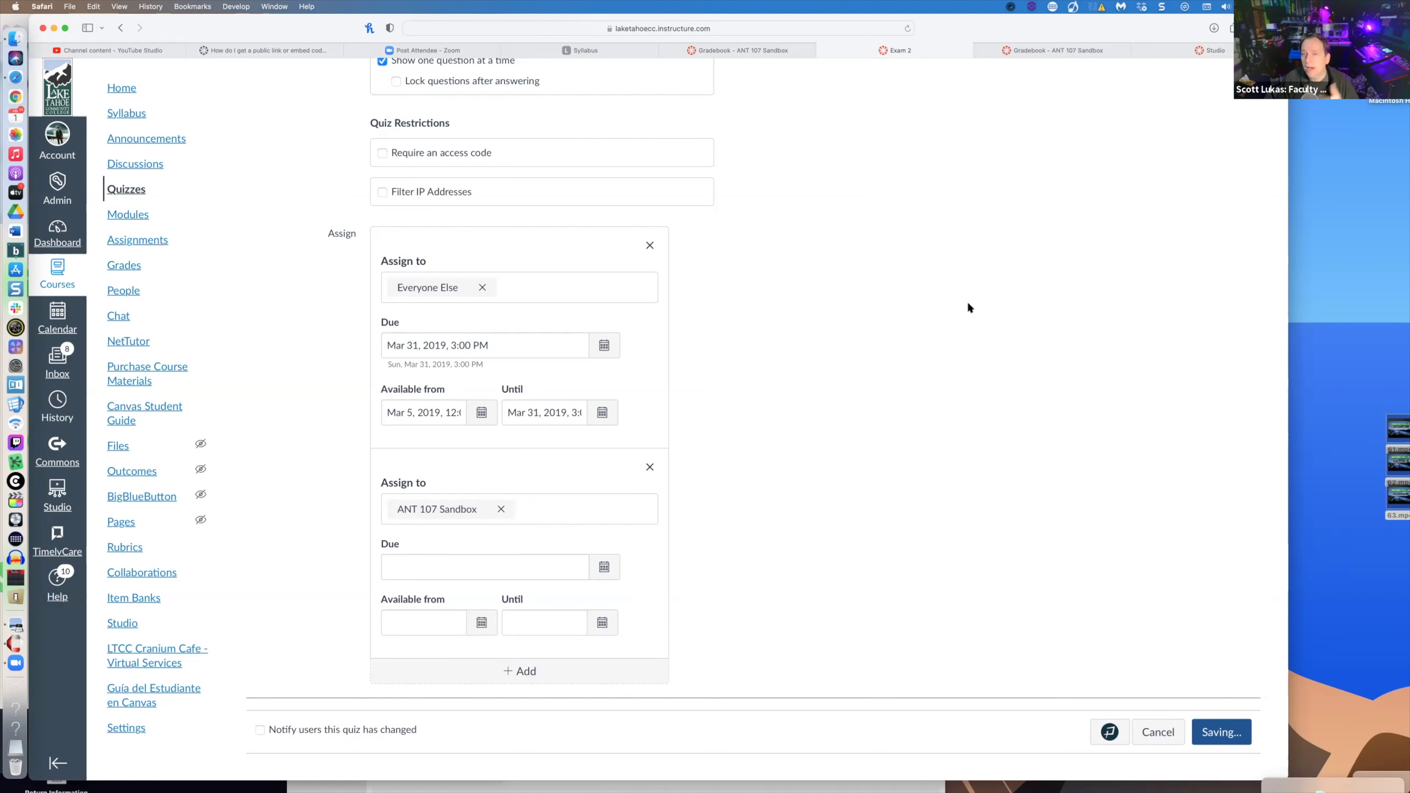
- Review the automatic late deduction settings in the ANT 107 gradebook and return to the Exam 2 assignment dates
left_click(1015, 50)
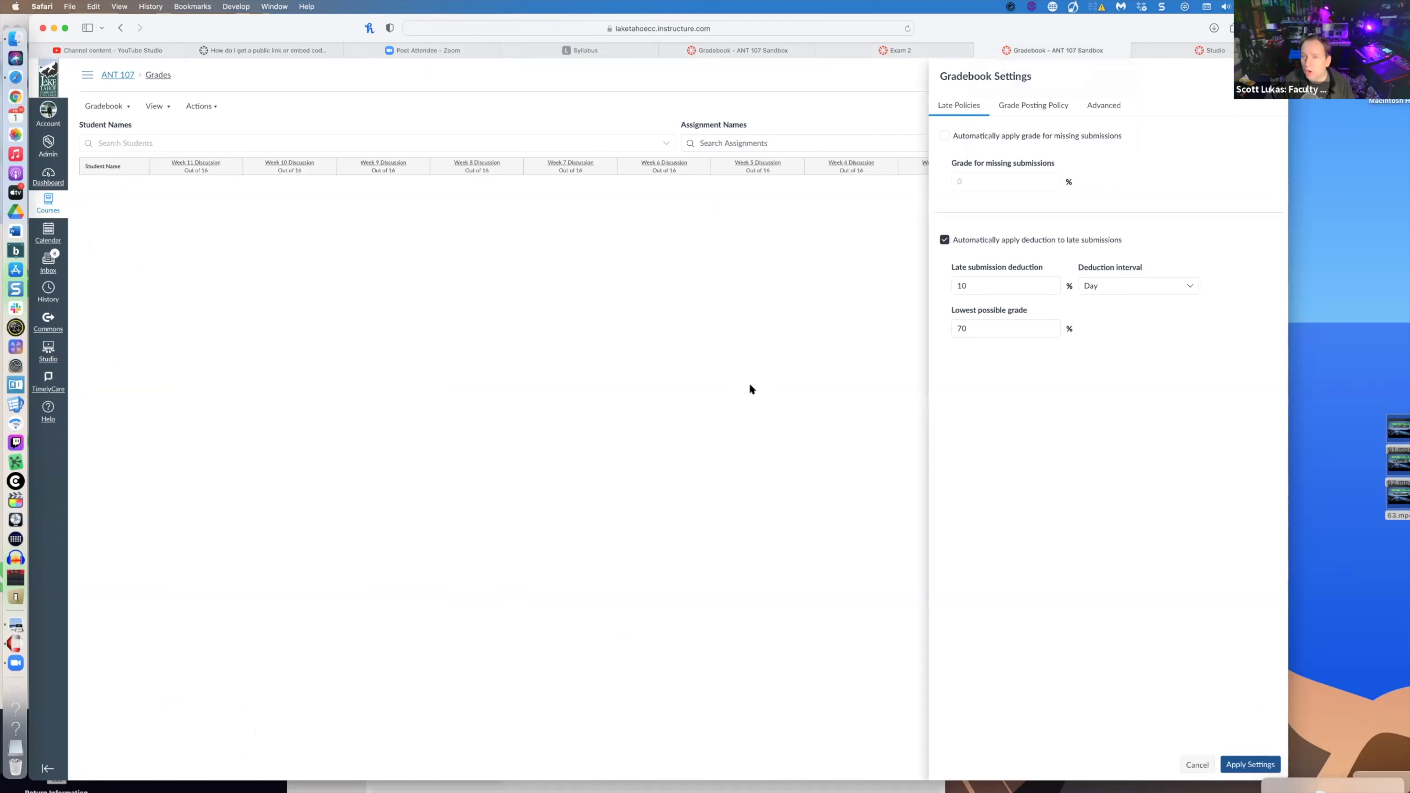
left_click_drag(1021, 29, 921, 25)
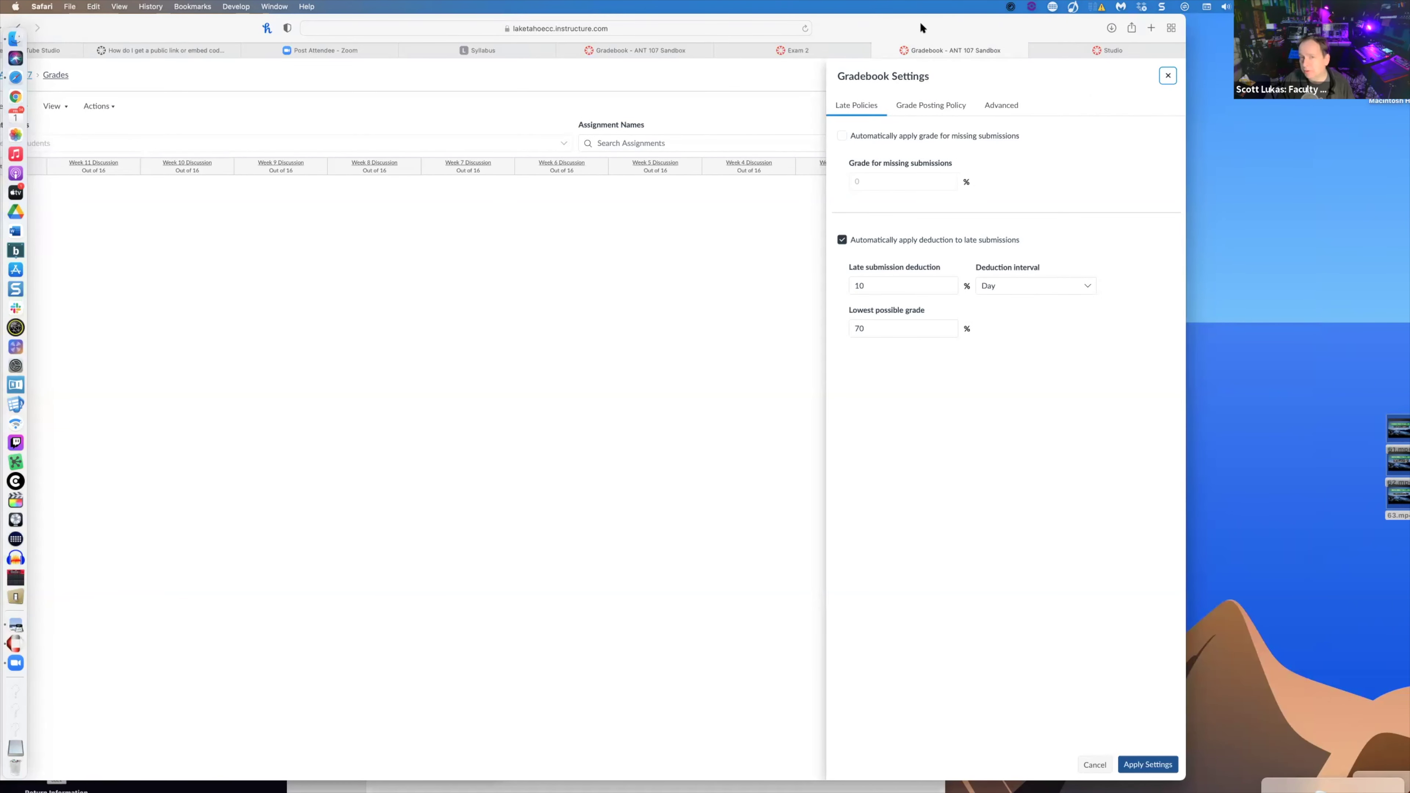
left_click_drag(1019, 26, 1176, 23)
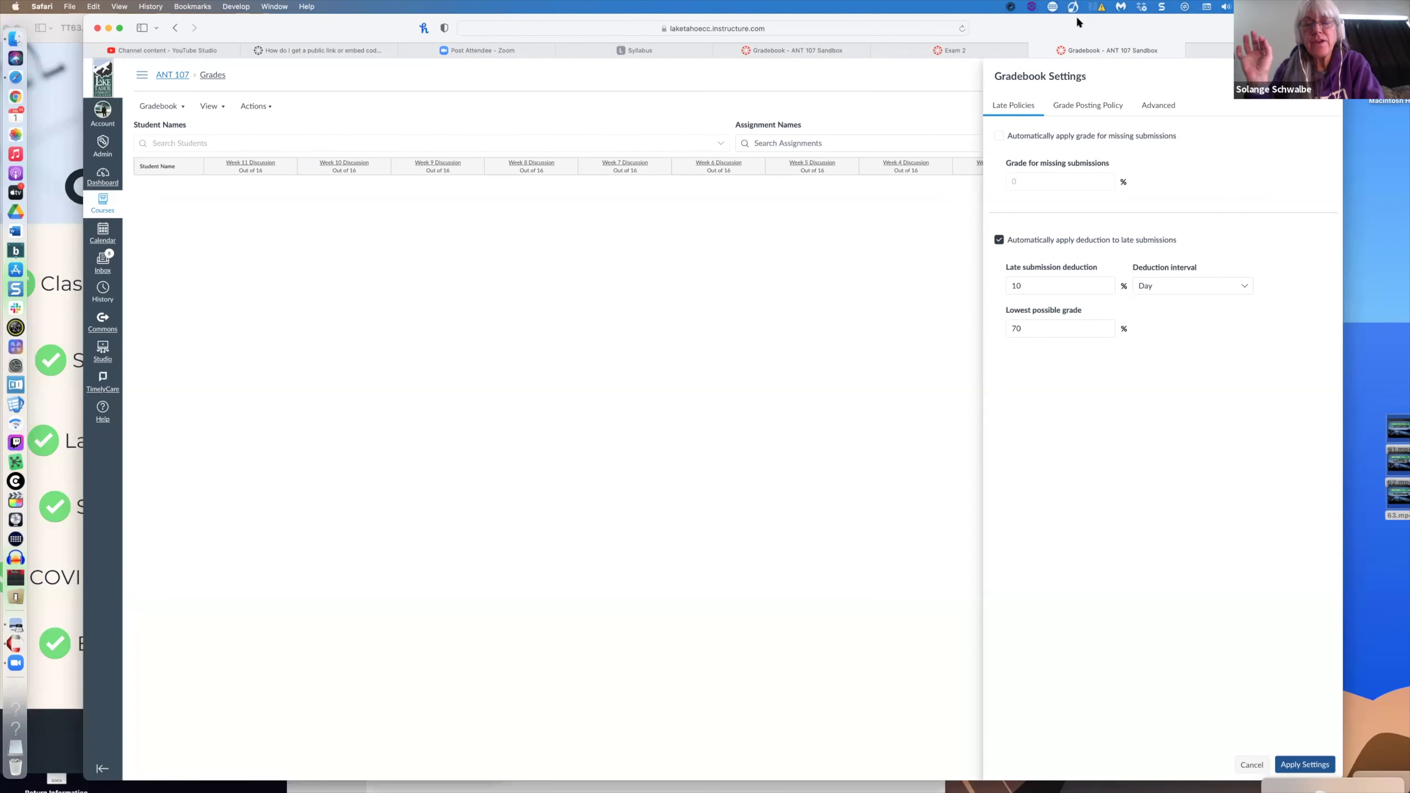
left_click(937, 48)
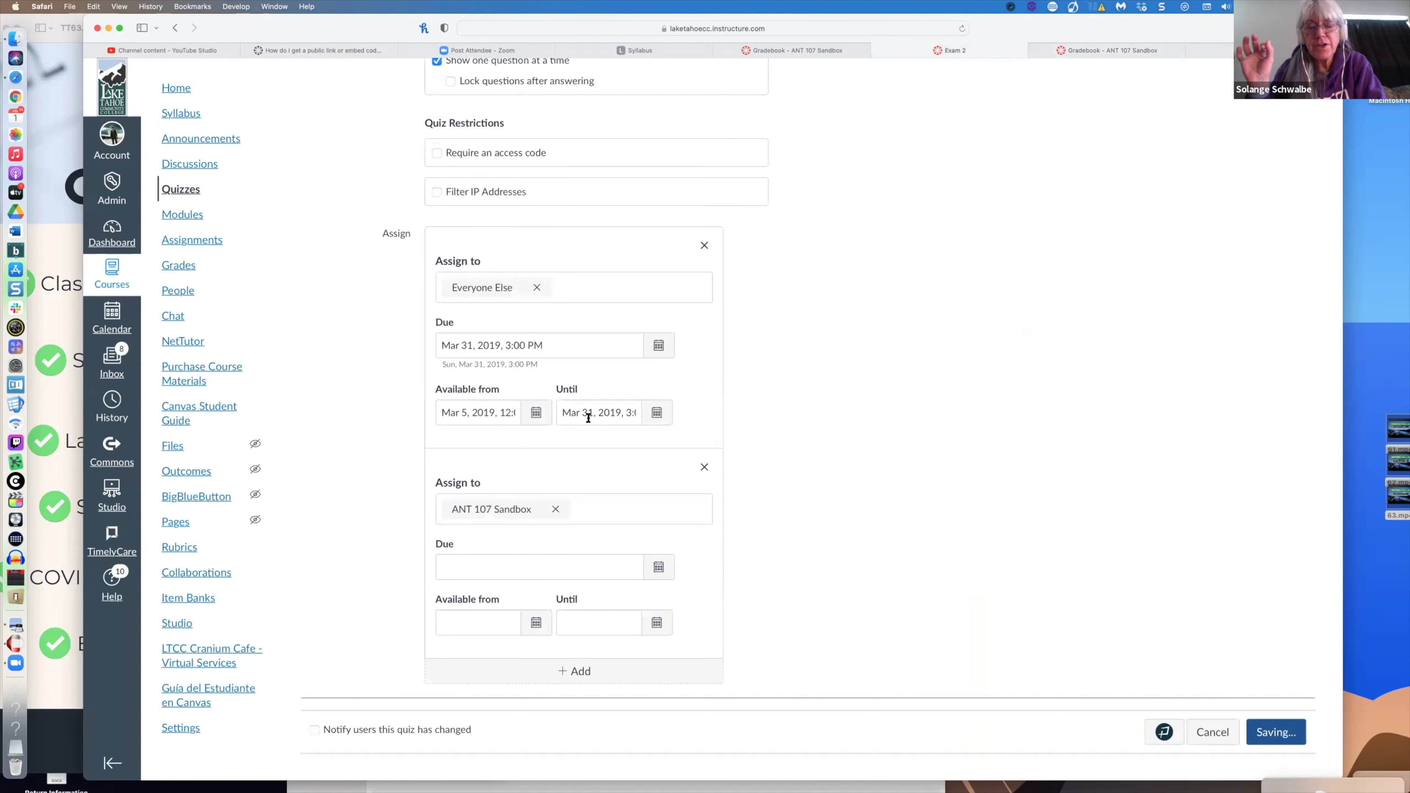
- Review the Due, Available from and Until dates for Everyone Else on Exam 2, including the Until calendar
left_click(657, 412)
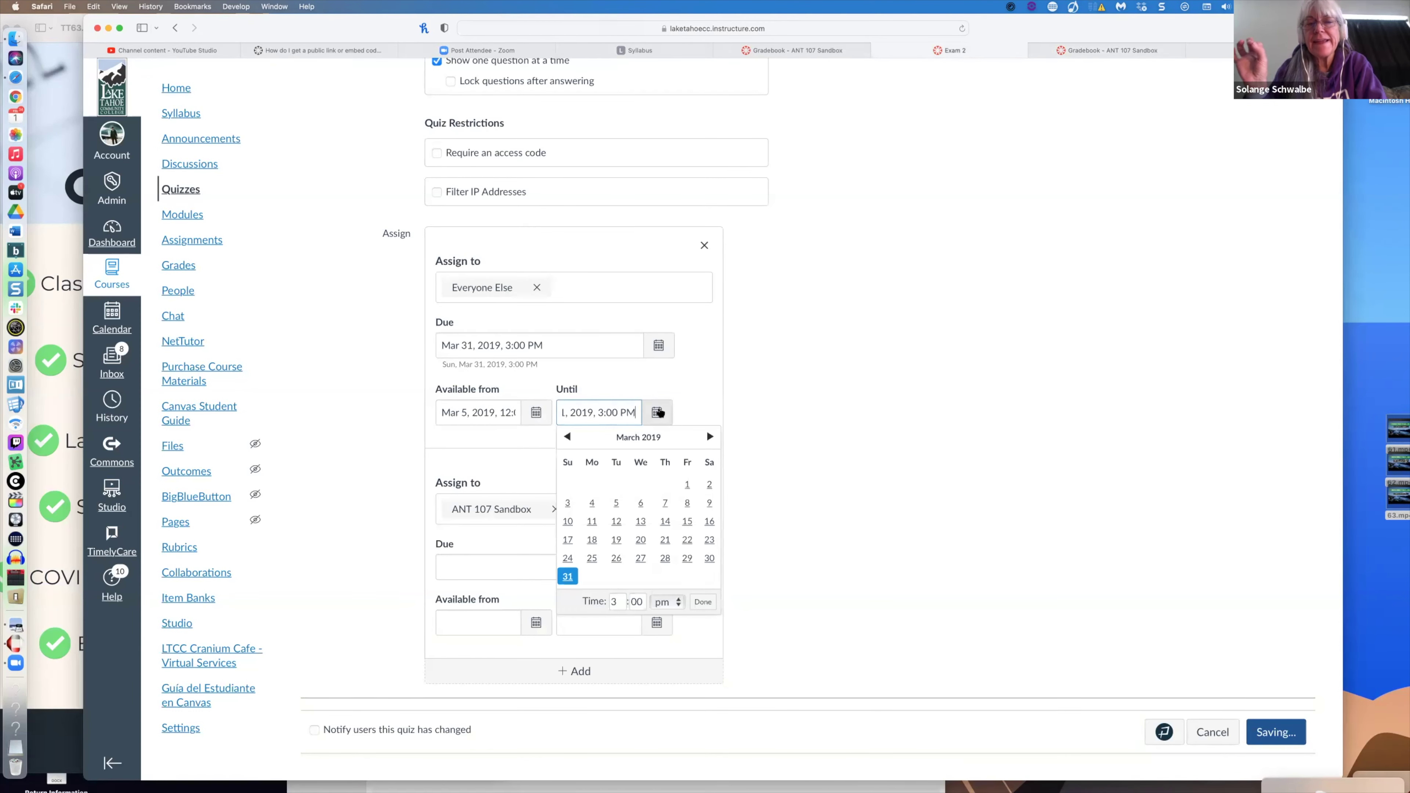
left_click(847, 389)
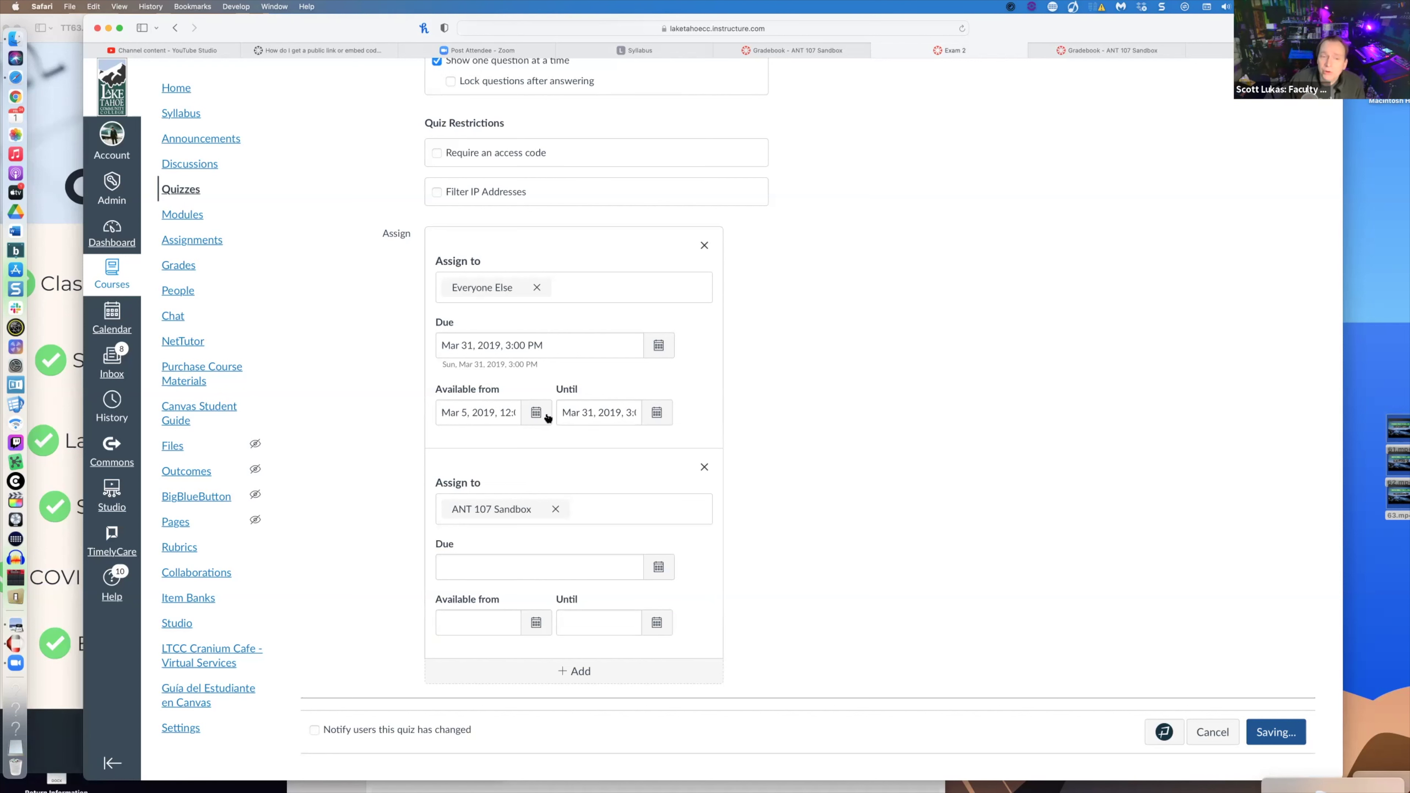
left_click(481, 415)
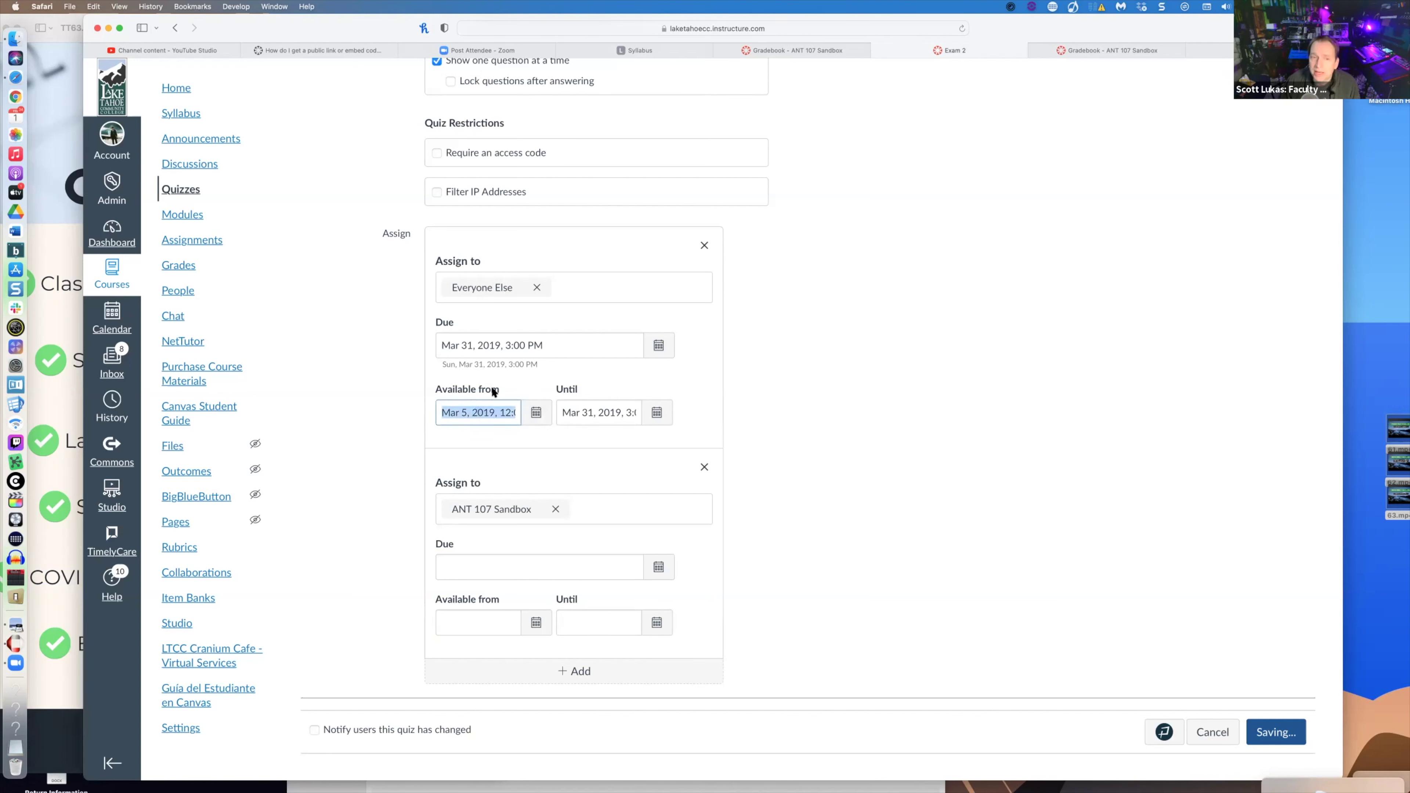
left_click(553, 347)
left_click(473, 412)
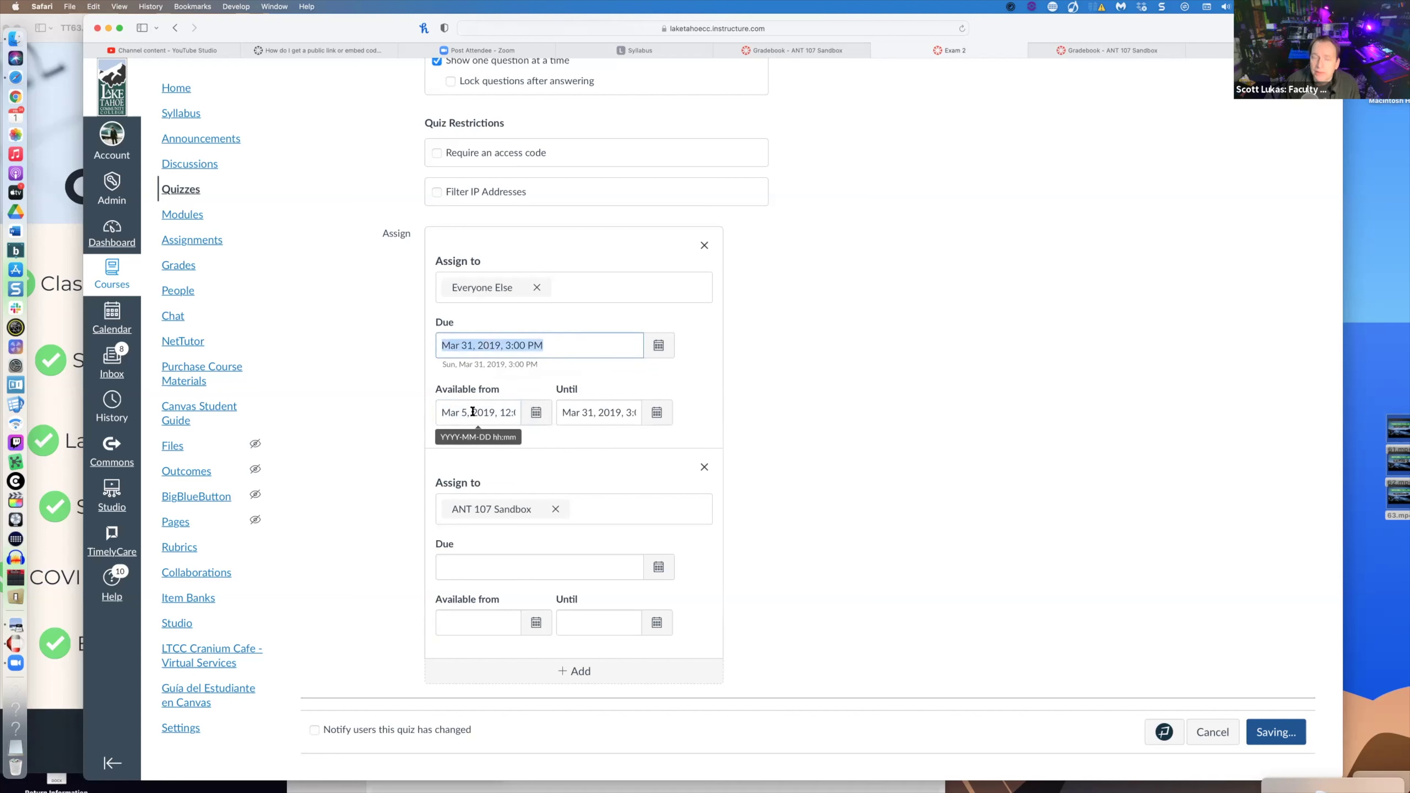
left_click(585, 412)
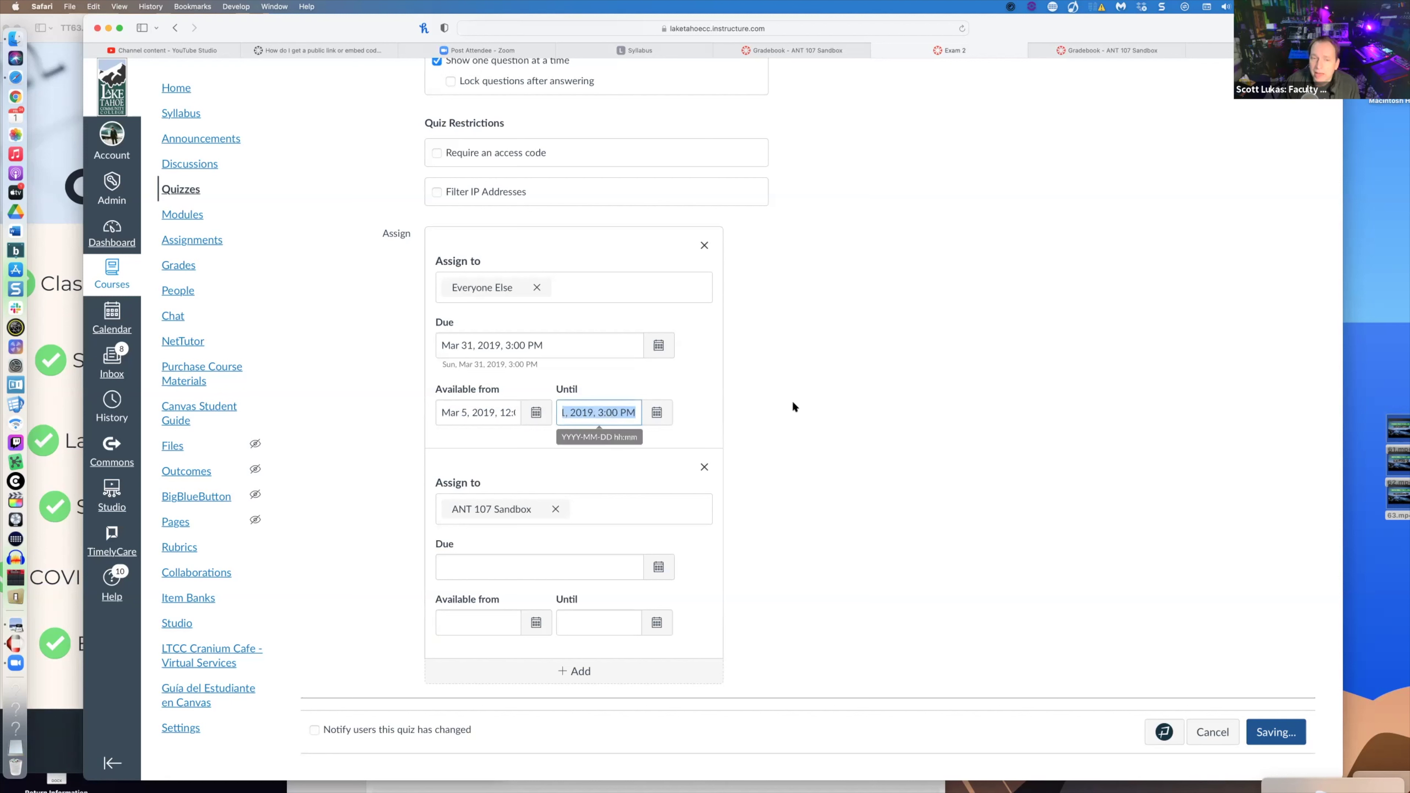
left_click(629, 429)
left_click(618, 412)
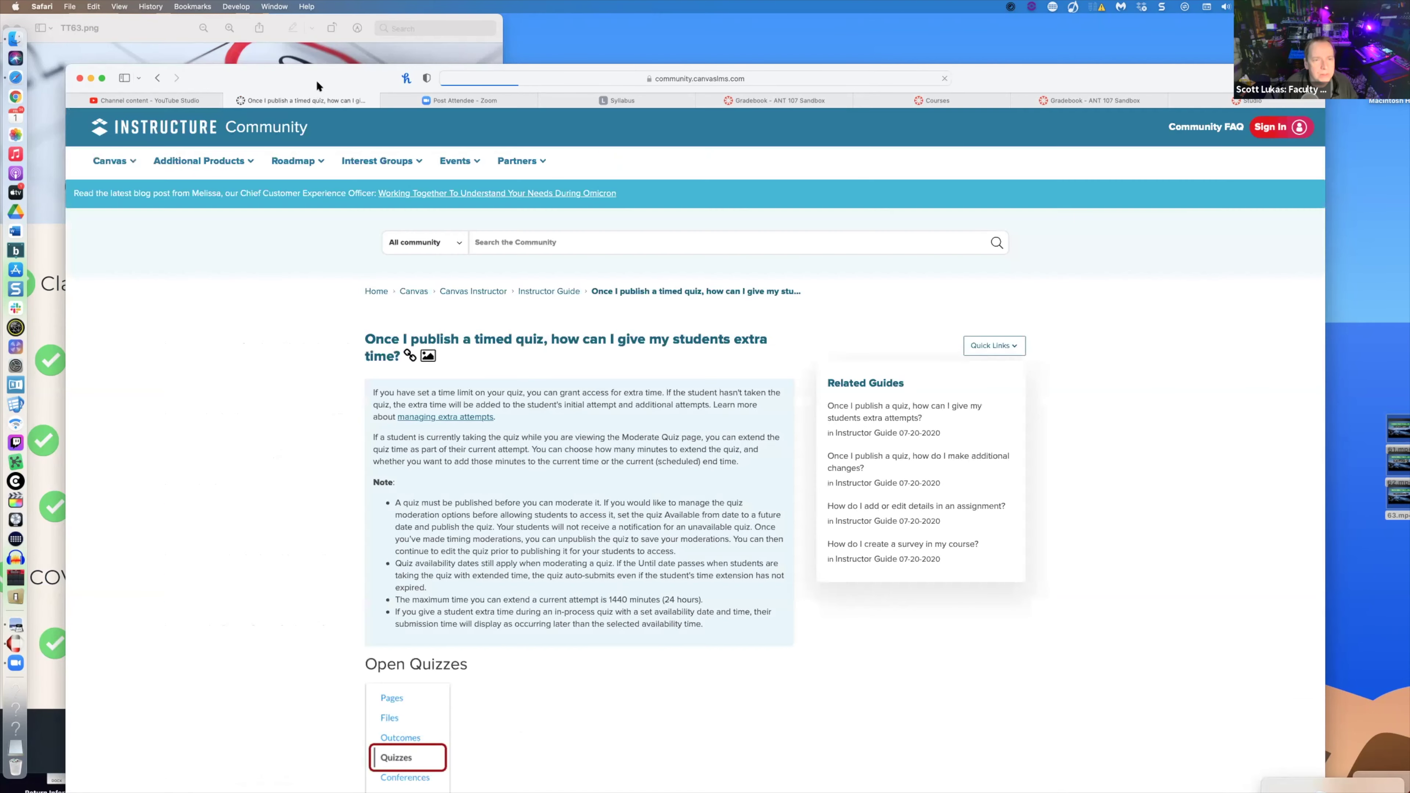
- Read the online guides on giving students extra quiz time and providing extended time accommodations in Canvas
left_click_drag(317, 80, 310, 46)
scroll(269, 490, "down", 8)
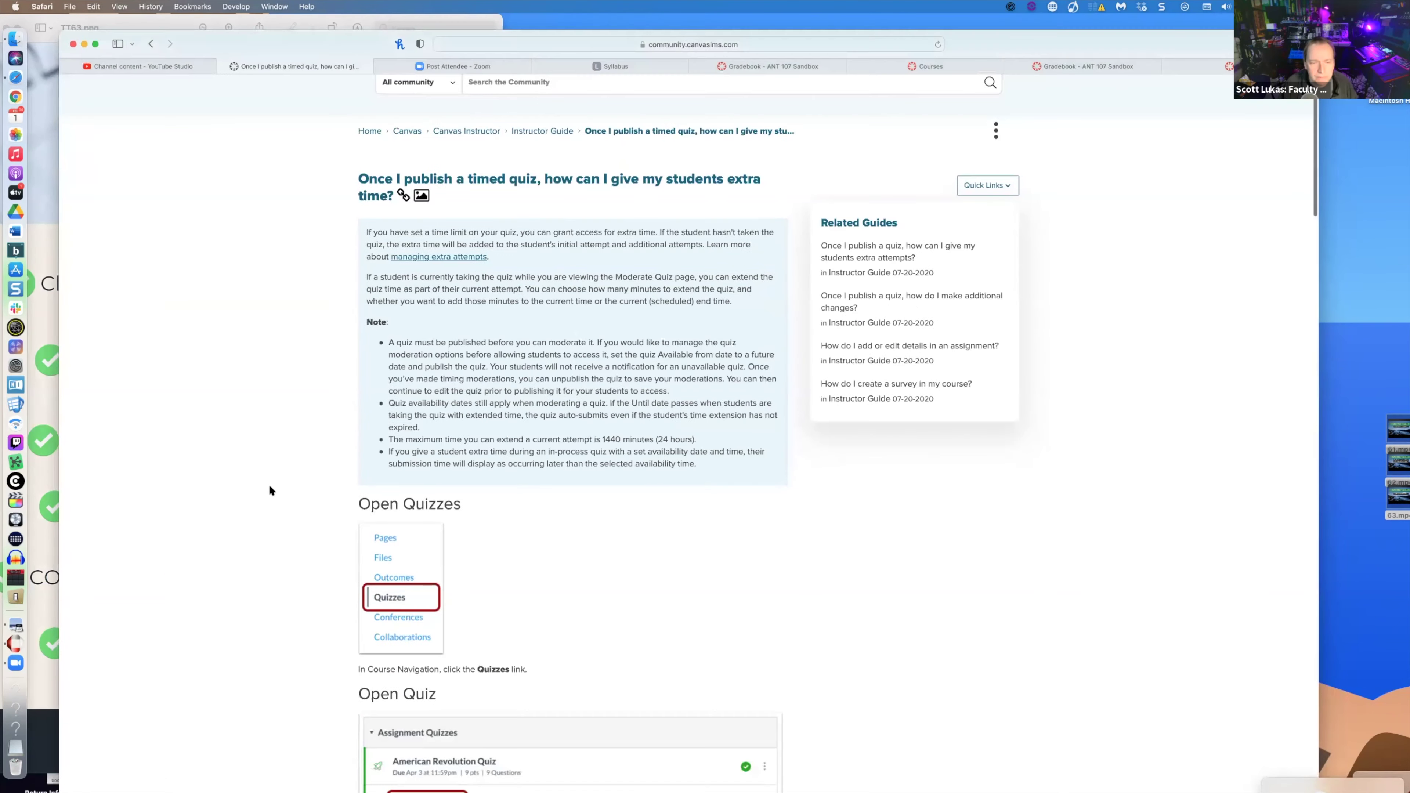
scroll(270, 487, "down", 7)
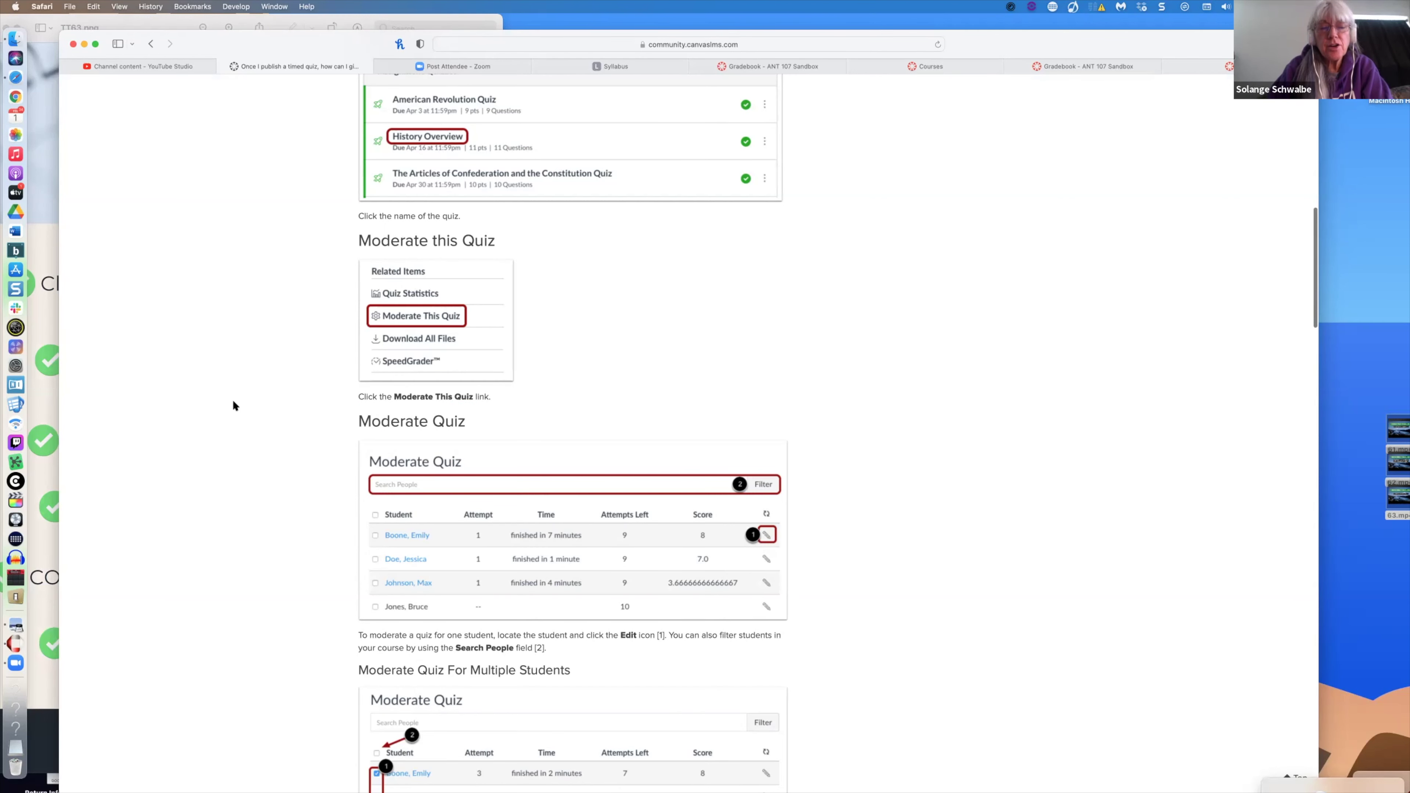
scroll(233, 402, "down", 2)
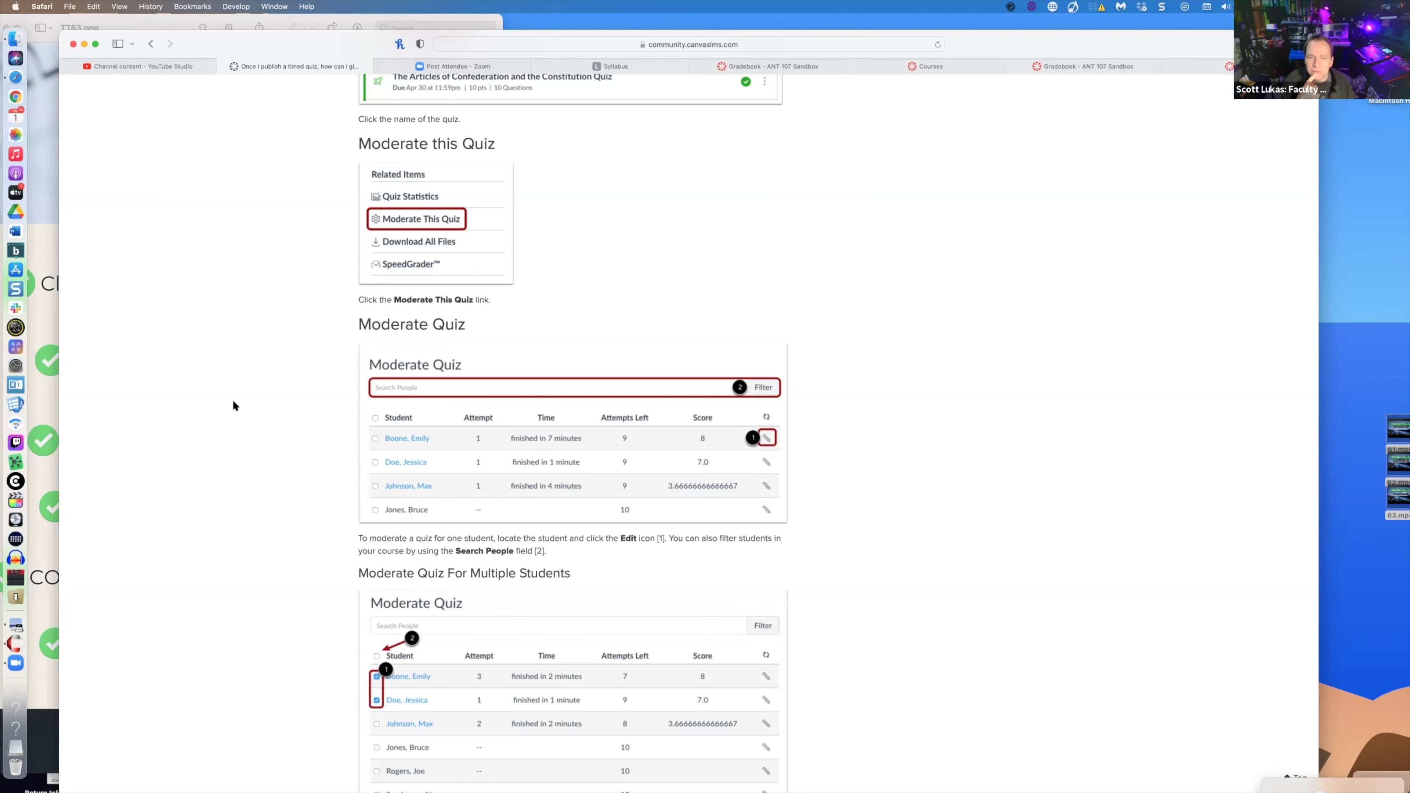
scroll(344, 467, "down", 3)
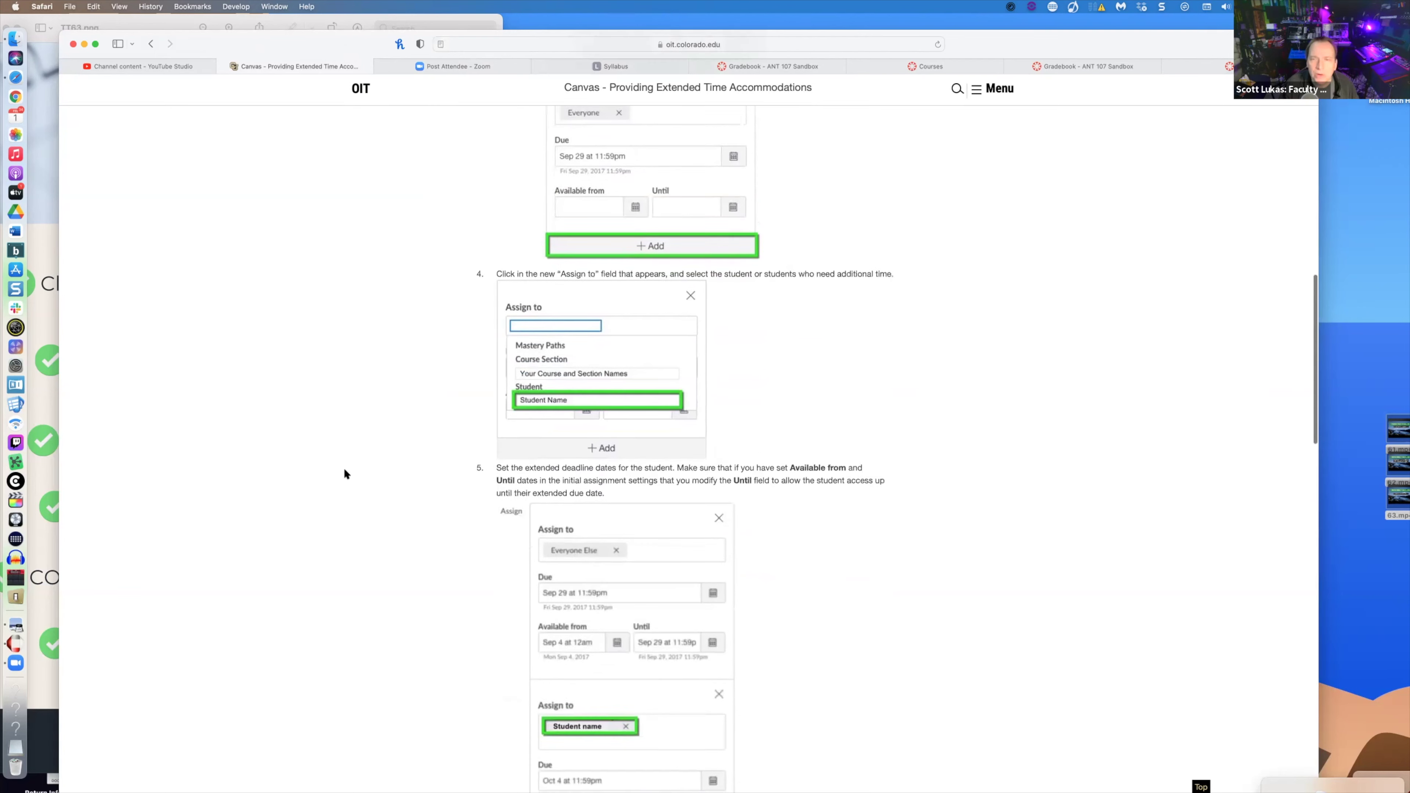
scroll(343, 473, "up", 8)
- Return to the ANT 107 gradebook and open the Week 11 Discussion for editing
left_click(967, 67)
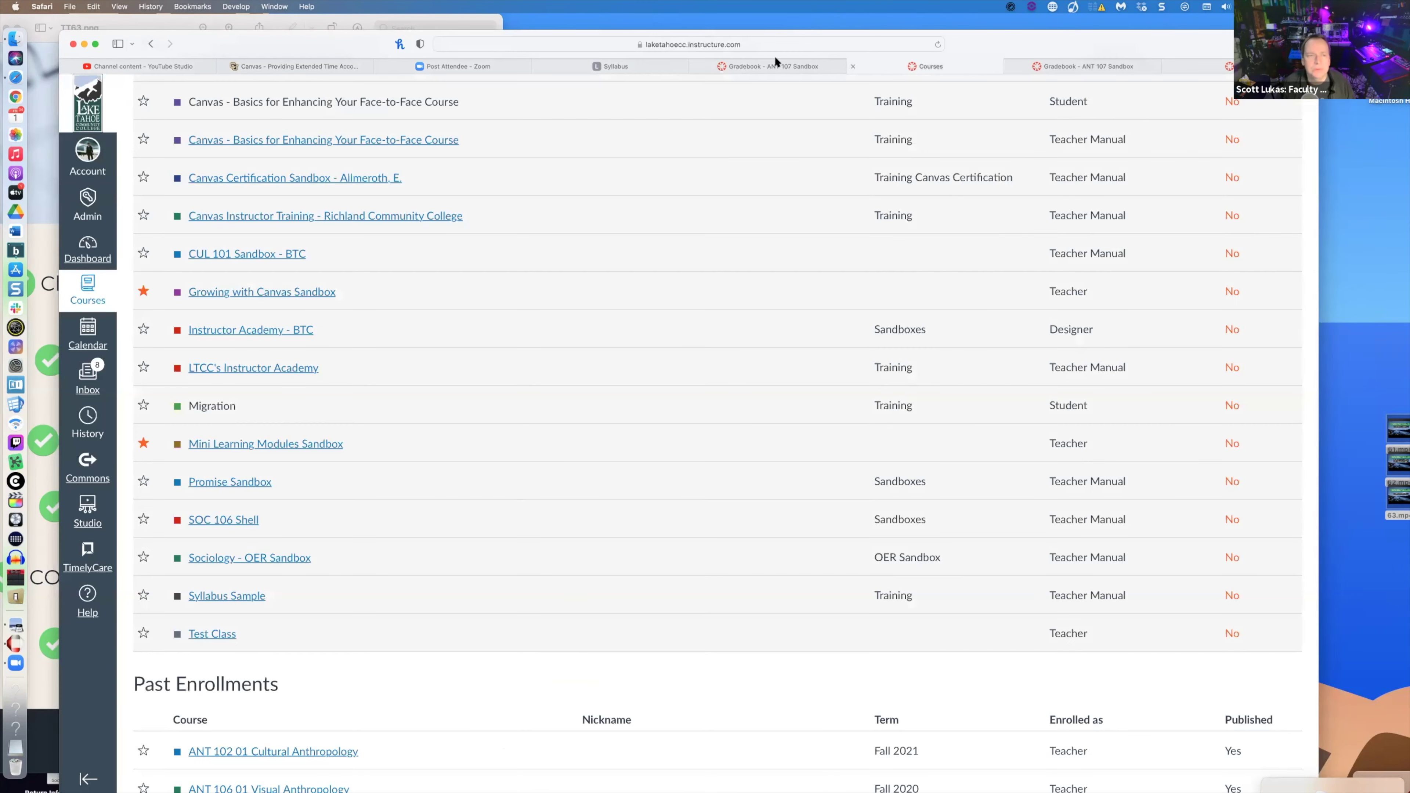
left_click(781, 65)
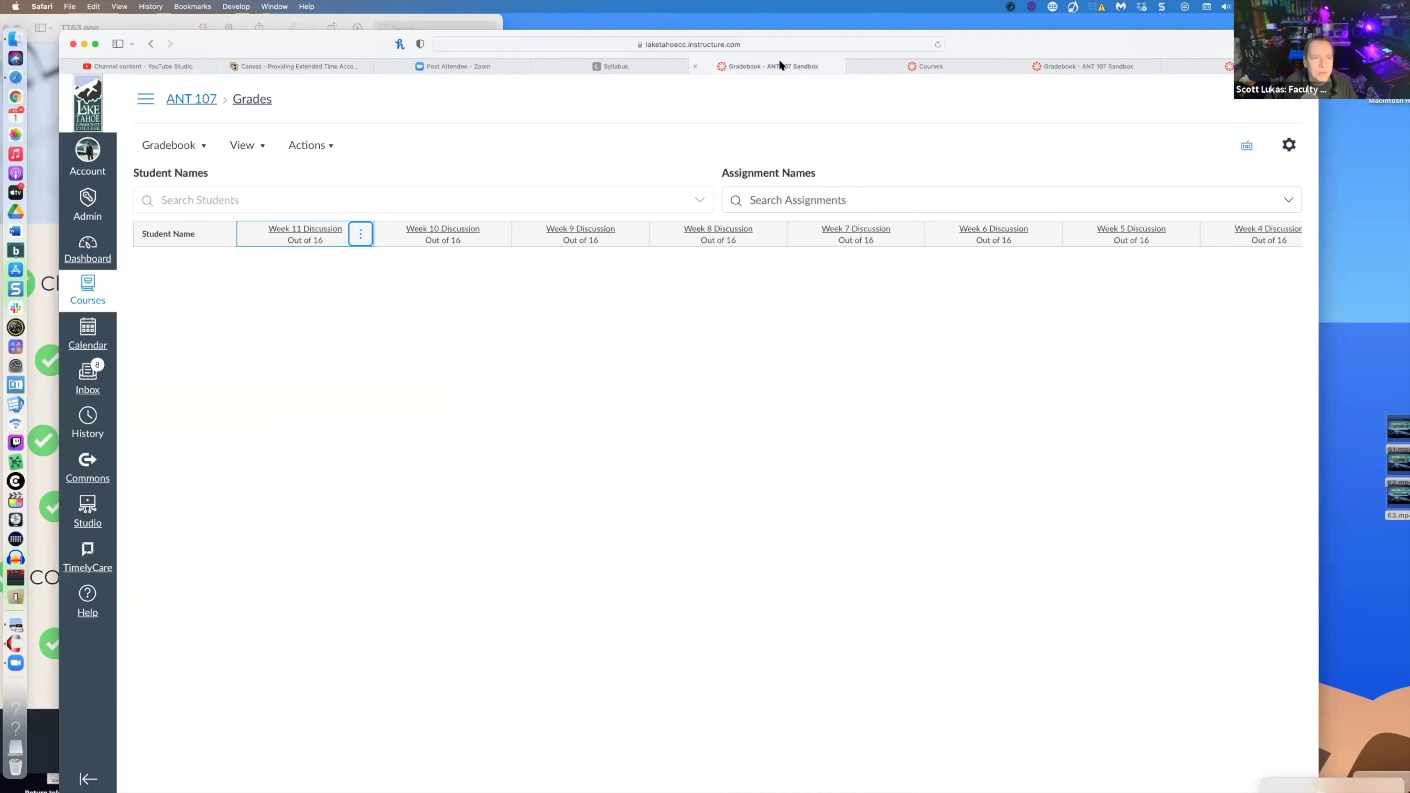
left_click(309, 229)
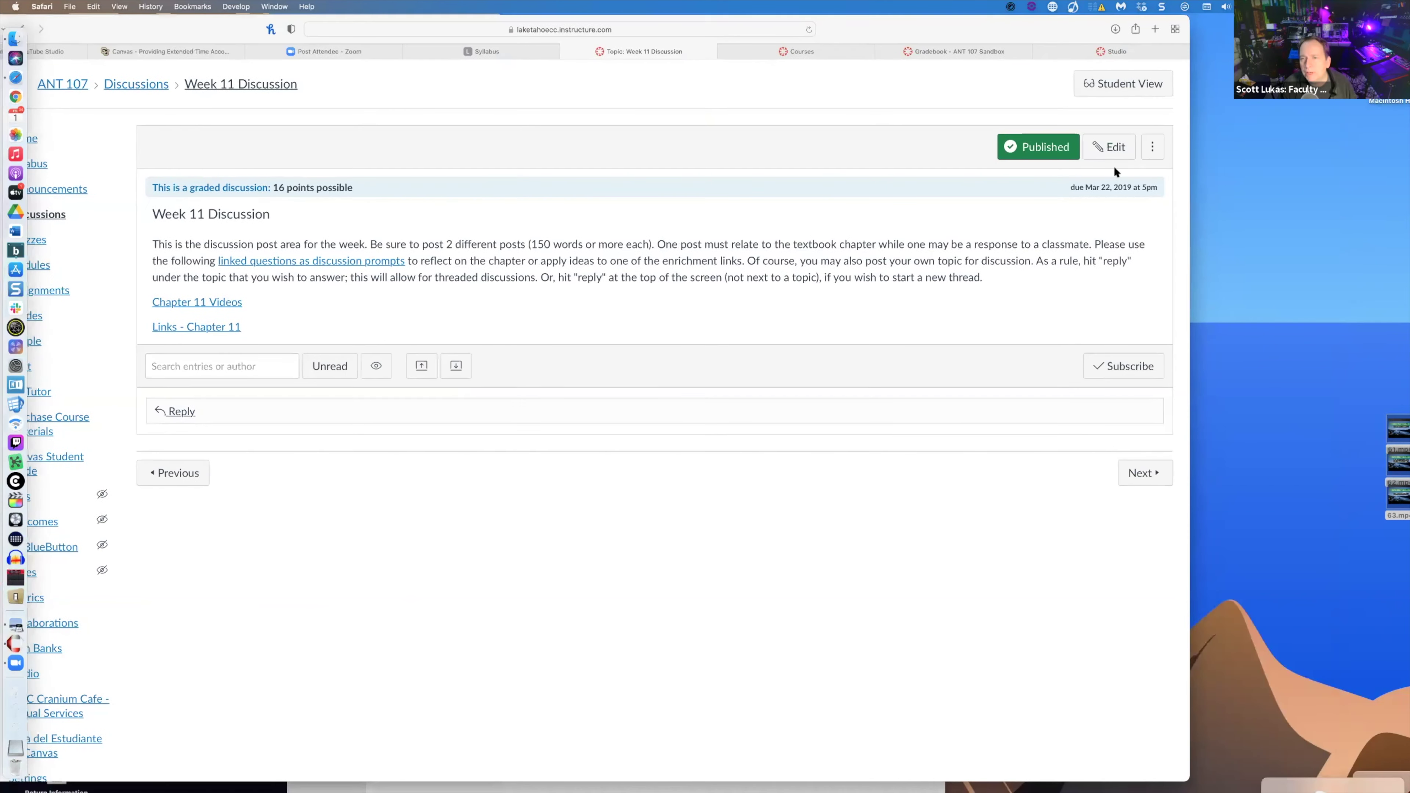
left_click(1108, 147)
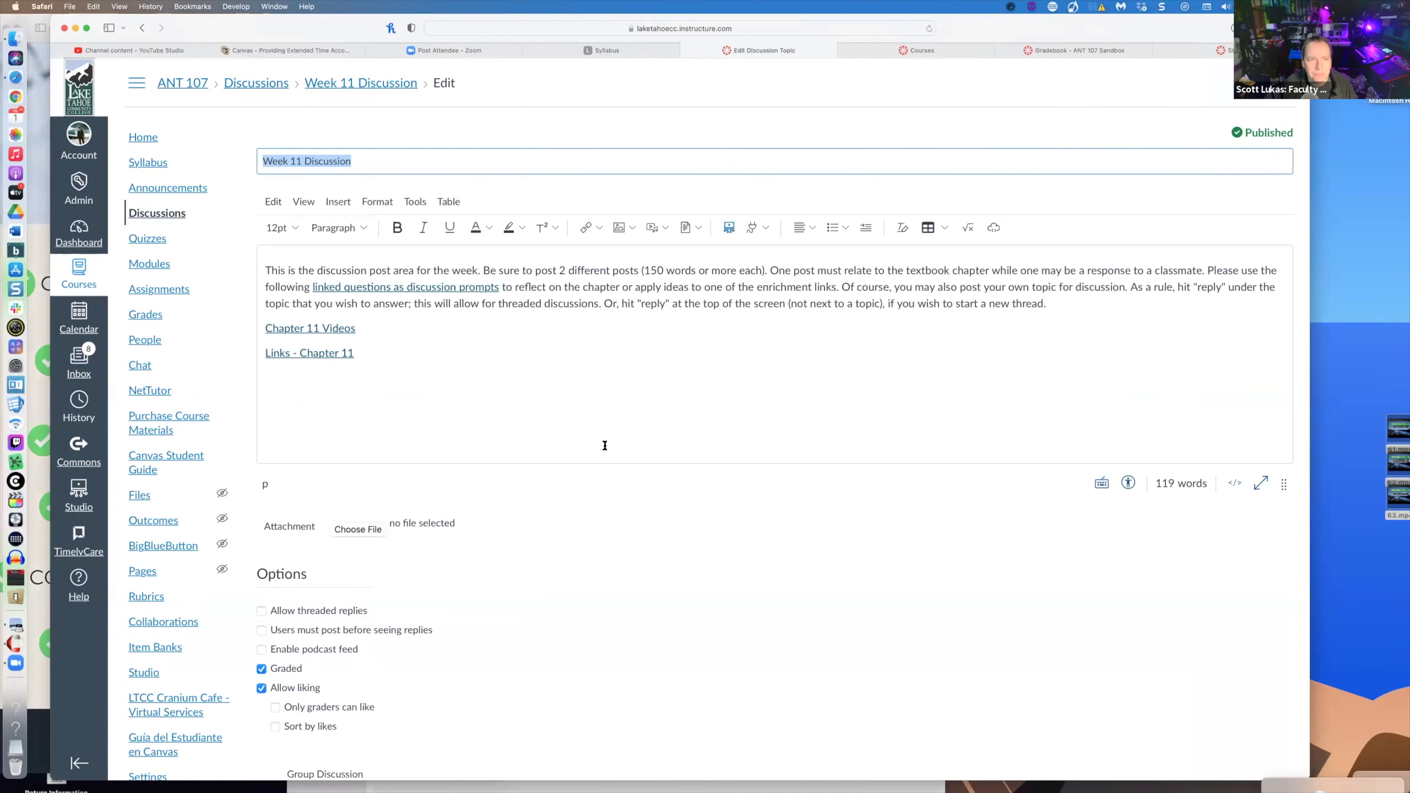
- Enlarge the page and add a second assignment block below the Everyone dates of the Week 11 Discussion
scroll(605, 445, "down", 5)
scroll(605, 445, "down", 7)
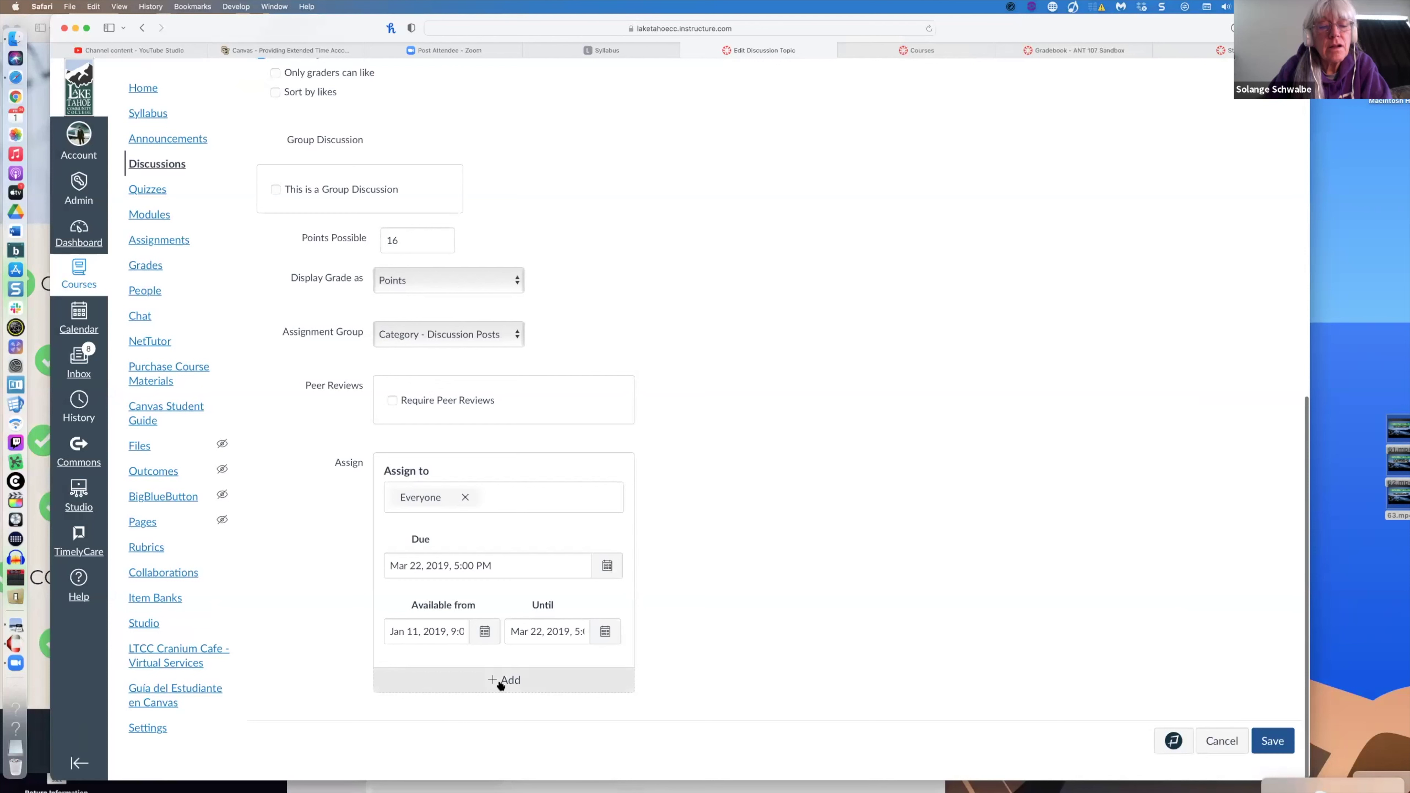
scroll(763, 527, "up", 15)
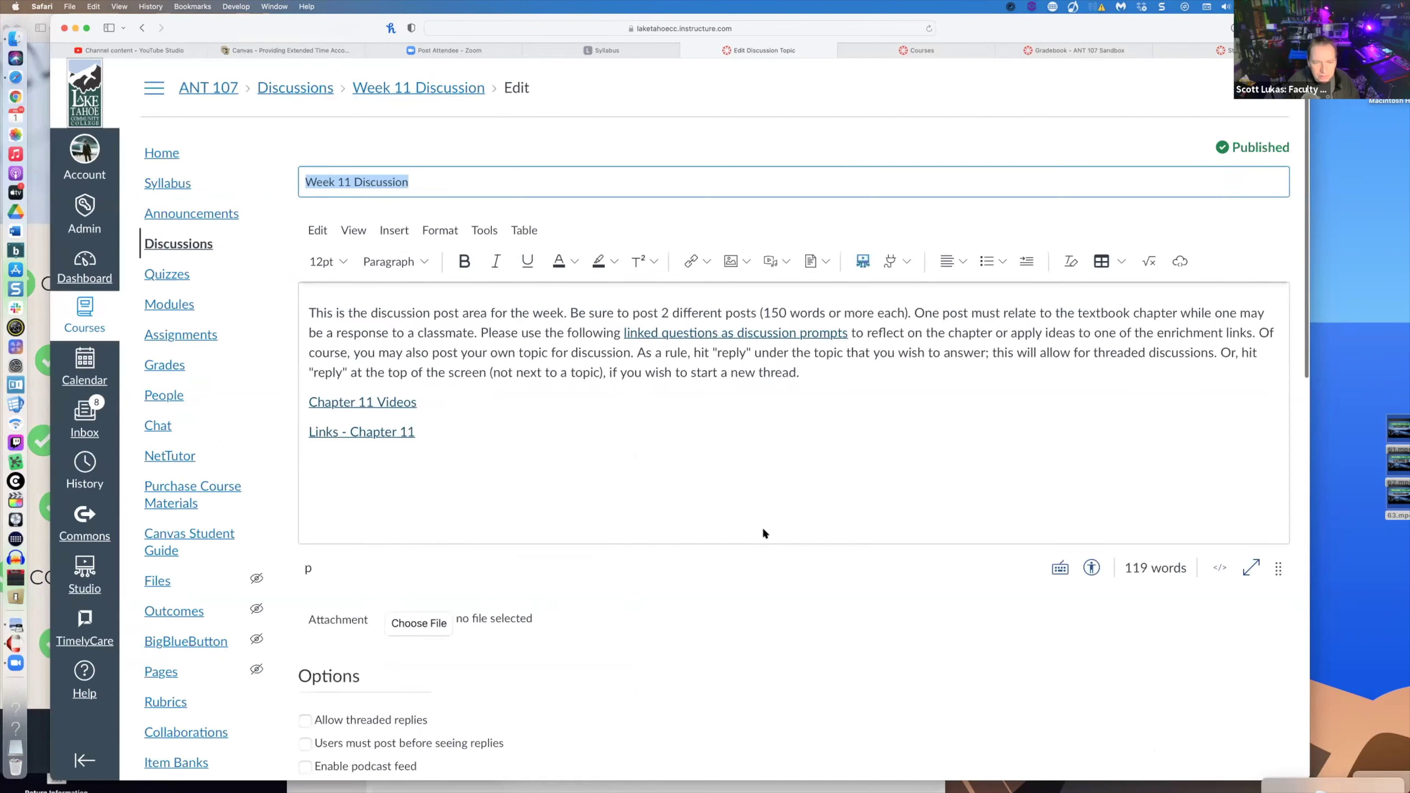
key("super+plus")
scroll(763, 531, "down", 20)
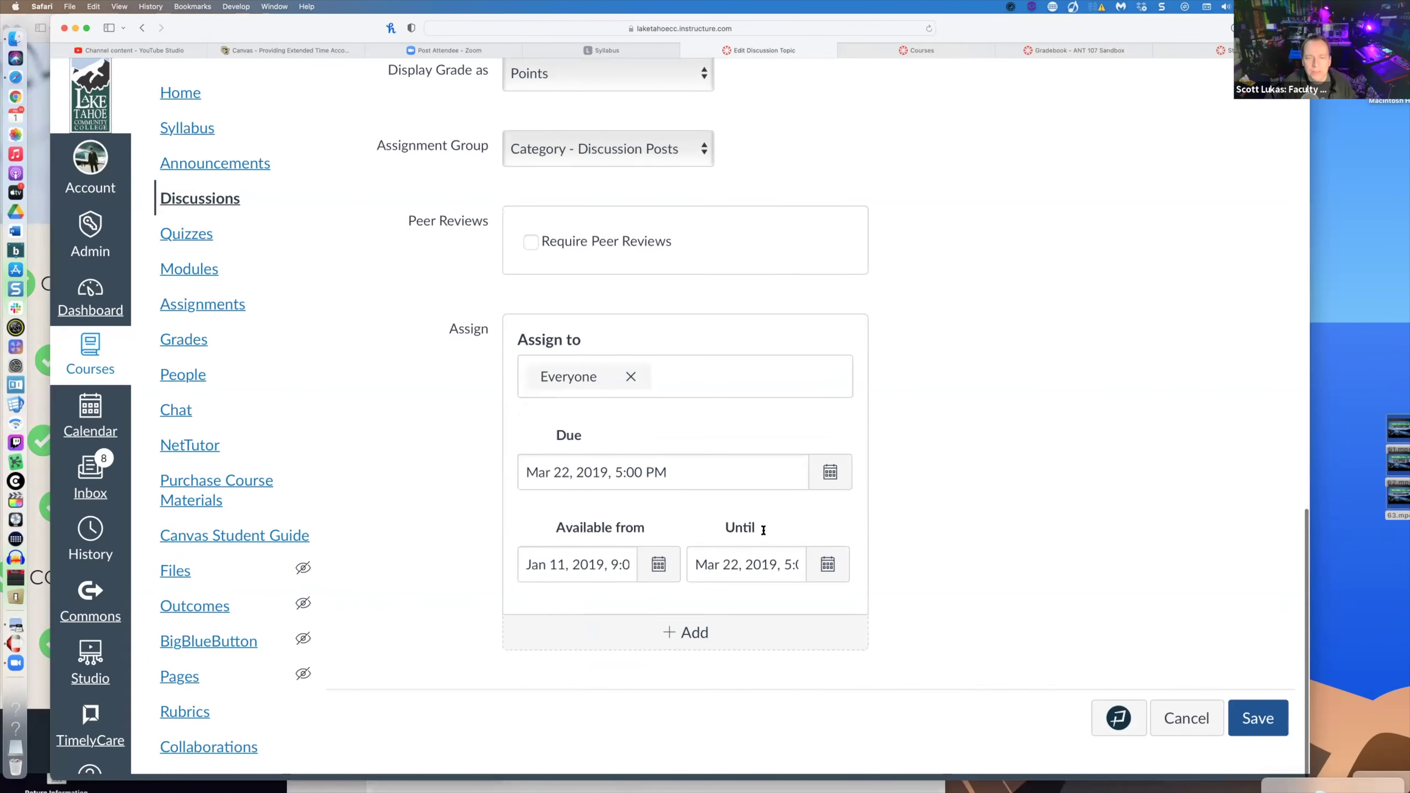
left_click(720, 640)
scroll(893, 618, "down", 5)
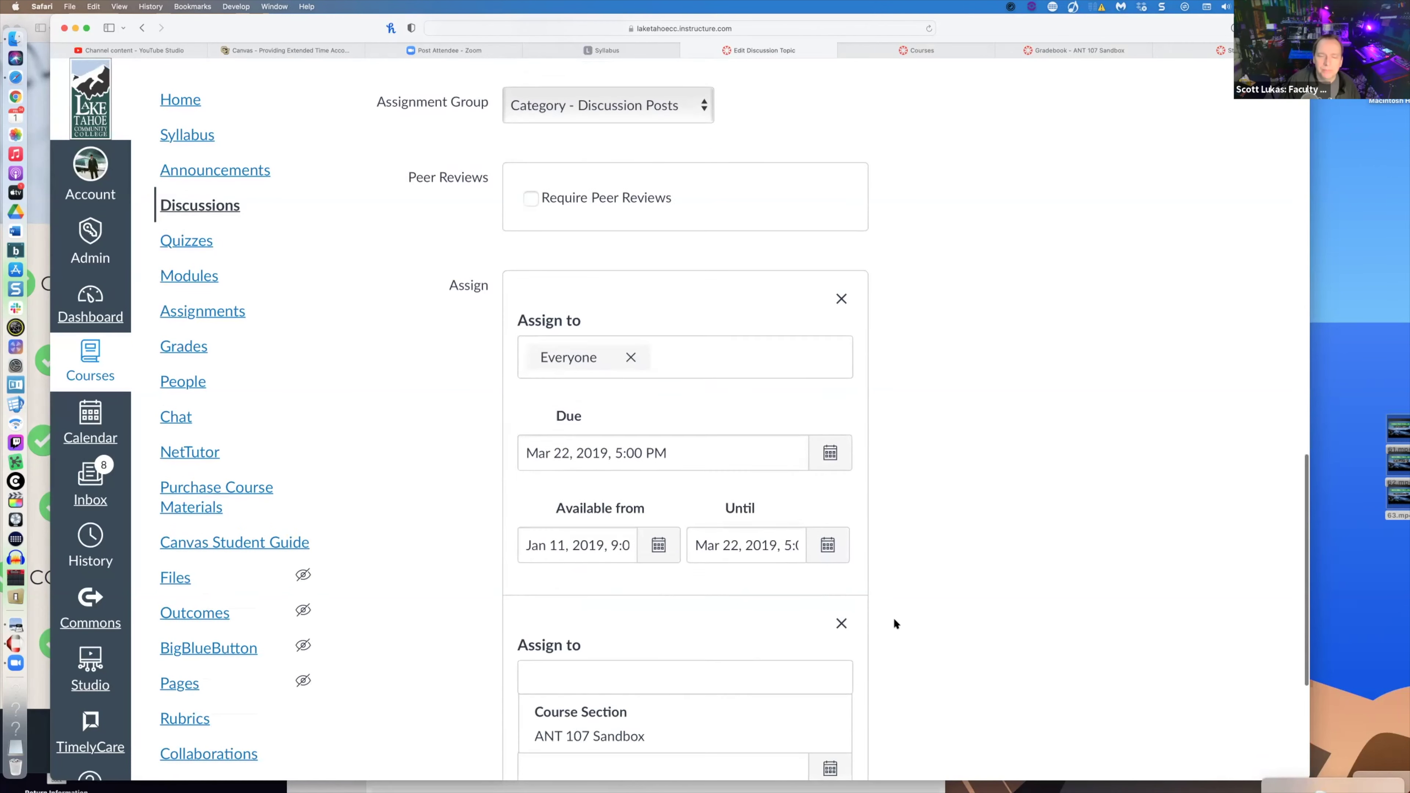
scroll(894, 621, "down", 1)
- Try to assign the second block to an individual student by entering the student's first name
left_click(573, 382)
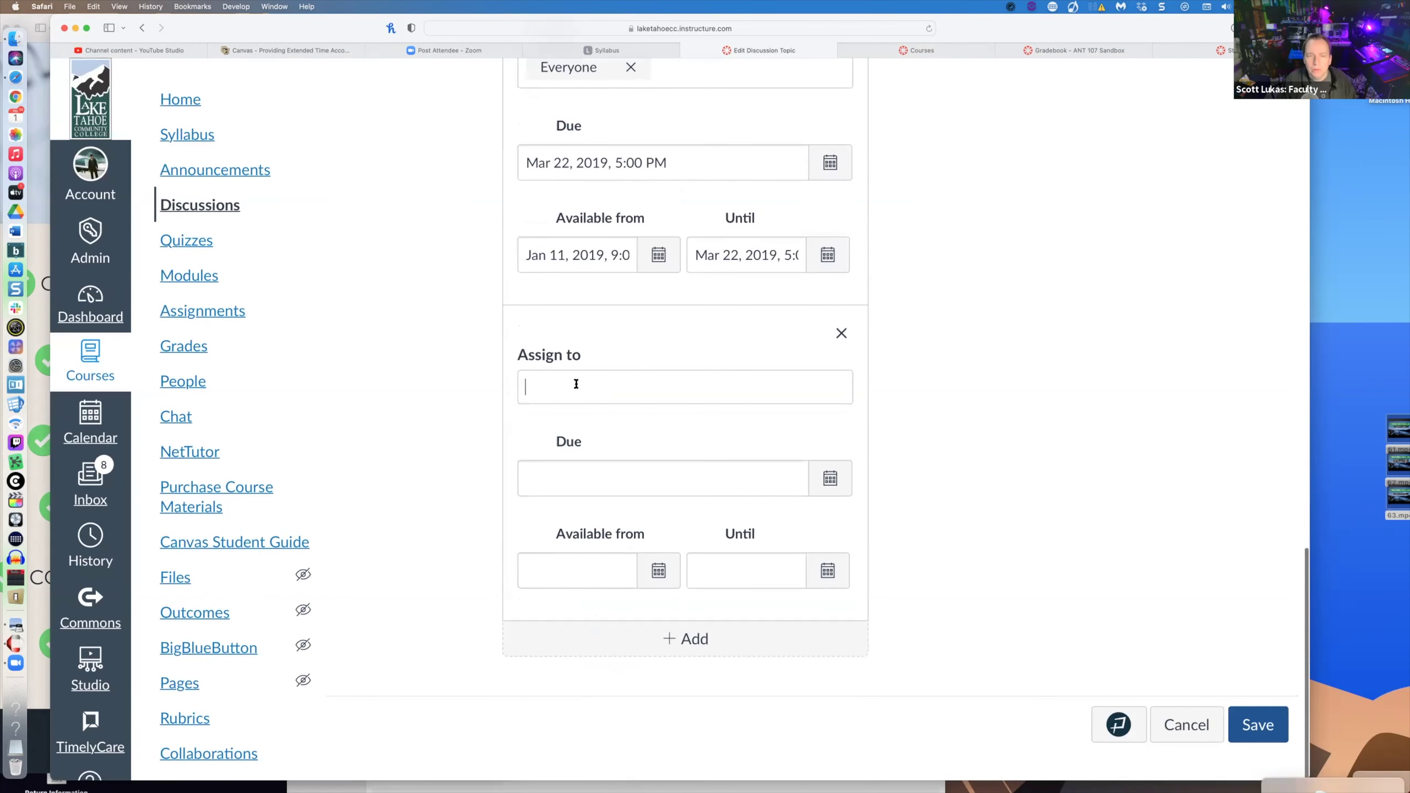
left_click(573, 381)
type("Jo")
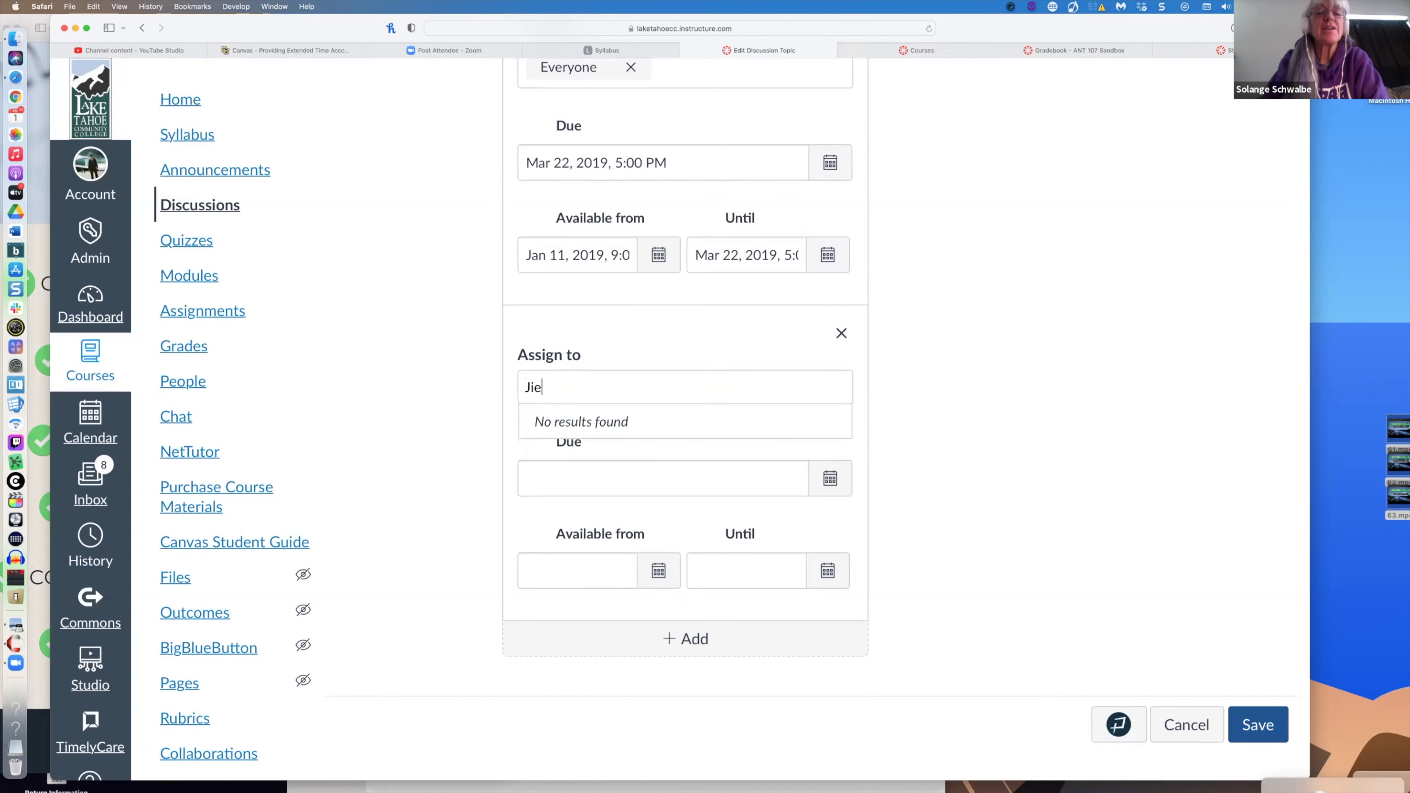
key("BackSpace")
type("o")
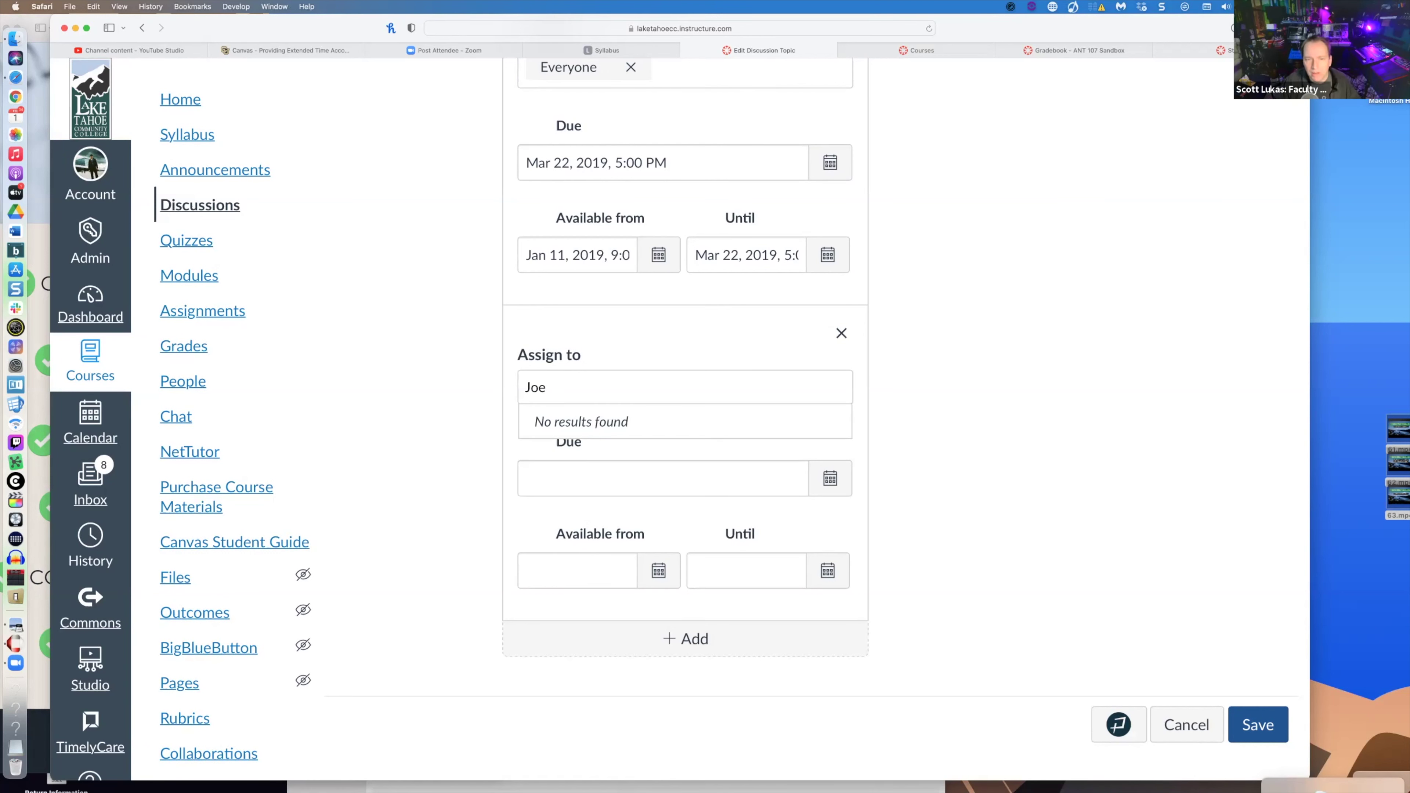
type("e")
left_click(1009, 455)
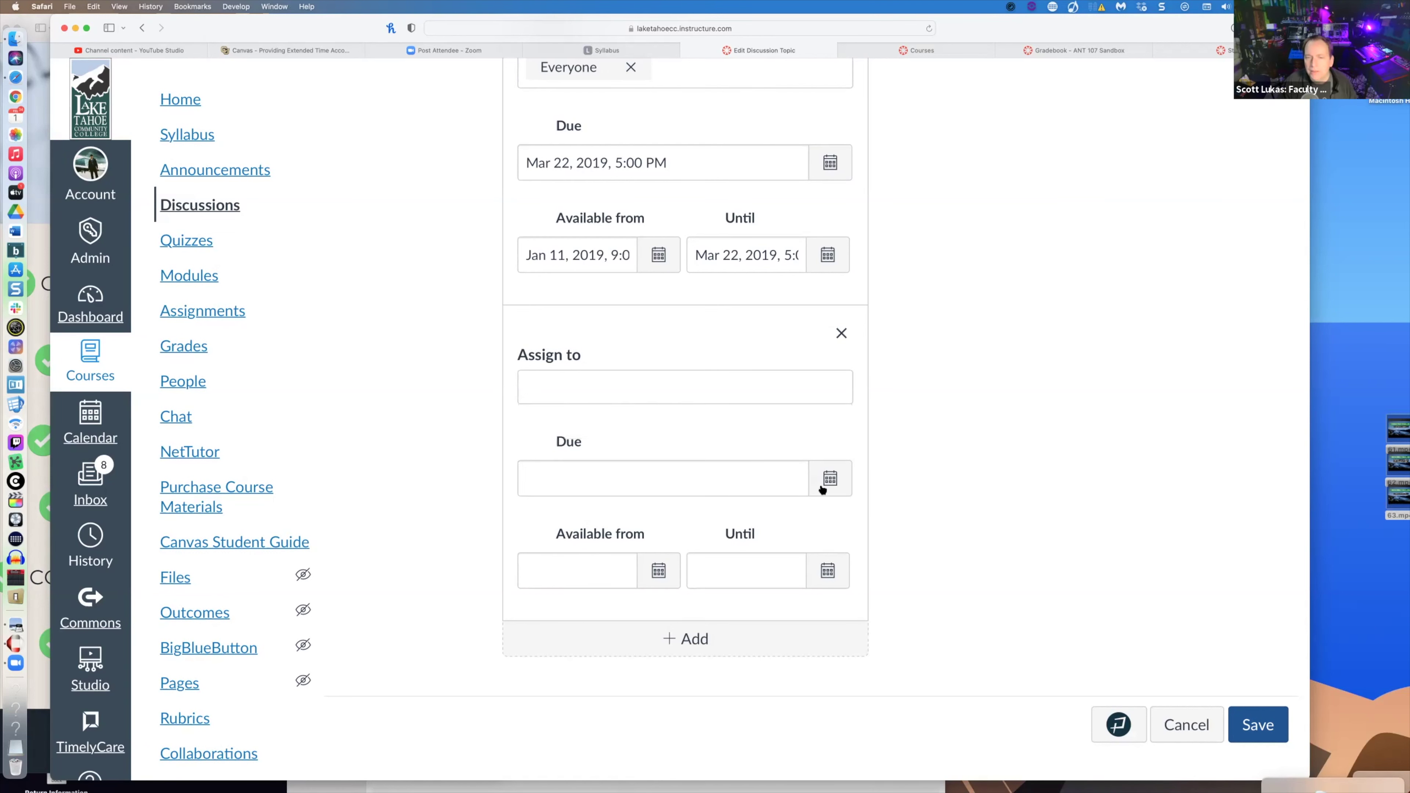
- Go through the second block's Due, Available from and Until fields, and add a third assignment block
left_click(708, 474)
left_click(627, 559)
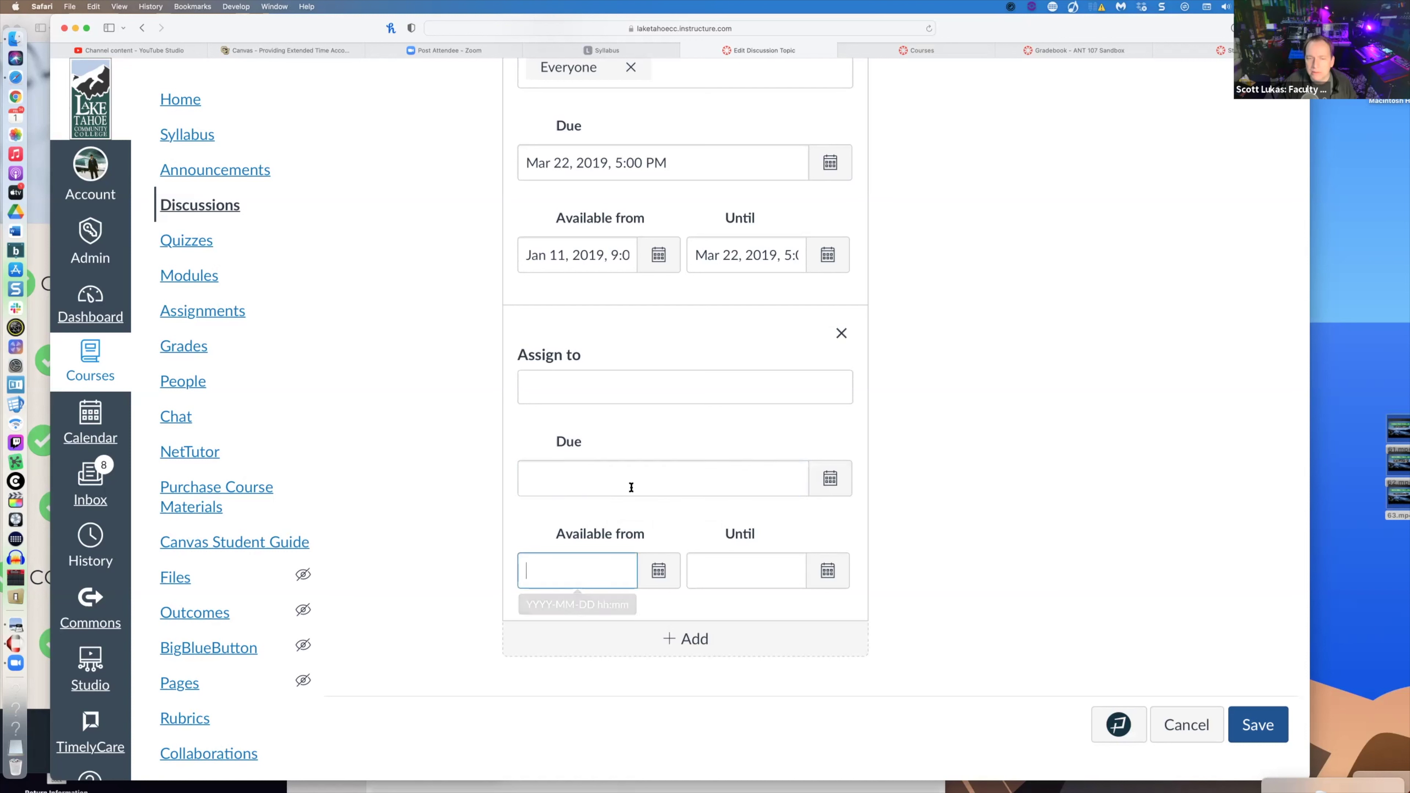
left_click(796, 574)
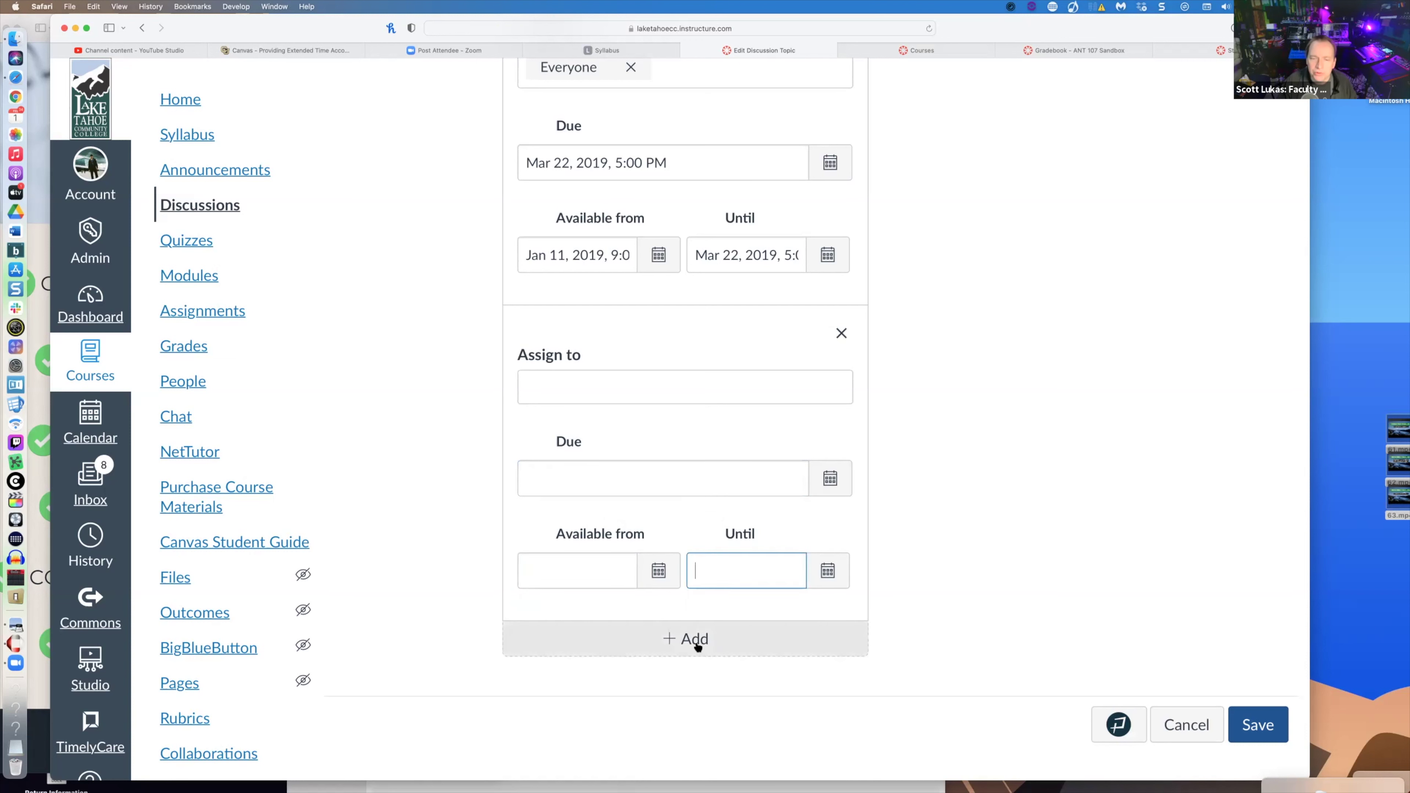
left_click(698, 645)
scroll(801, 635, "down", 5)
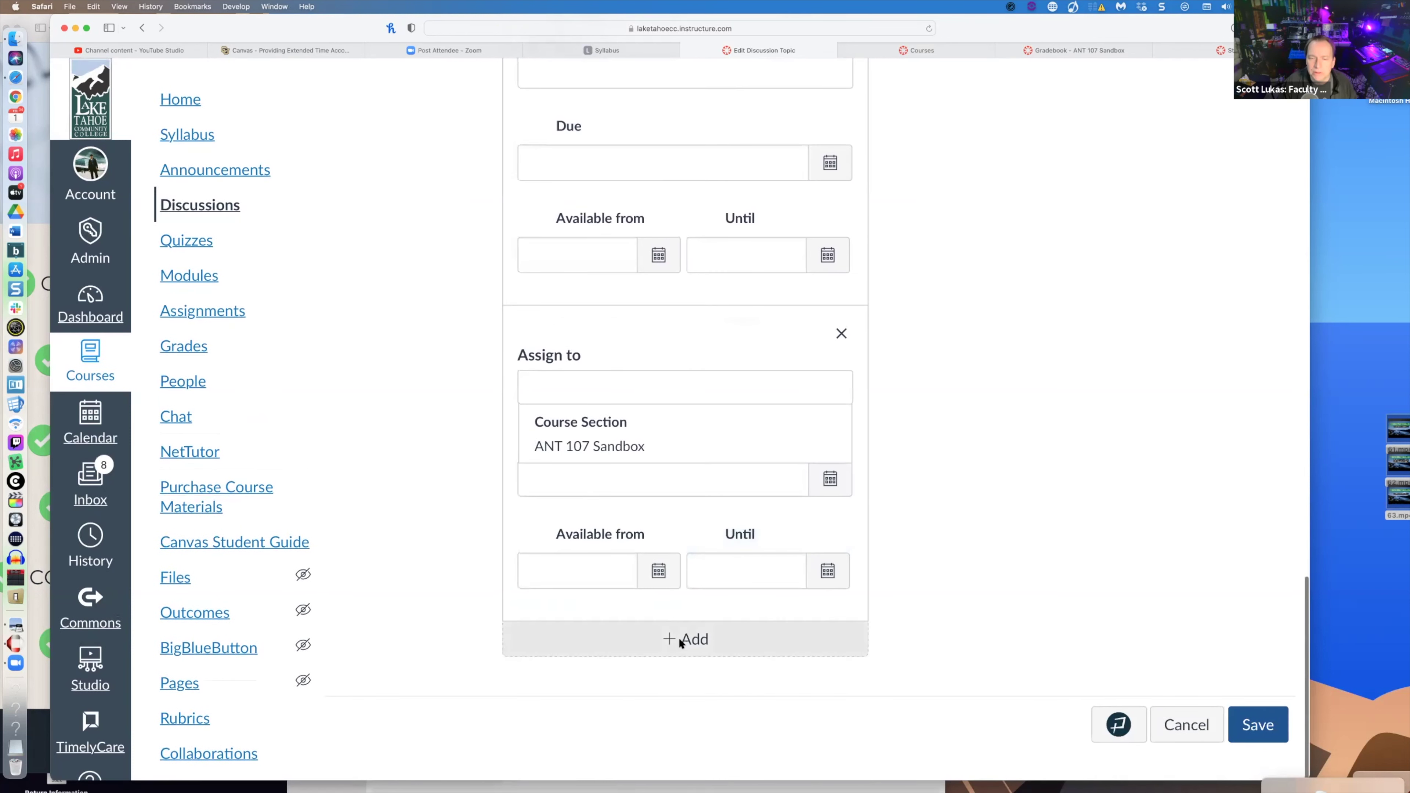
- Examine the Week 11 Discussion's content, options and all of its assignment blocks
scroll(867, 653, "up", 10)
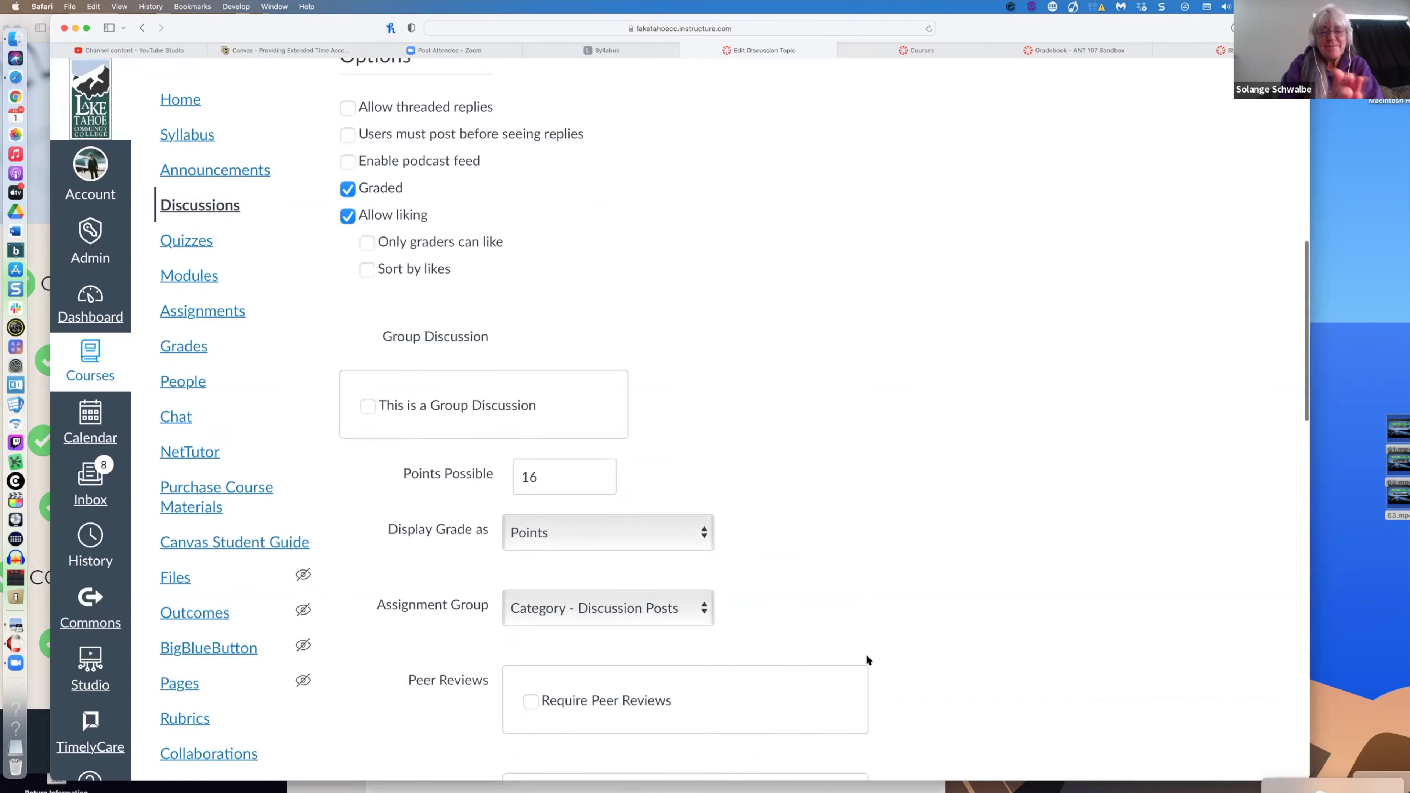
scroll(867, 656, "up", 10)
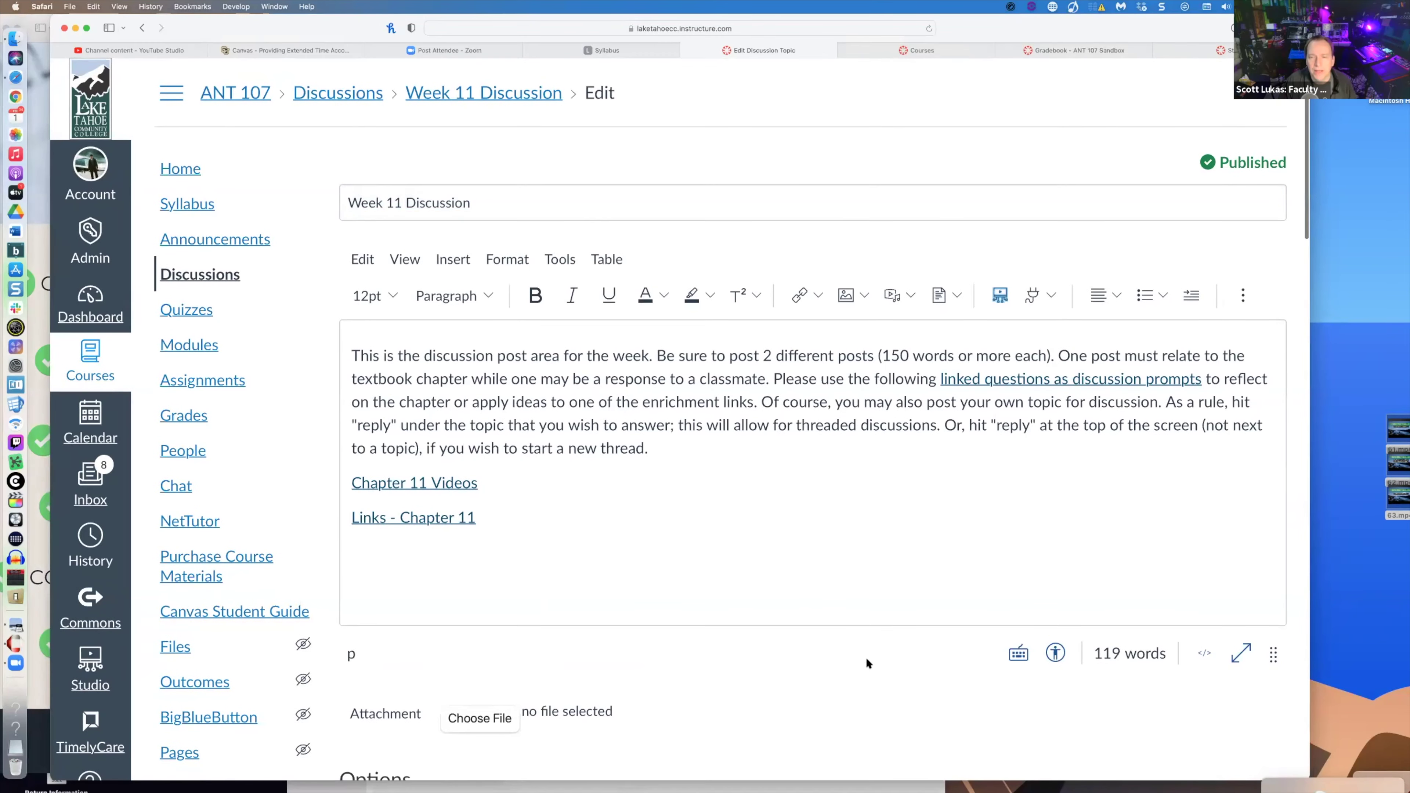
scroll(867, 659, "down", 20)
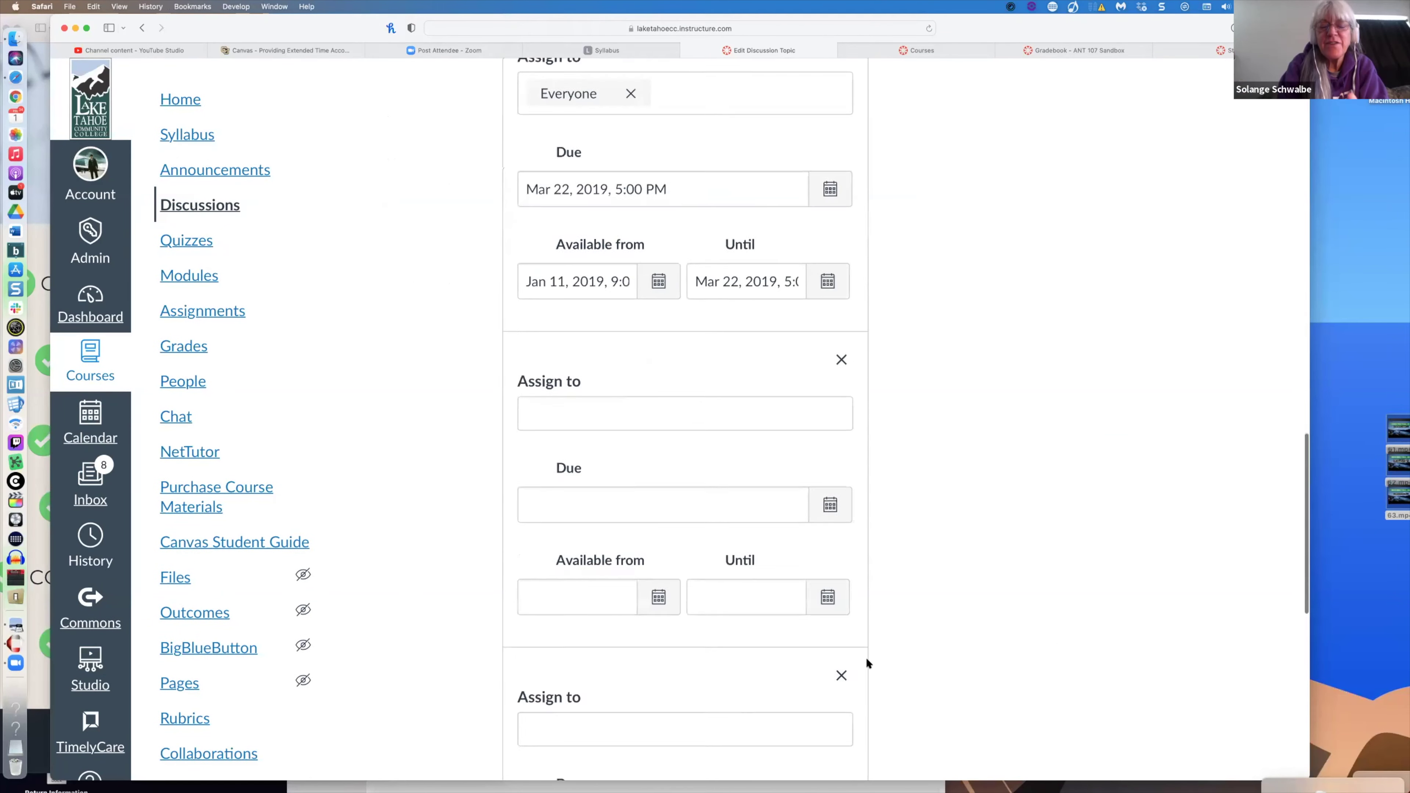
scroll(866, 657, "down", 3)
scroll(866, 657, "up", 5)
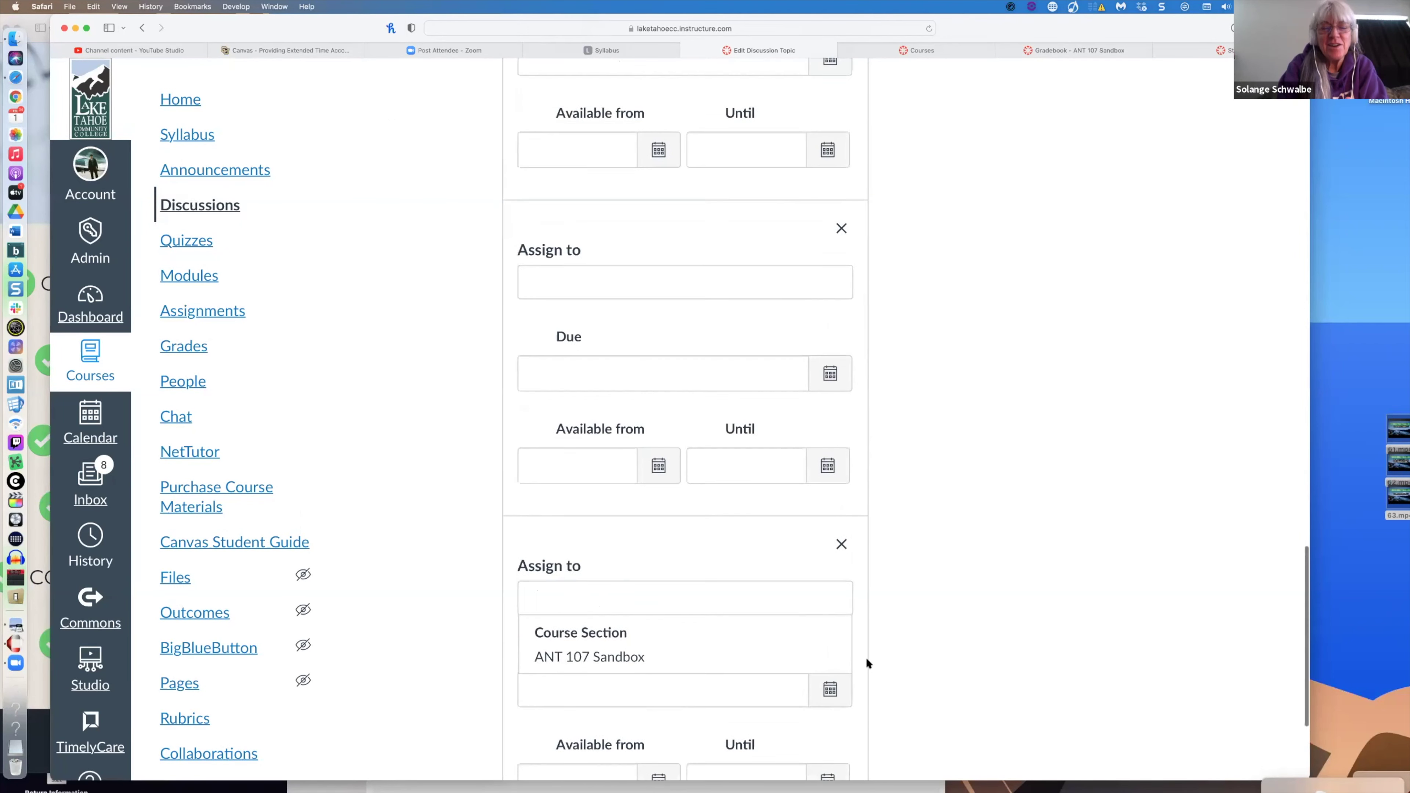
scroll(866, 657, "up", 9)
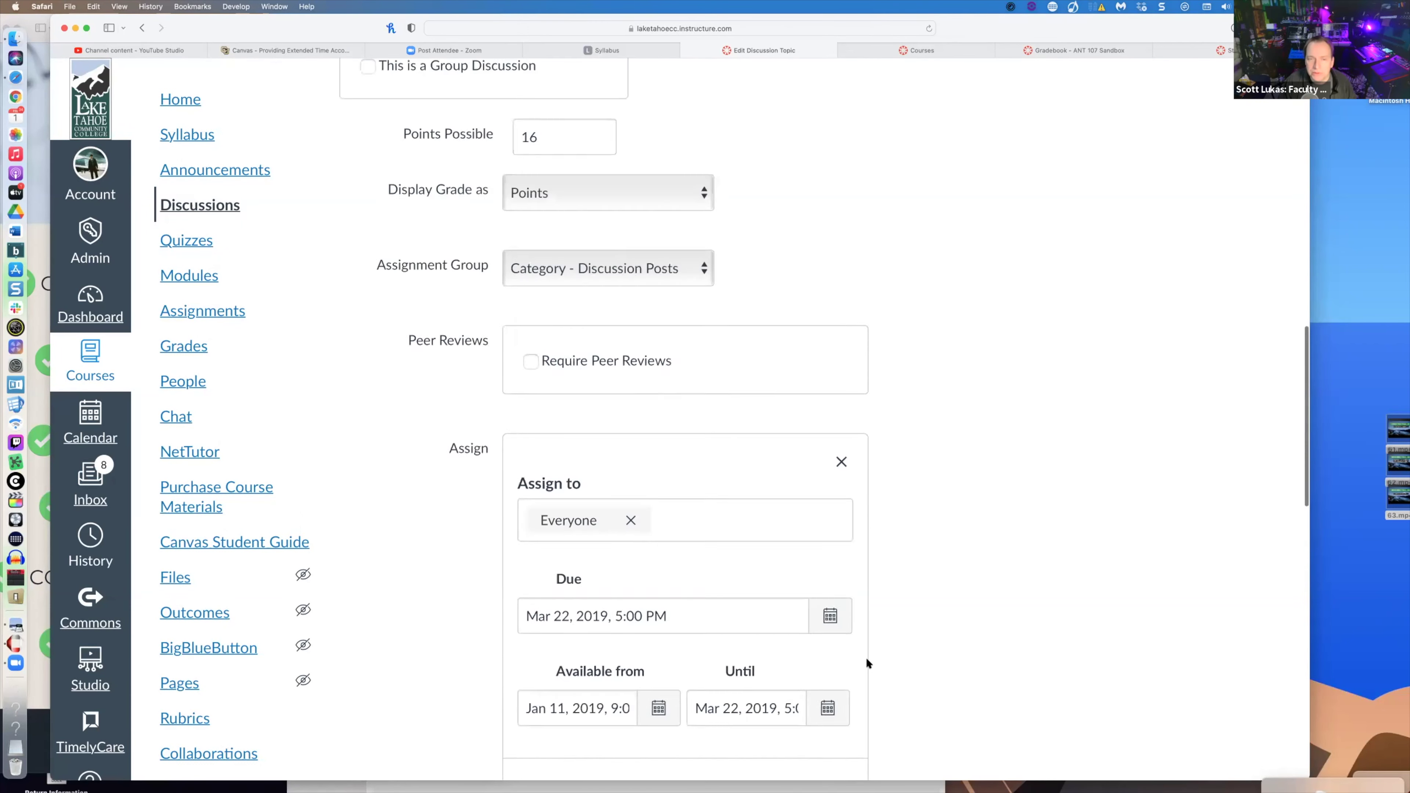
scroll(865, 705, "down", 17)
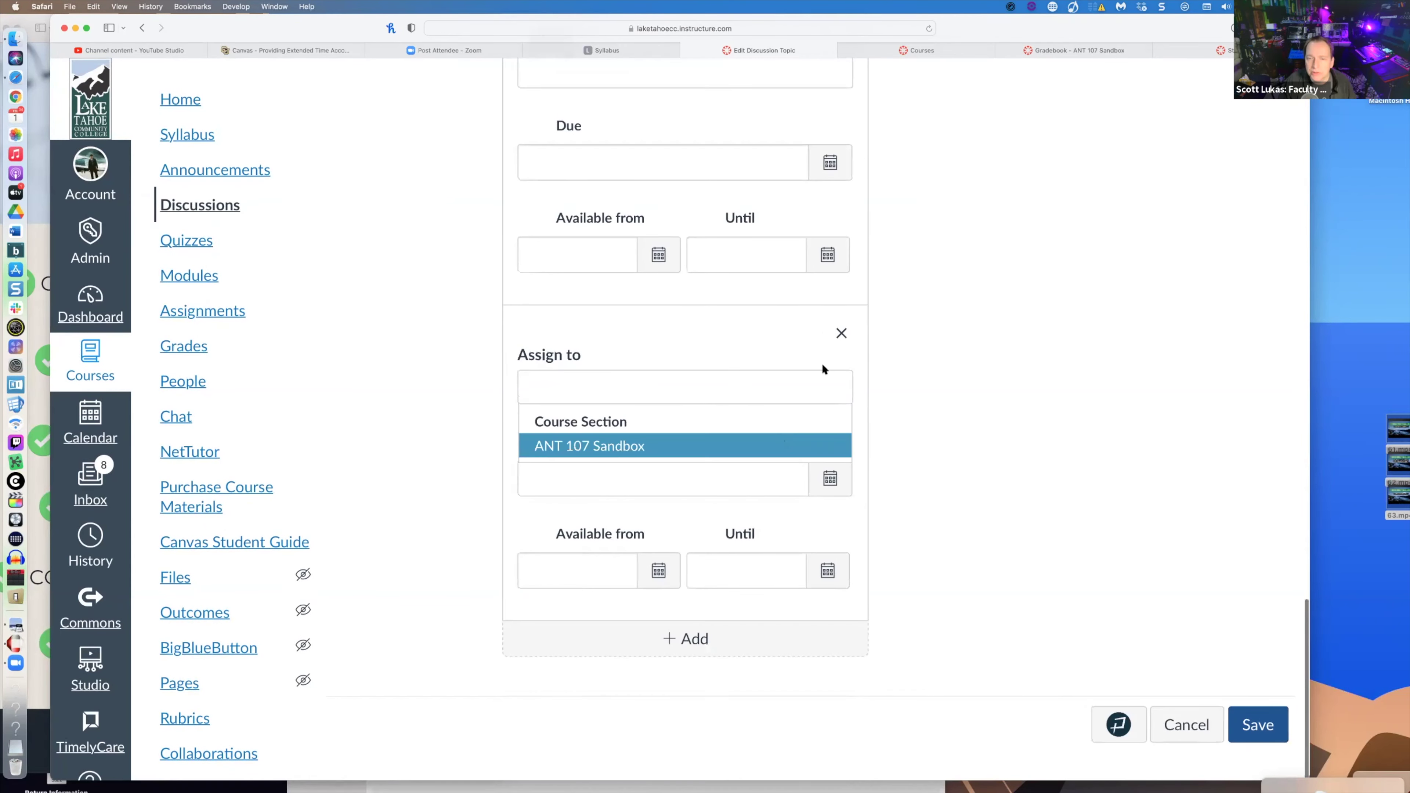
scroll(938, 411, "up", 20)
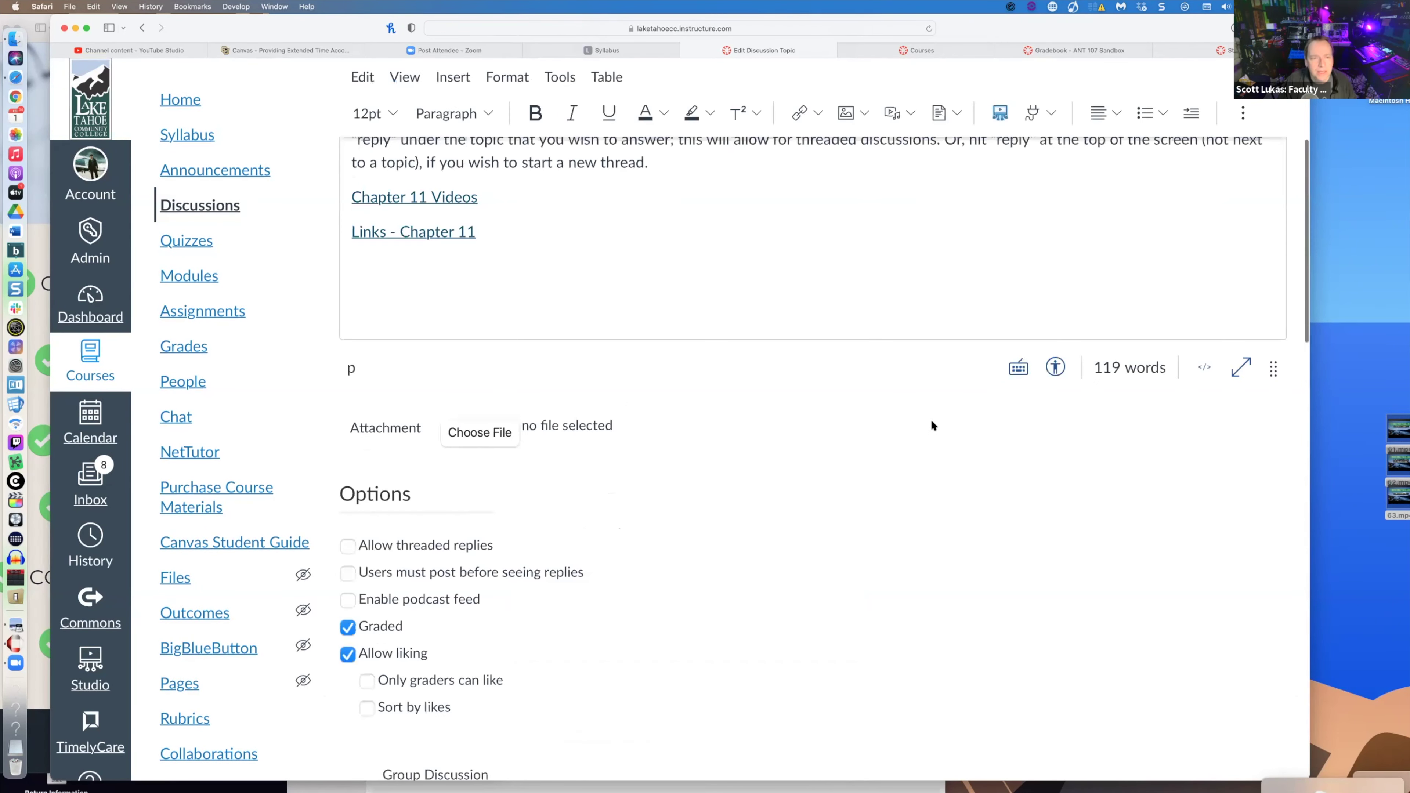
- Leave the discussion for the ANT 107 quizzes, open Exam 1 for editing and go to its options and assignment dates
left_click(194, 311)
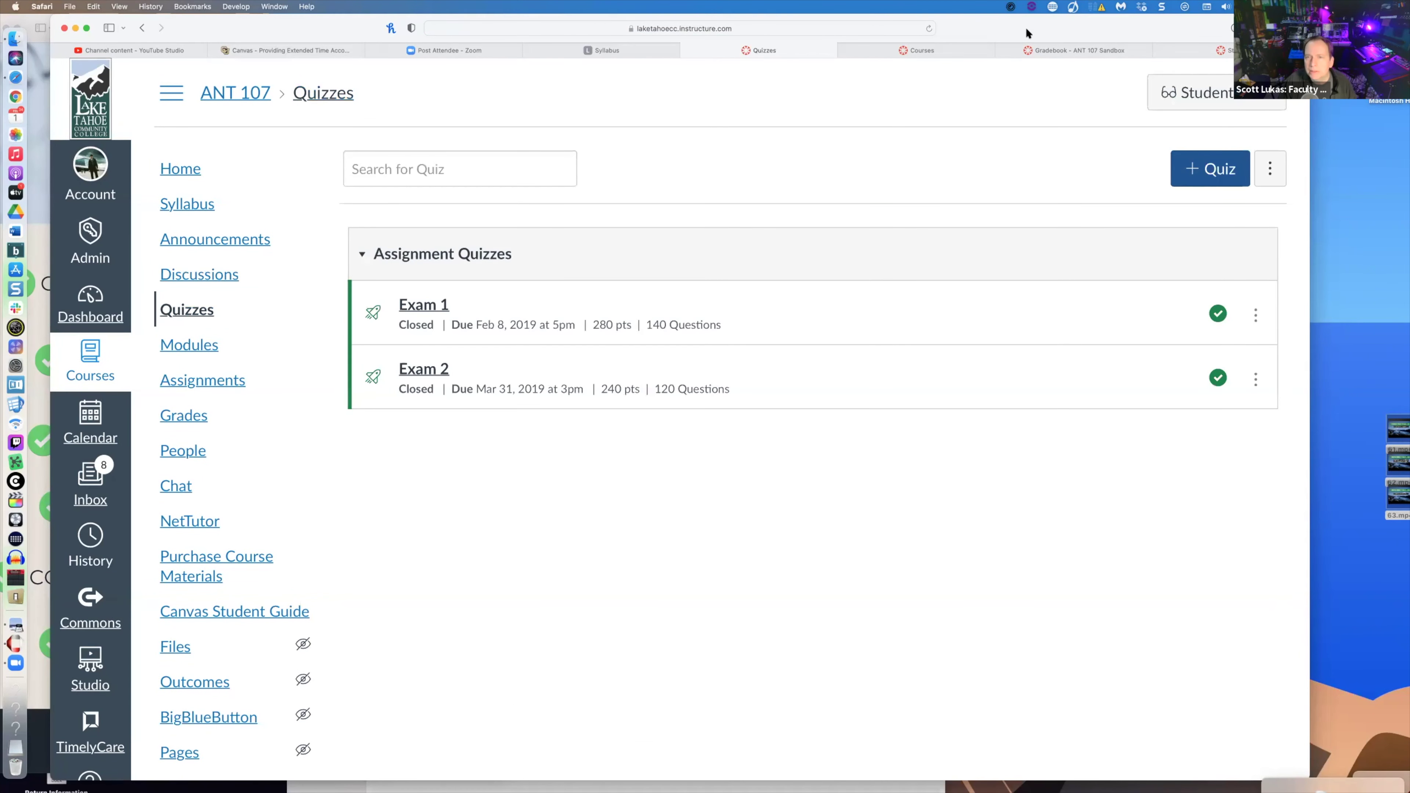
left_click_drag(1026, 33, 920, 33)
left_click(304, 313)
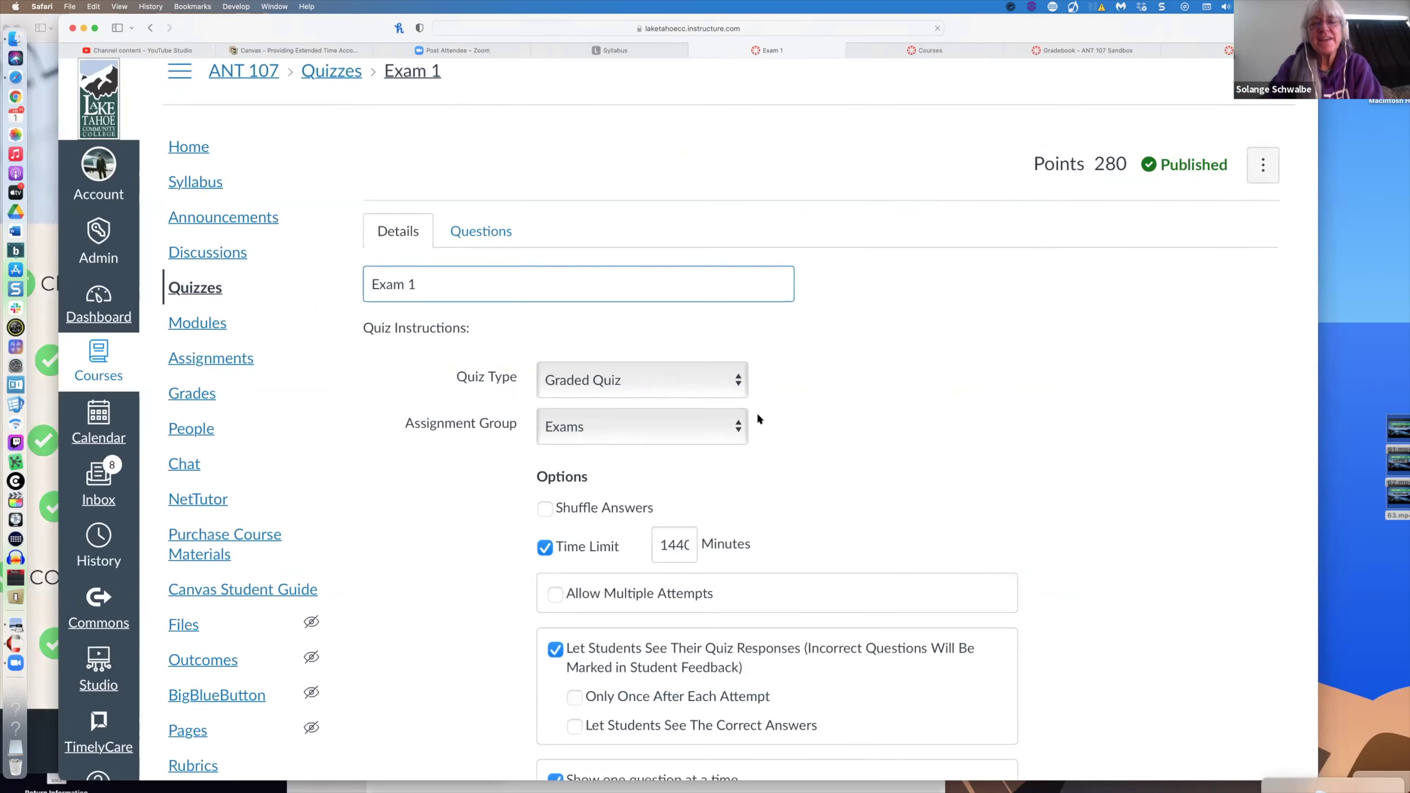
scroll(758, 418, "down", 8)
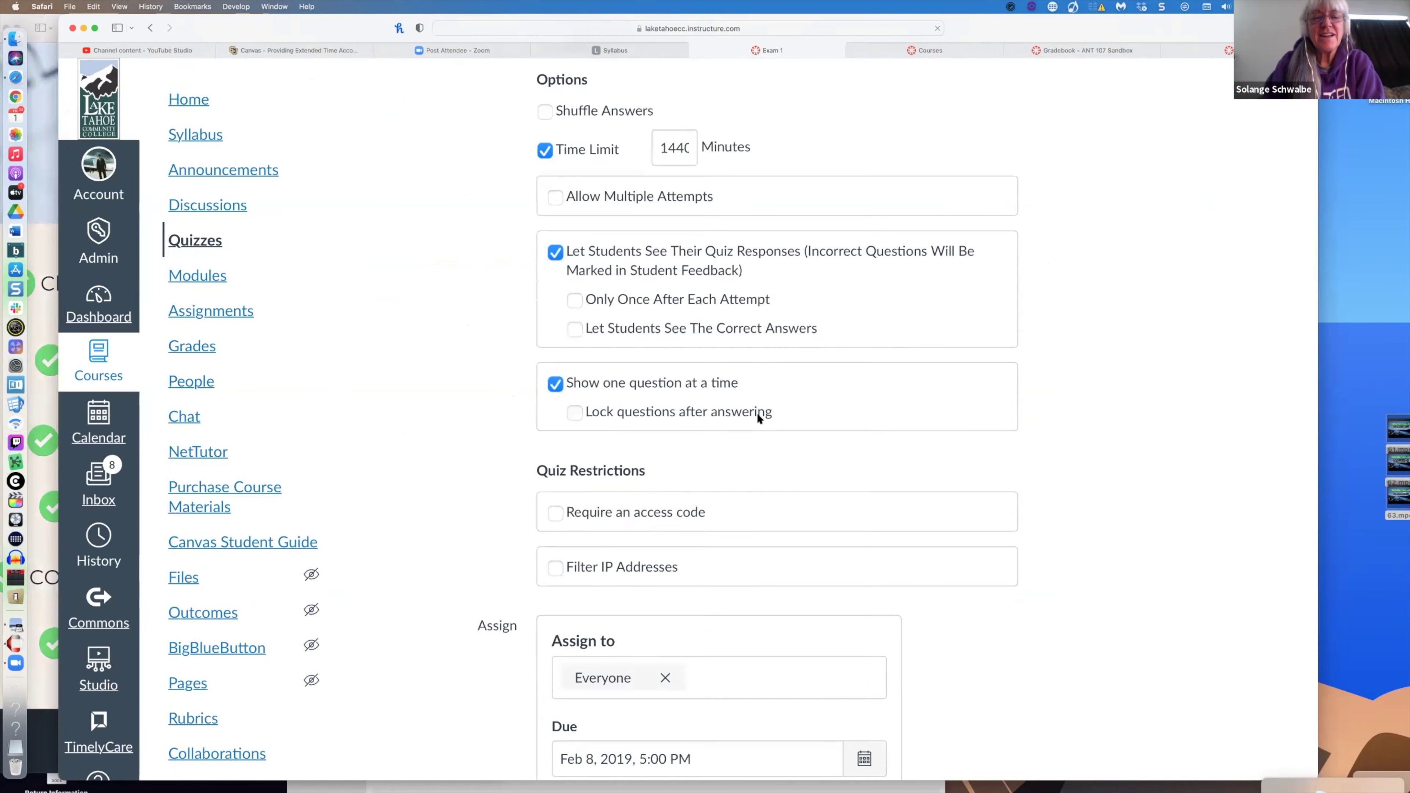
- Add a second assignment block below the Everyone block in Exam 1 and dismiss its assignee suggestions
scroll(758, 418, "up", 2)
scroll(758, 418, "down", 6)
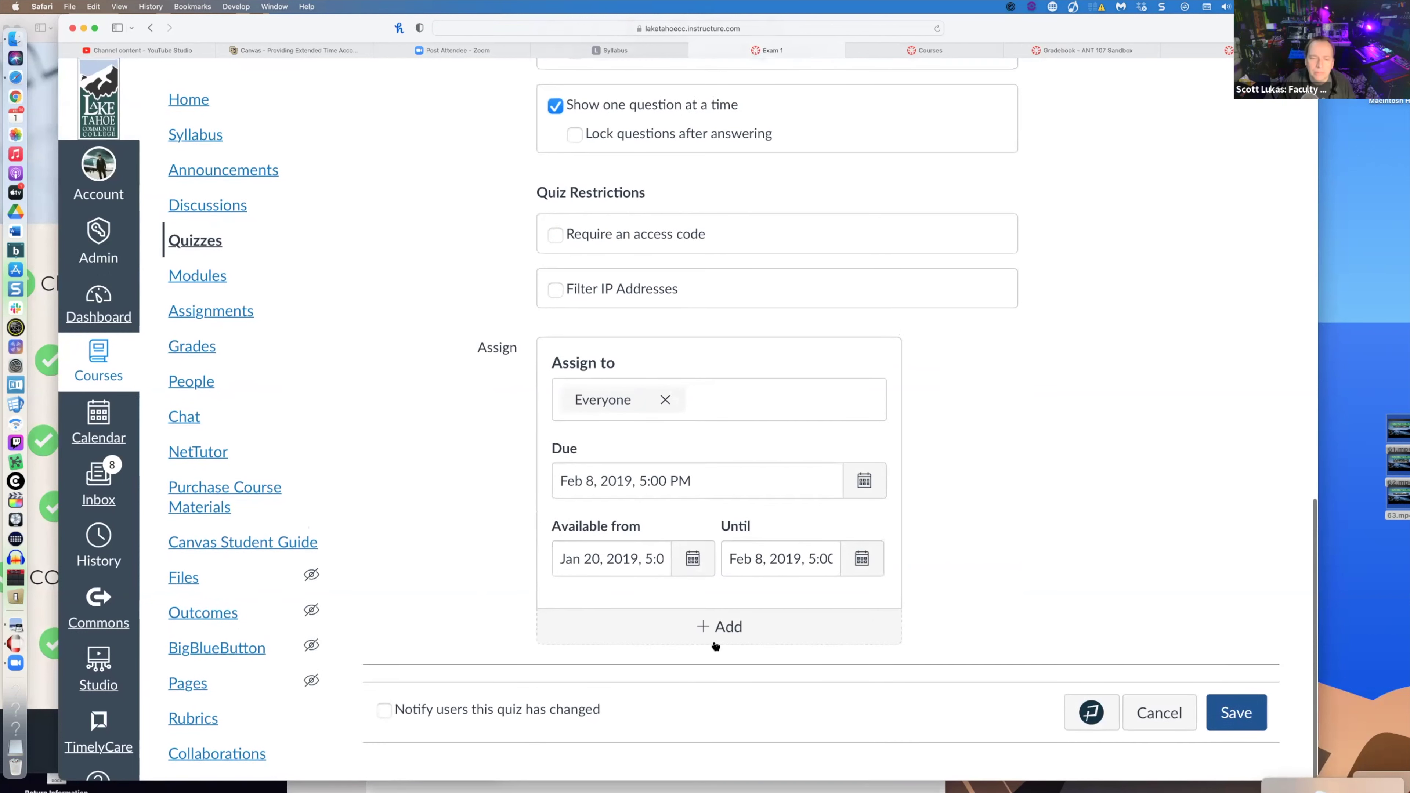
left_click(713, 635)
scroll(713, 635, "down", 5)
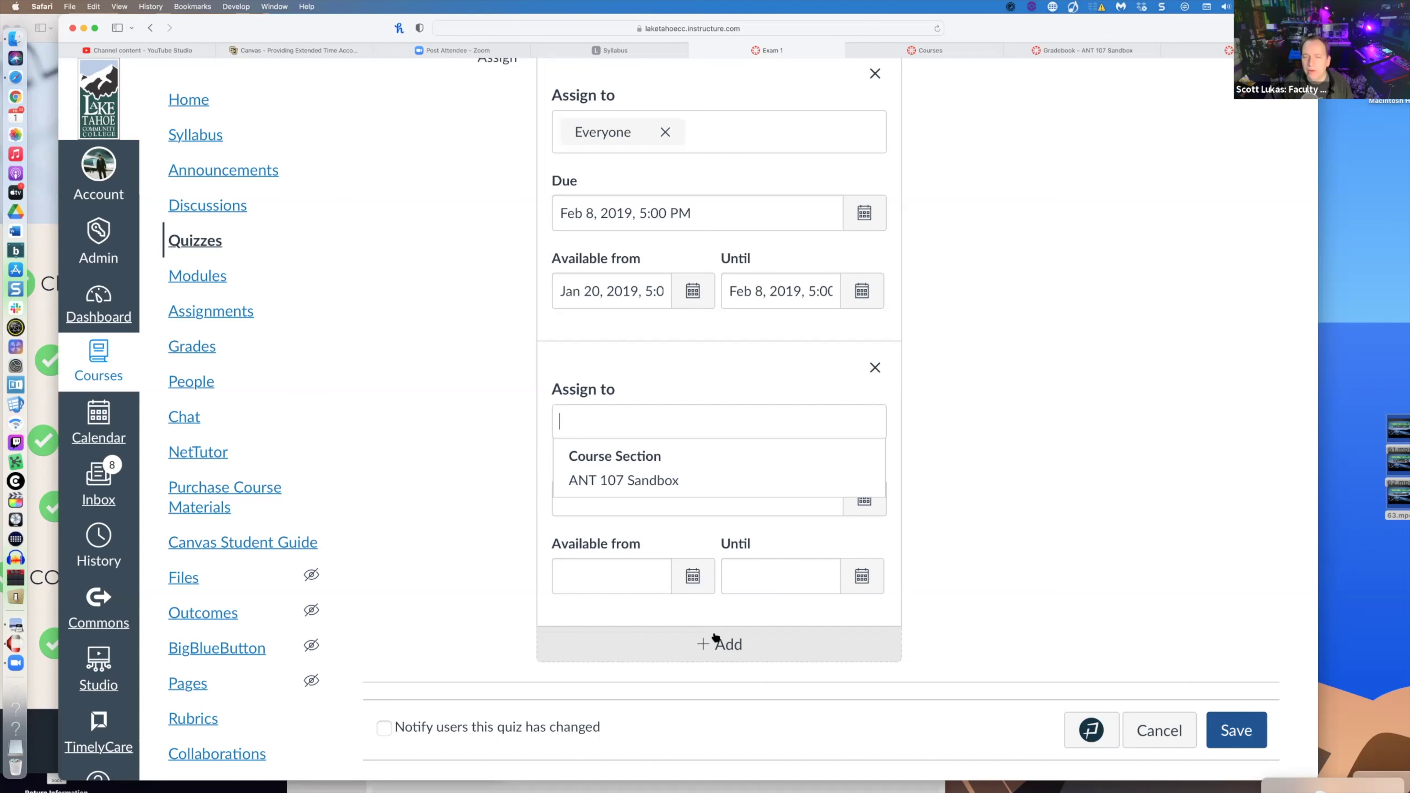
scroll(1042, 544, "up", 3)
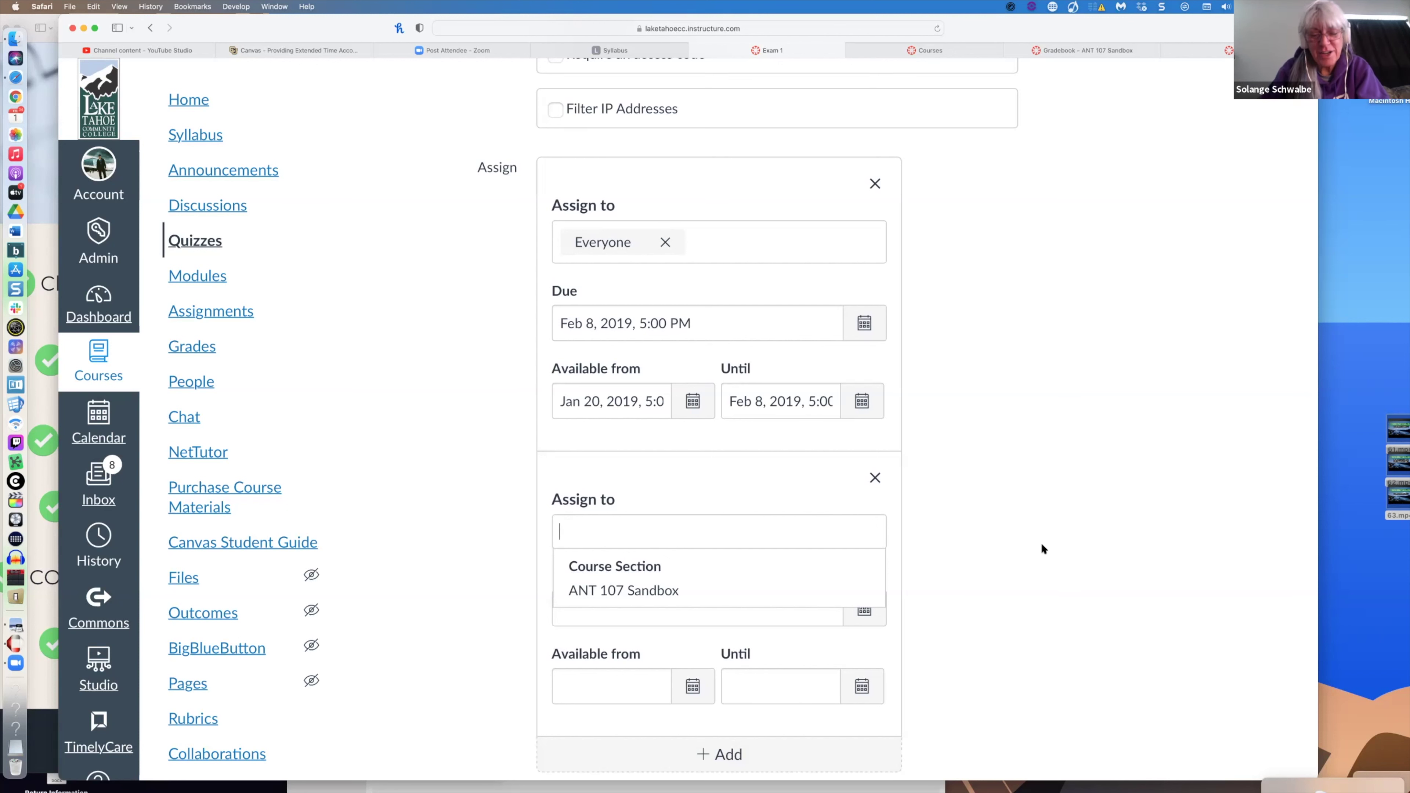
scroll(1042, 542, "down", 3)
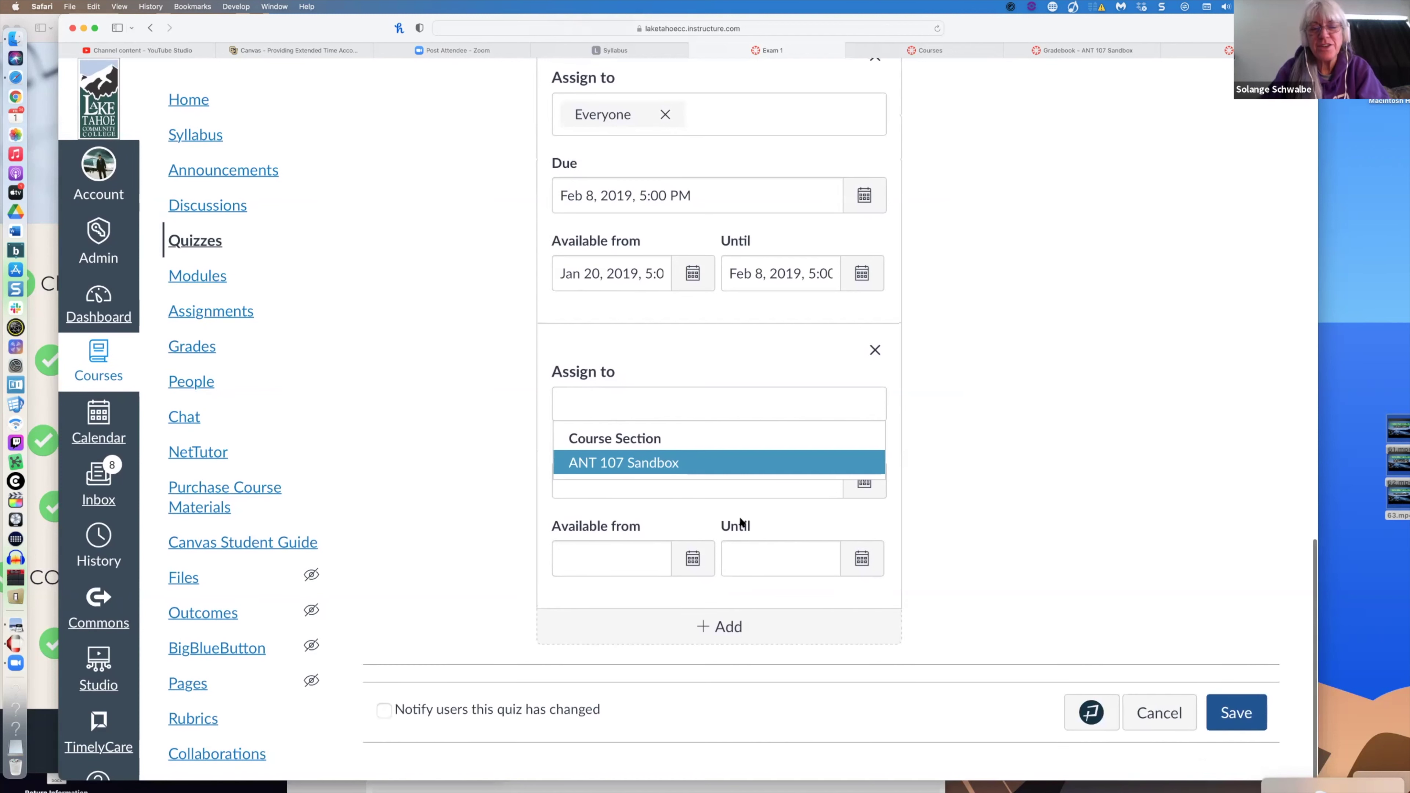
left_click(1088, 510)
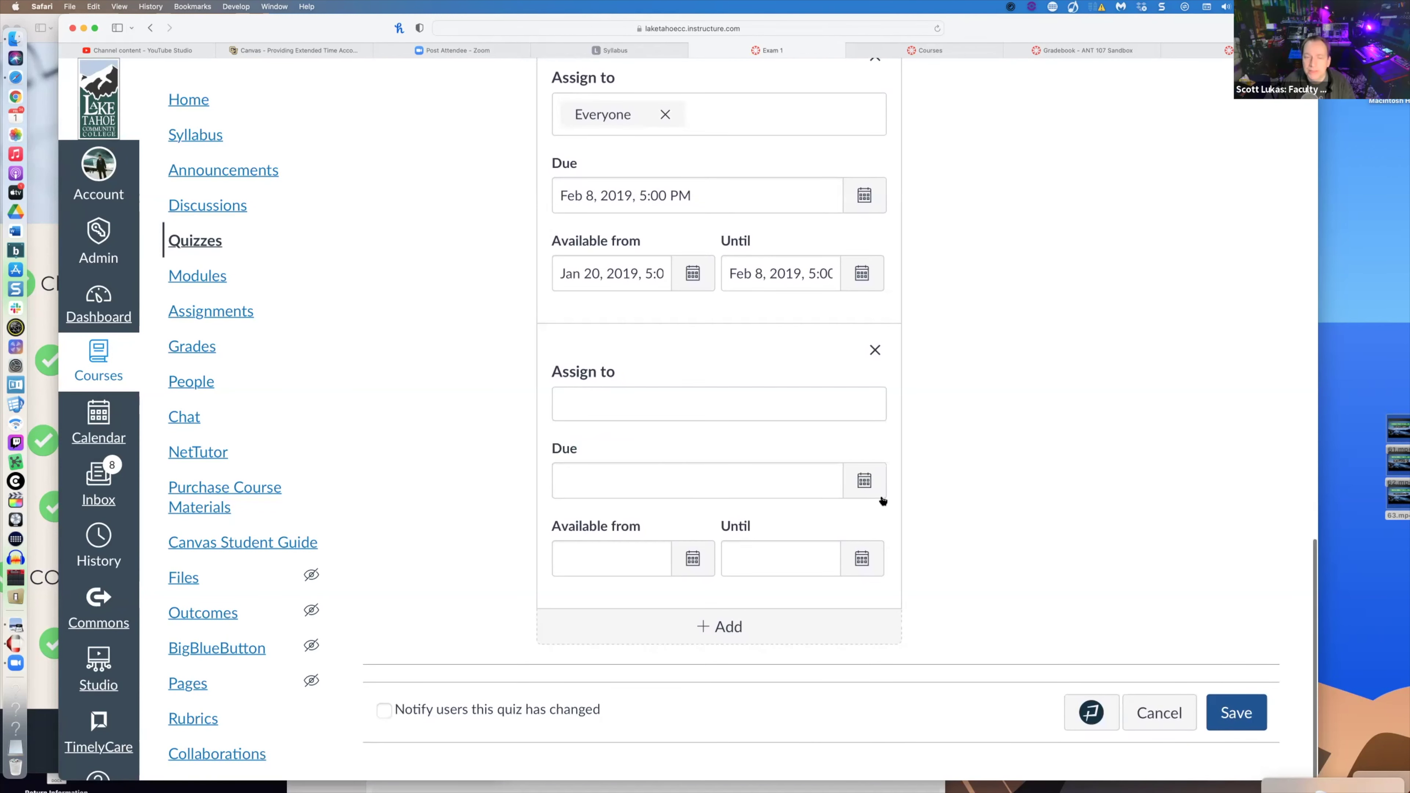
- Go through the empty Due, Available from and Until fields of Exam 1's second assignment block
left_click(654, 479)
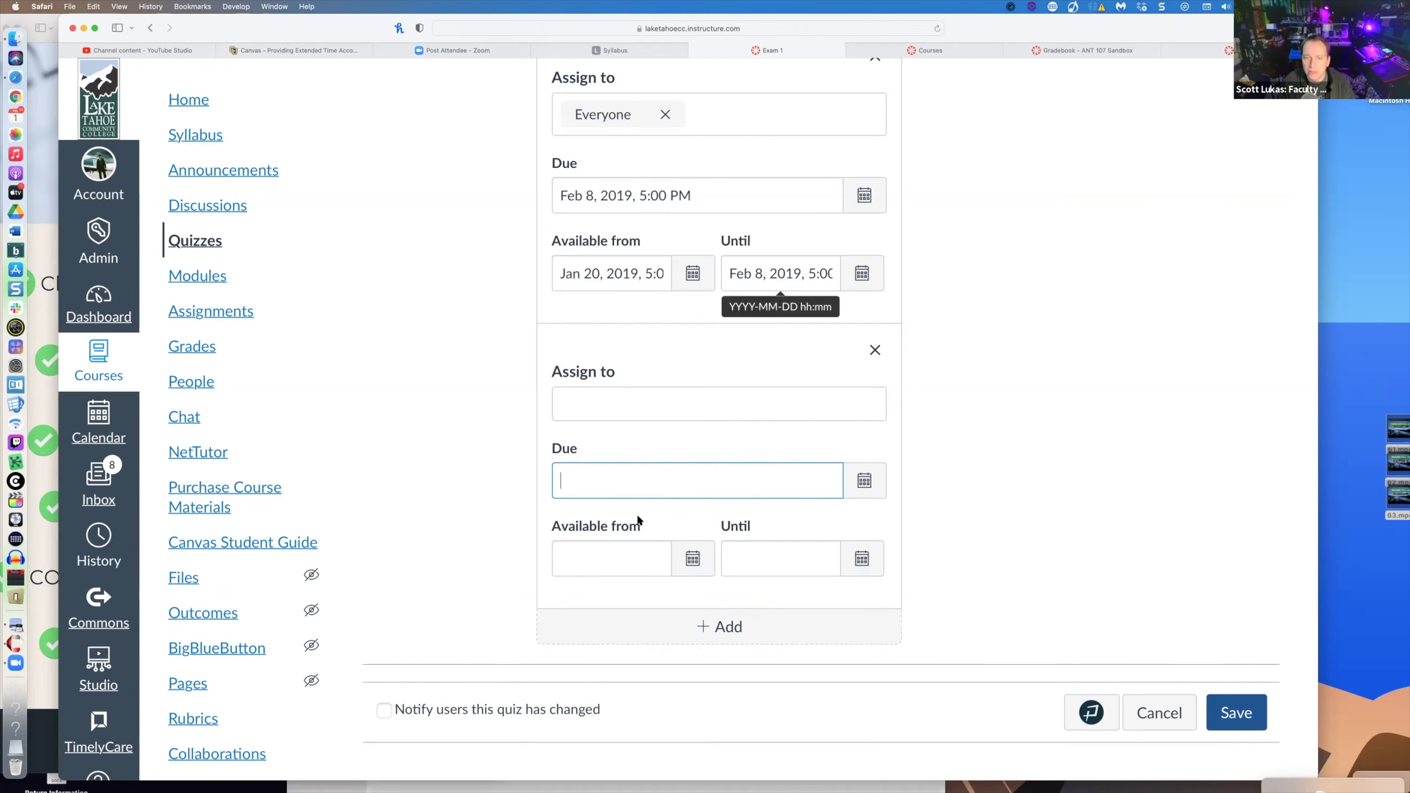
left_click(594, 557)
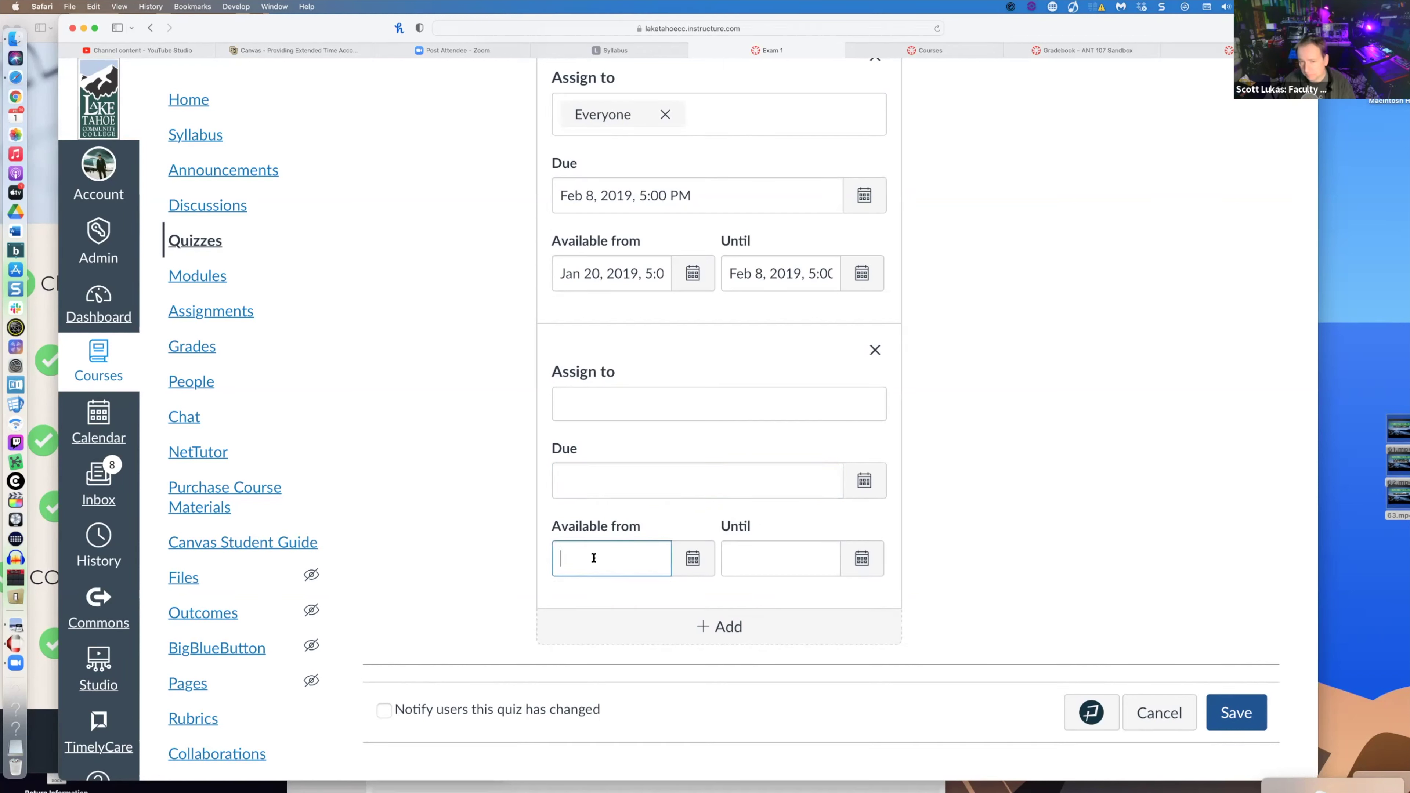
left_click(617, 480)
left_click(743, 556)
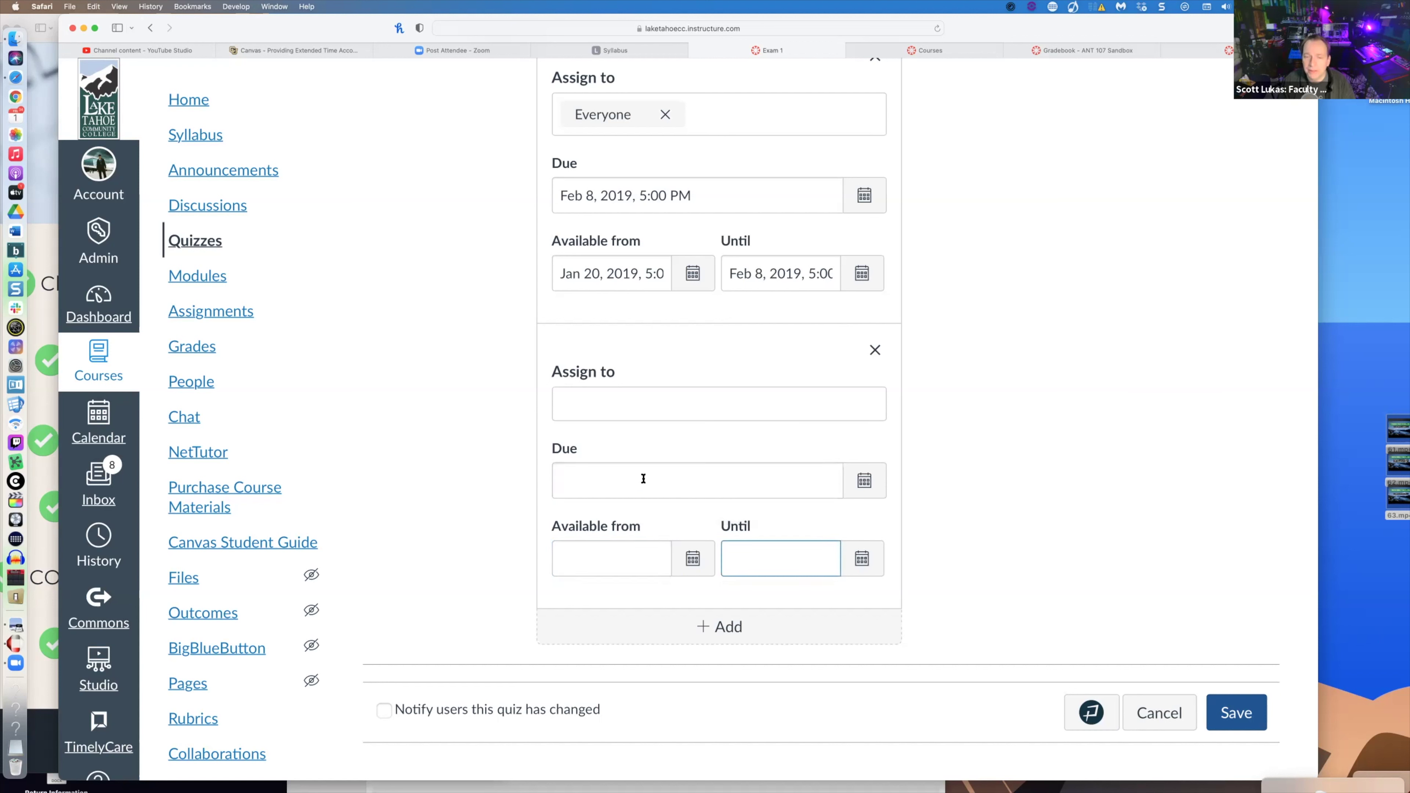
left_click(643, 478)
left_click(786, 561)
left_click(673, 477)
left_click(783, 555)
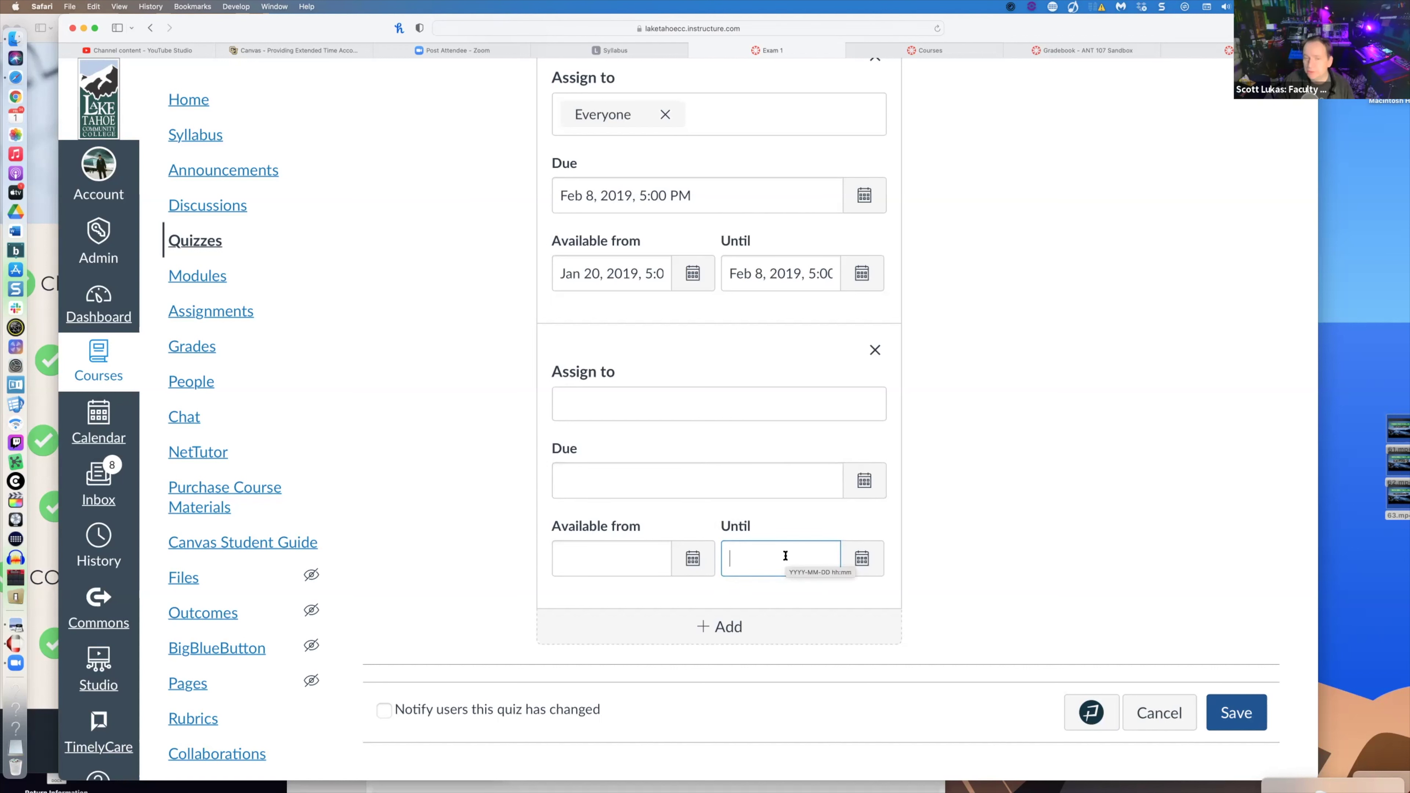
left_click(645, 478)
left_click(777, 561)
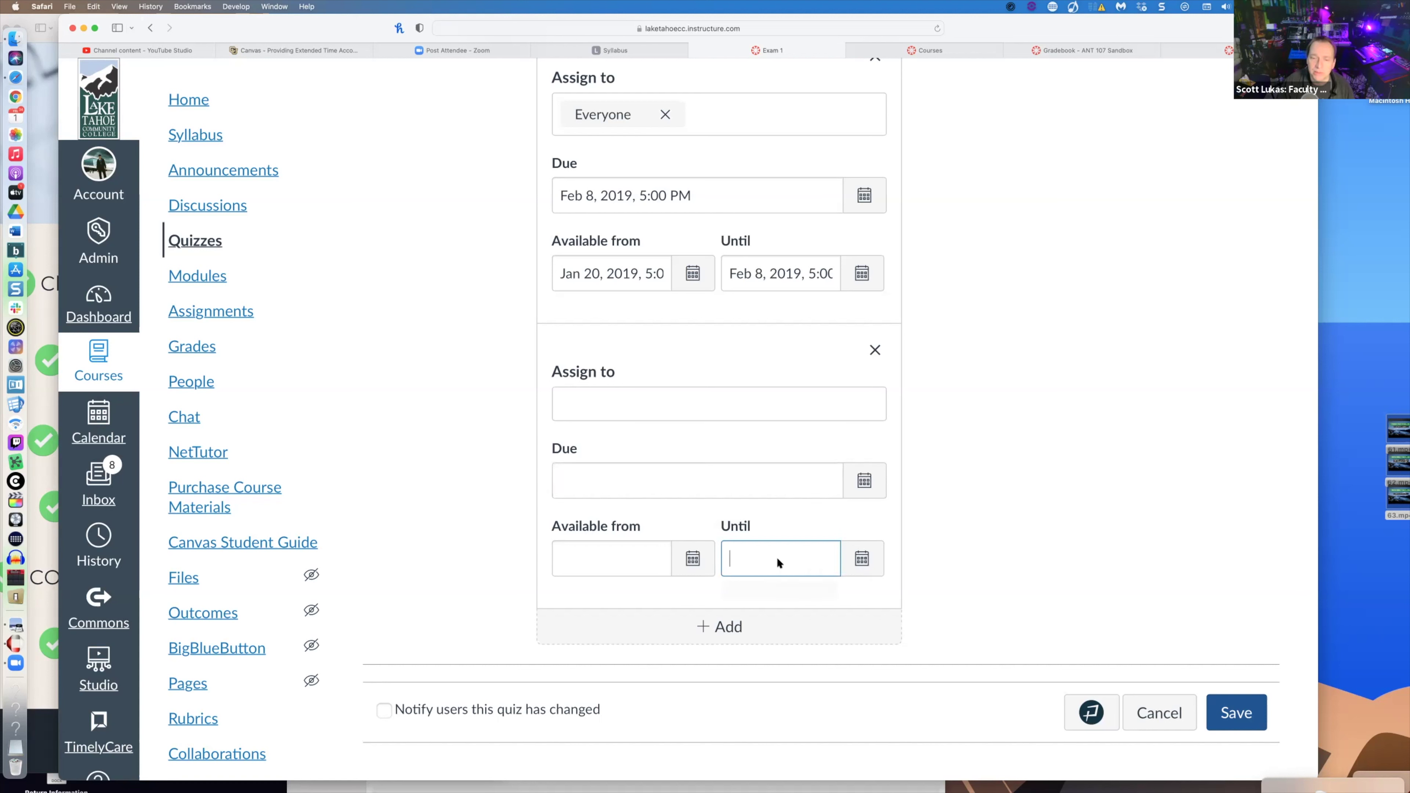
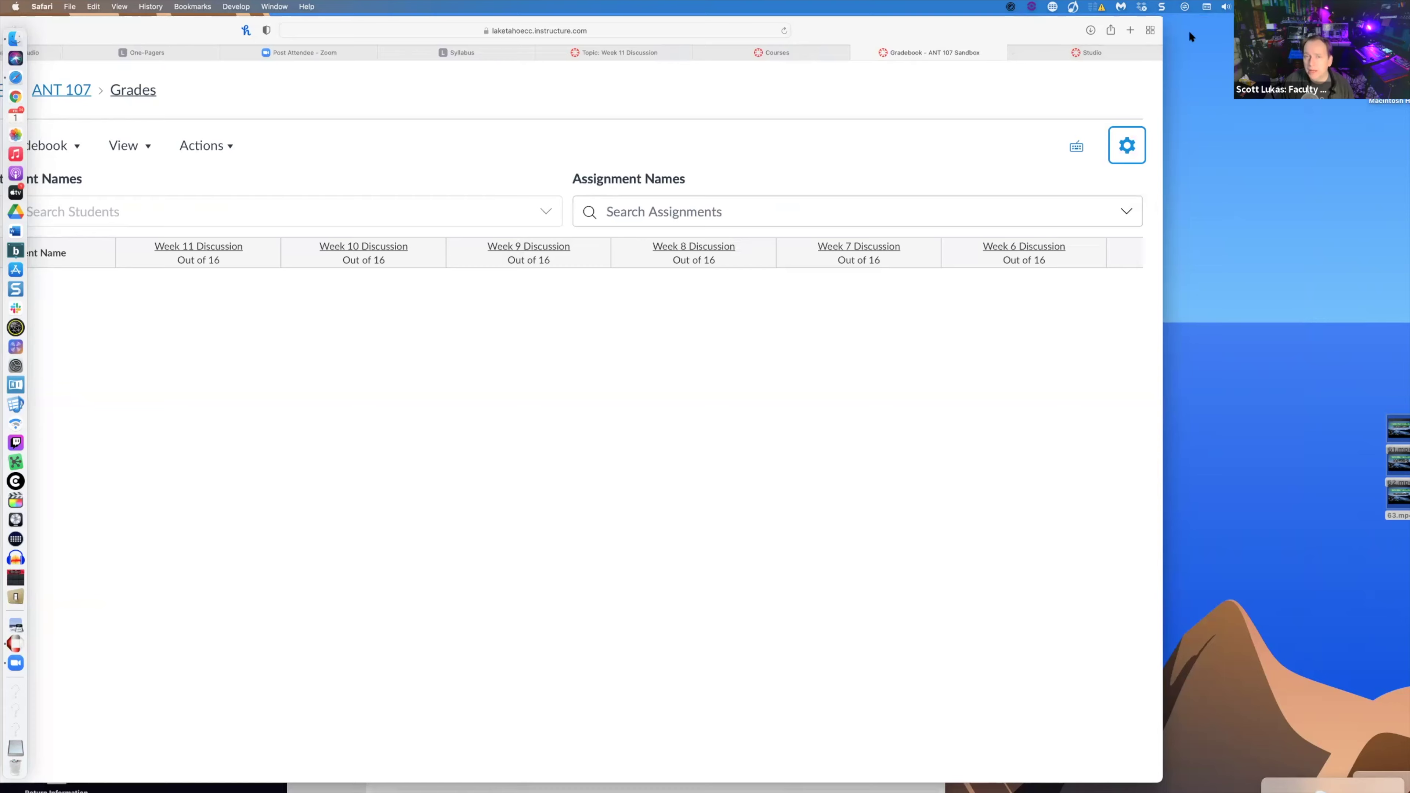
- Switch to the Week 11 Discussion, open it for editing and go to its assignment dates
left_click(802, 47)
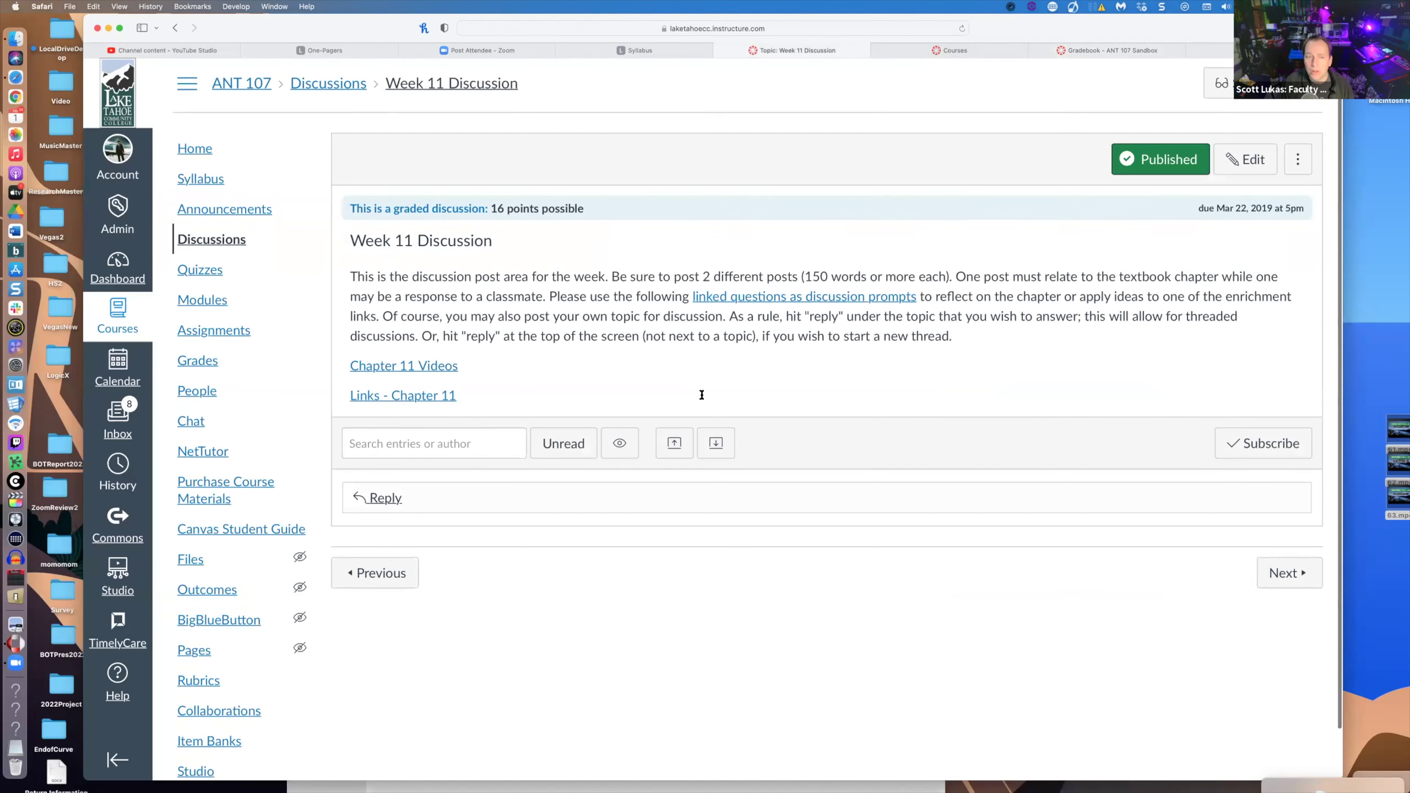
scroll(833, 167, "down", 1)
left_click_drag(1065, 27, 1036, 26)
left_click(1135, 146)
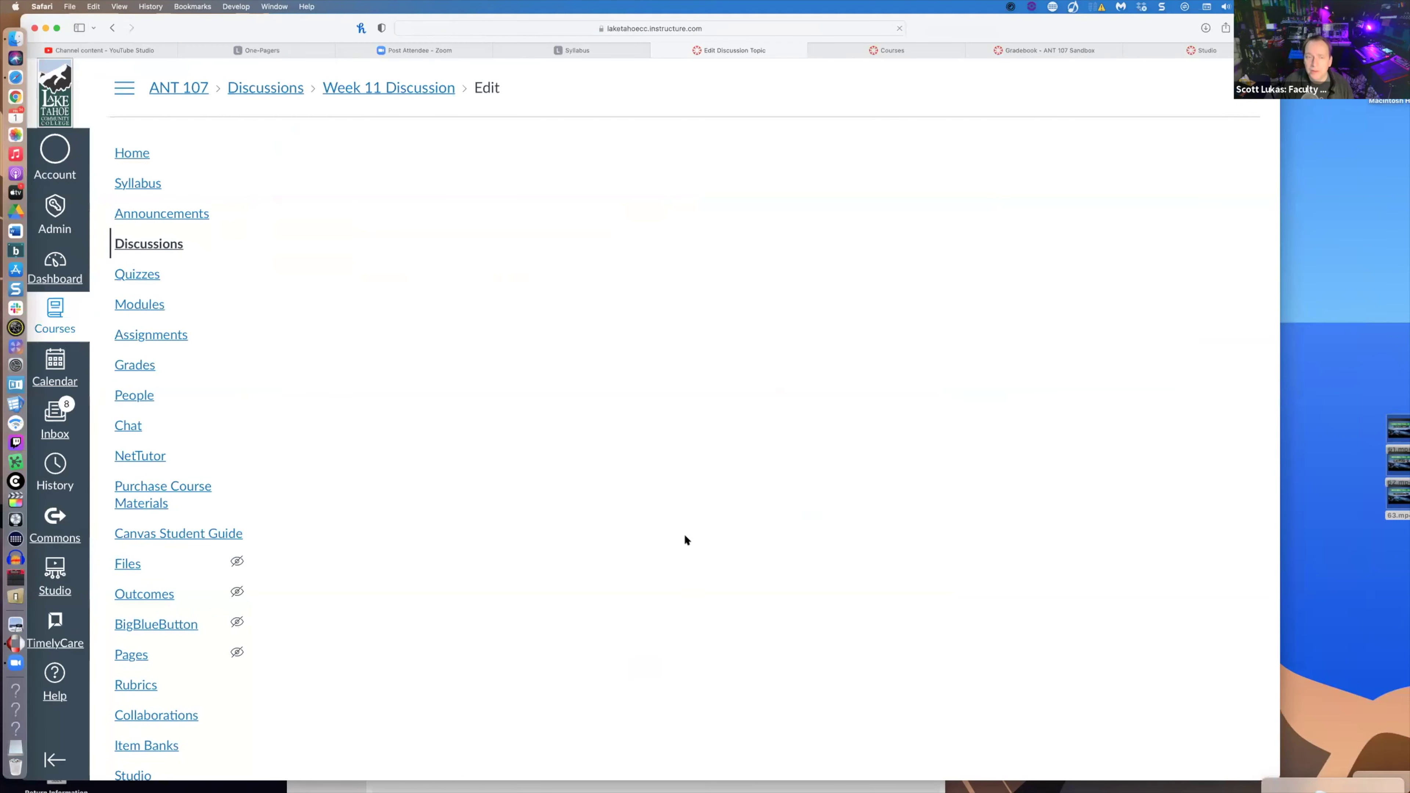
scroll(683, 526, "down", 1)
scroll(663, 319, "down", 12)
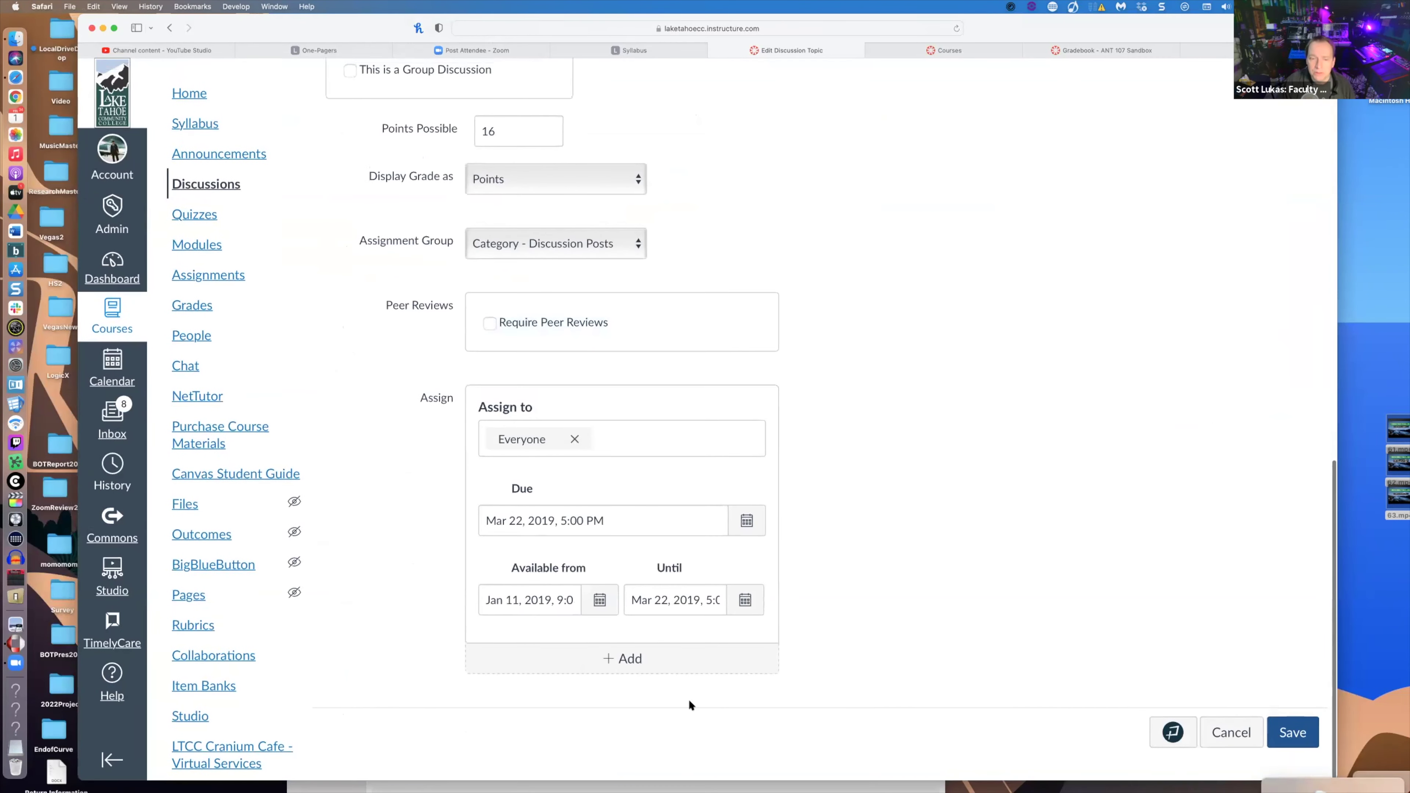
- Add two more assignment blocks to the Week 11 Discussion and review its grading and discussion options
left_click(643, 659)
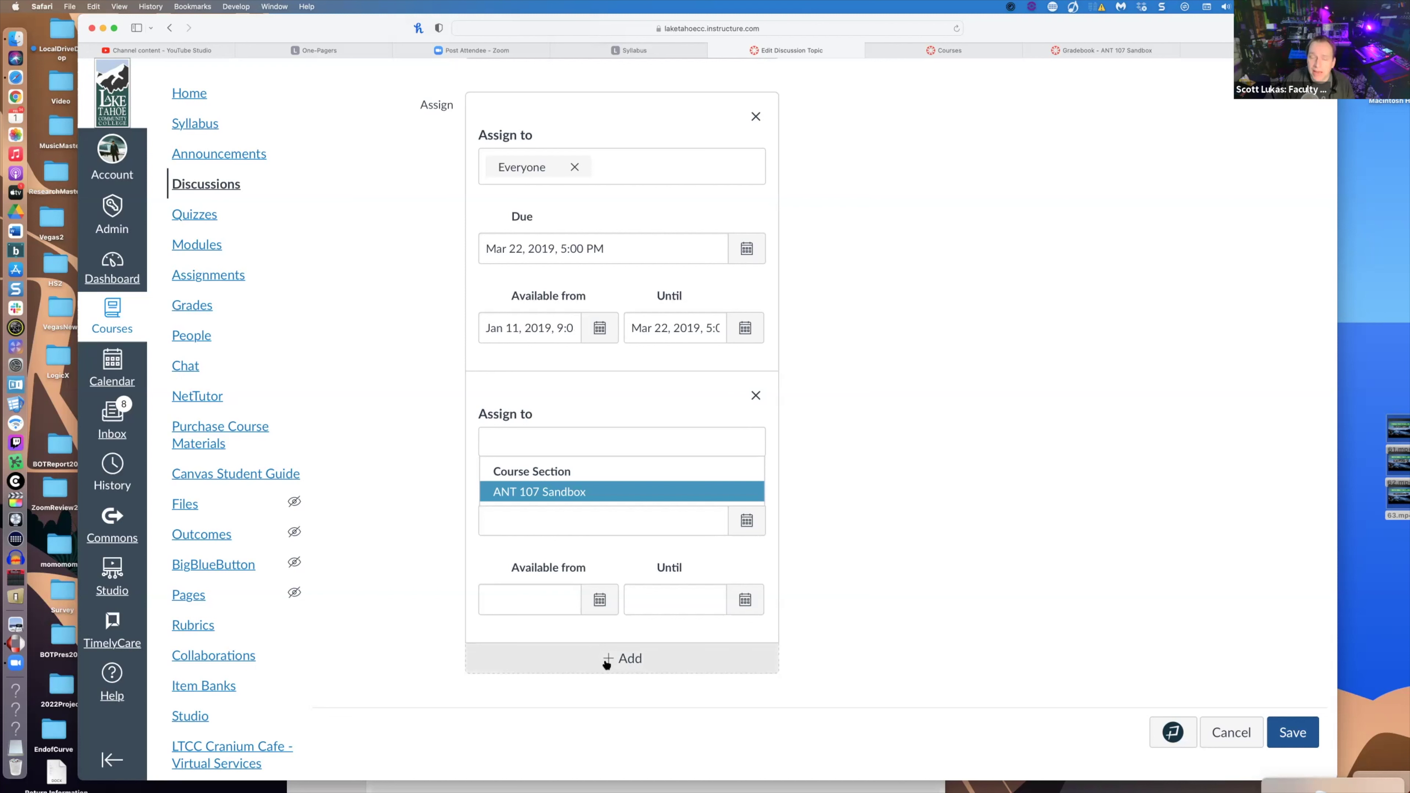
left_click(573, 530)
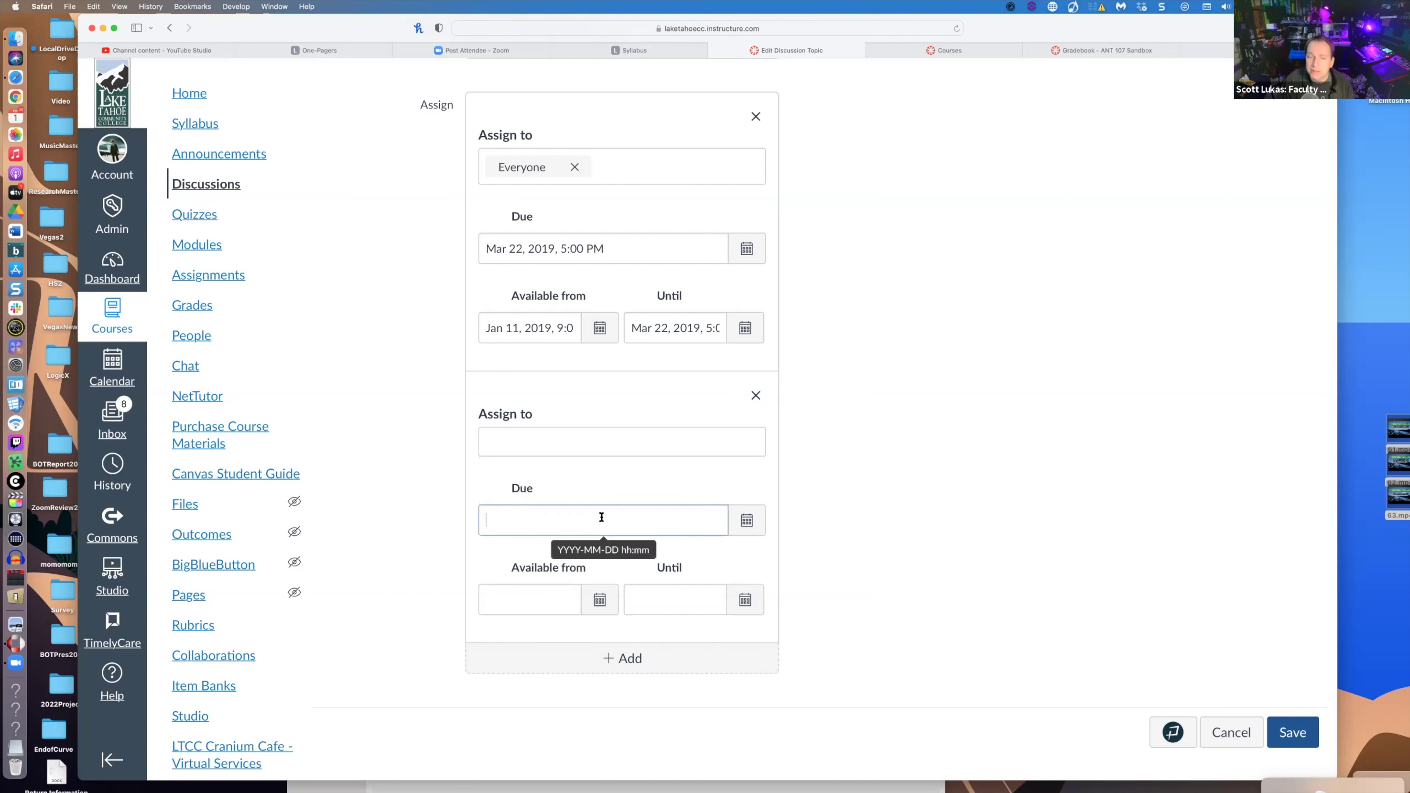
left_click(708, 679)
scroll(708, 681, "up", 10)
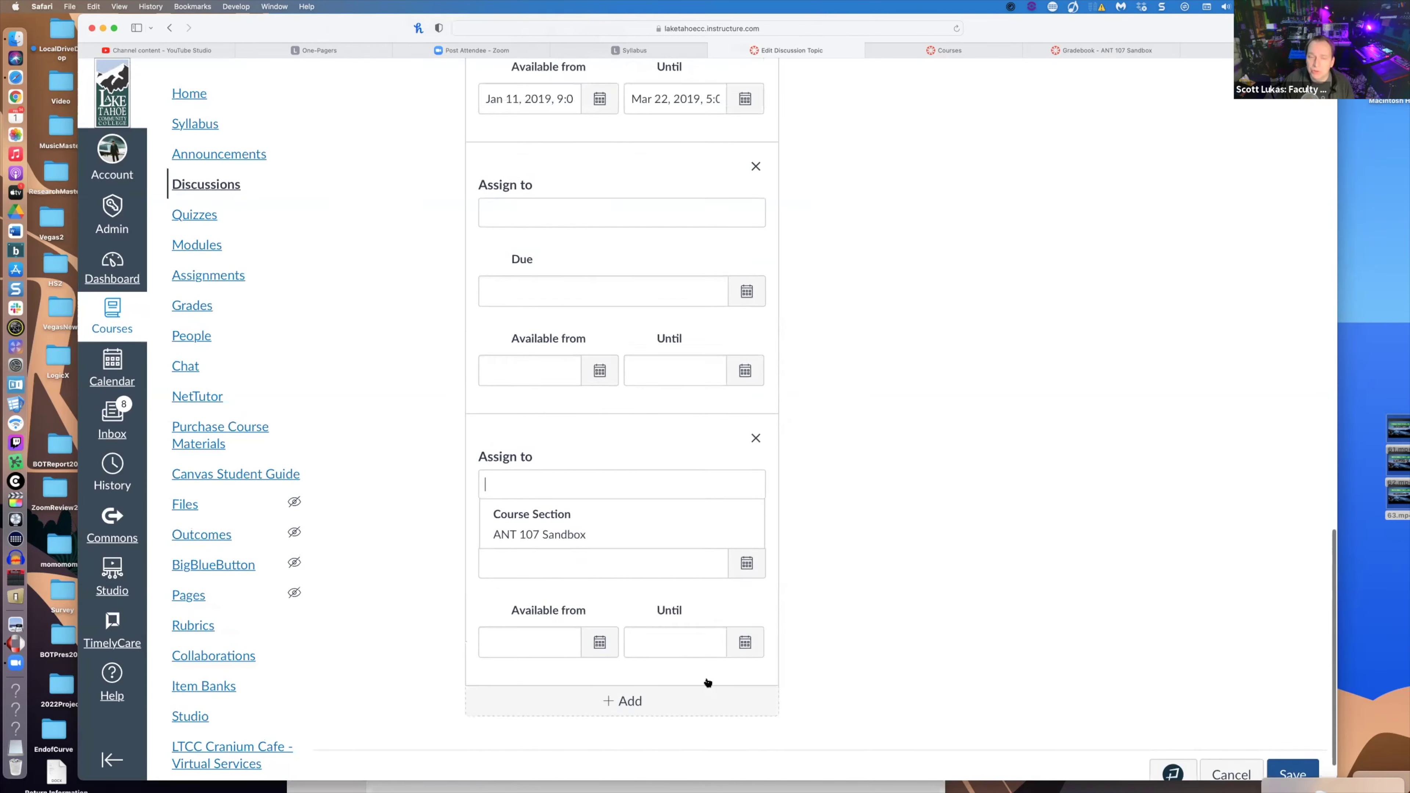
scroll(678, 664, "up", 8)
scroll(677, 664, "down", 7)
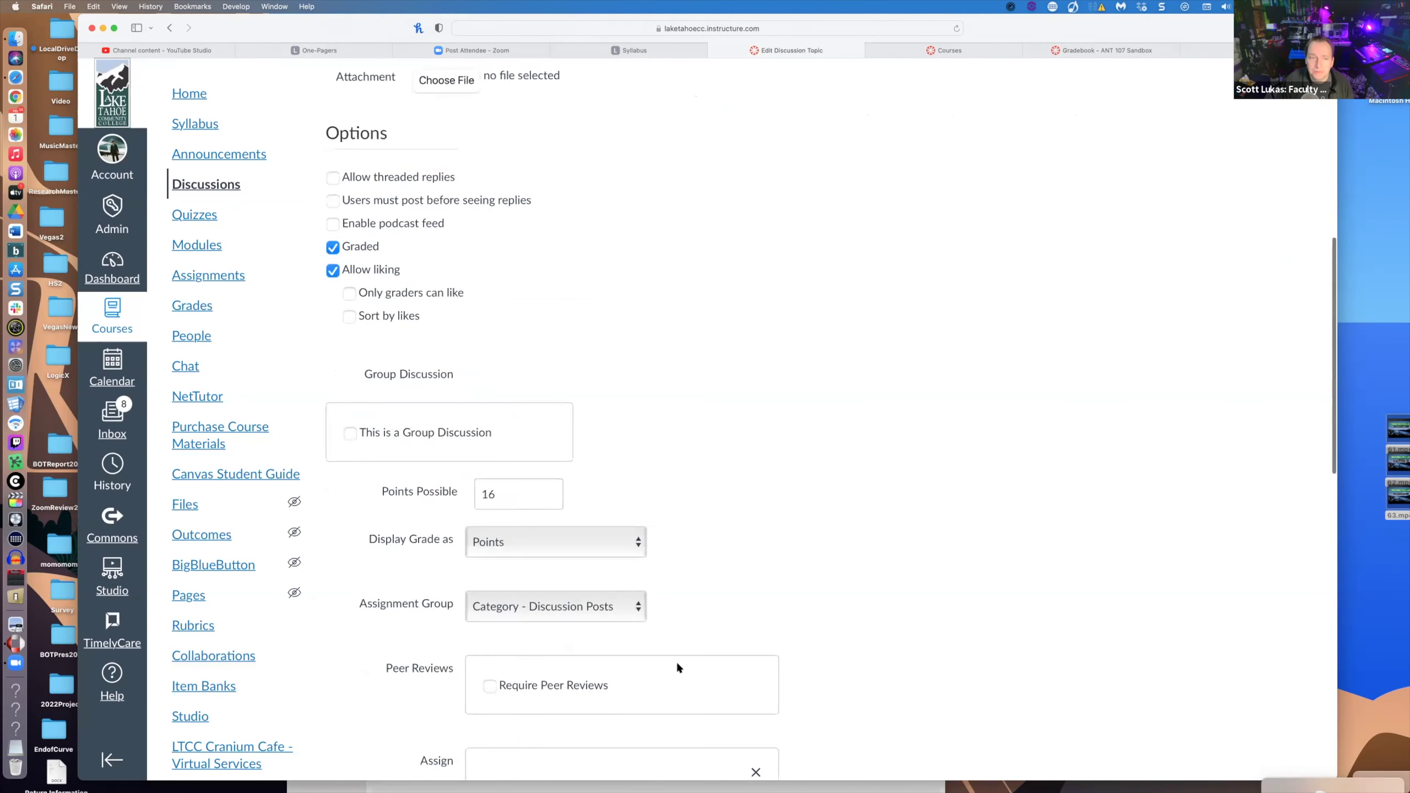
scroll(677, 666, "up", 7)
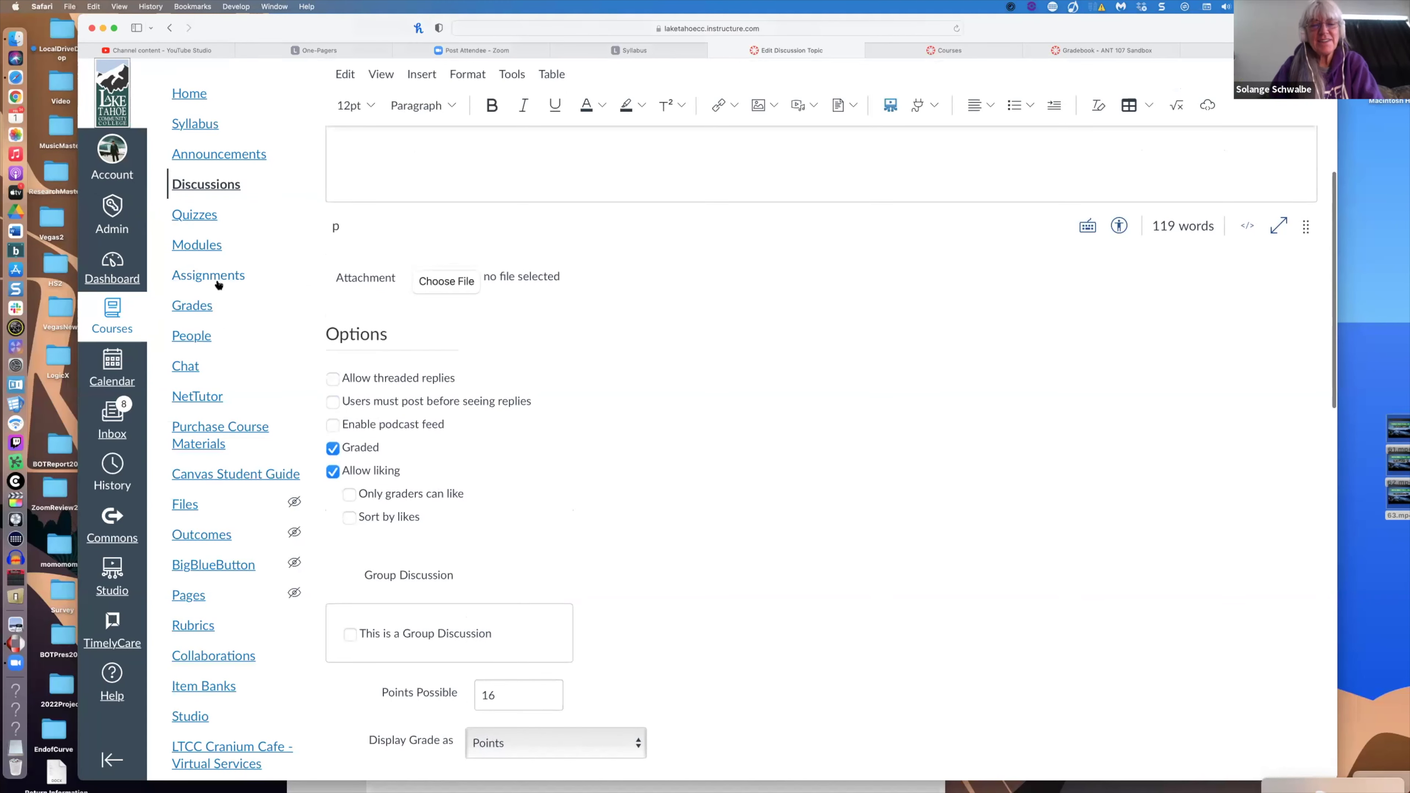
- Look through the ANT 107 course settings for navigation, sections and feature options, expanding the Allow Outcome Extra Credit description
scroll(303, 573, "down", 3)
left_click(183, 706)
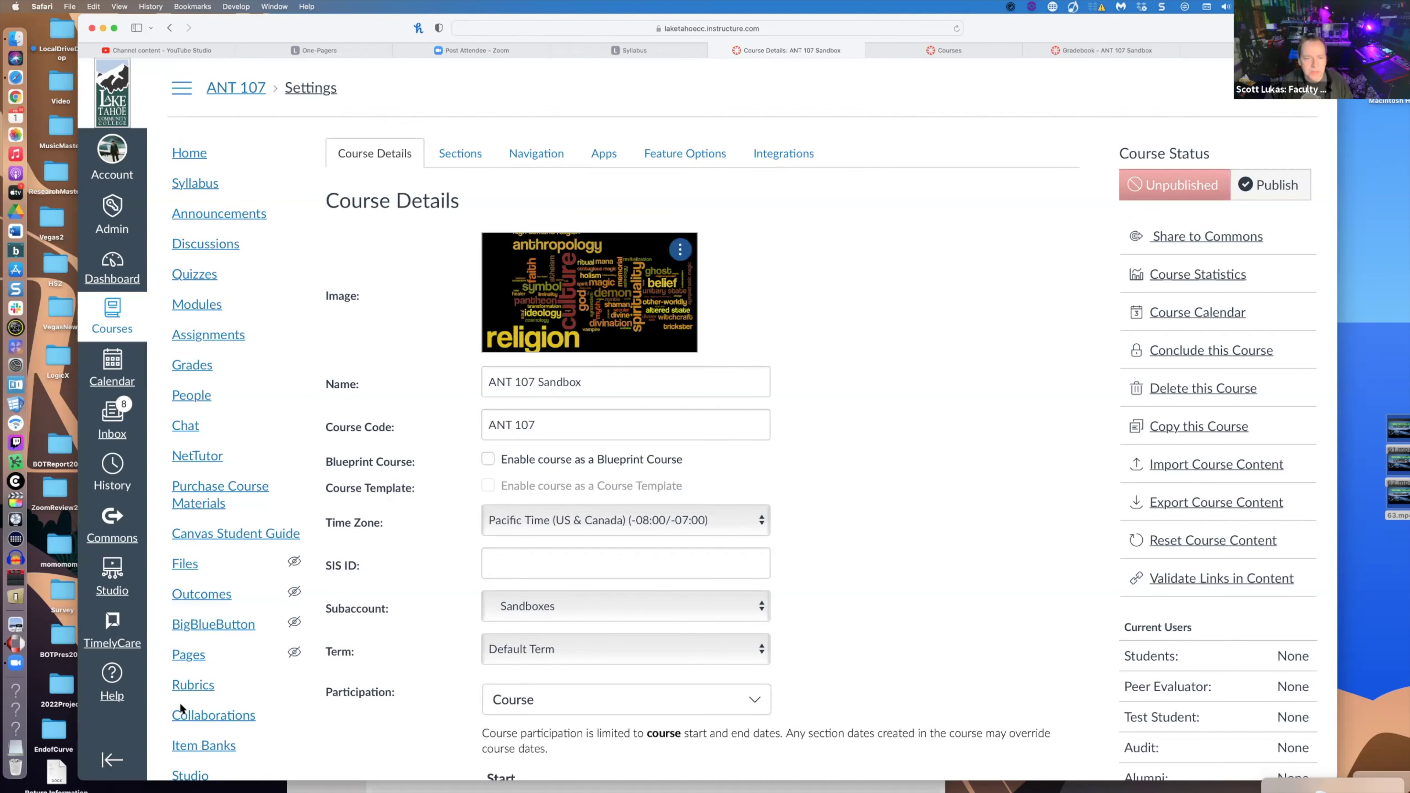
left_click(522, 155)
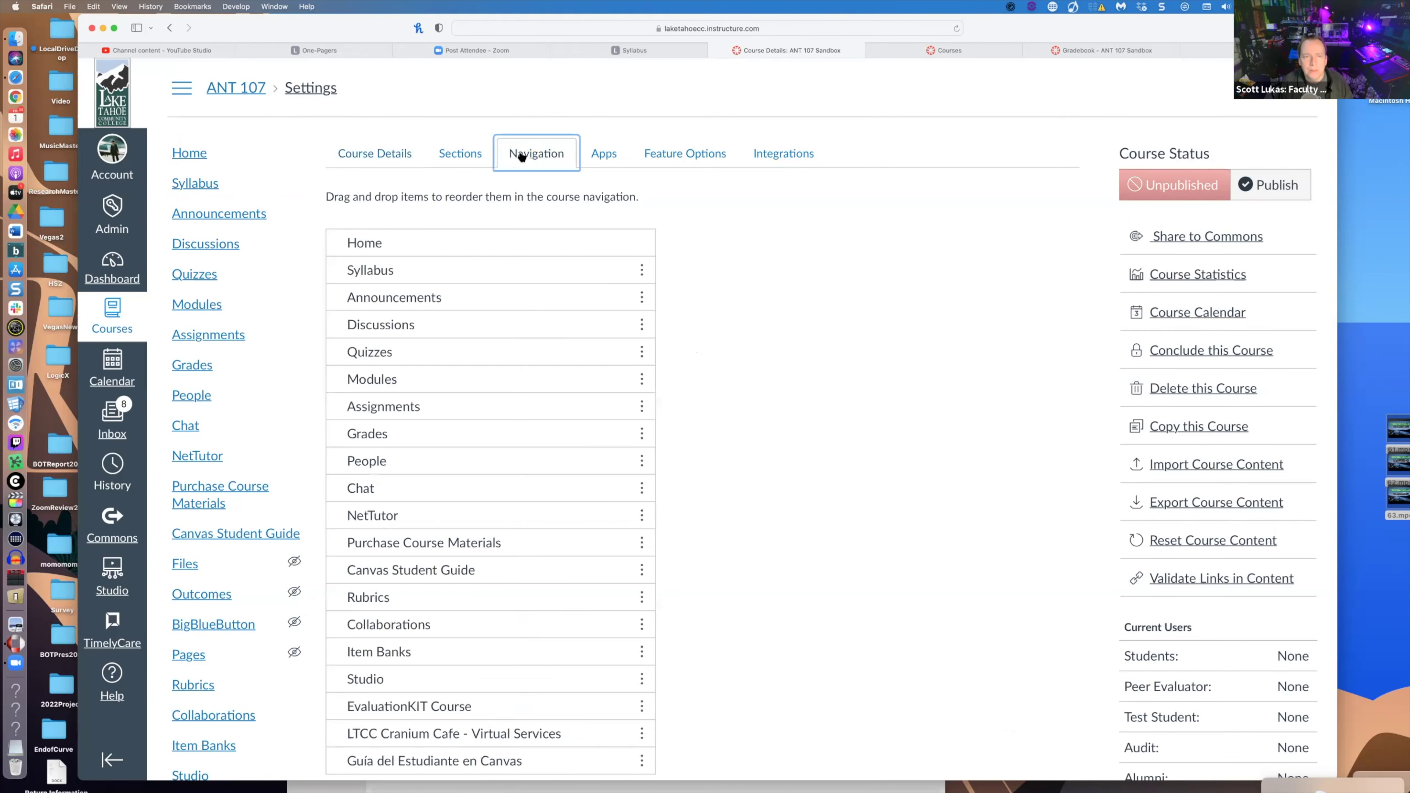
left_click(461, 152)
left_click(680, 153)
scroll(677, 228, "down", 3)
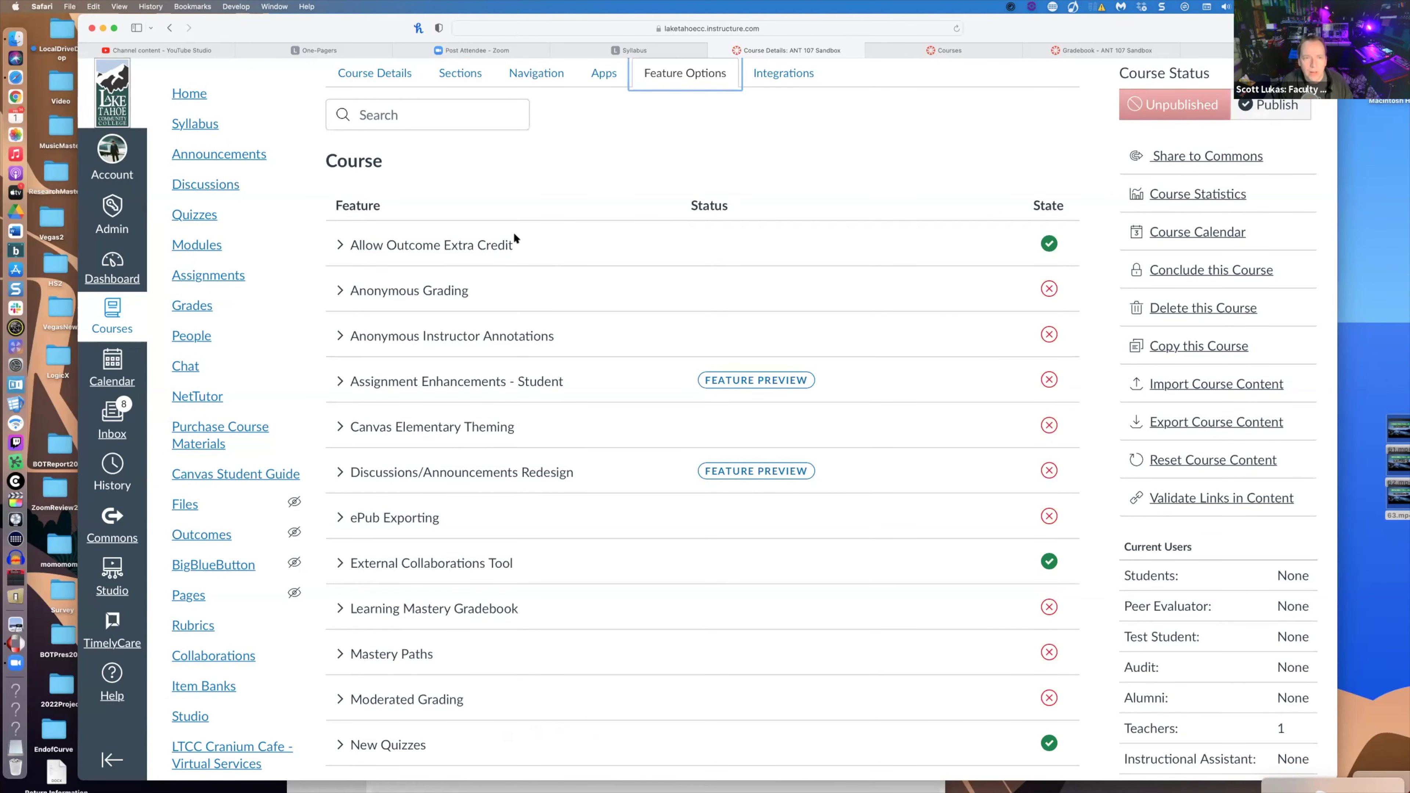
left_click(340, 245)
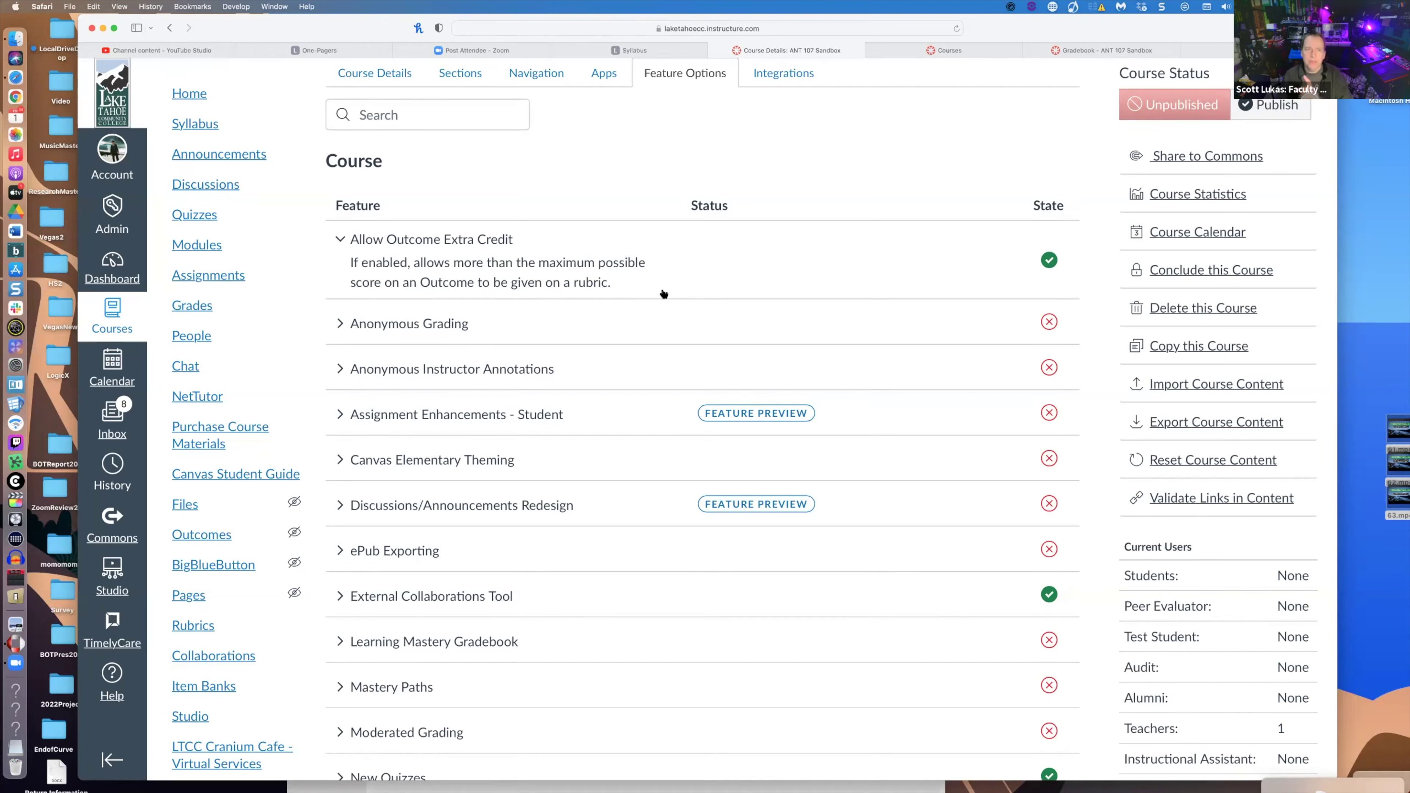
- Return to the ANT 107 discussions and open the pinned Week 11 Discussion
left_click(217, 189)
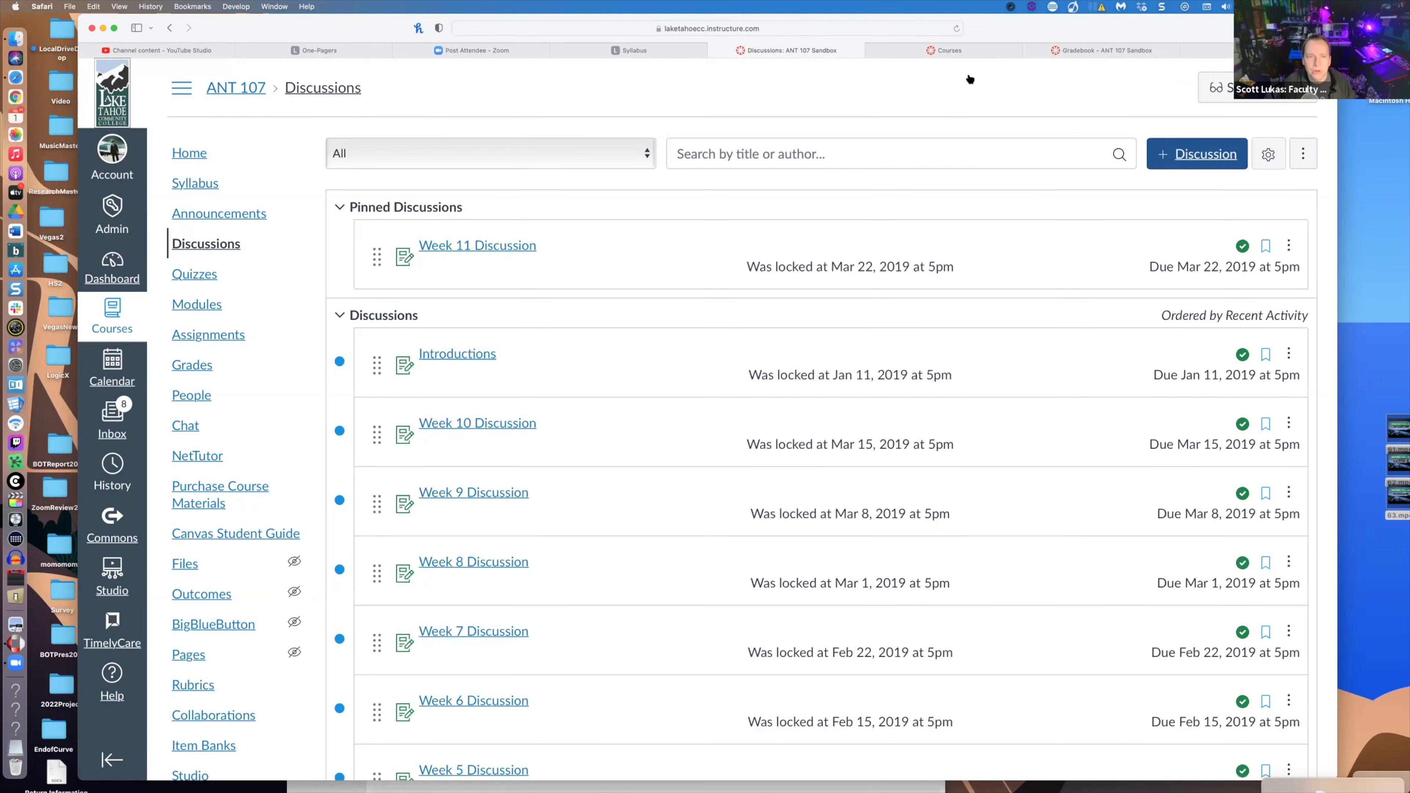
left_click(507, 245)
left_click_drag(1039, 36, 1023, 33)
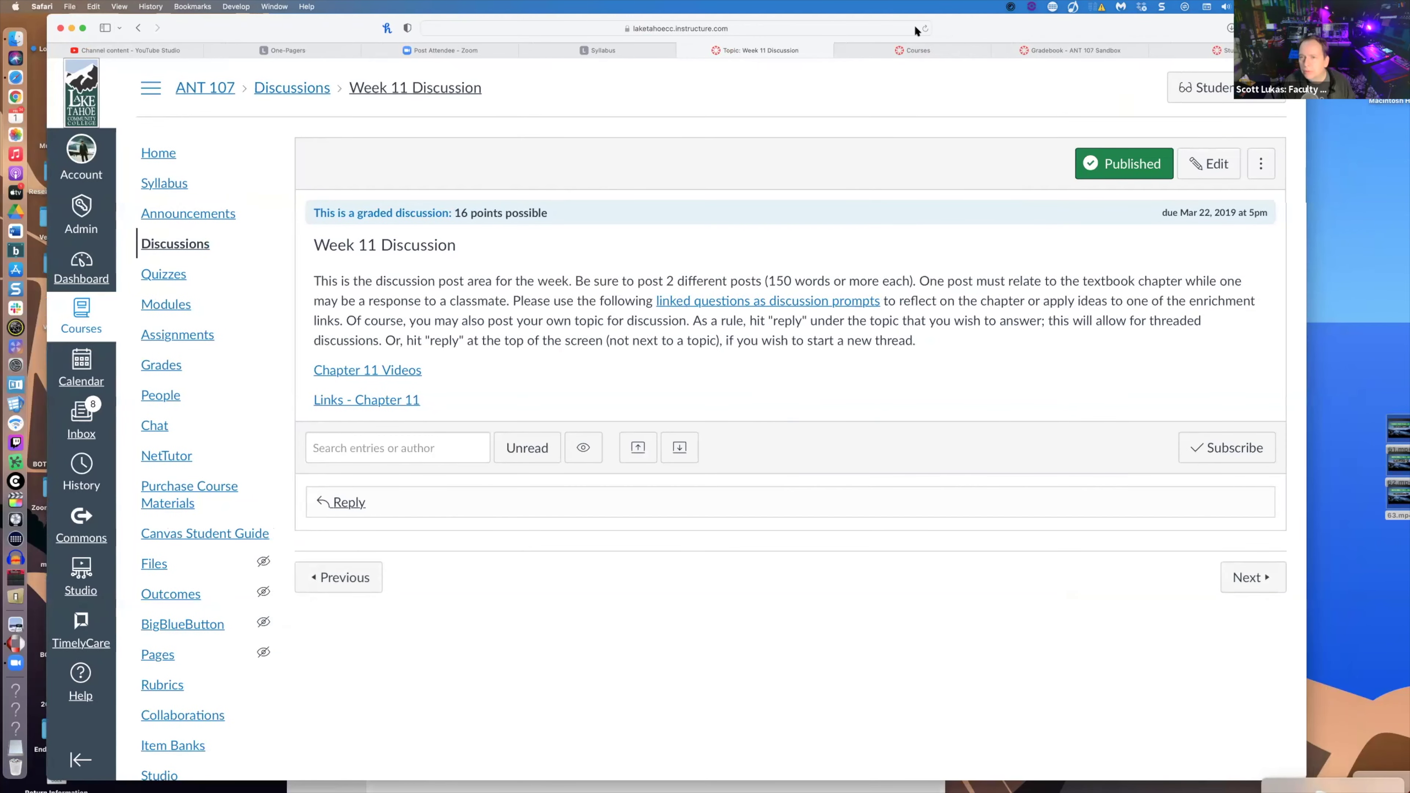
left_click_drag(914, 25, 828, 24)
- Start adding a rubric to the Week 11 Discussion and open its first criterion for editing
left_click(1187, 164)
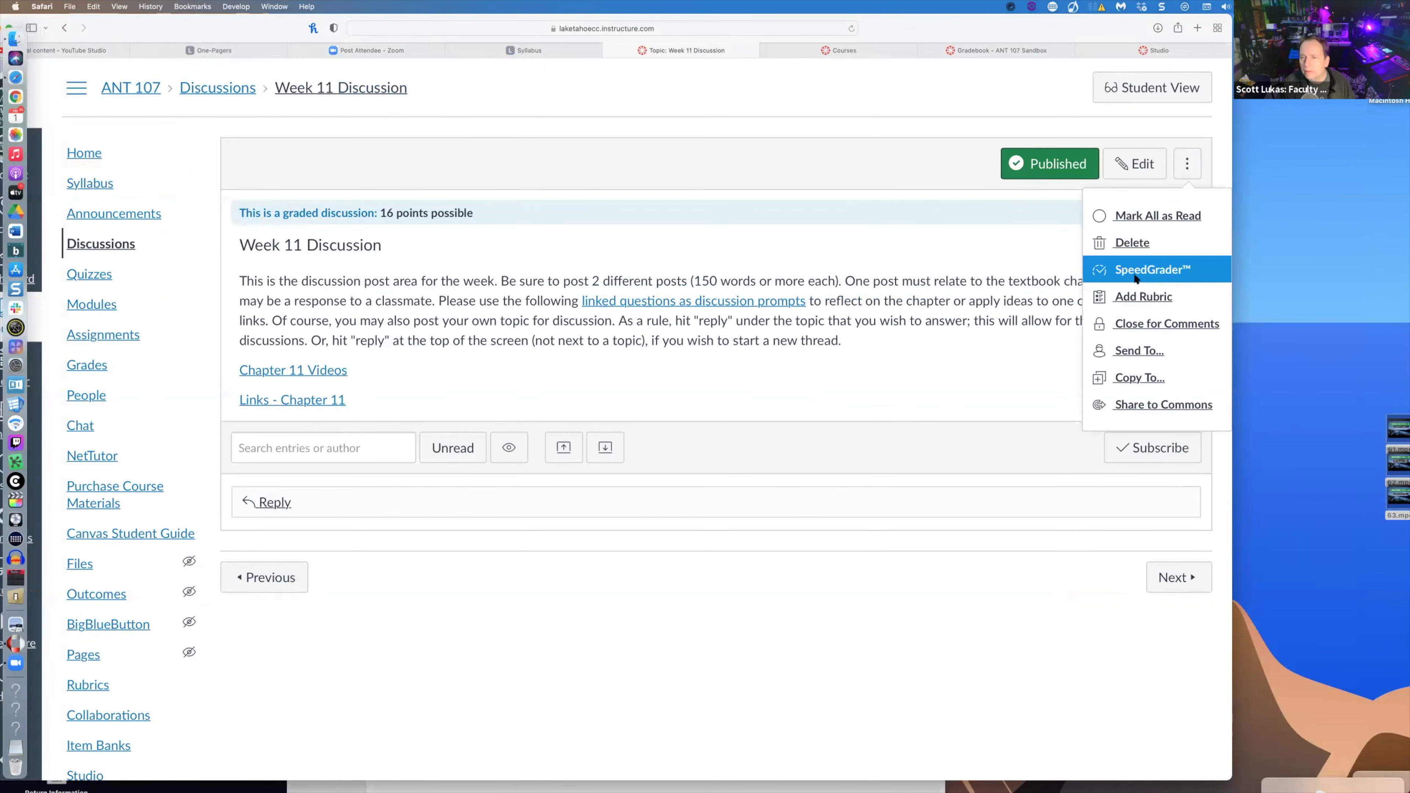
left_click(1133, 296)
left_click_drag(1019, 37, 1062, 37)
scroll(646, 480, "down", 2)
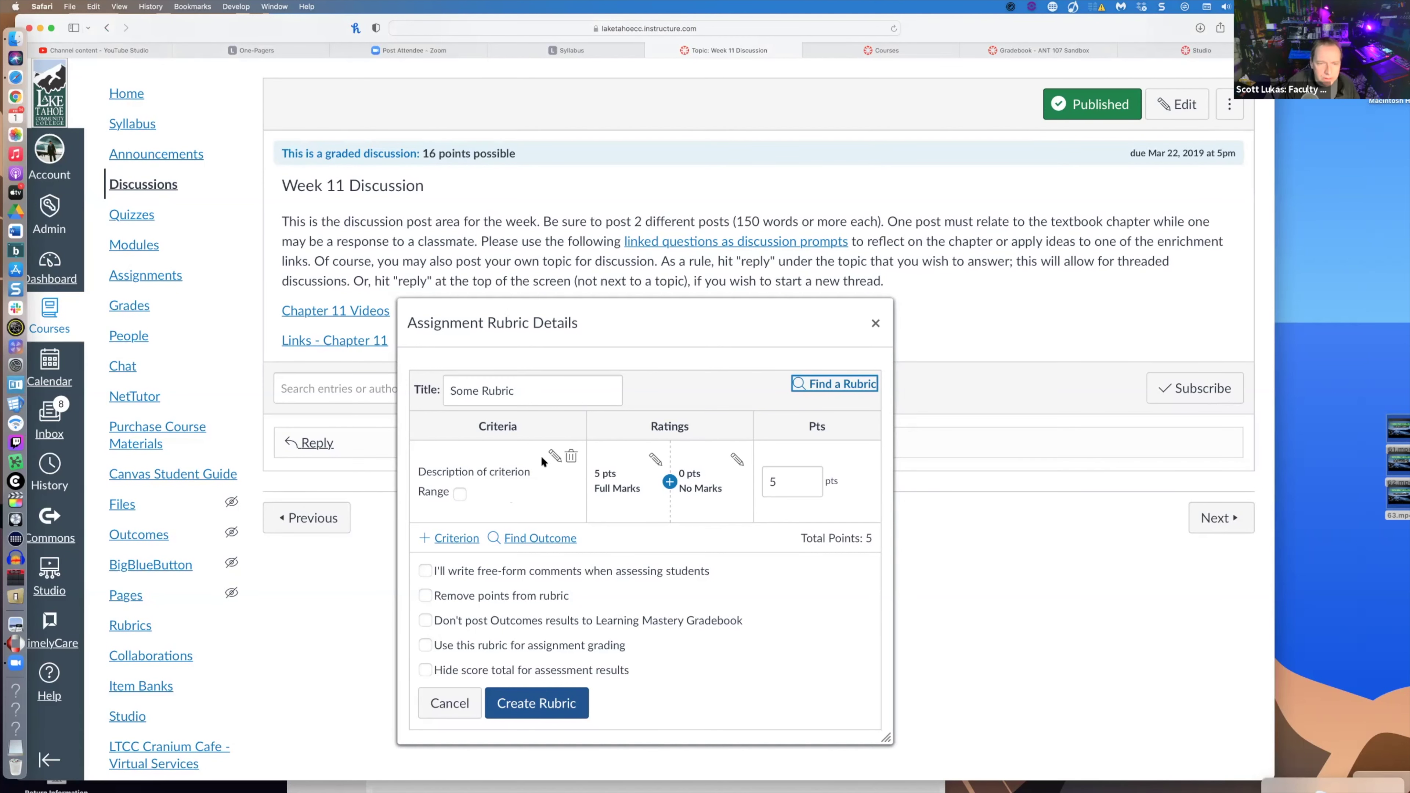
left_click(554, 456)
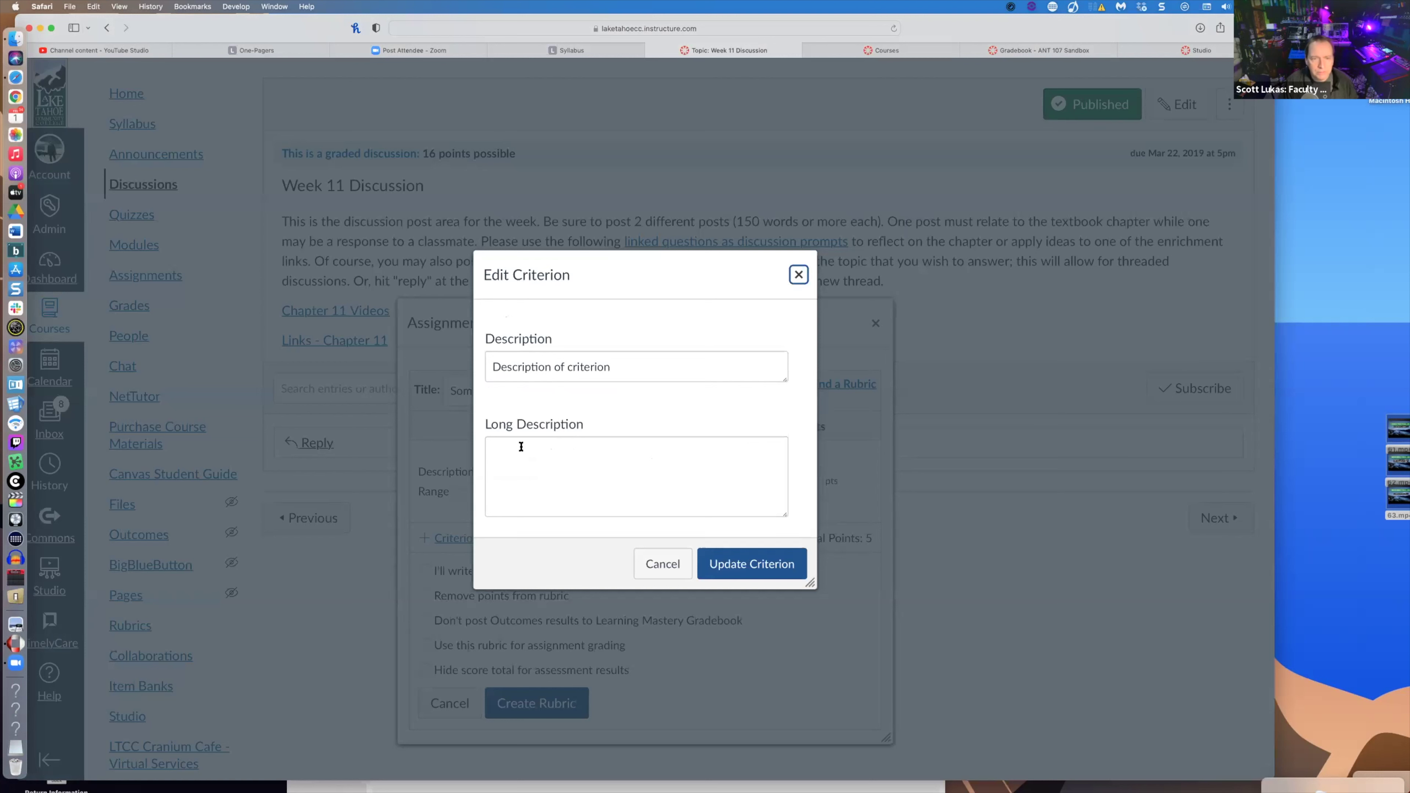
triple_click(531, 367)
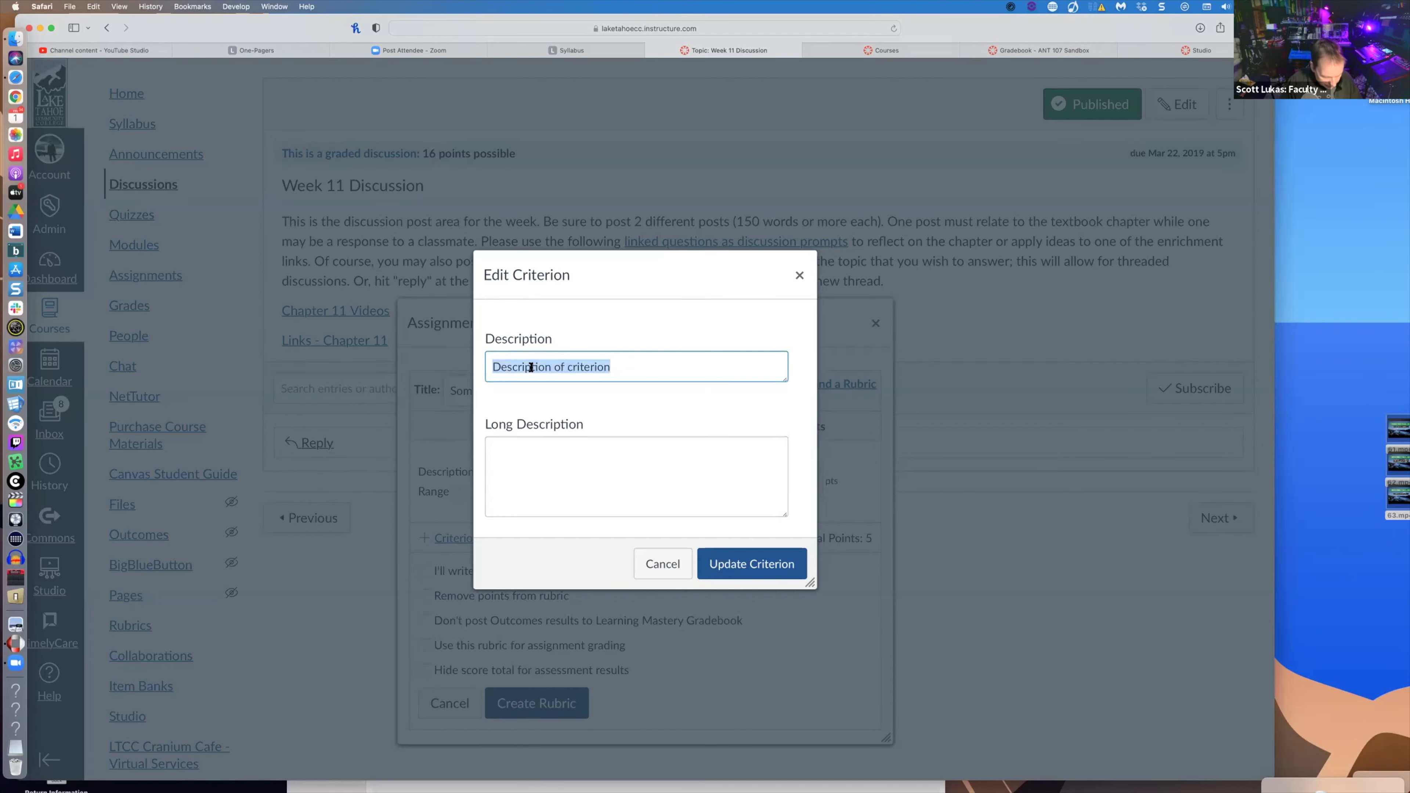
type("Complegtene")
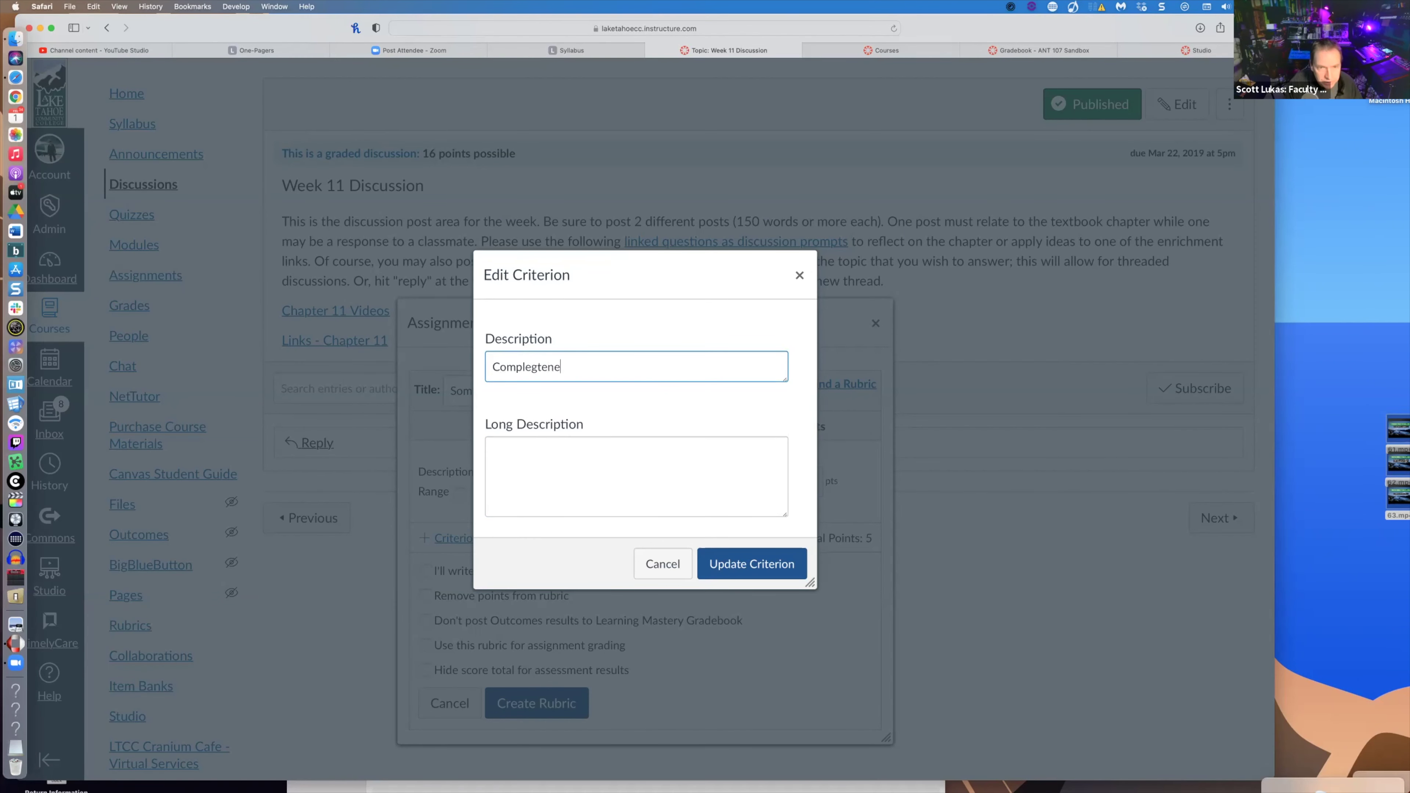
key("BackSpace")
key("BackSpace")
key("BackSpace")
key("BackSpace")
key("BackSpace")
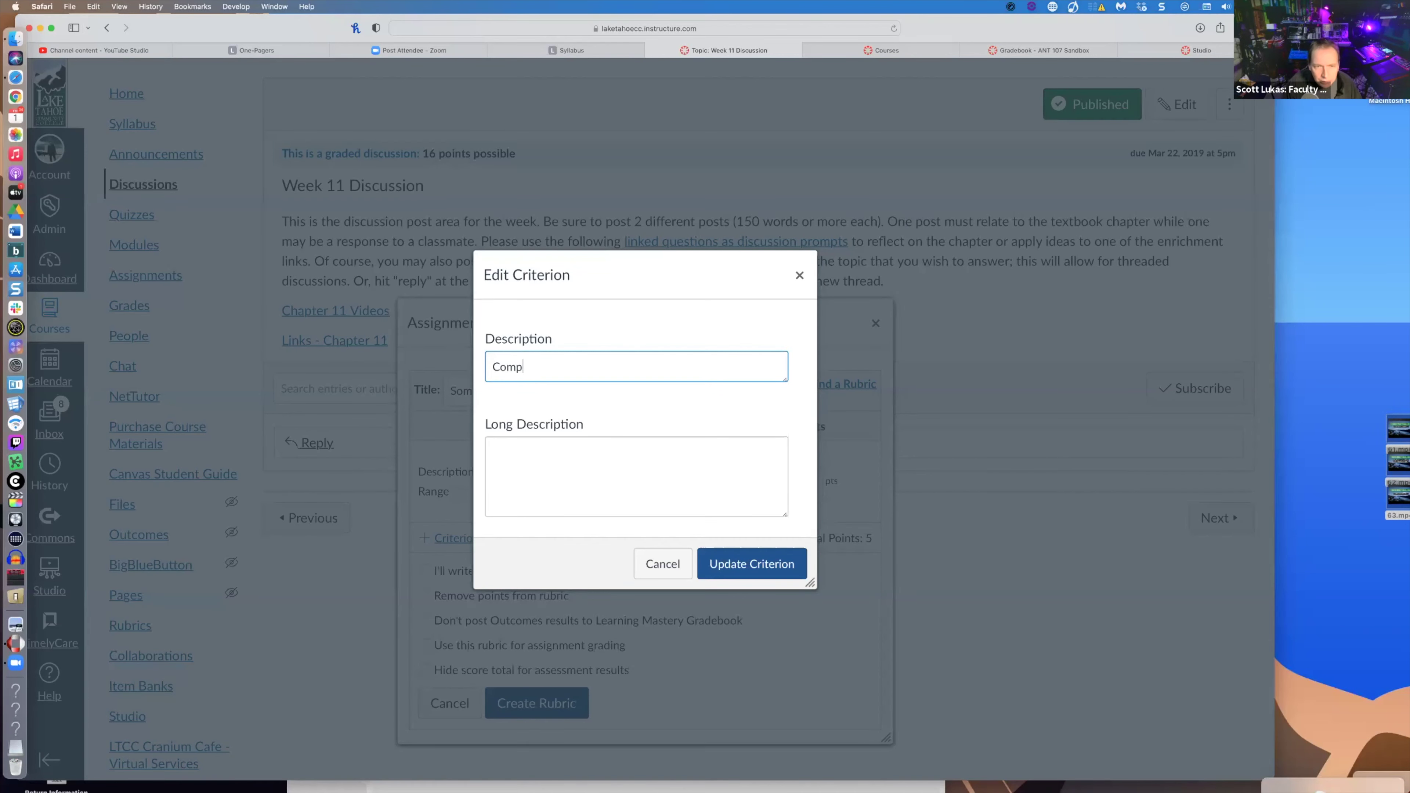
key("BackSpace")
key("BackSpace")
key("BackSpace")
key("BackSpace")
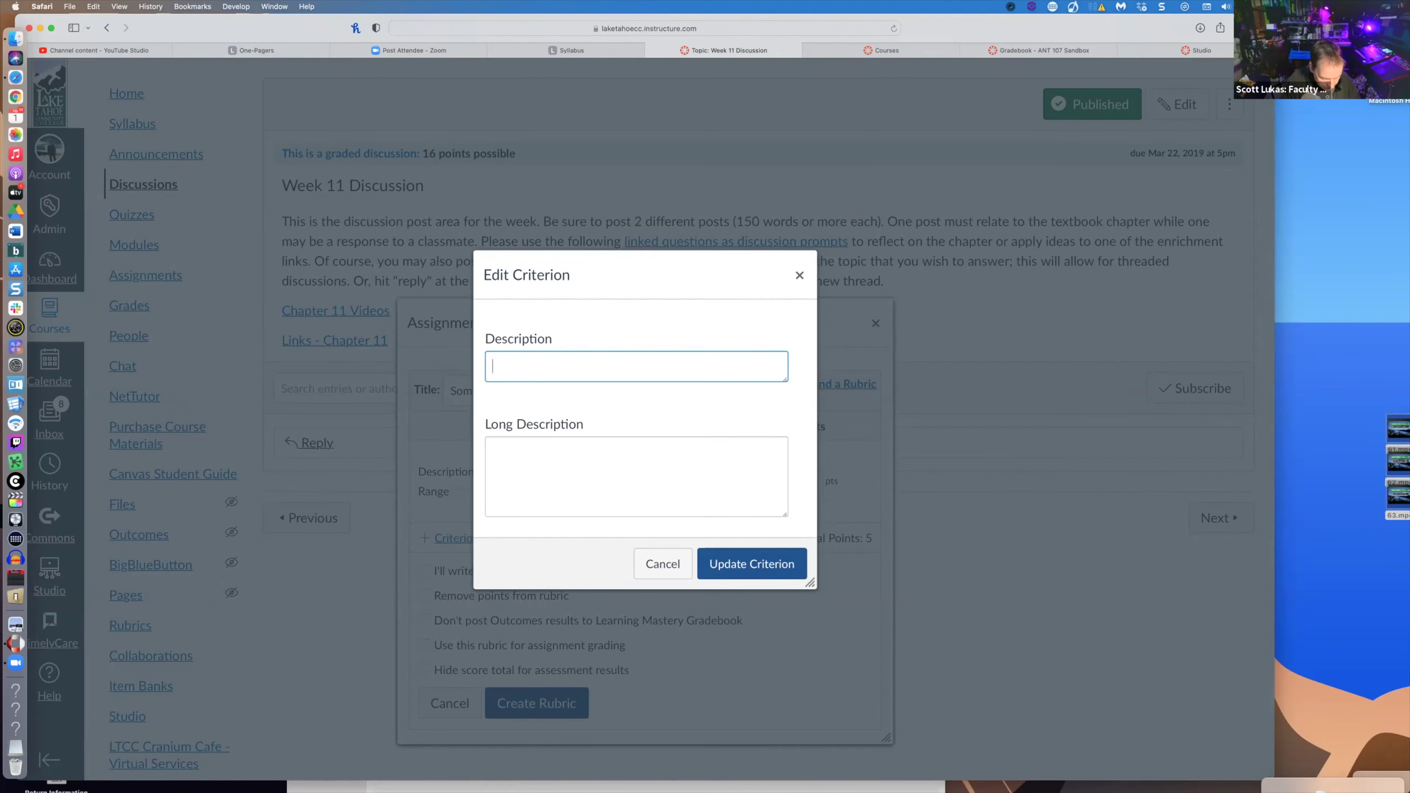
- Set the criterion's description to "Followed Rules" and update the criterion
type("Followed Rule")
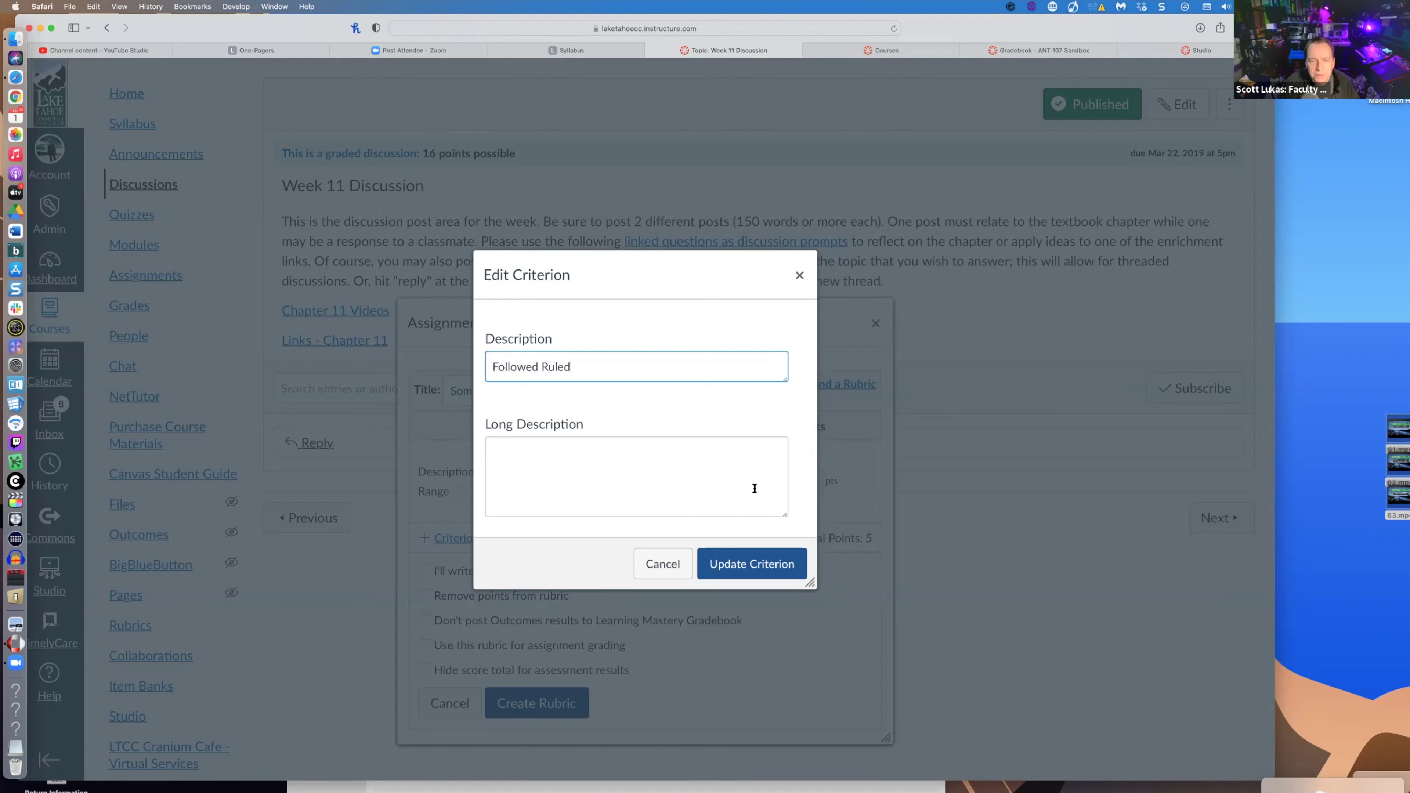
type("d")
key("BackSpace")
type("s")
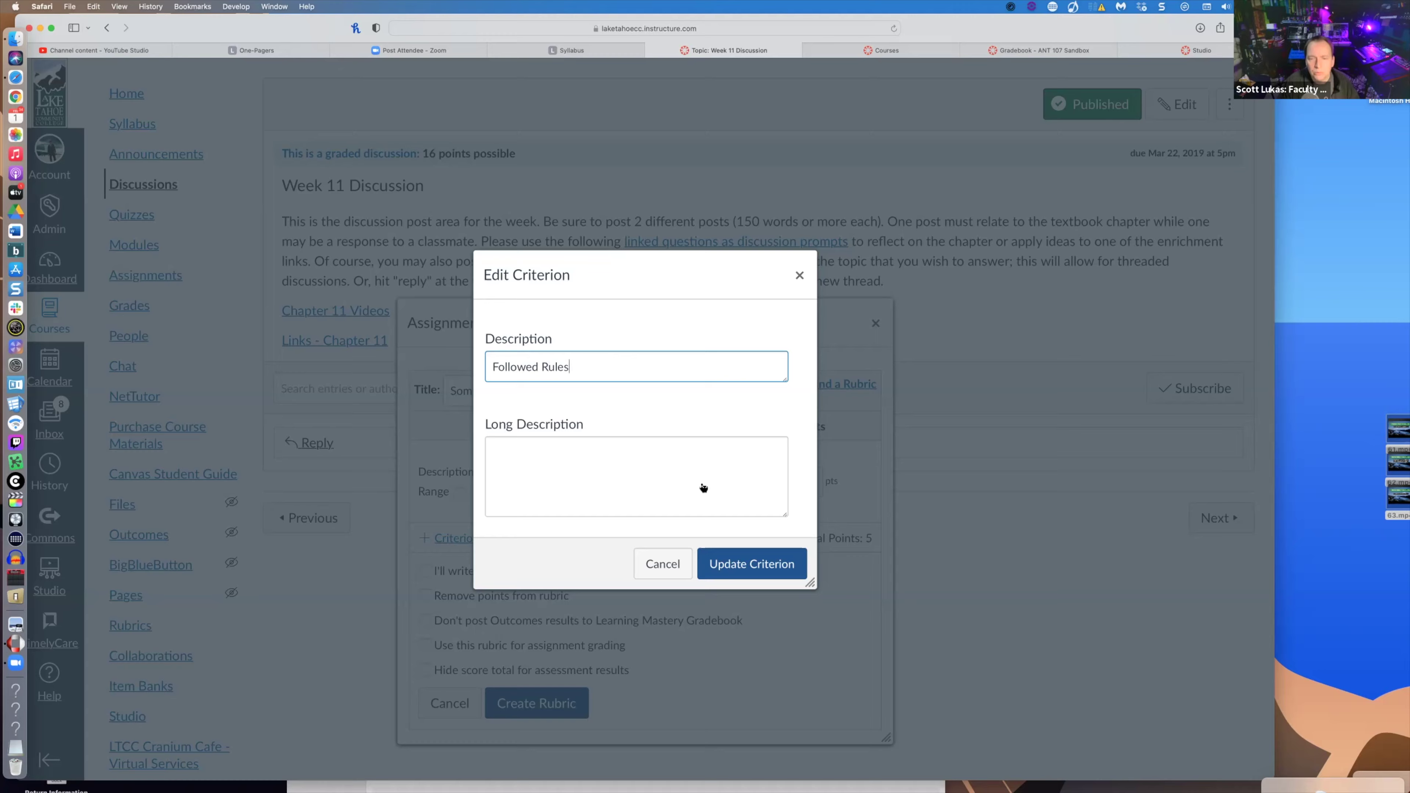
left_click(775, 563)
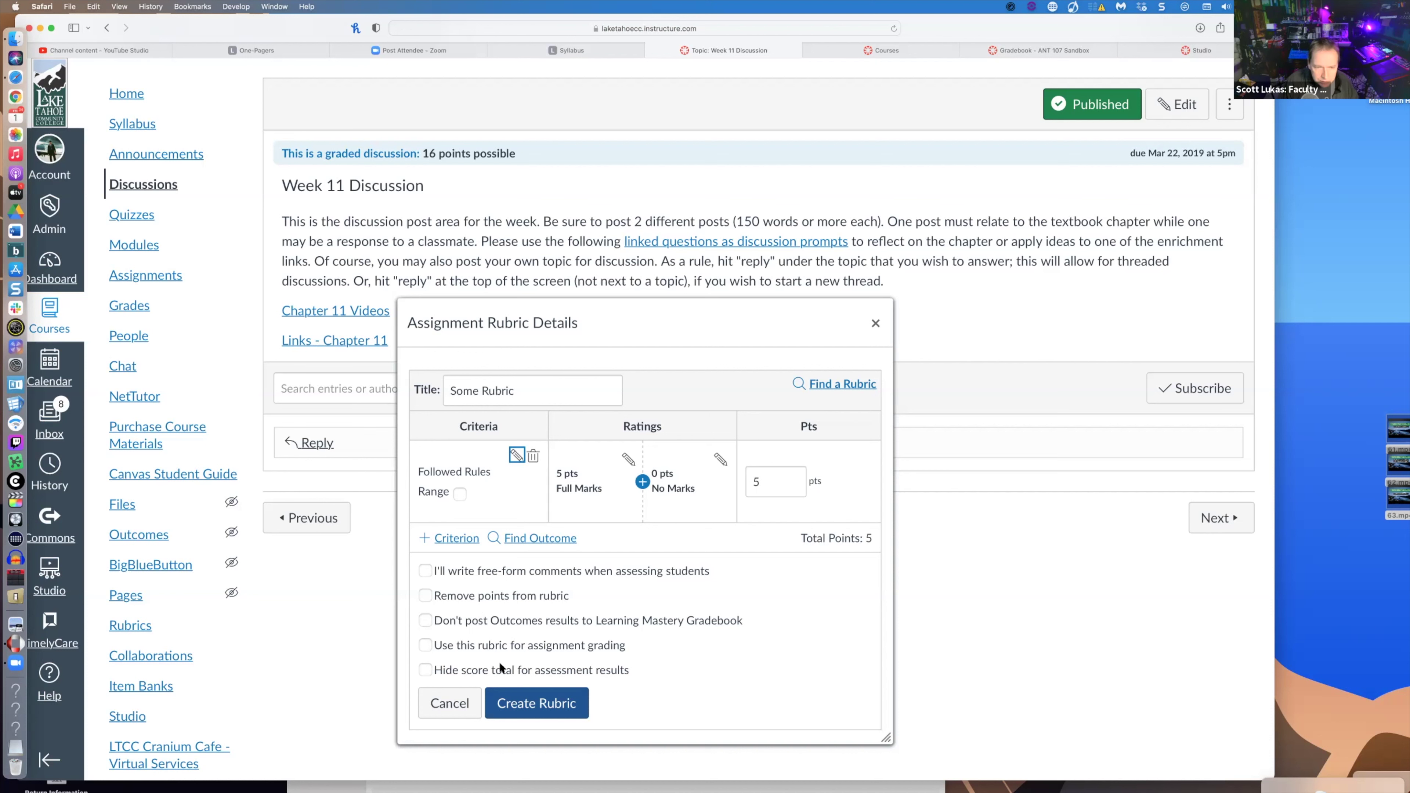
- Create the Week 11 Discussion rubric with its 5-point Followed Rules criterion and close the rubric details
left_click(537, 704)
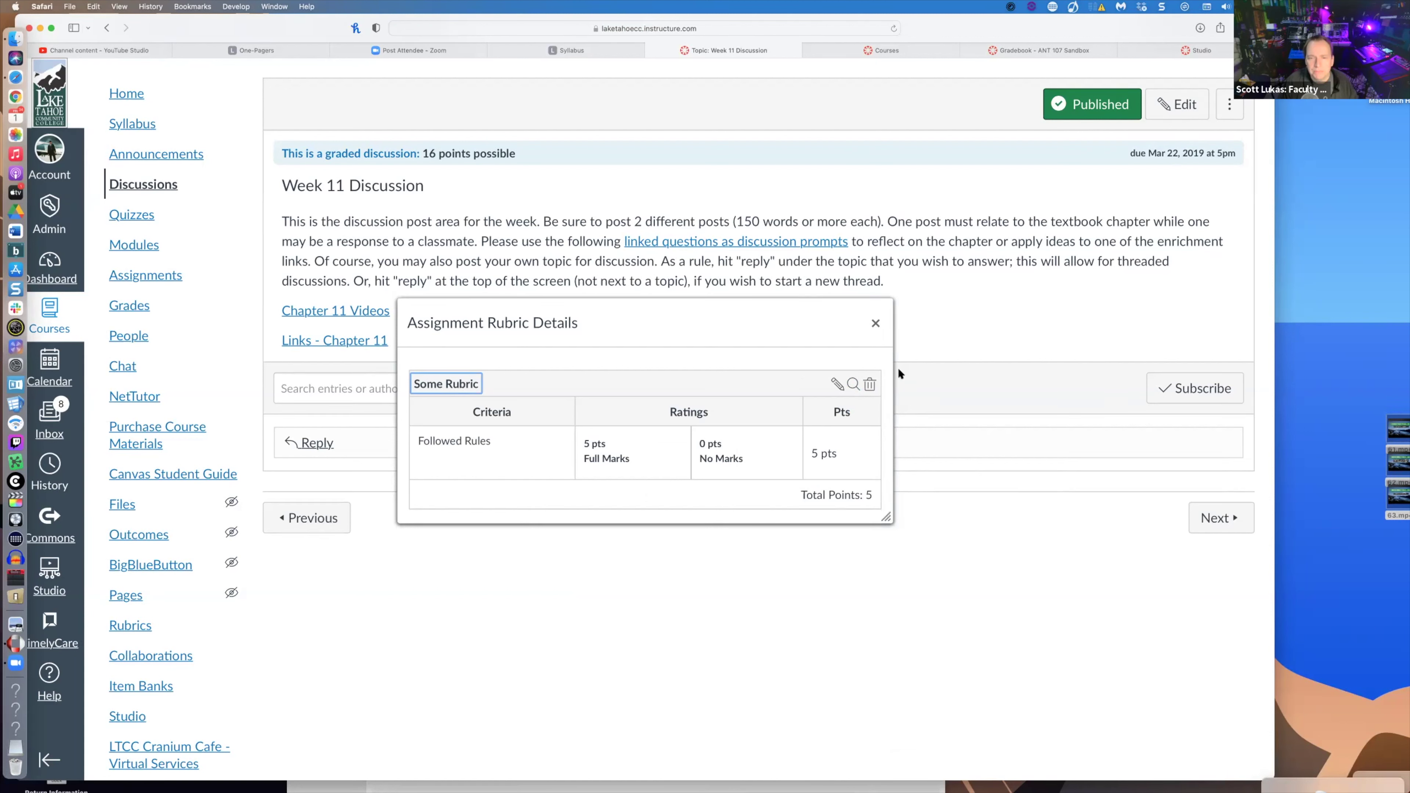
left_click(875, 323)
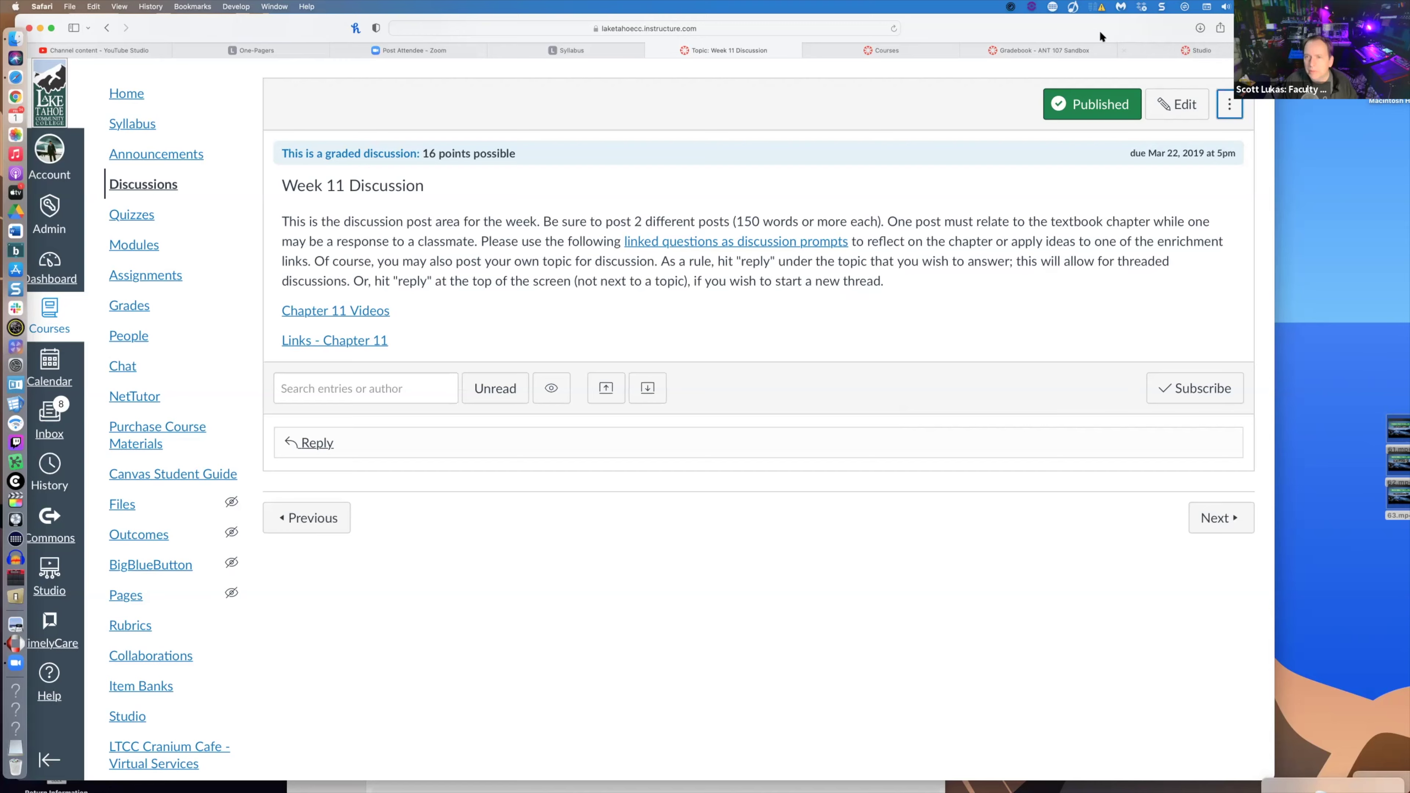
- Open the Week 11 Discussion in SpeedGrader, then return to the discussion page
left_click_drag(1099, 30, 1059, 30)
left_click(1189, 105)
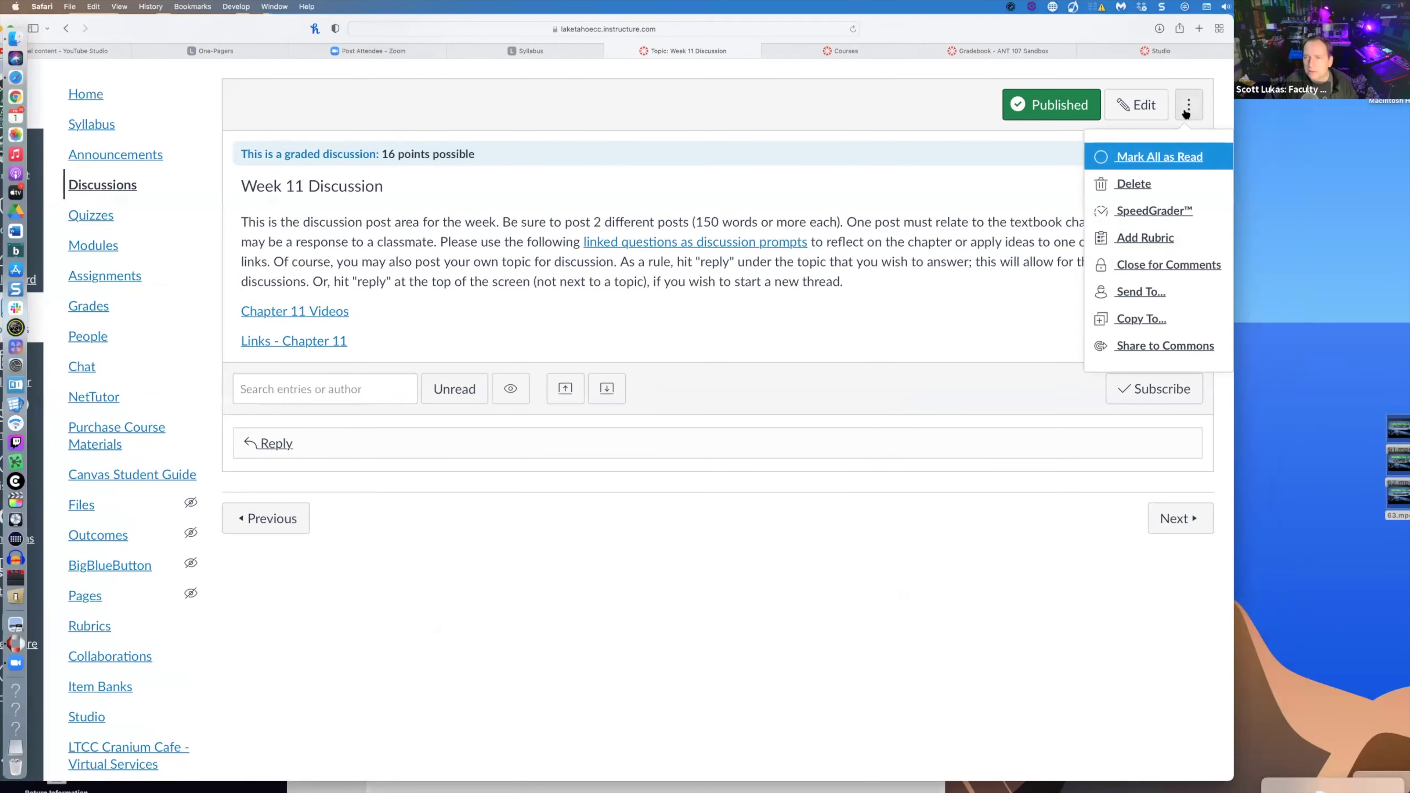
left_click(1172, 214)
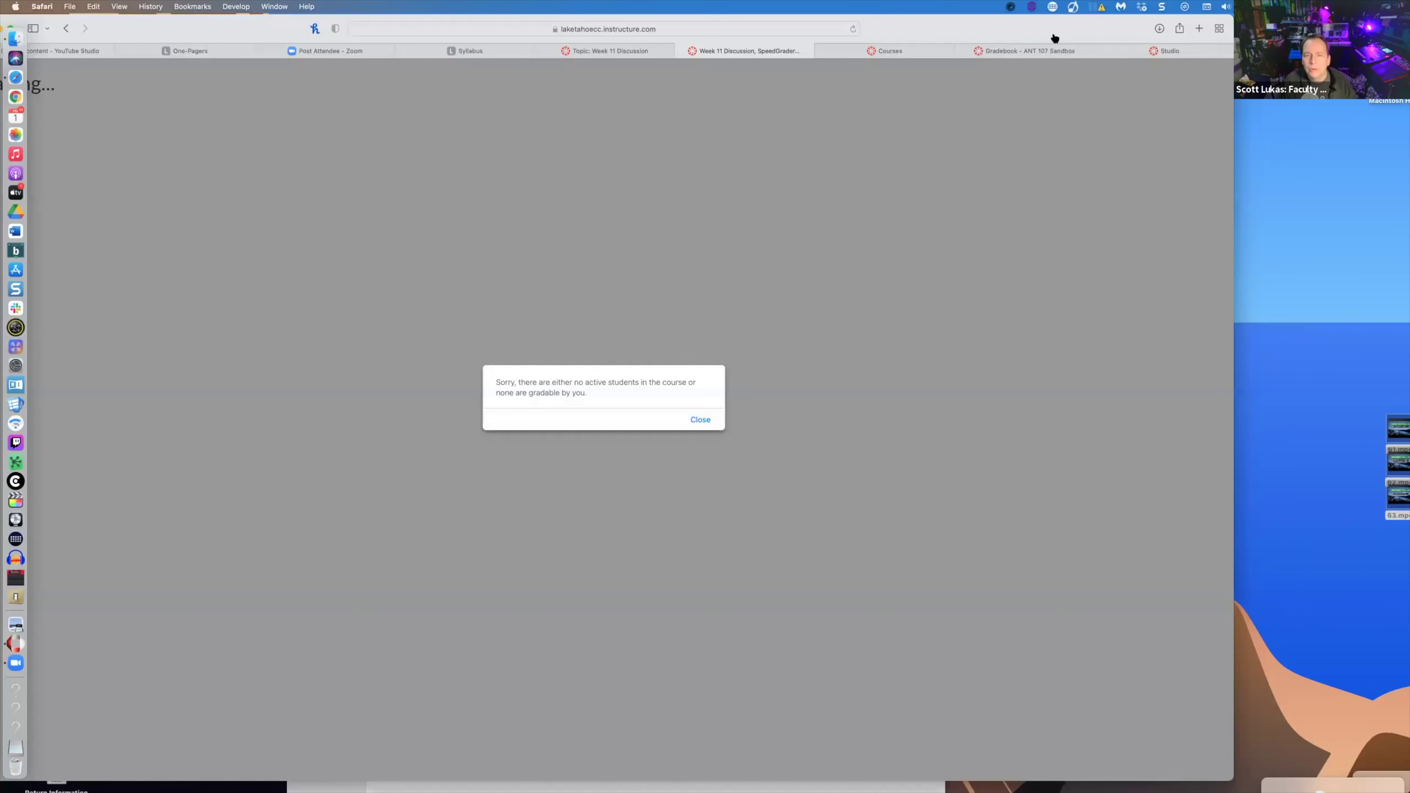
left_click(700, 420)
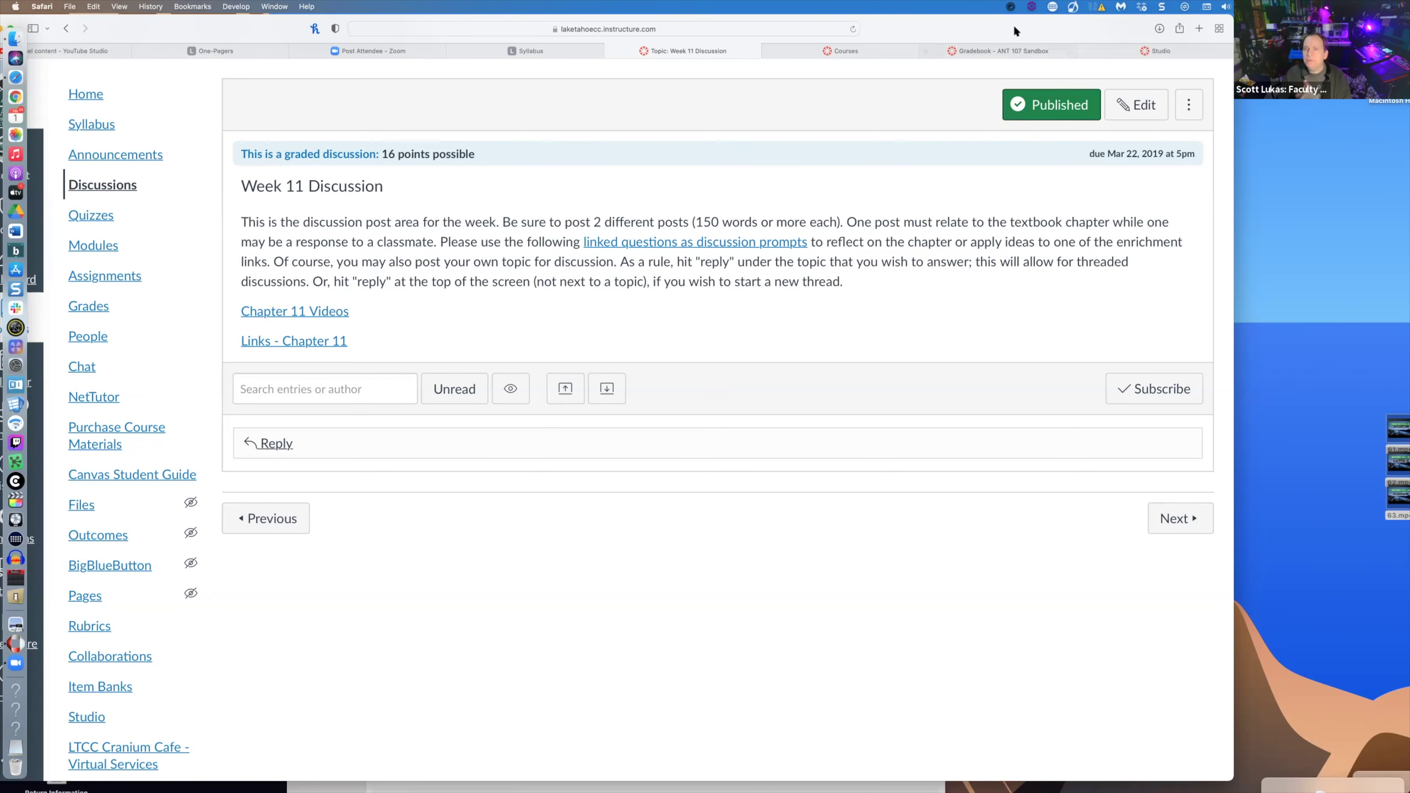
left_click_drag(1008, 33, 1071, 33)
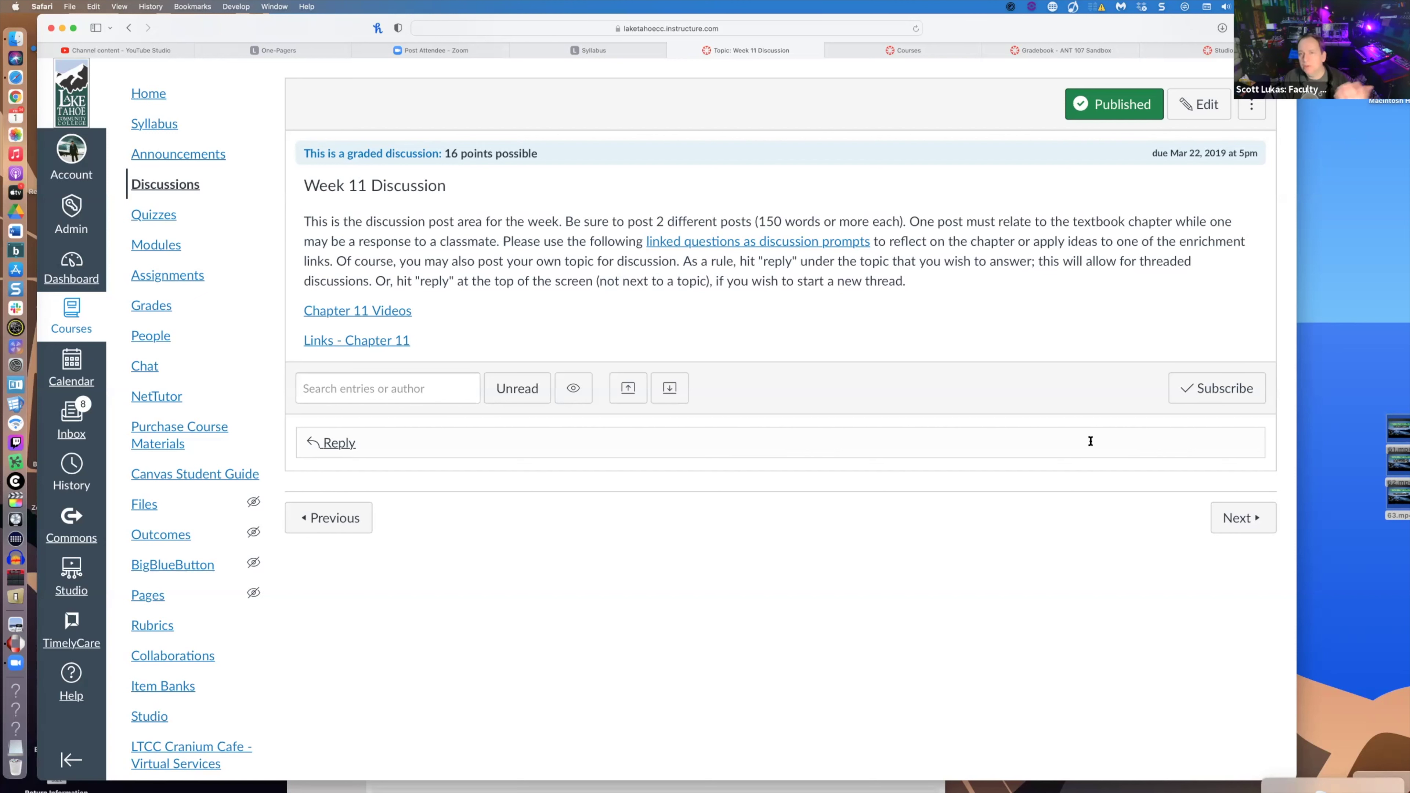
left_click(947, 50)
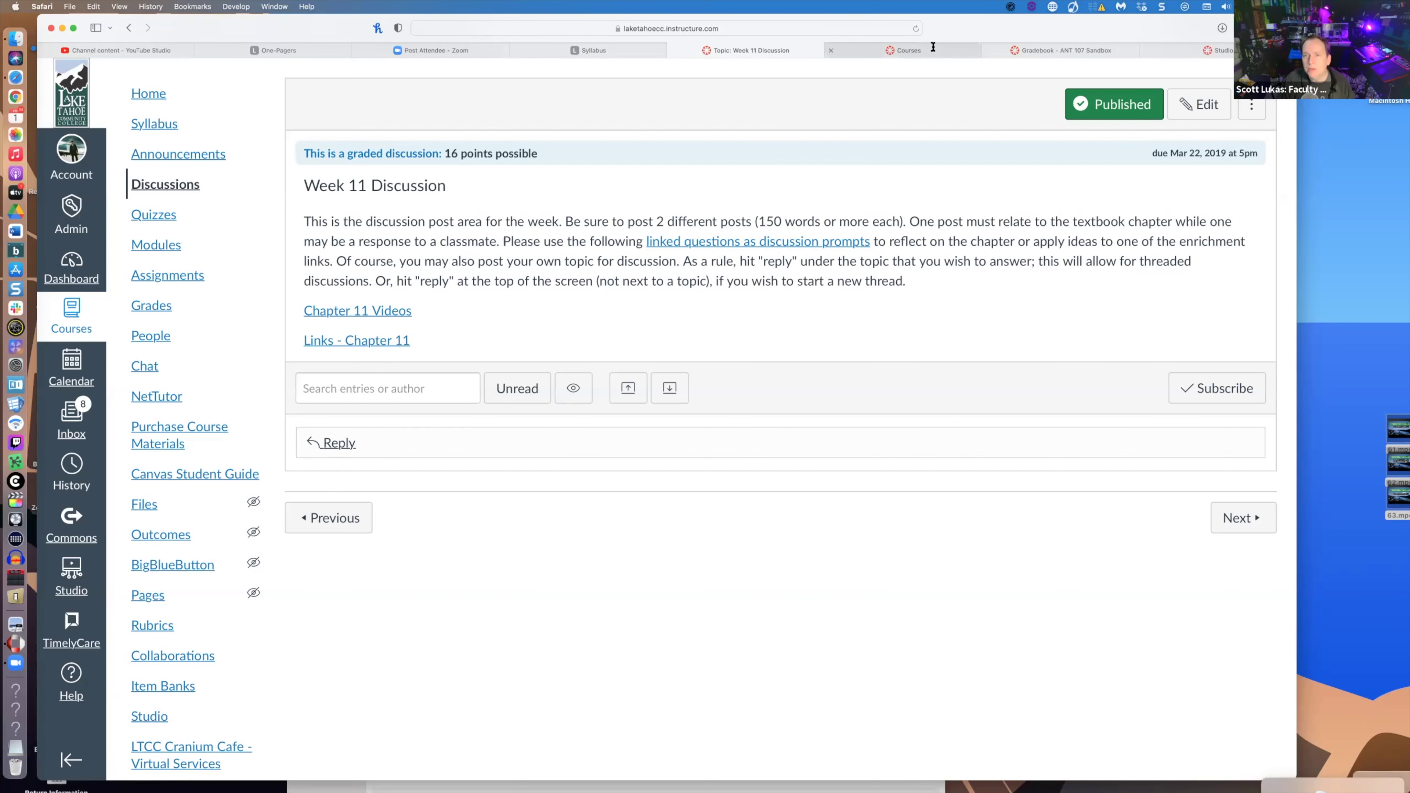
left_click(1207, 50)
left_click(1066, 50)
left_click(909, 49)
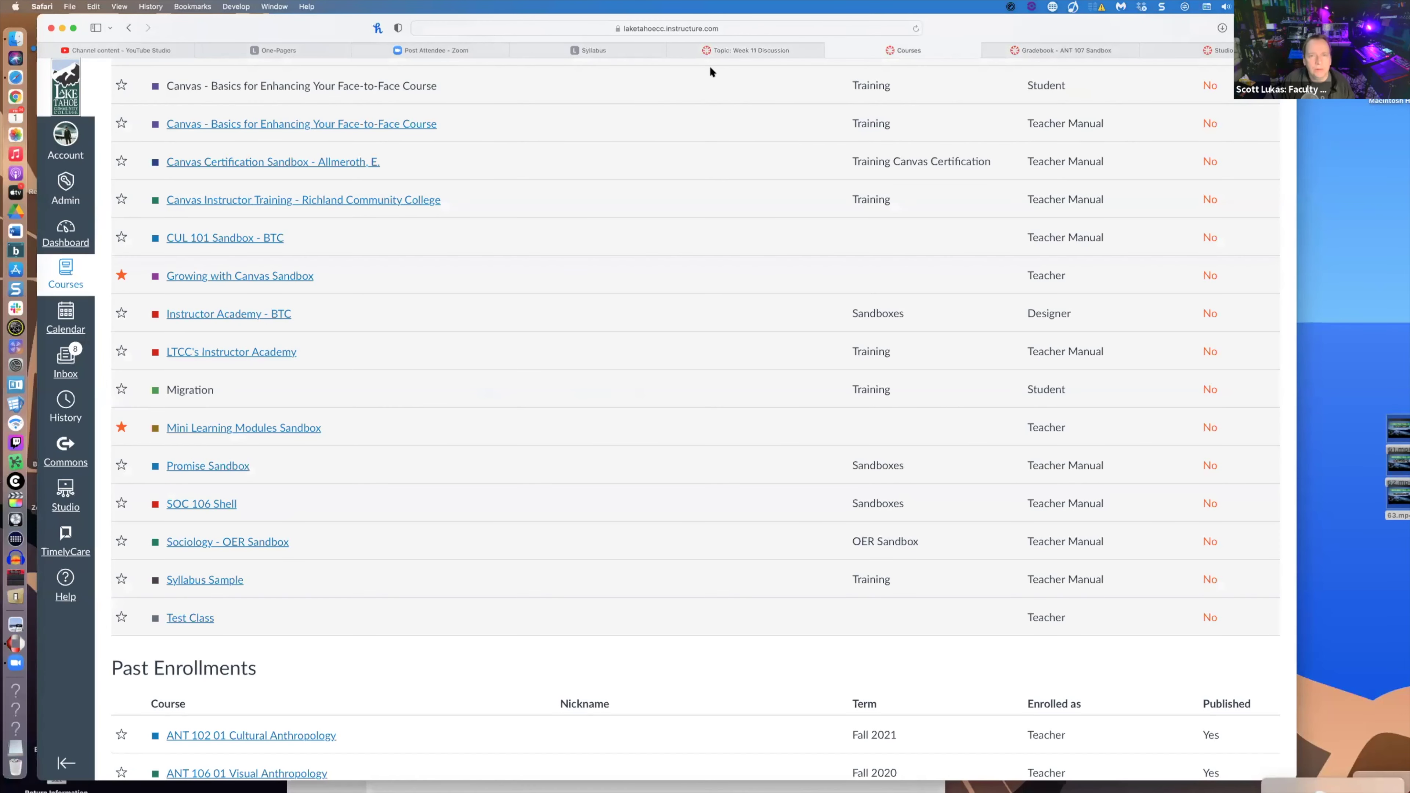
left_click(722, 50)
- Open the ANT 107 feature options in the course settings, expand Allow Outcome Extra Credit and view its available states
scroll(209, 677, "down", 5)
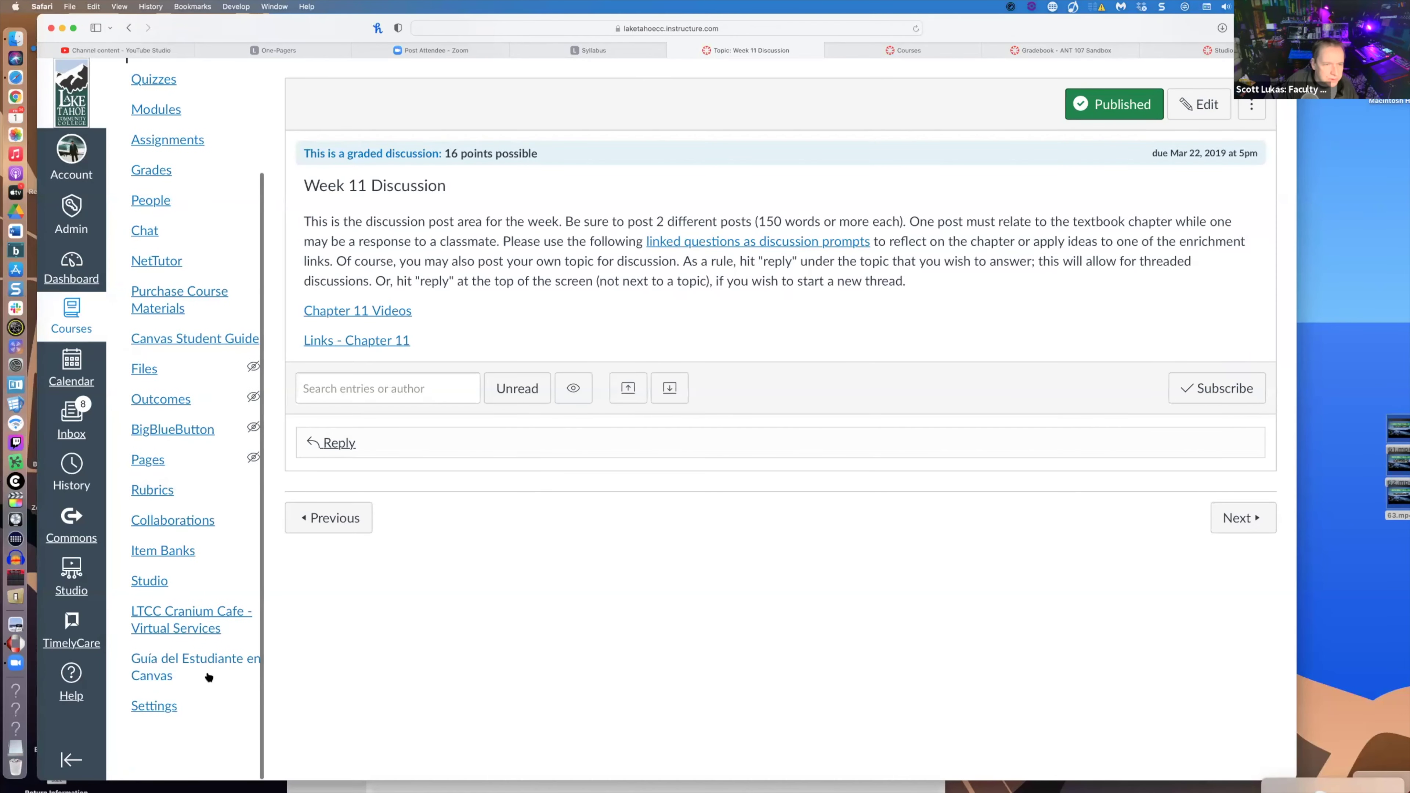
left_click(156, 711)
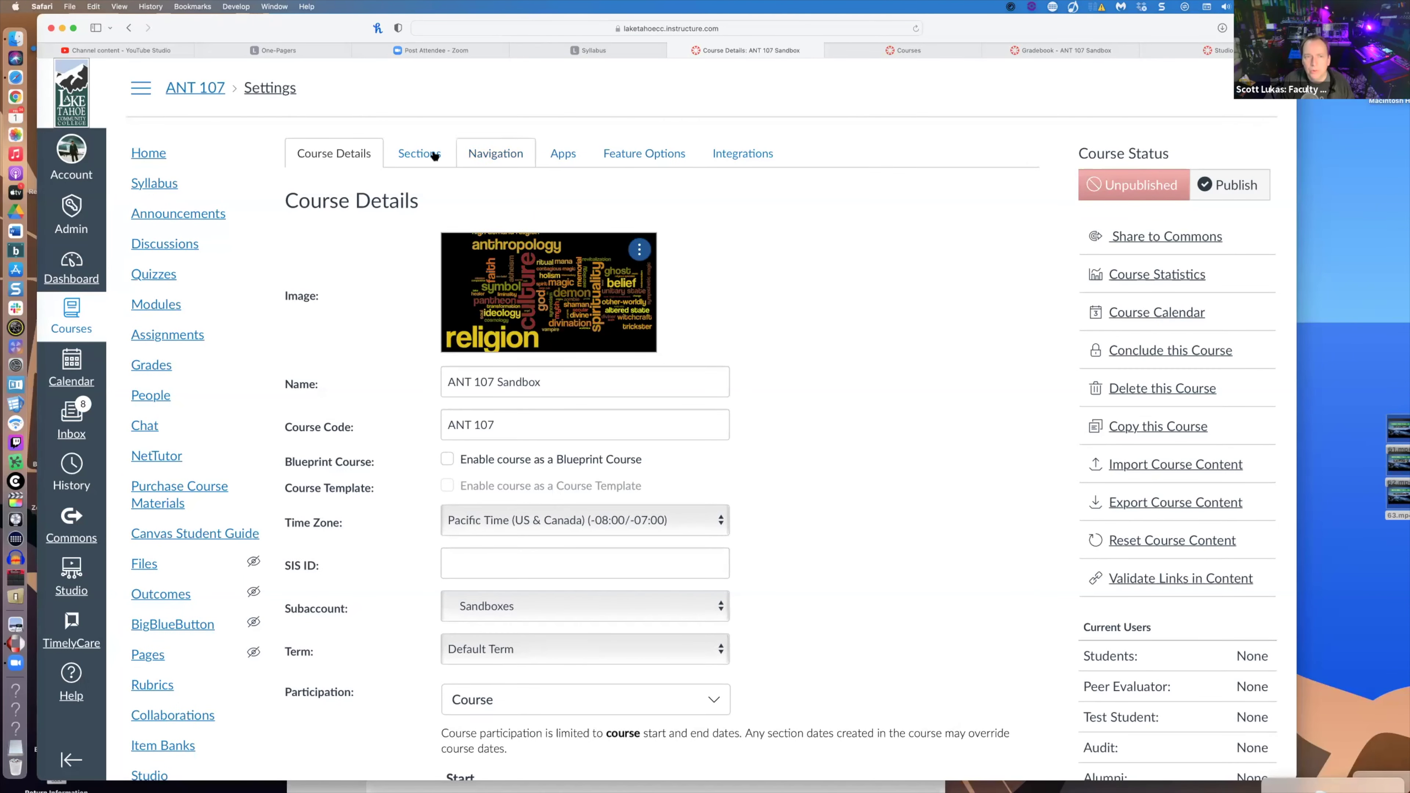
left_click(640, 156)
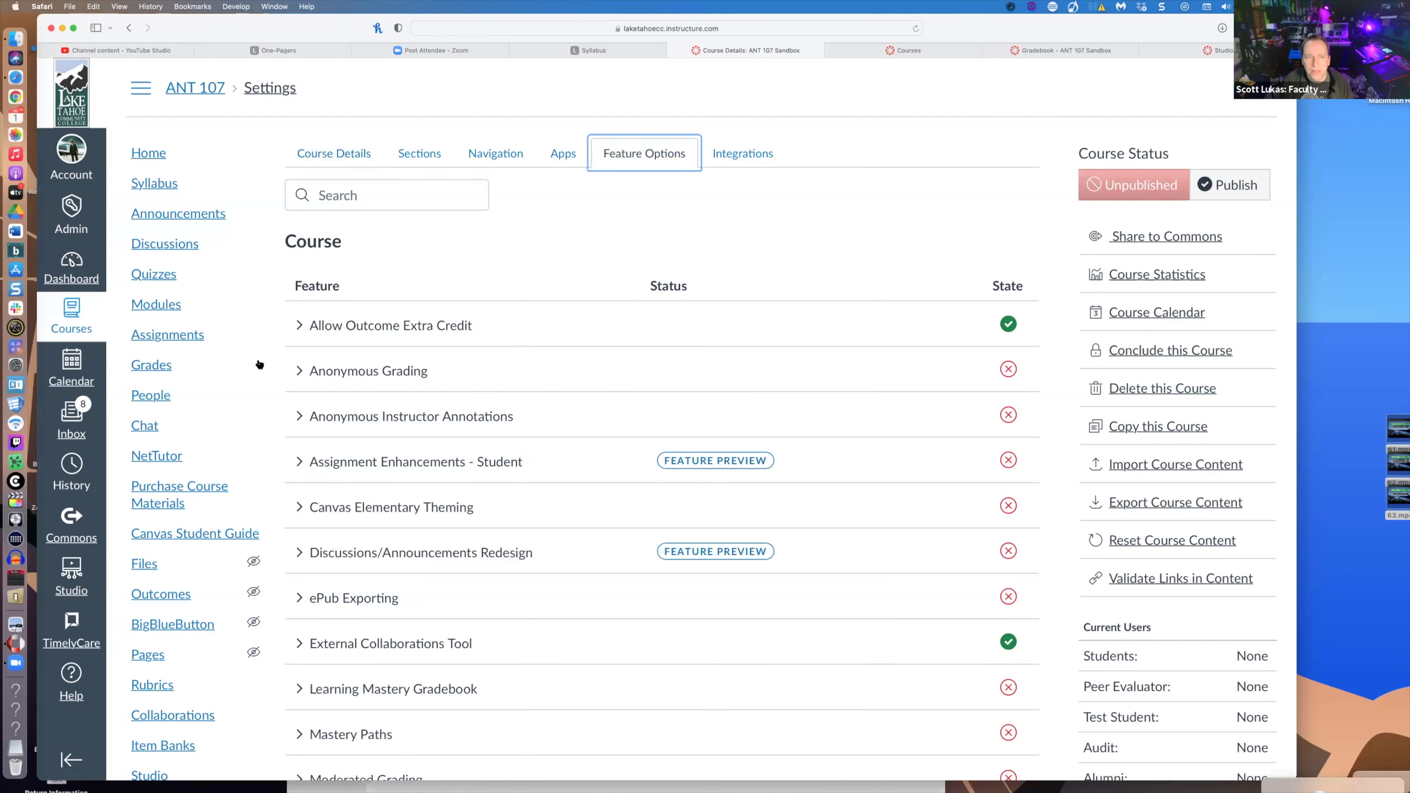
left_click(300, 325)
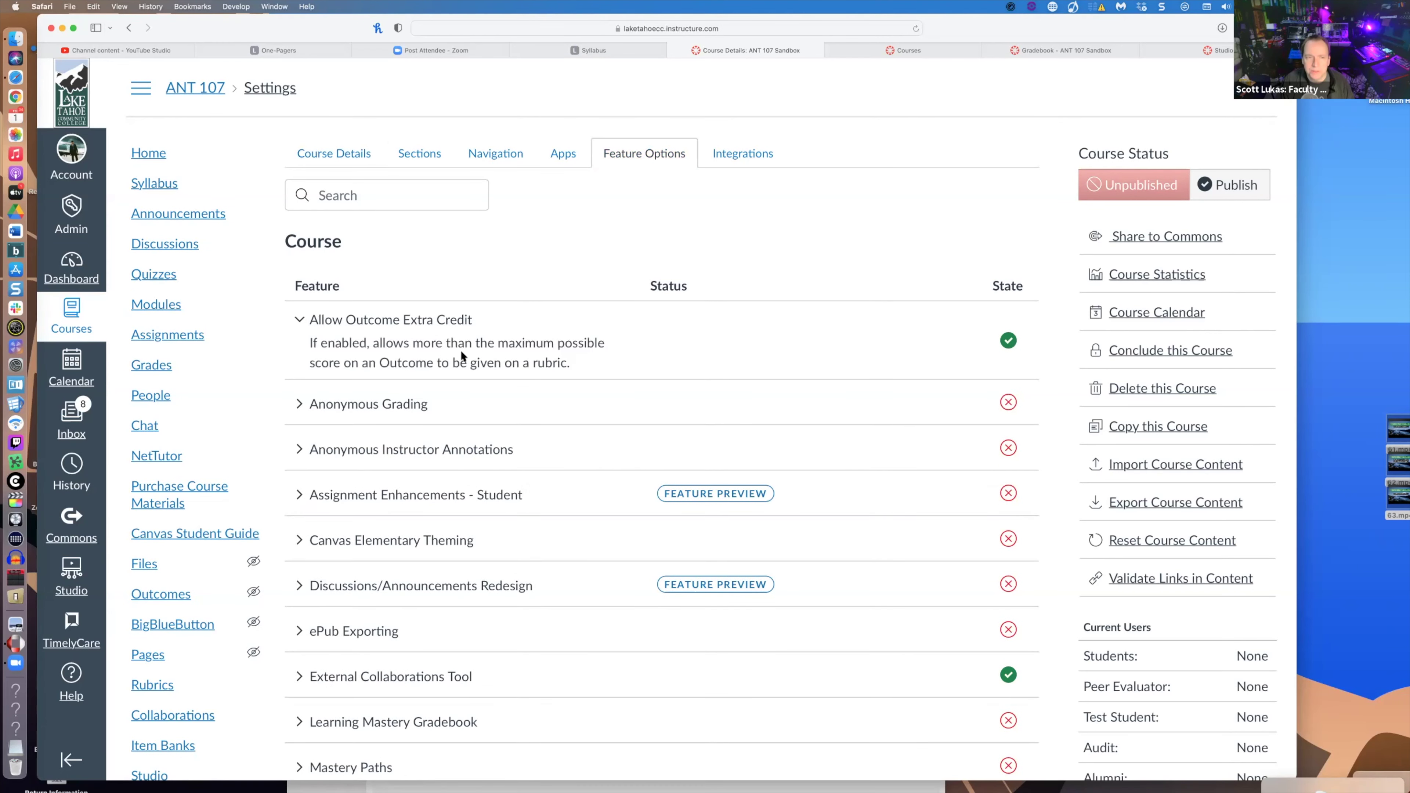
left_click(1008, 340)
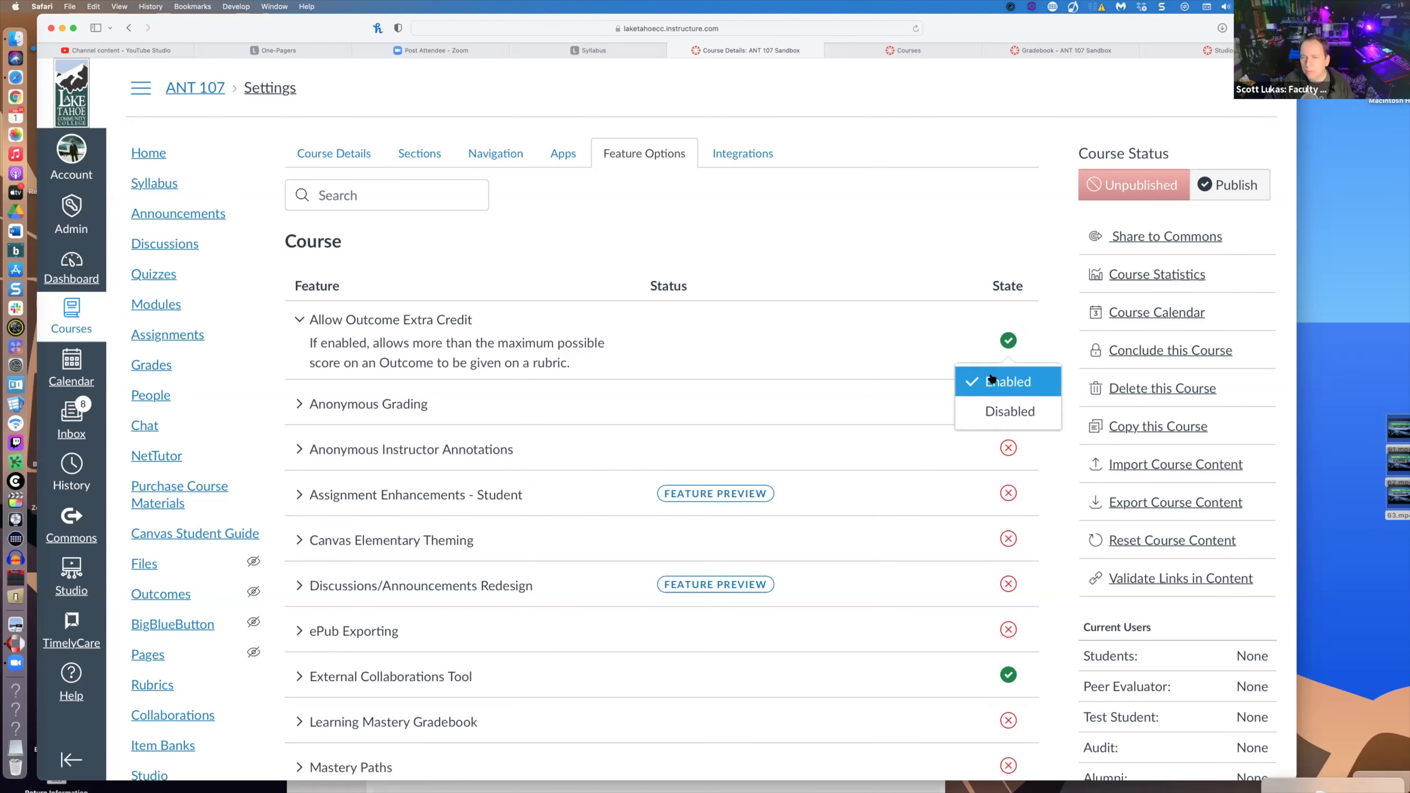
left_click(843, 342)
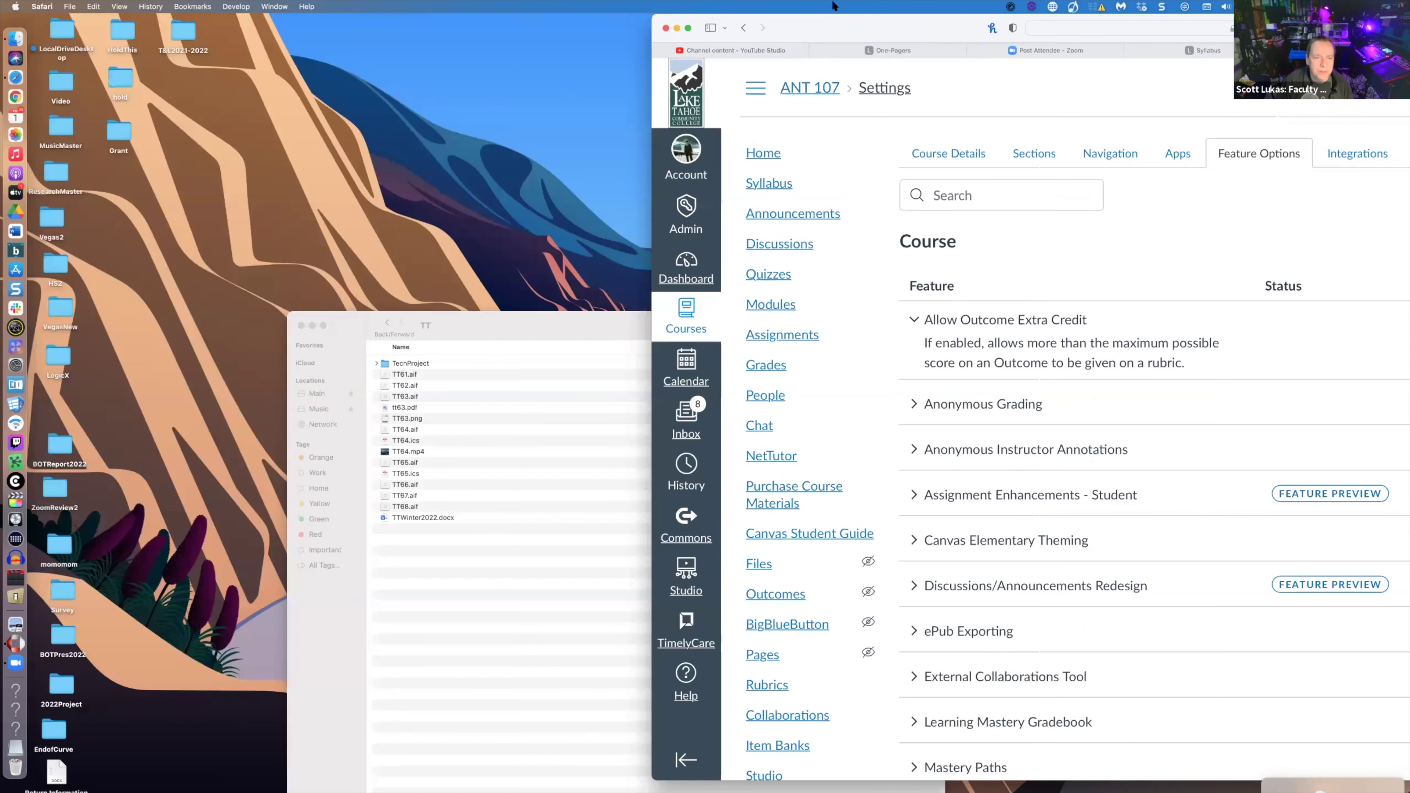
- Reopen the pinned Week 11 Discussion from the ANT 107 discussions and view its attached rubric
left_click_drag(262, 36, 304, 5)
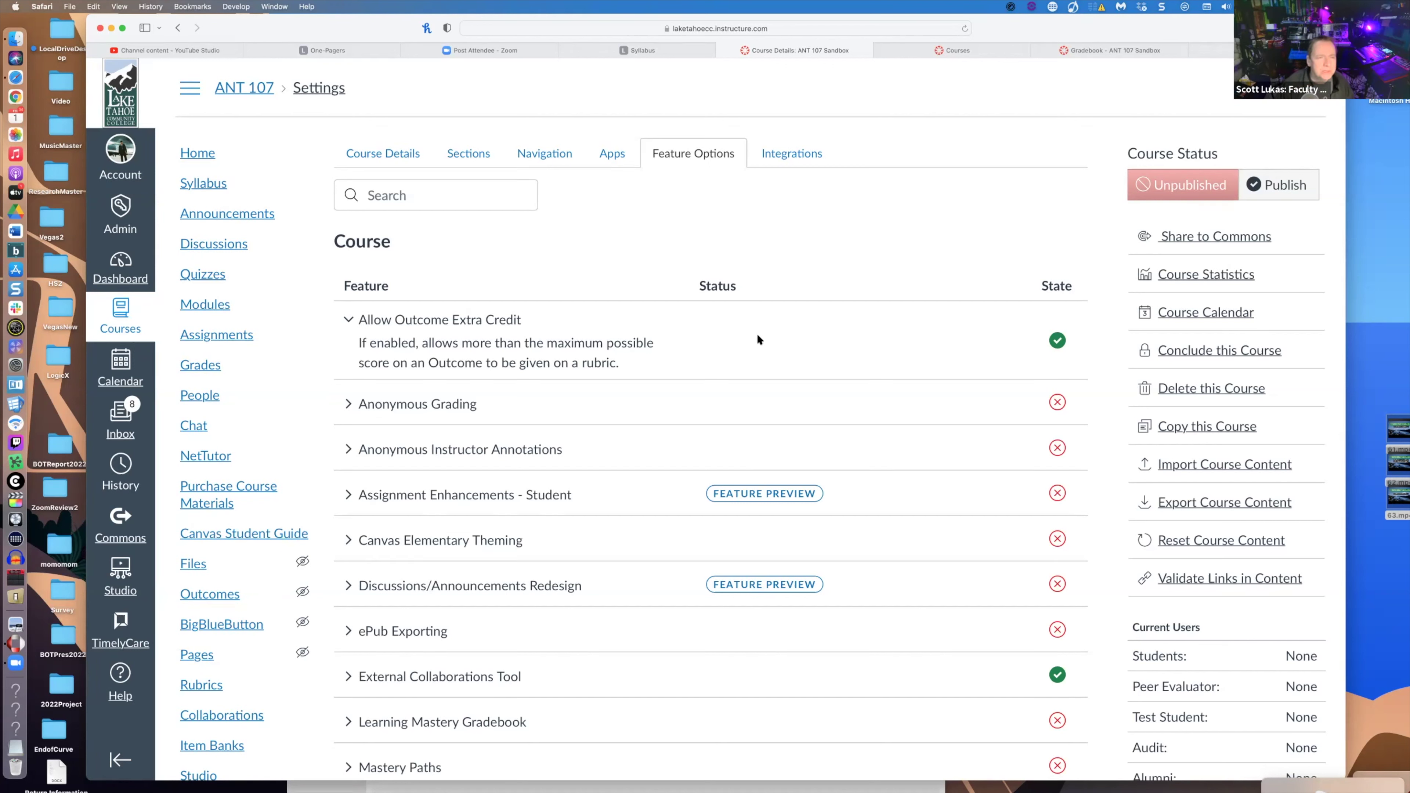
left_click(201, 245)
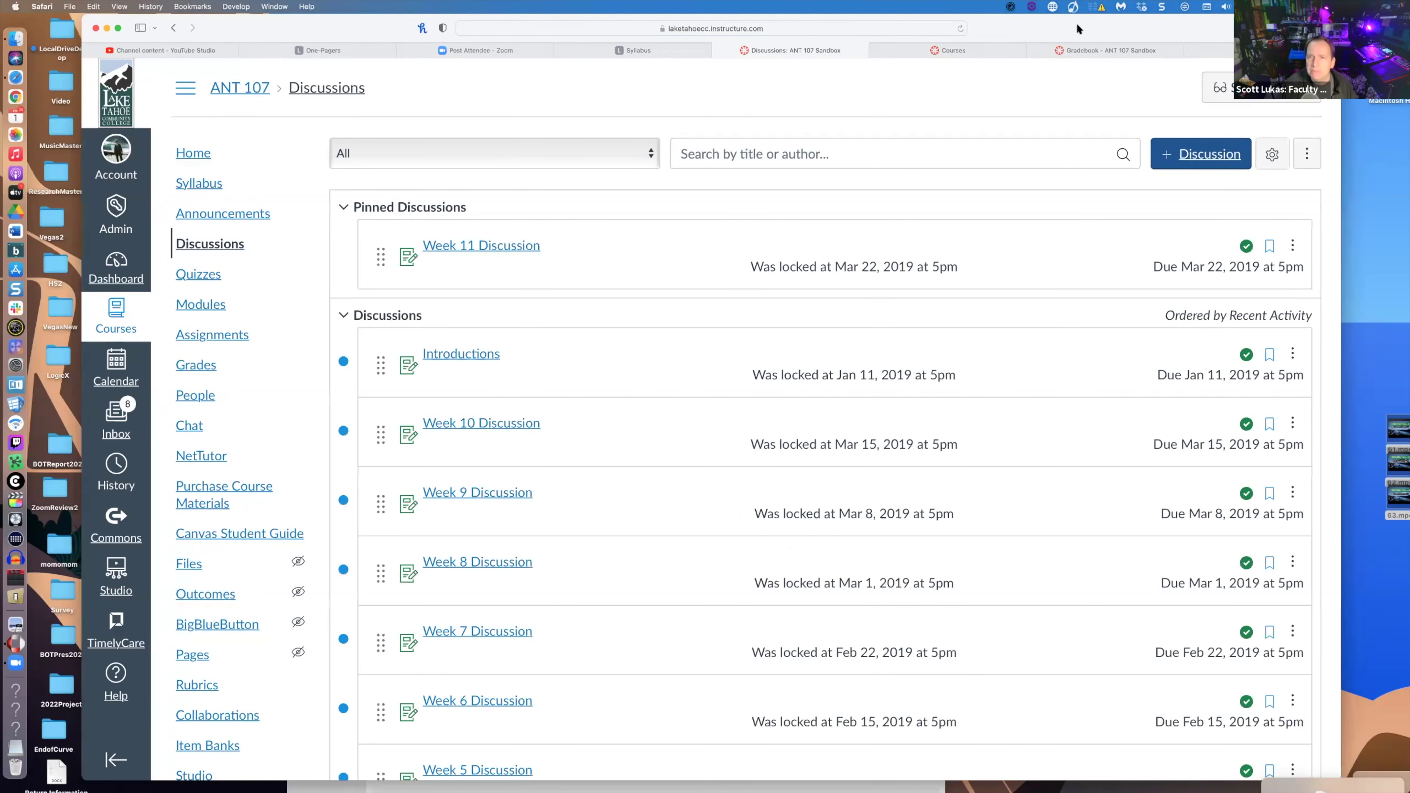
left_click_drag(1079, 29, 1011, 29)
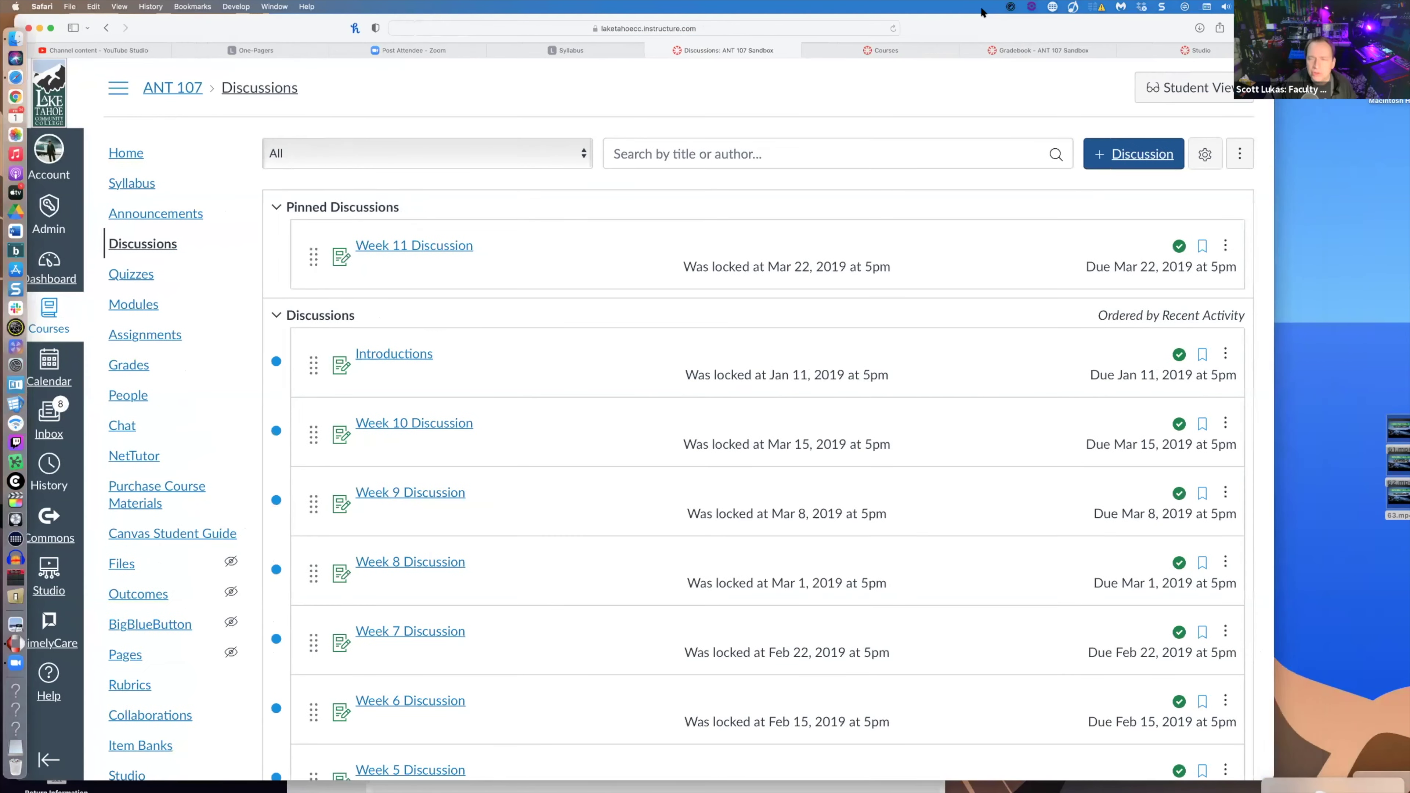
left_click(424, 243)
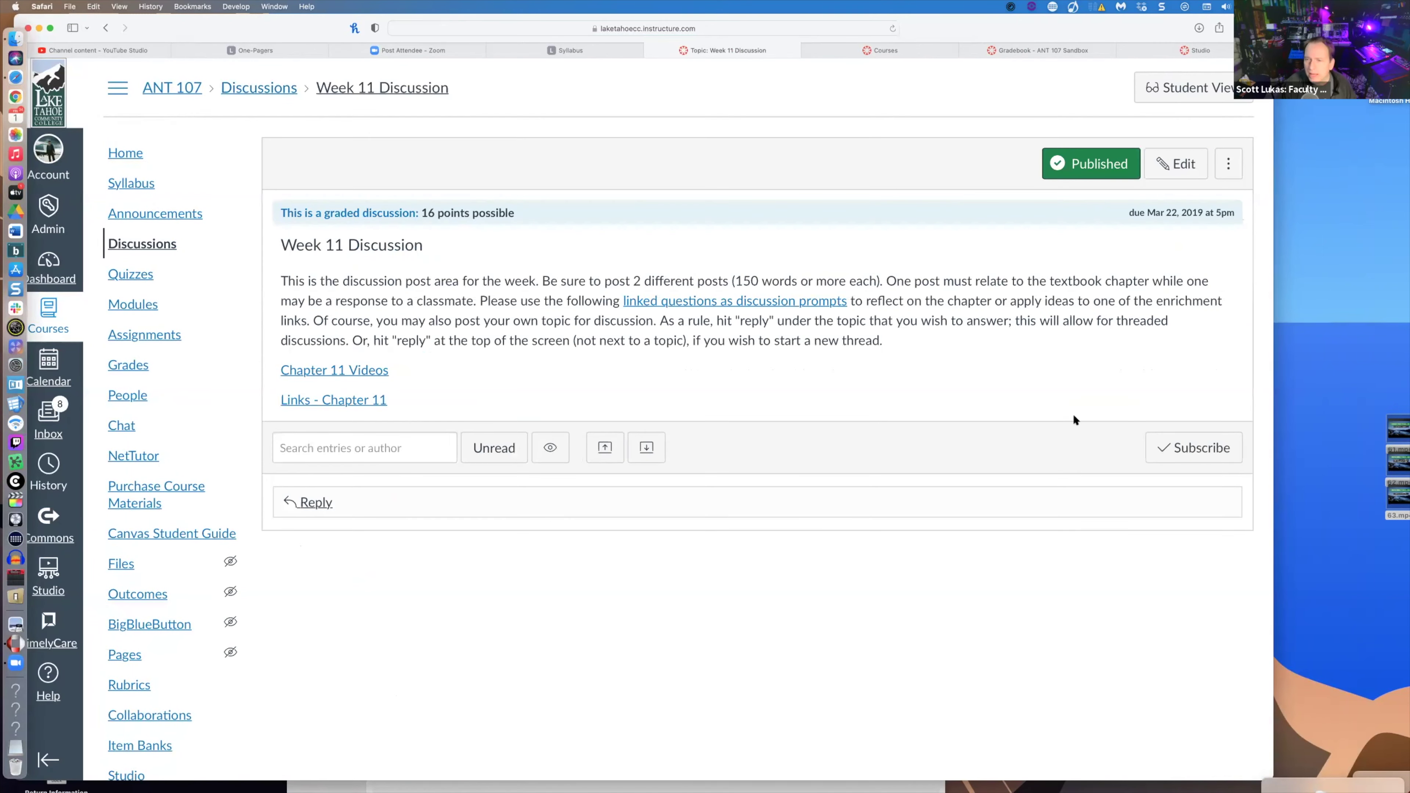
left_click_drag(1196, 43, 1181, 42)
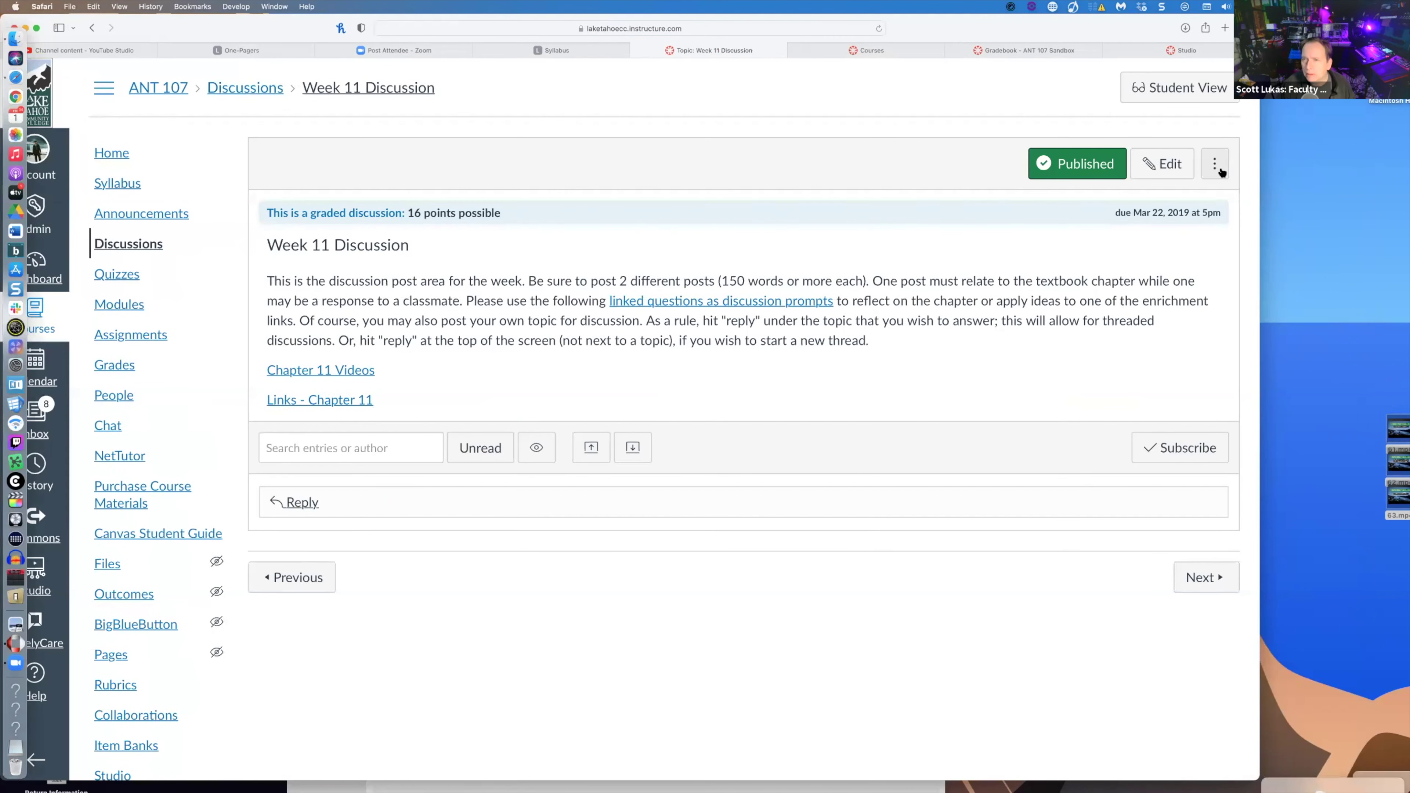
left_click(1221, 171)
left_click(1176, 297)
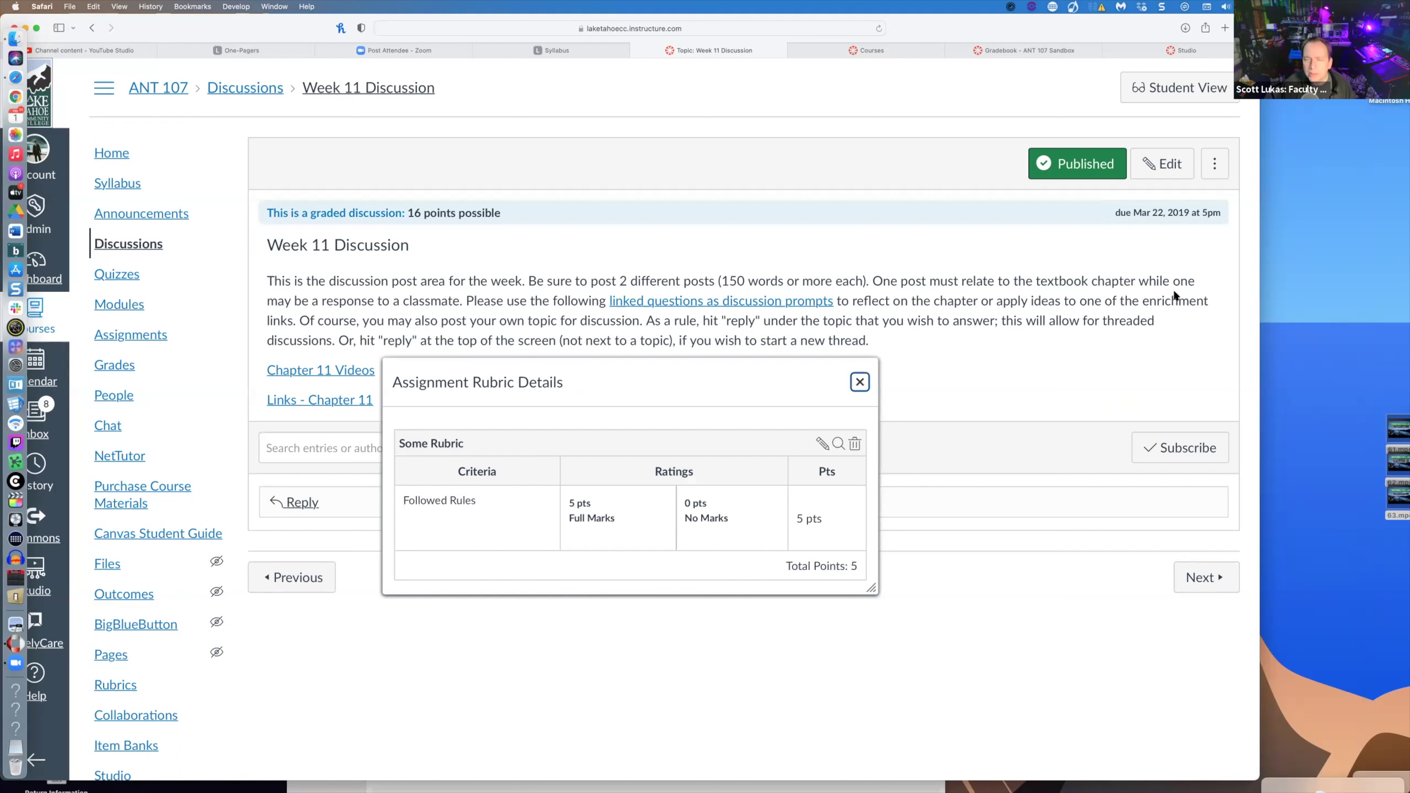
left_click(859, 382)
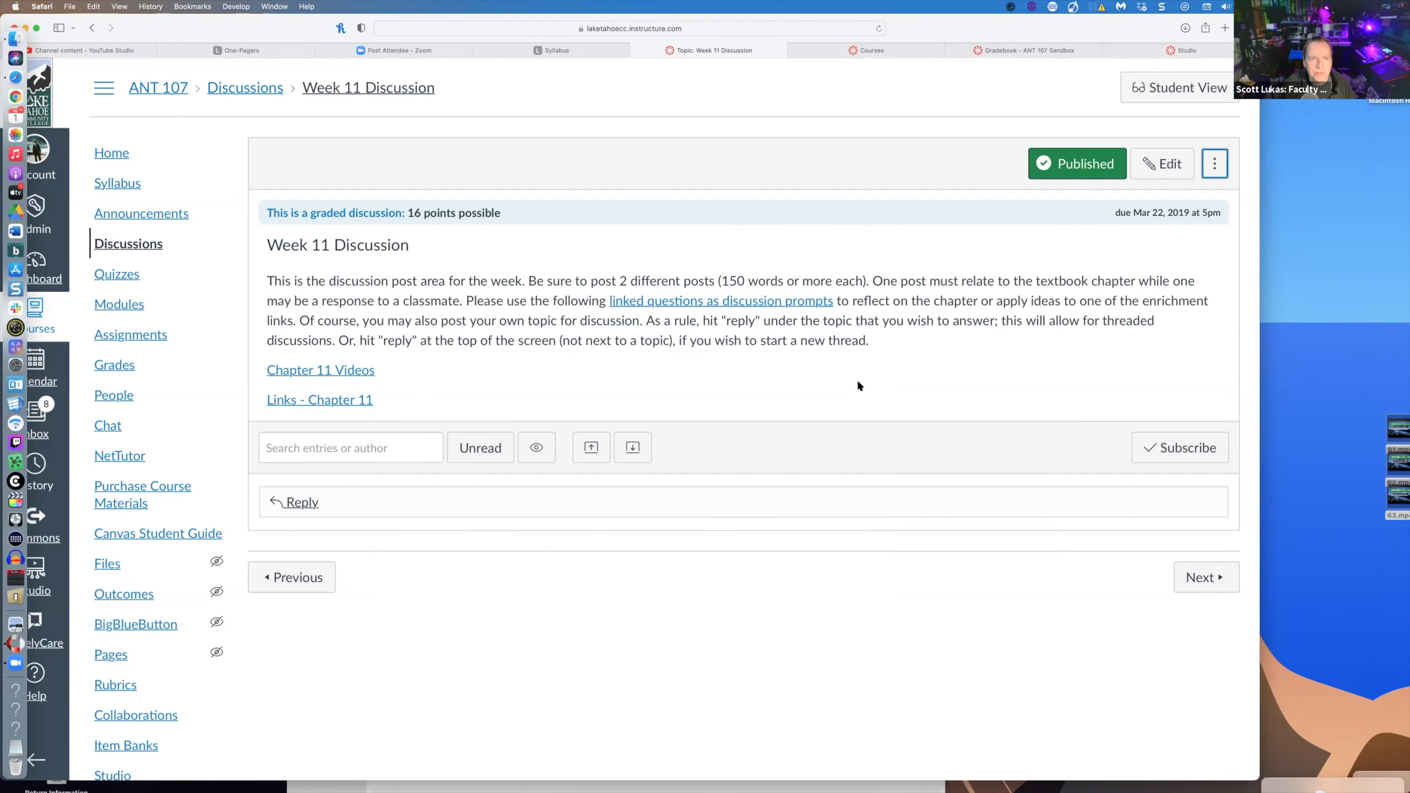
- Open the Week 10 Discussion from the discussions list and start adding a rubric to it
left_click(249, 88)
left_click_drag(284, 28, 289, 27)
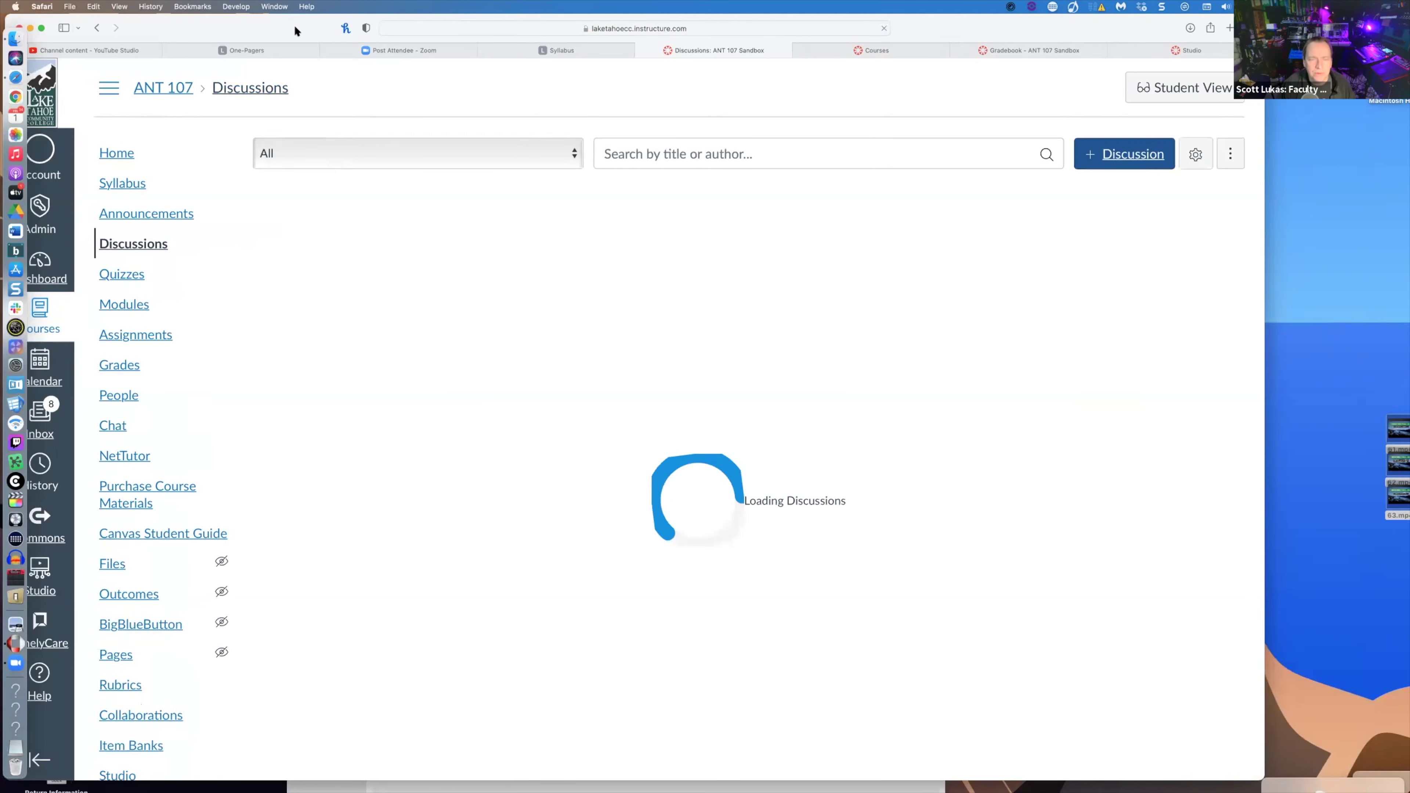
left_click(408, 423)
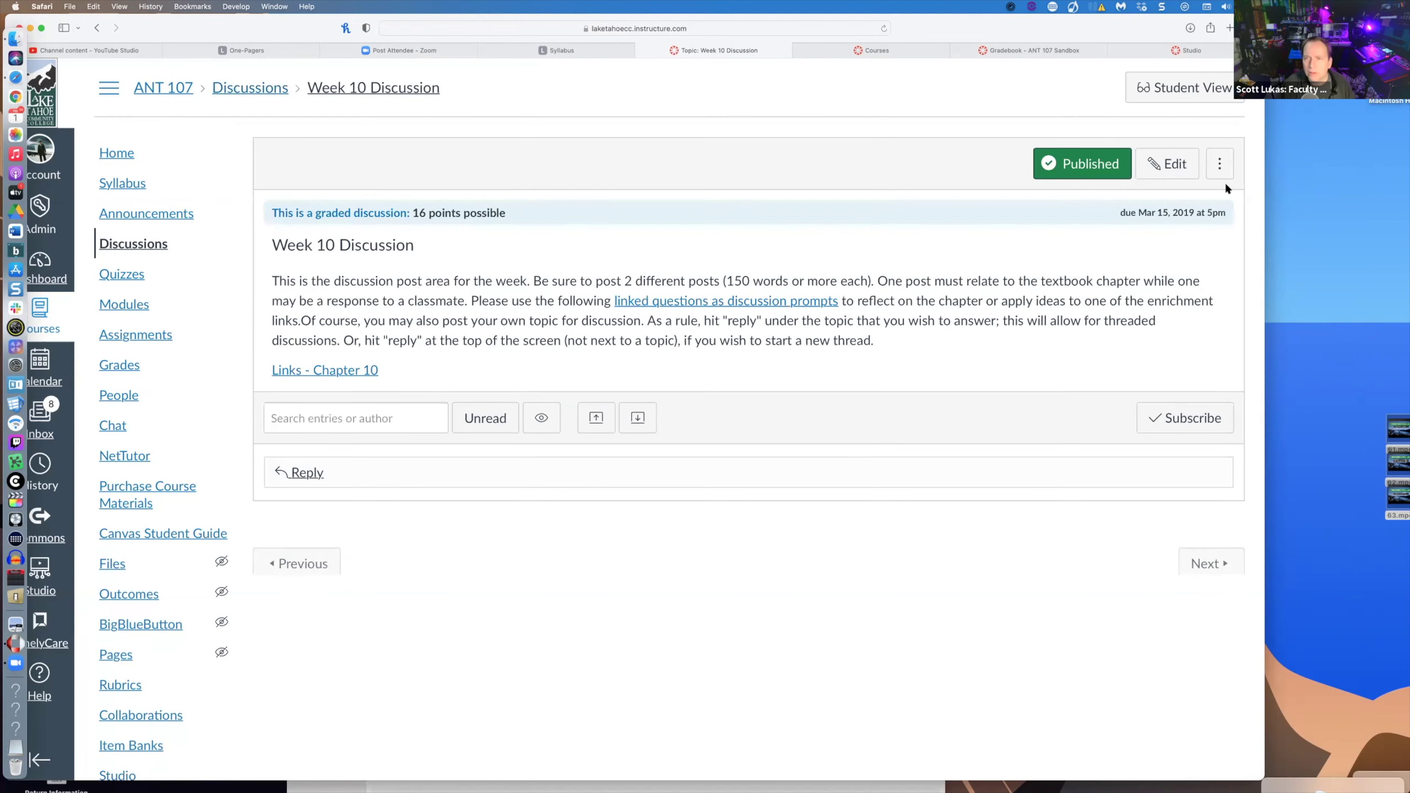
left_click(1219, 164)
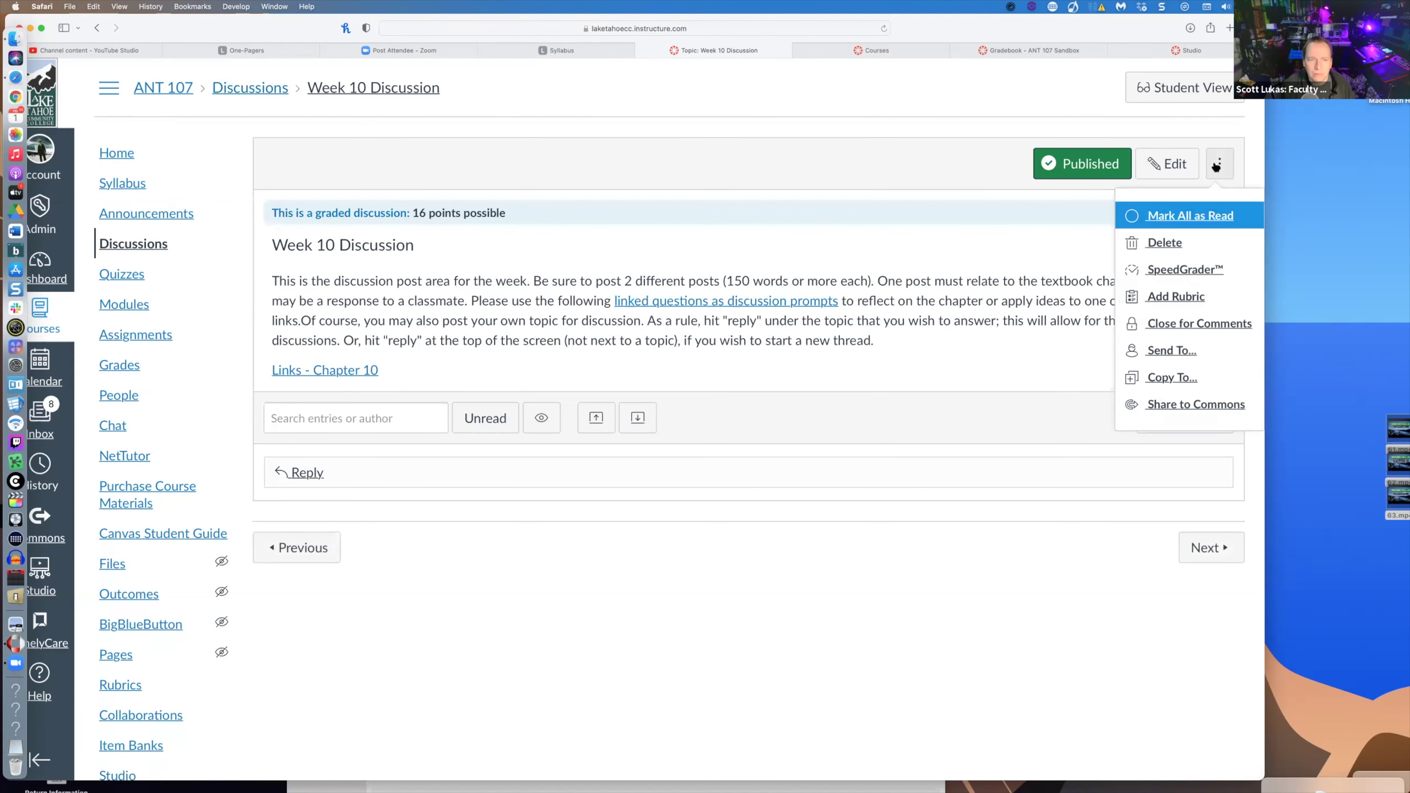
left_click(1188, 294)
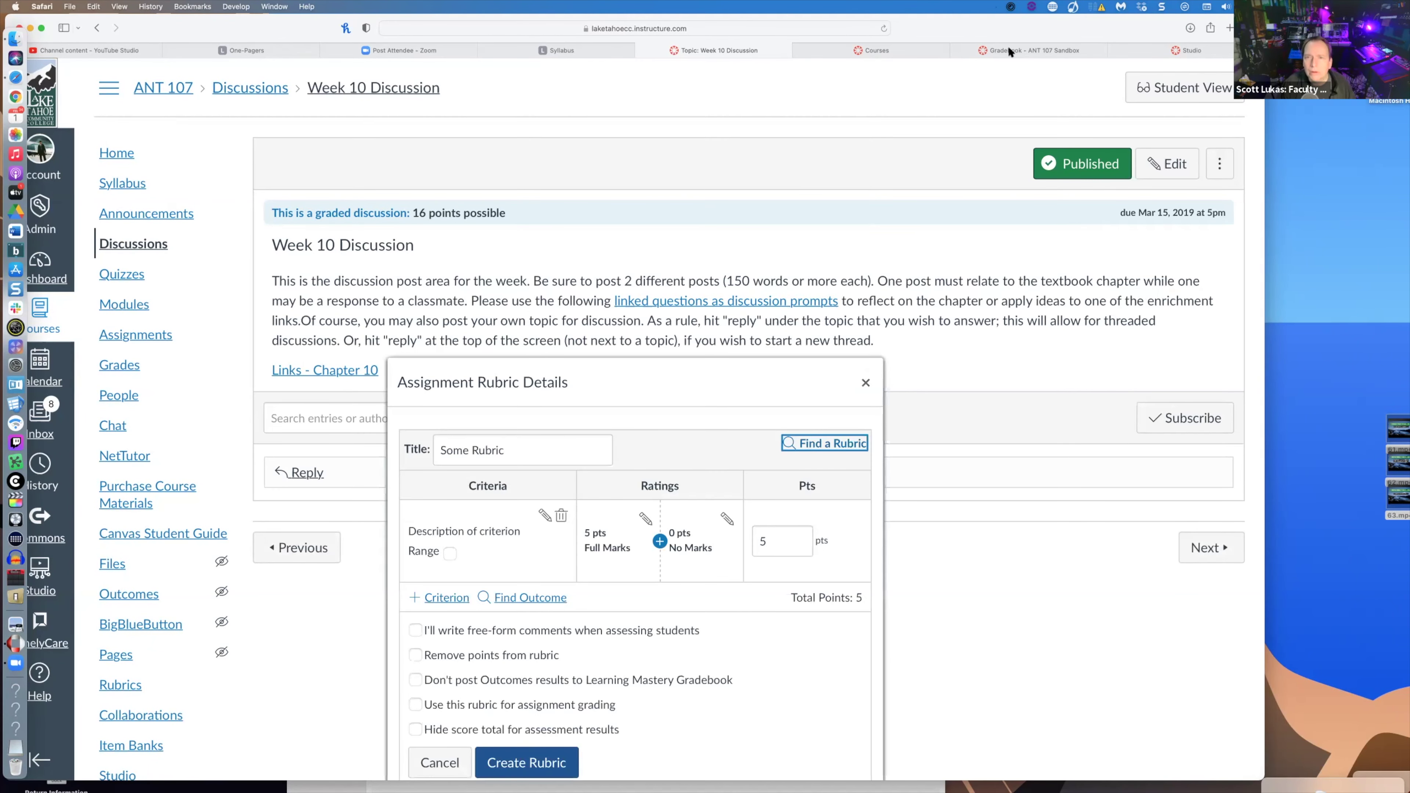
- Browse the existing rubrics and attach the General Homework Assignment rubric from a Magic Witchcraft and Religion course to the Week 10 Discussion
left_click(827, 445)
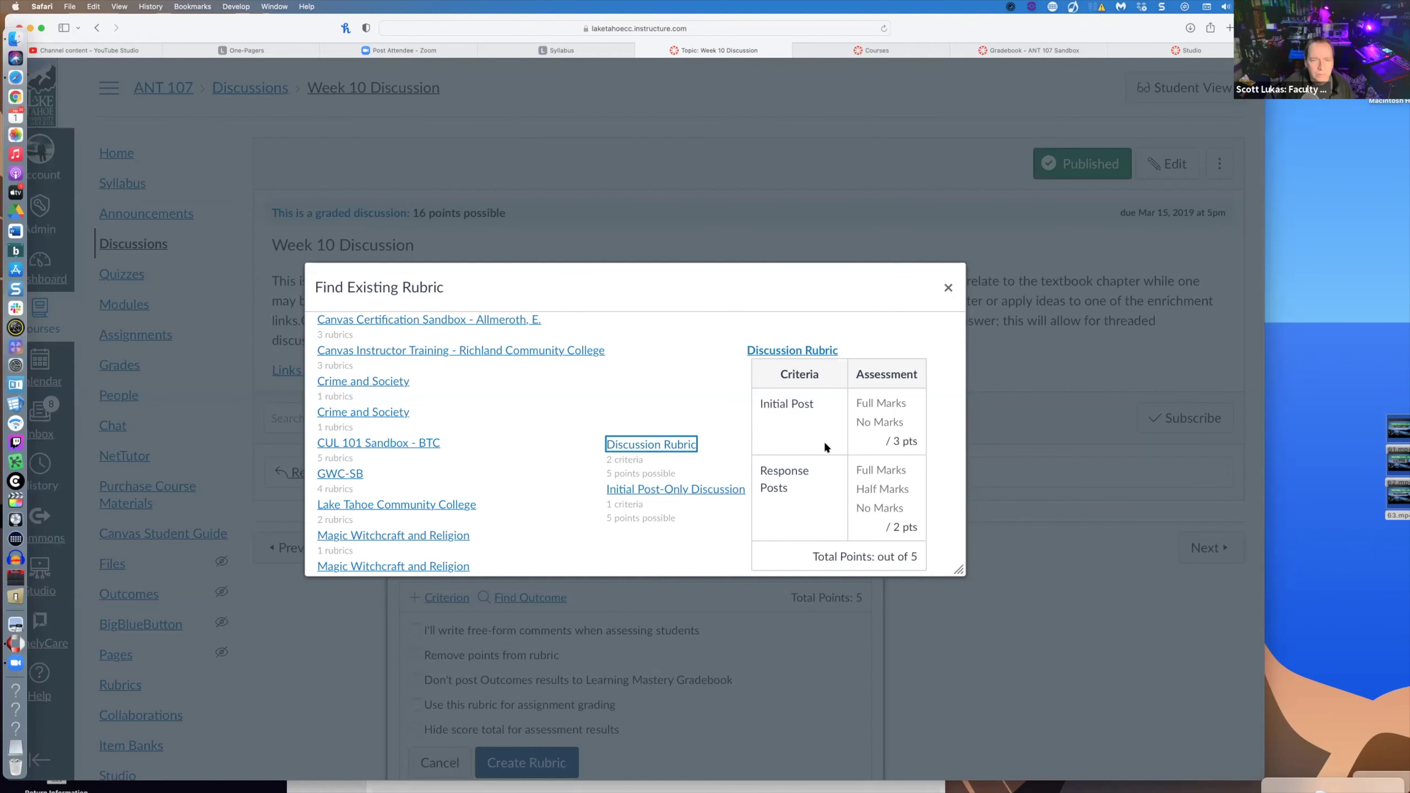
scroll(422, 454, "up", 5)
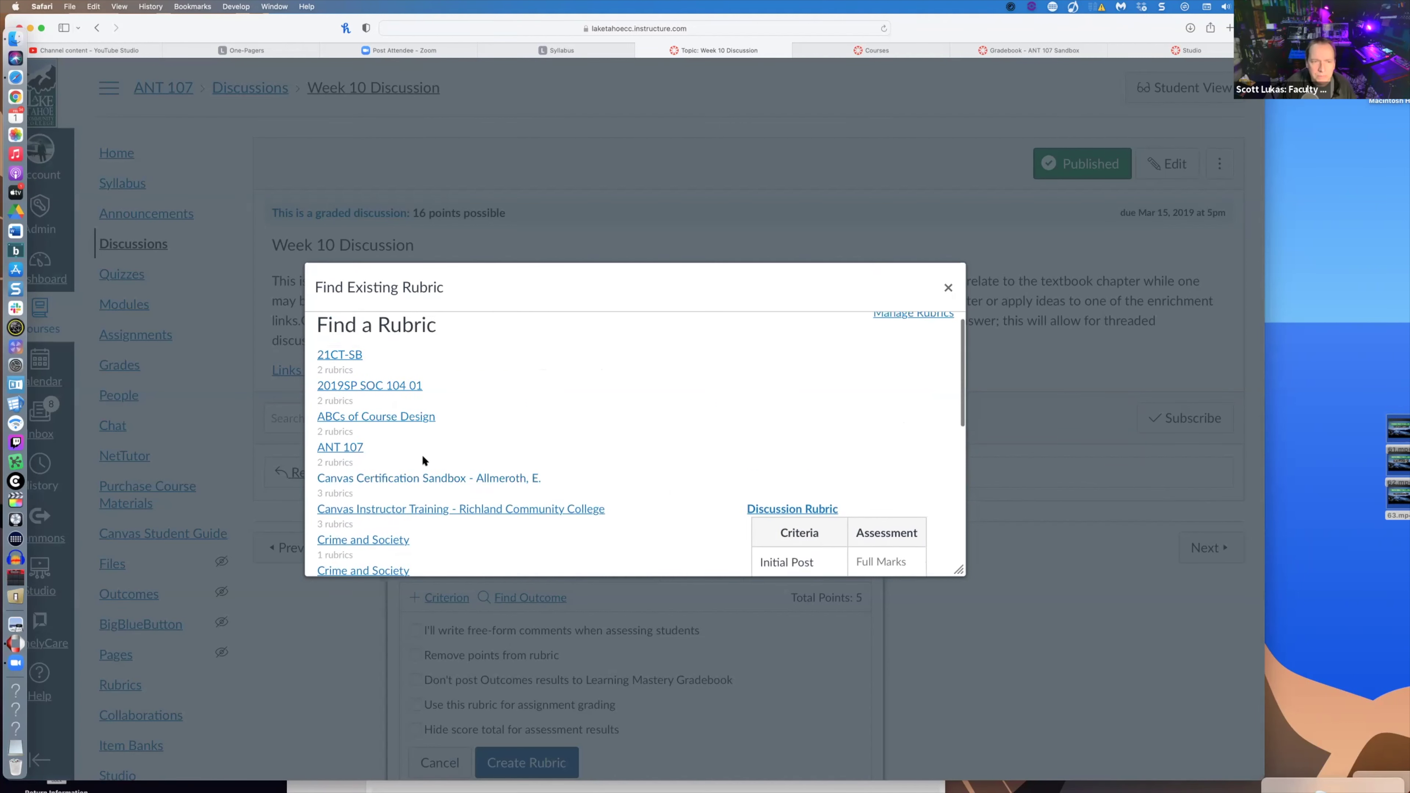
scroll(423, 452, "down", 2)
scroll(426, 458, "down", 5)
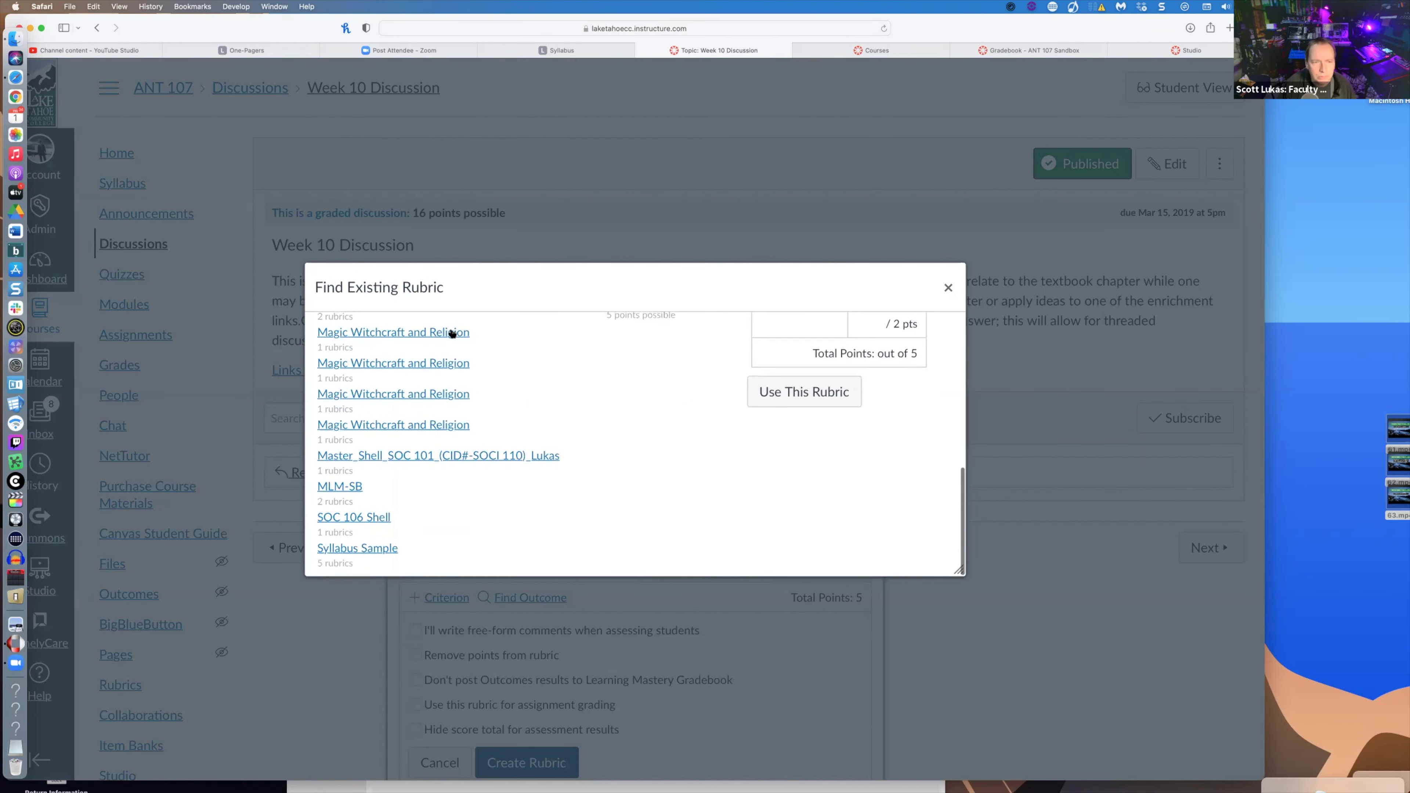
scroll(617, 391, "up", 2)
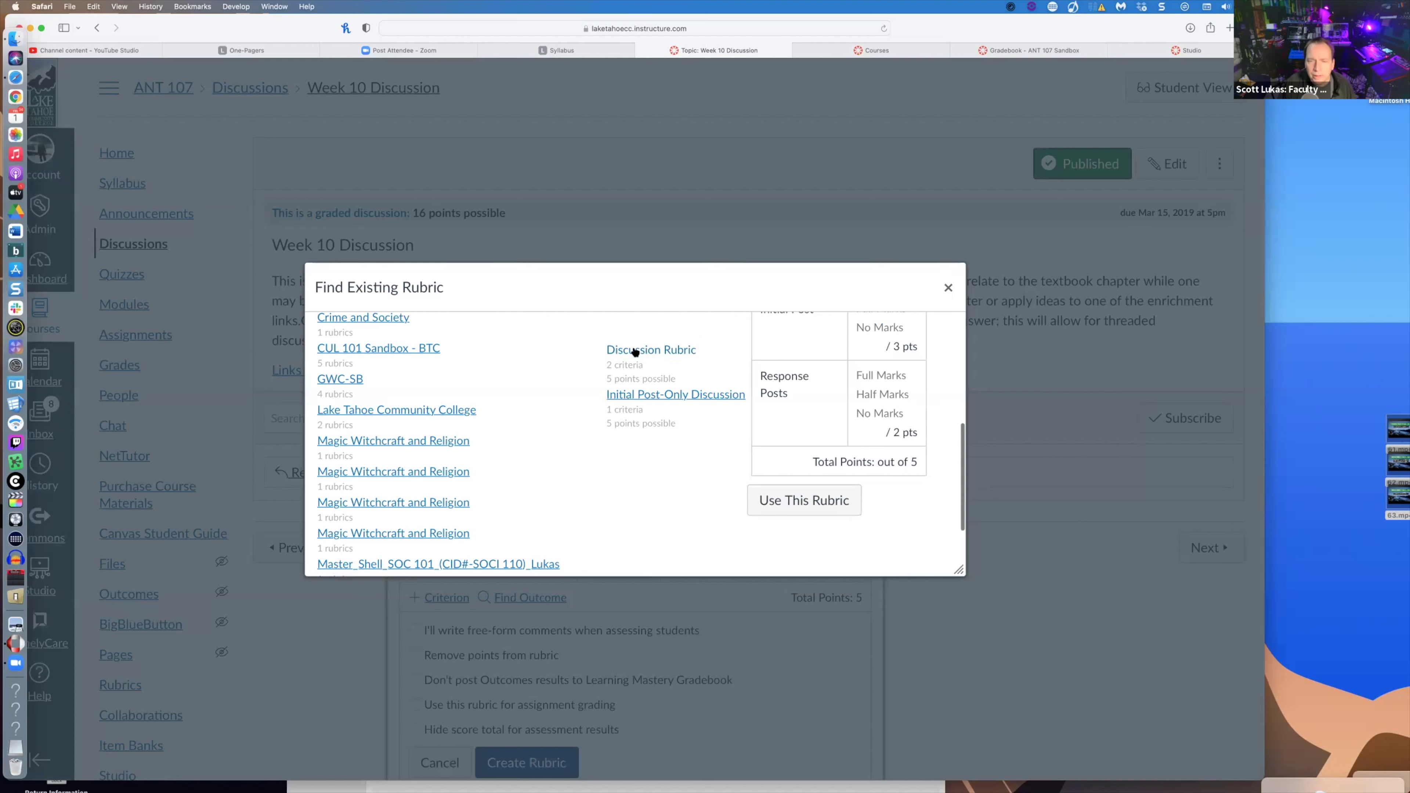
left_click(412, 471)
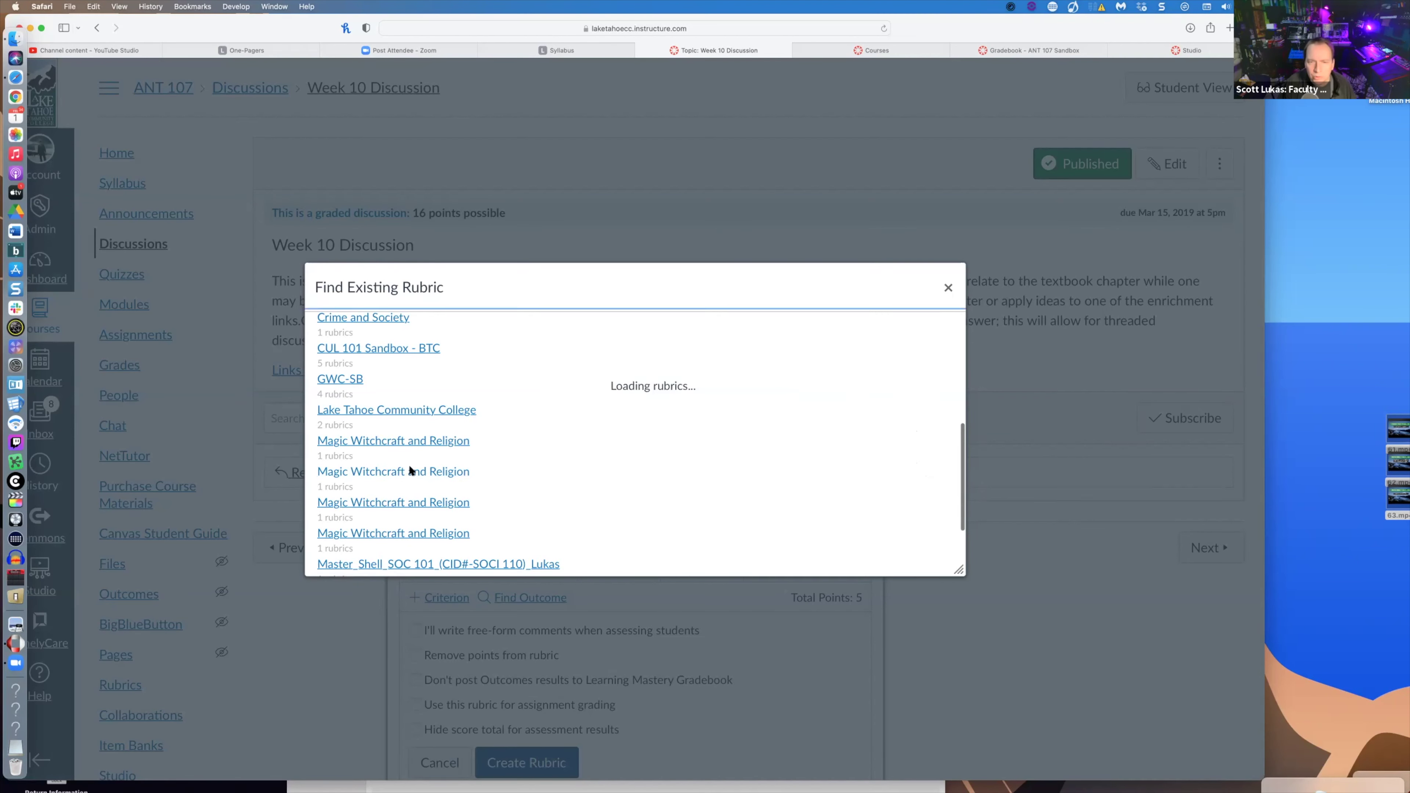
scroll(876, 428, "up", 5)
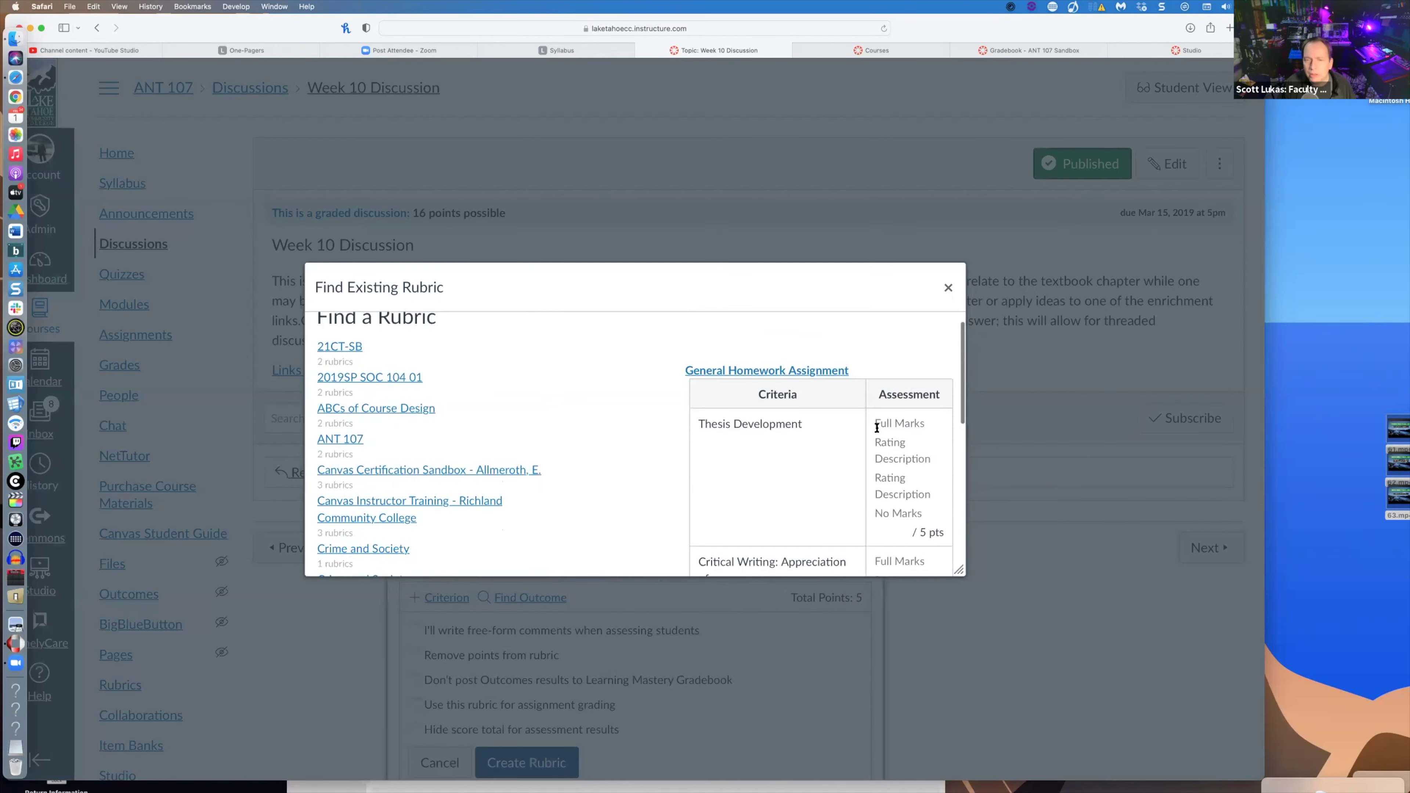
scroll(841, 478, "down", 3)
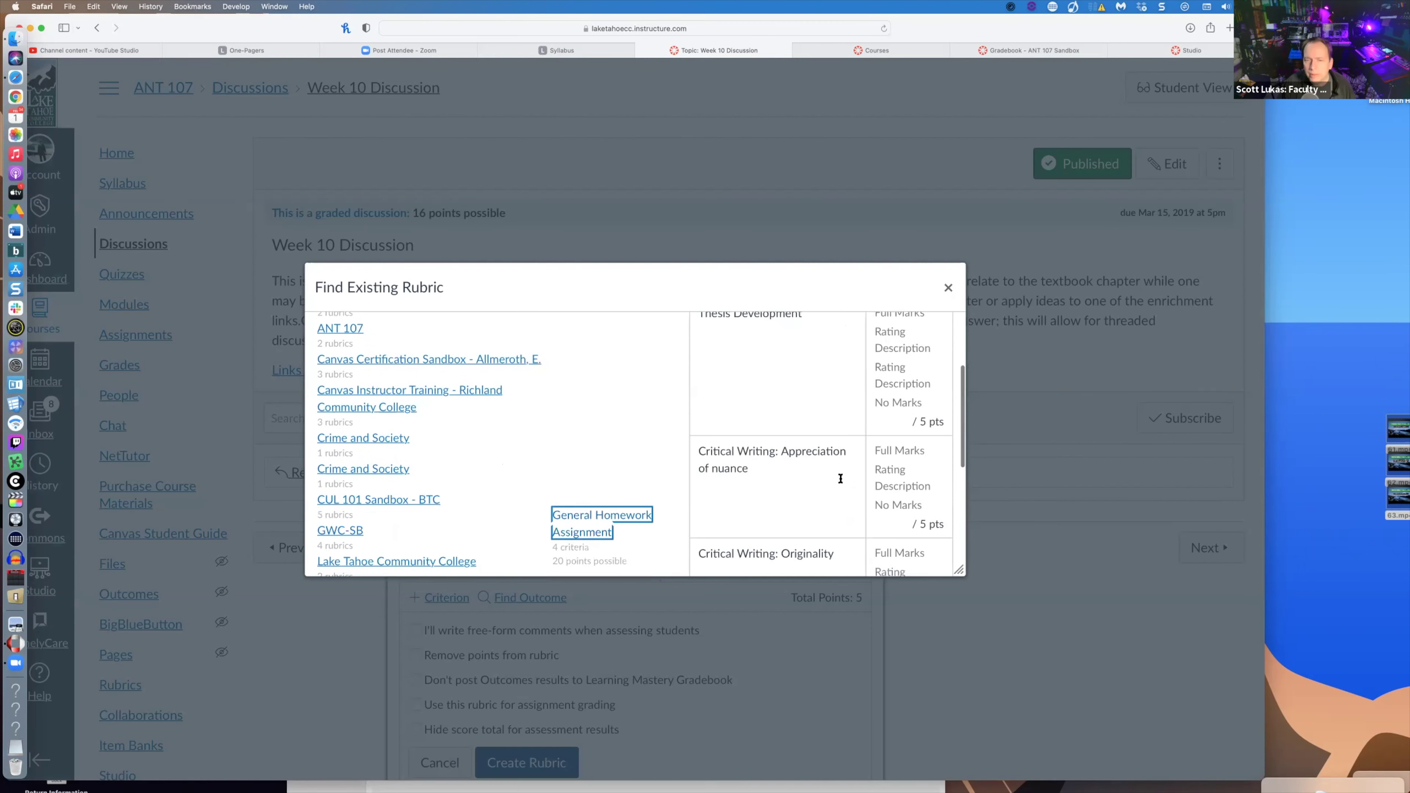
scroll(831, 477, "down", 10)
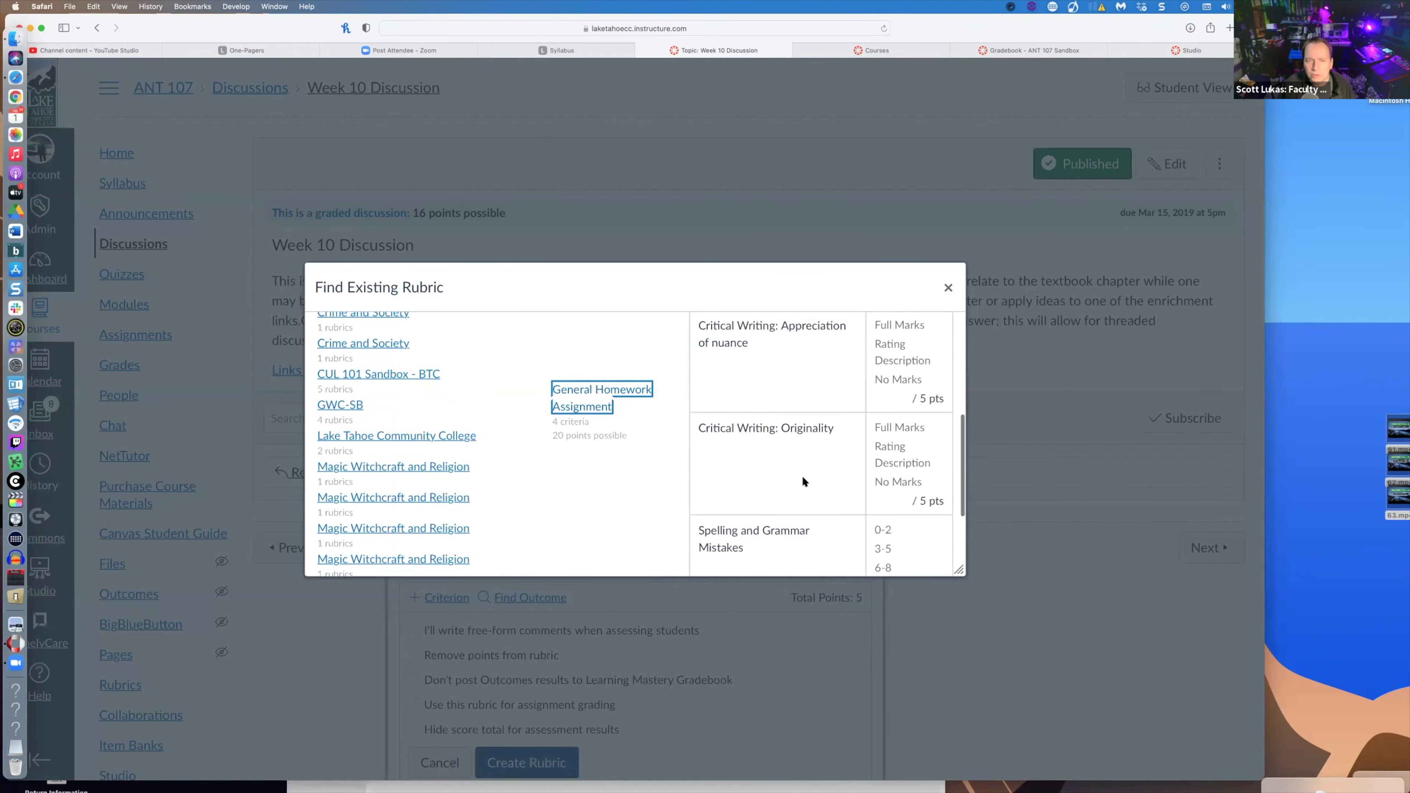
left_click(744, 522)
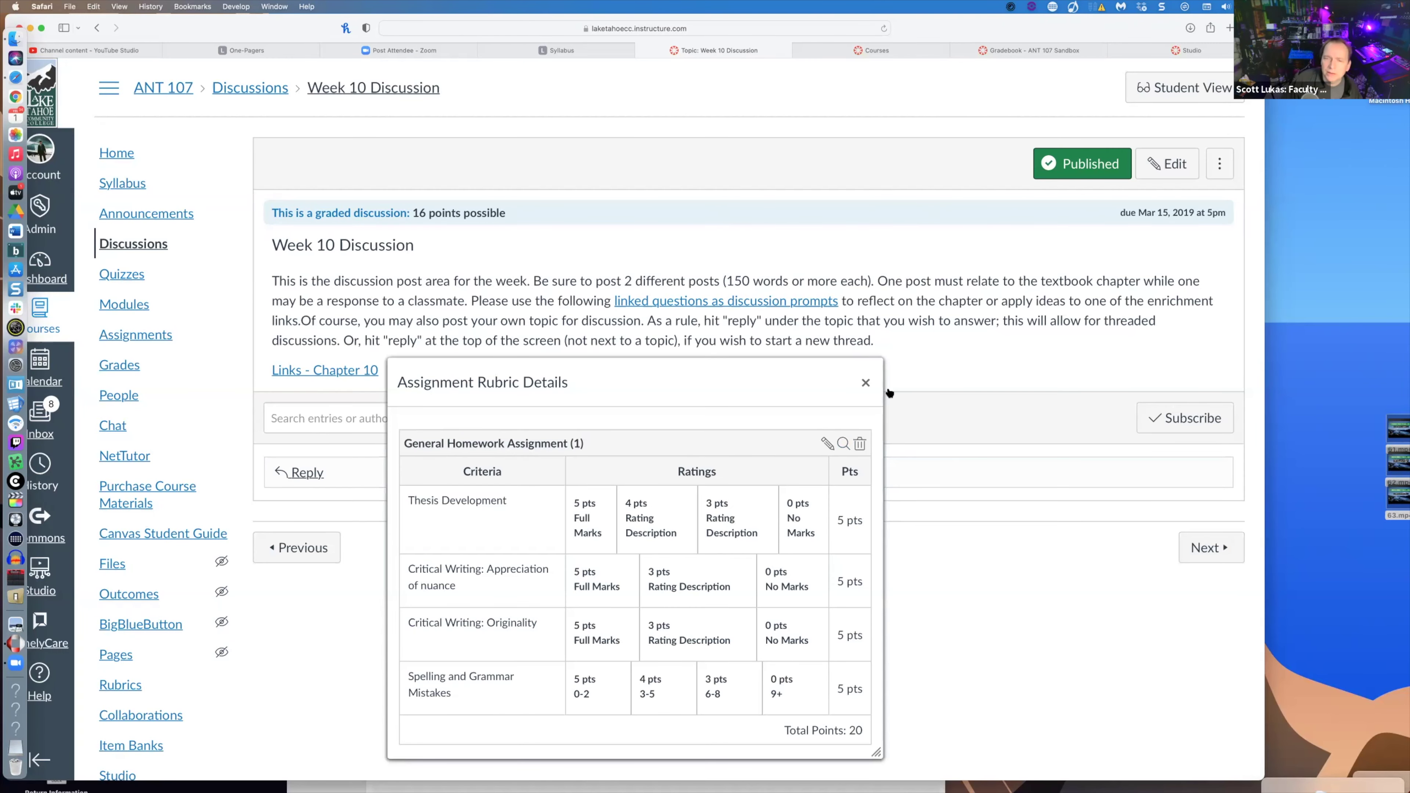
left_click(865, 383)
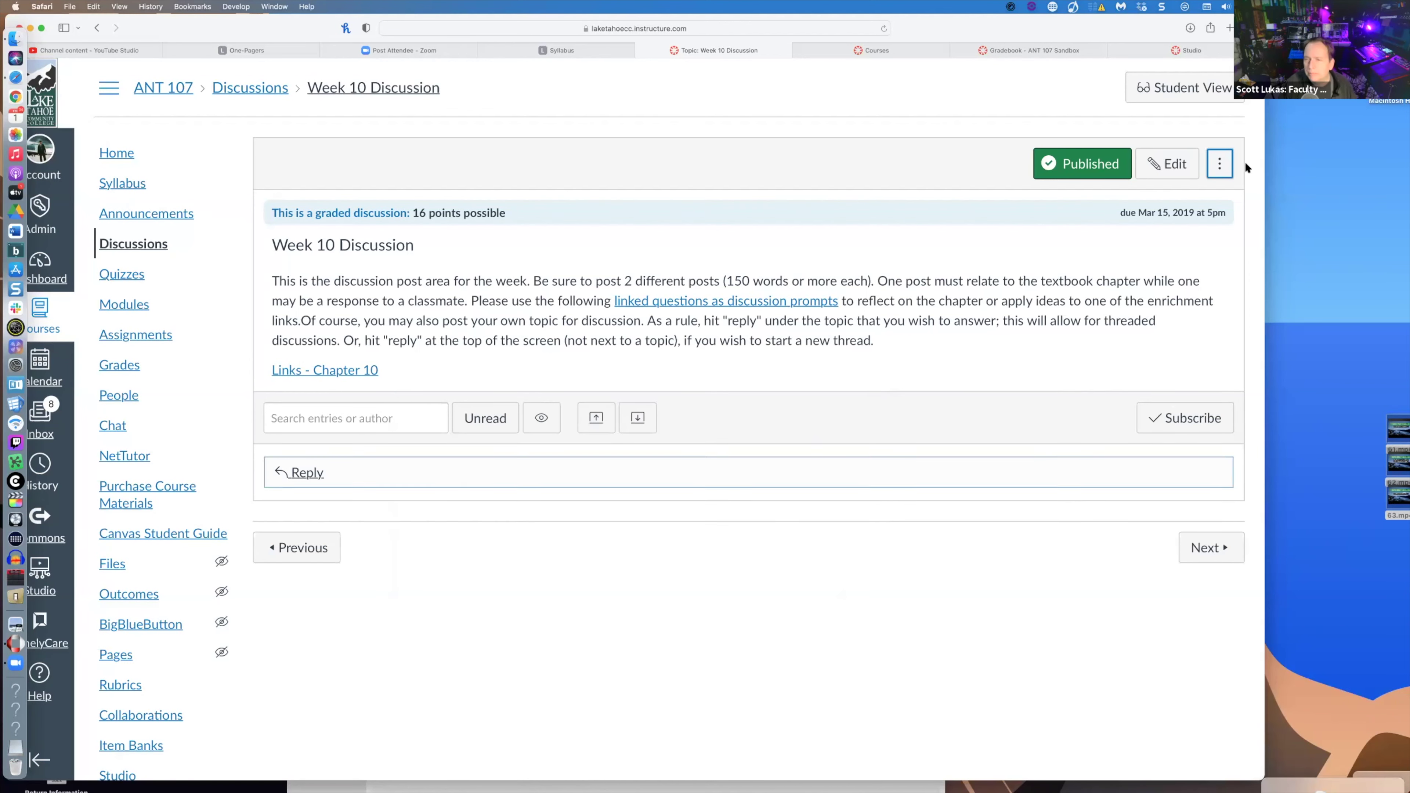
- View the rubric attached to the Week 10 Discussion, including its criteria and ratings, and close it
left_click(1217, 166)
left_click(1176, 294)
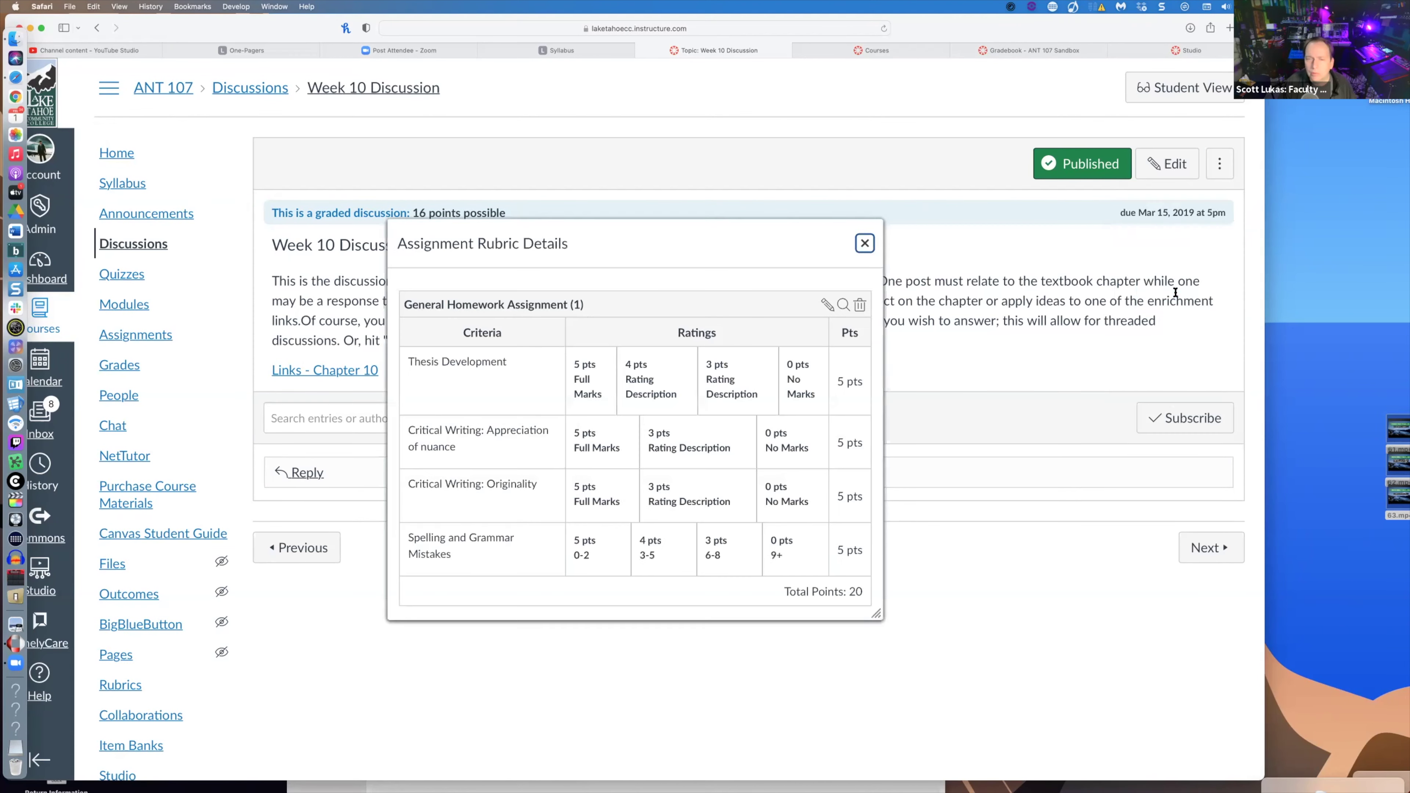
scroll(656, 427, "down", 2)
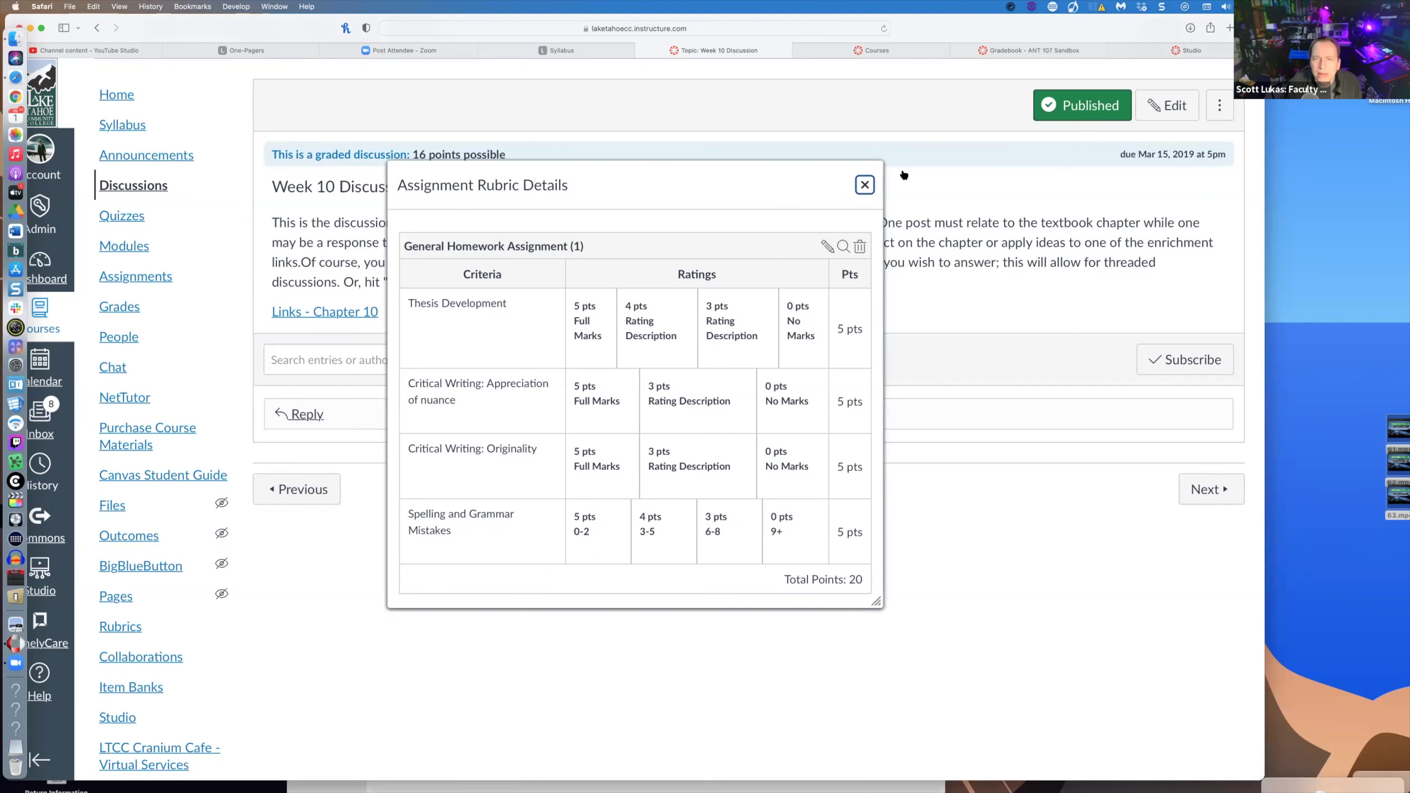
key("Escape")
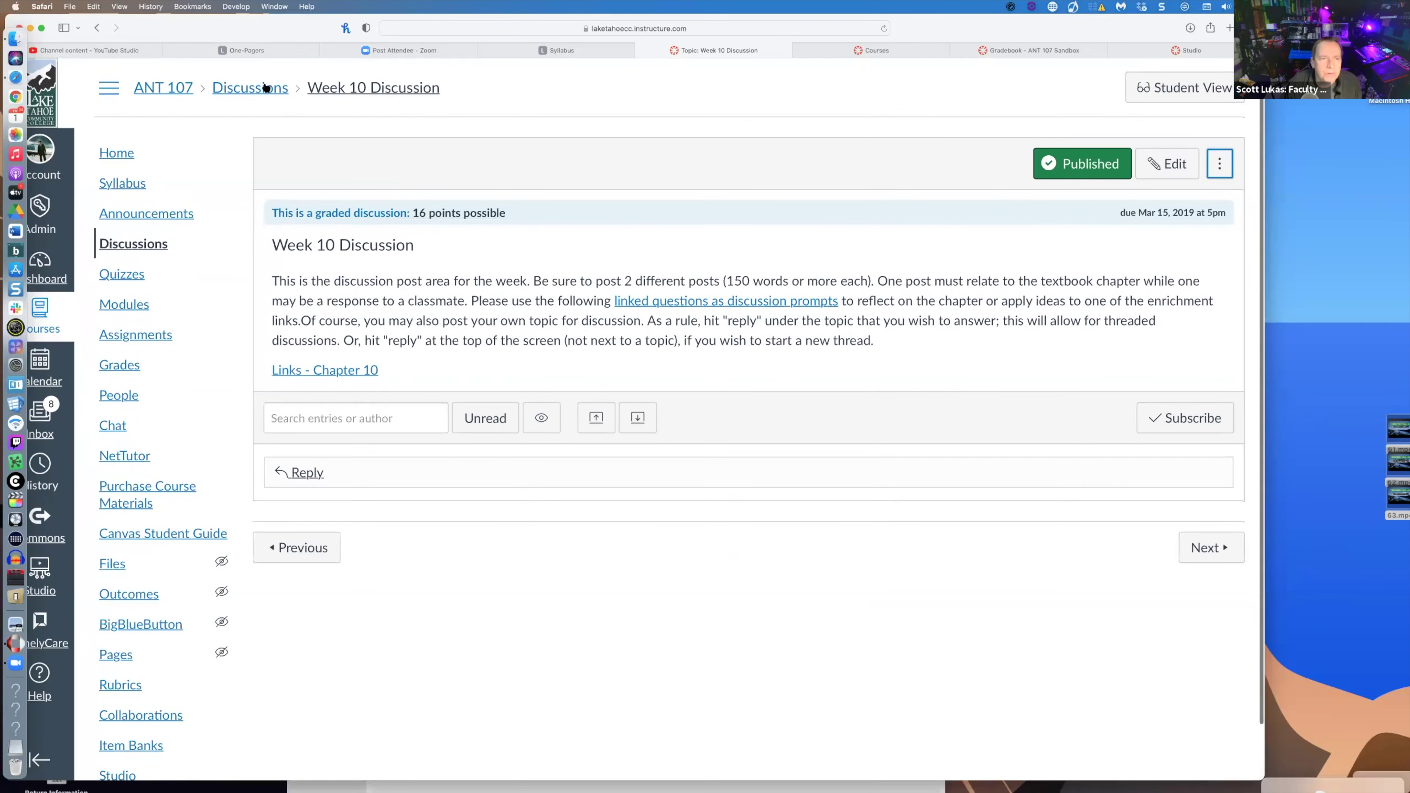
- Open the Week 9 Discussion from the discussions list and start adding a rubric to it
left_click(271, 87)
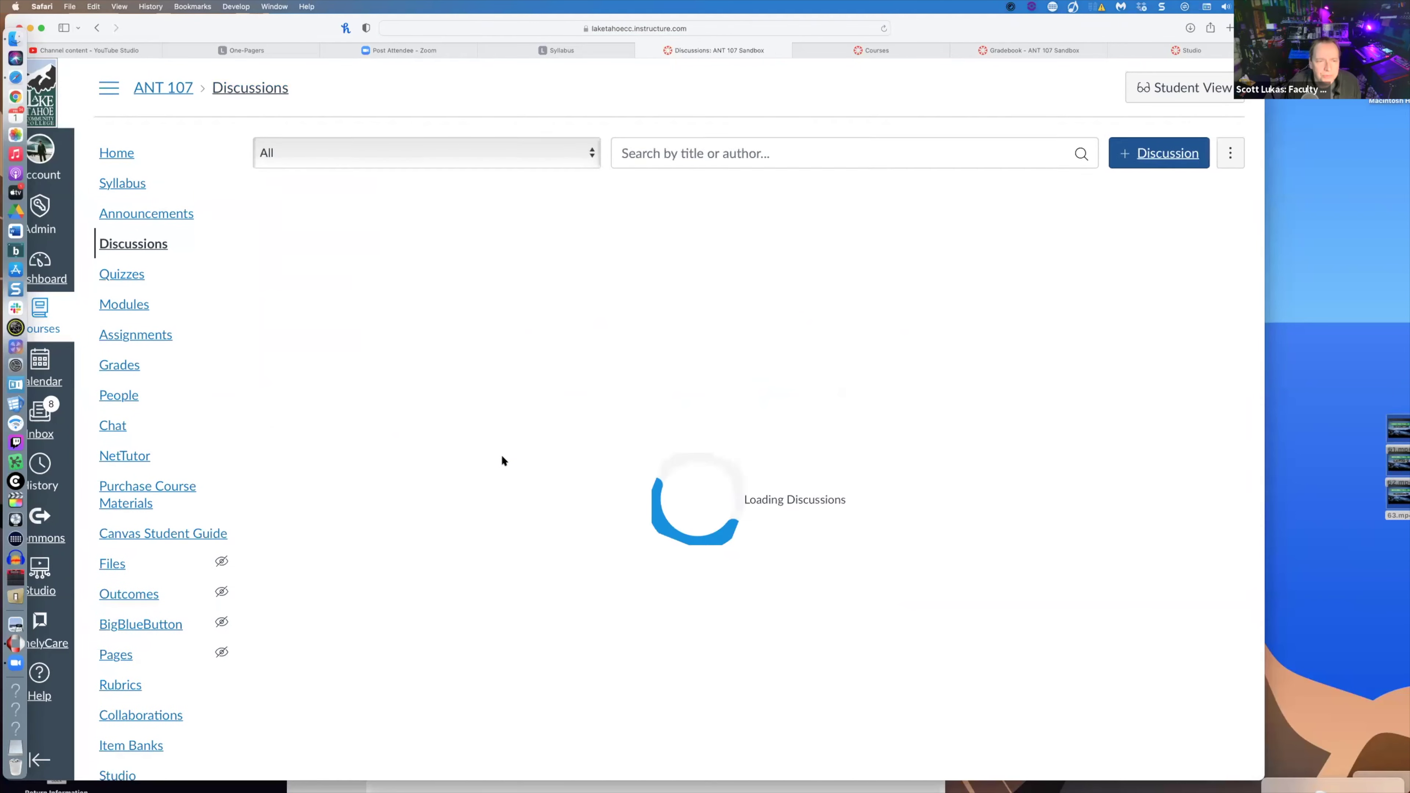
left_click(409, 493)
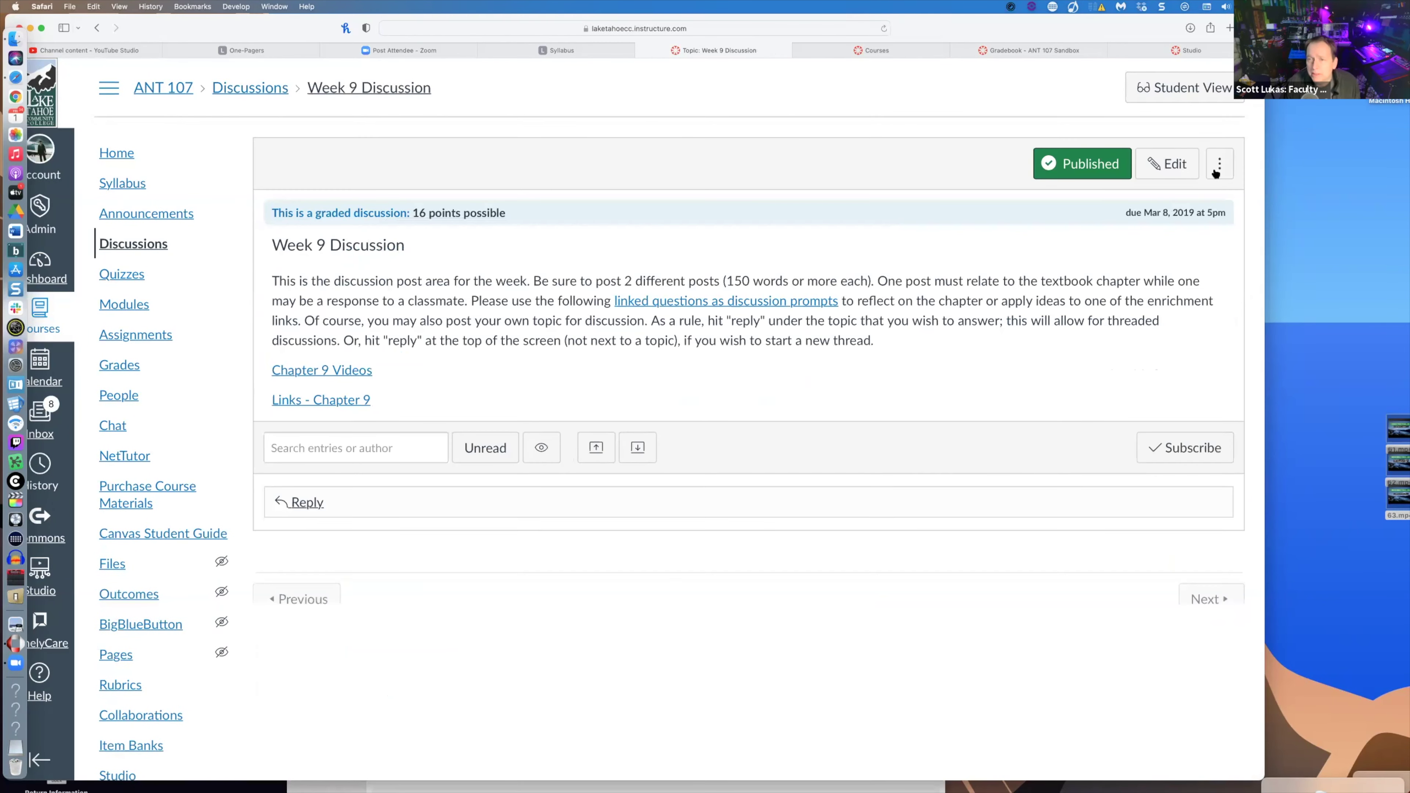
left_click(1220, 163)
left_click(1167, 303)
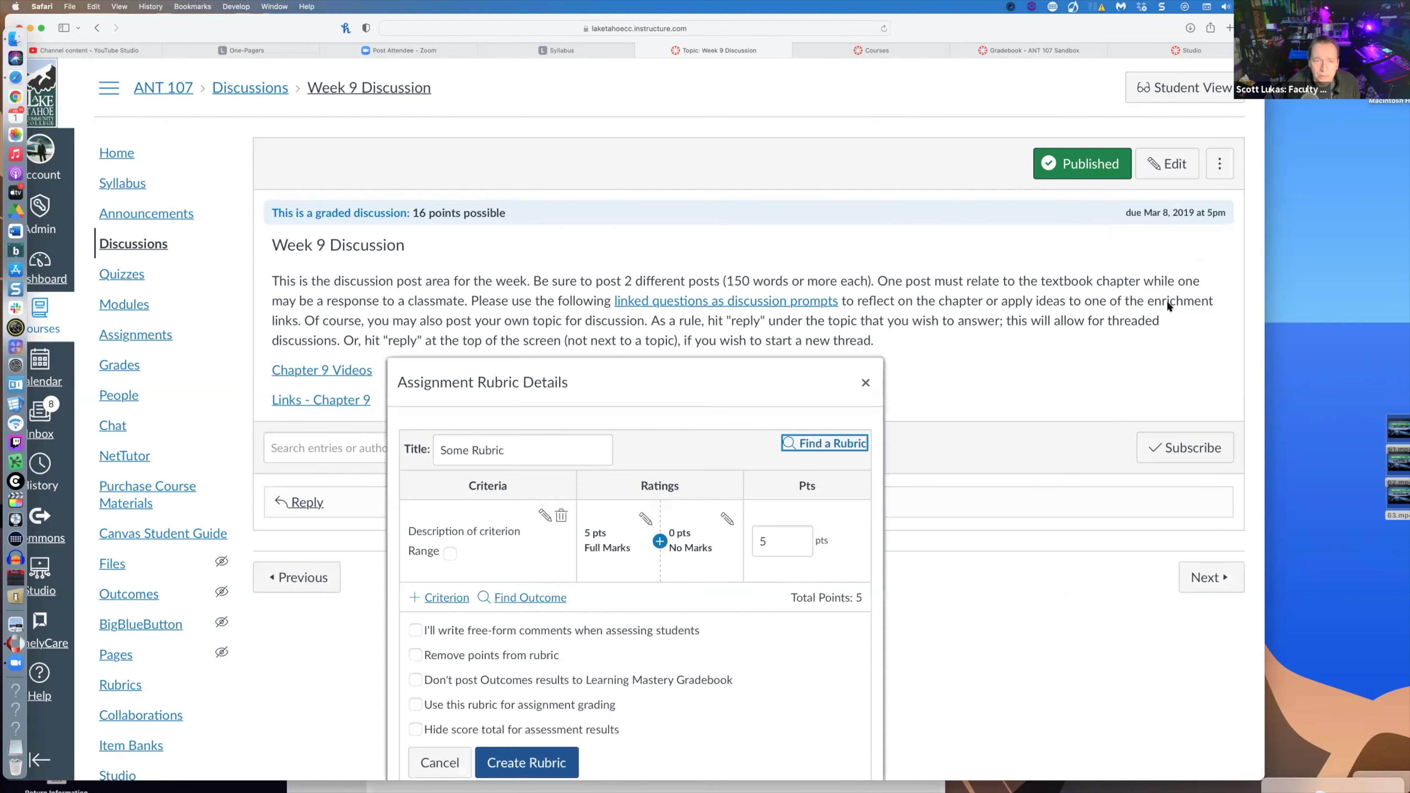
- Browse the existing rubrics for the Week 9 Discussion, preview General Homework Assignment from a Magic Witchcraft and Religion course, and close without attaching it
left_click(821, 443)
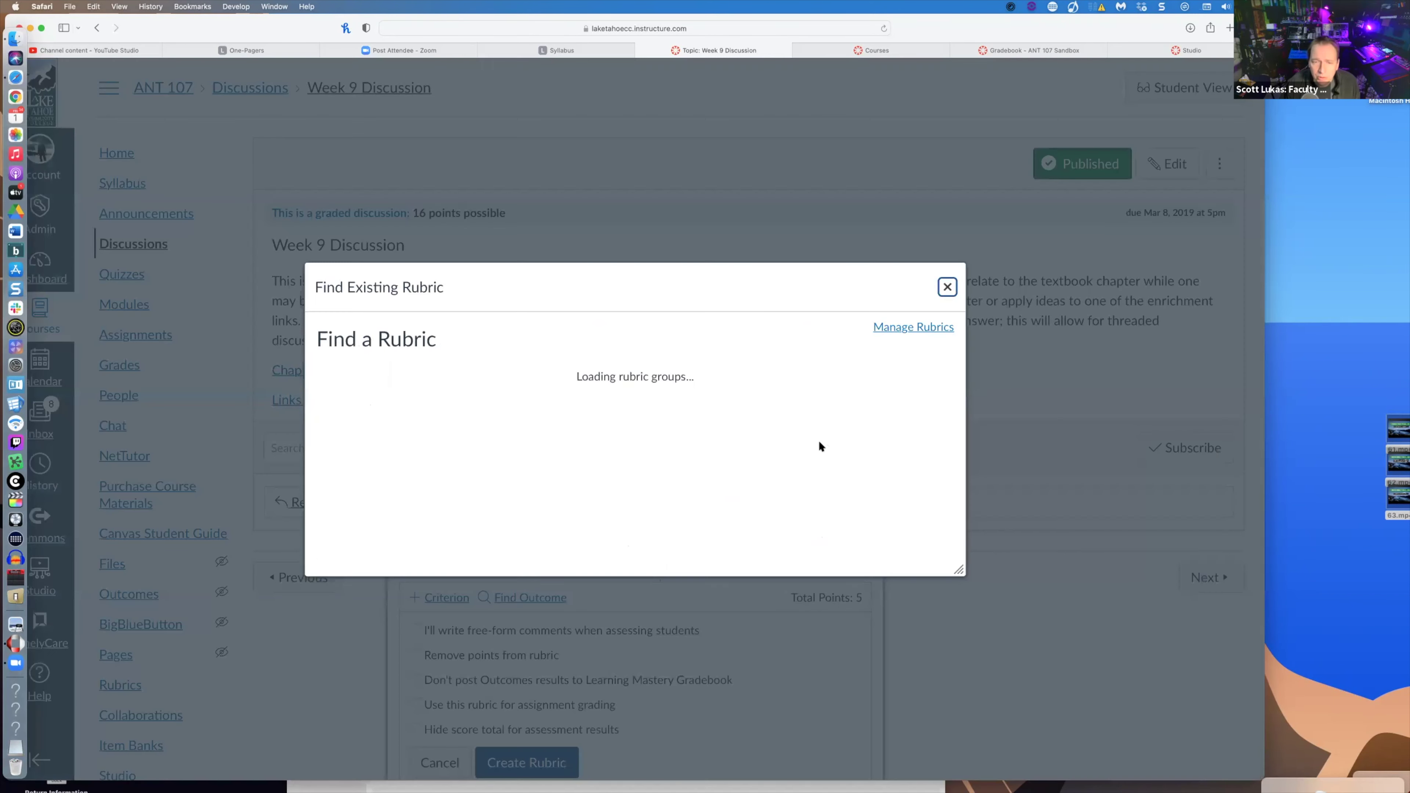
scroll(518, 358, "down", 5)
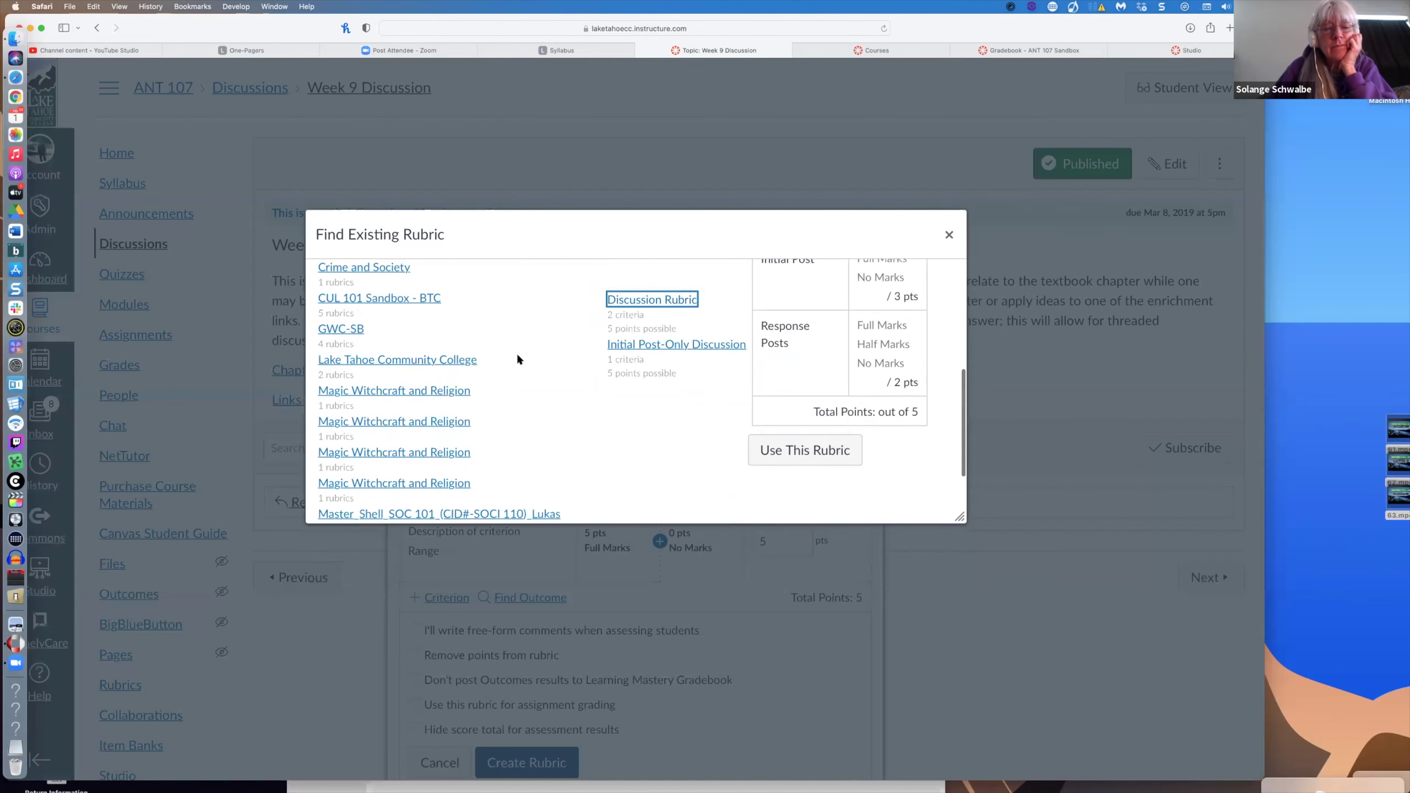
scroll(517, 358, "up", 3)
scroll(517, 359, "up", 2)
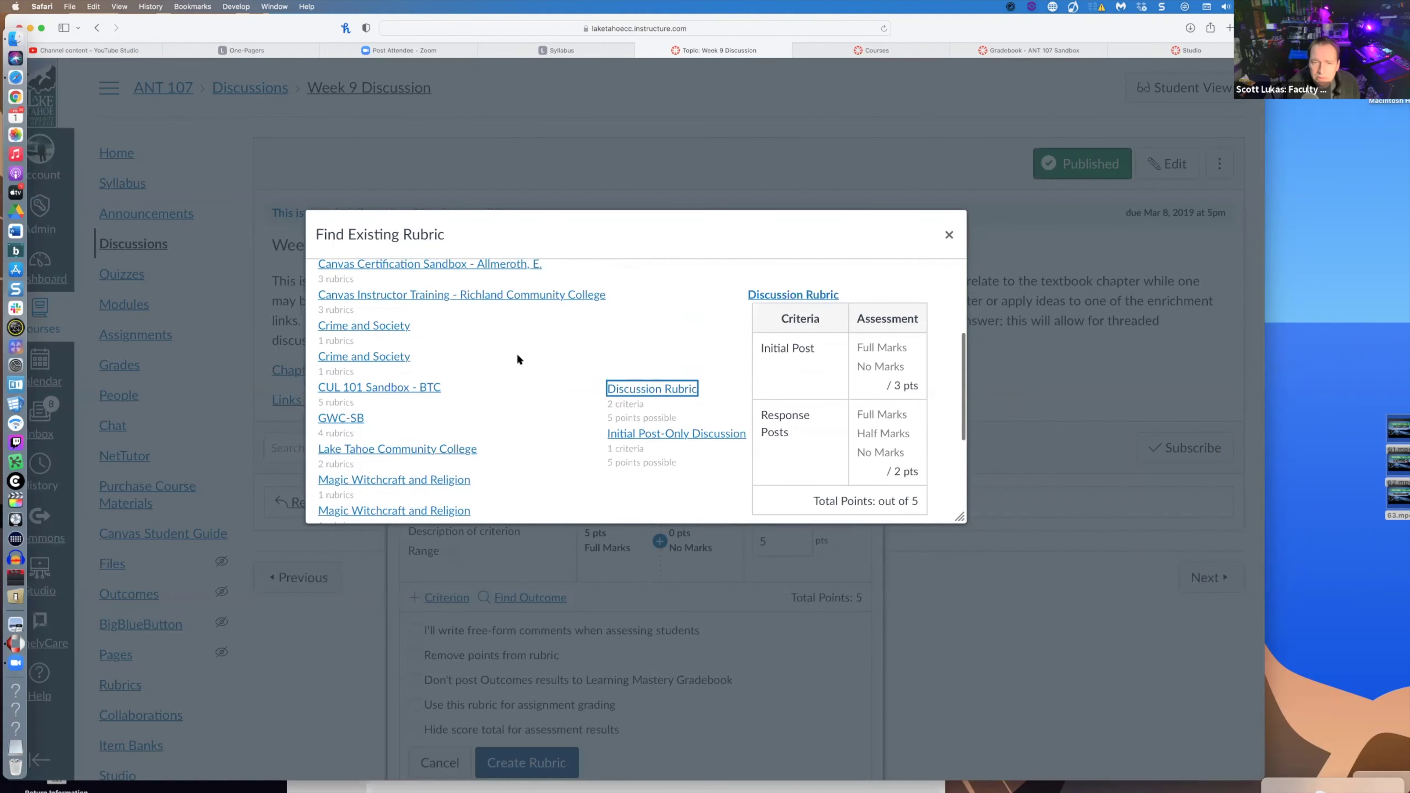
scroll(517, 359, "down", 2)
scroll(517, 359, "down", 1)
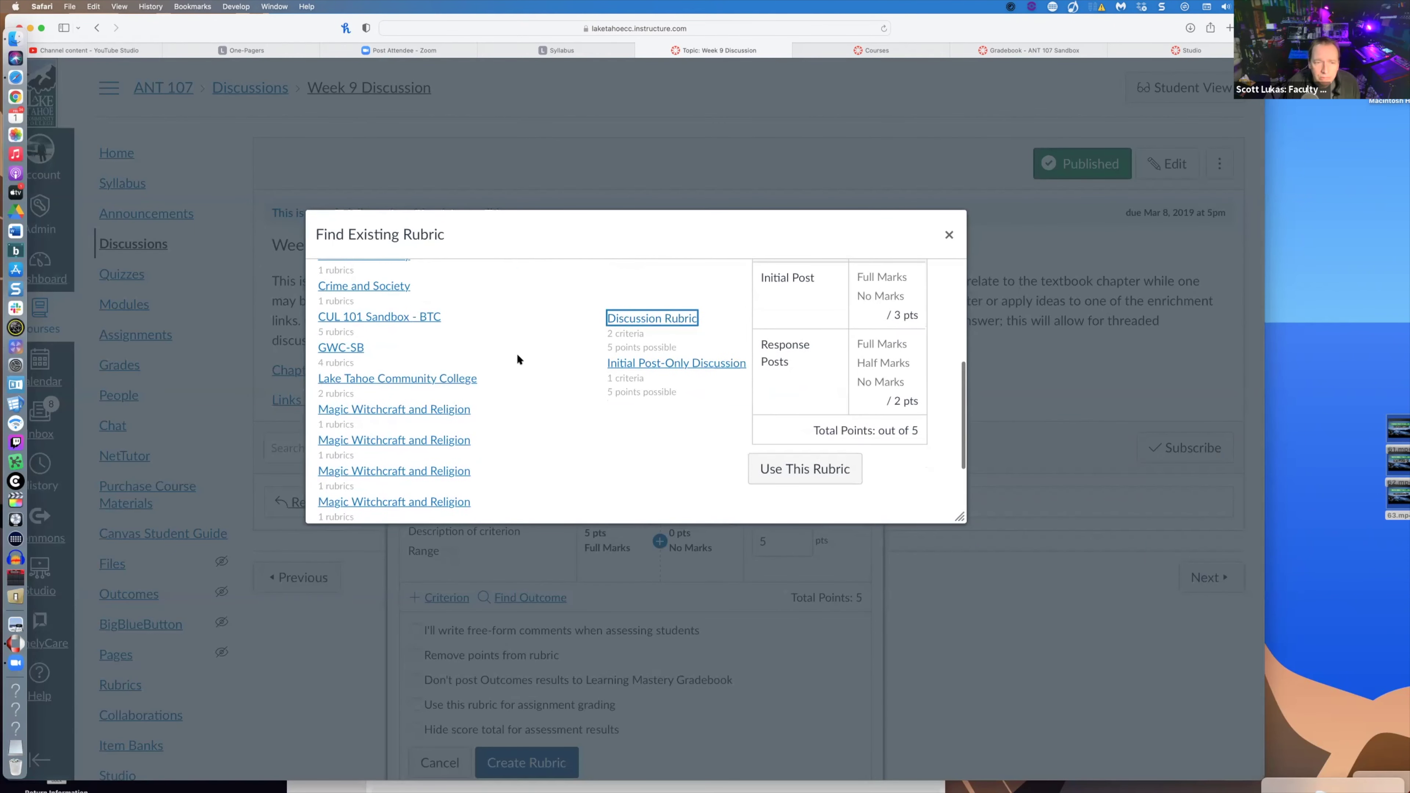
left_click(449, 412)
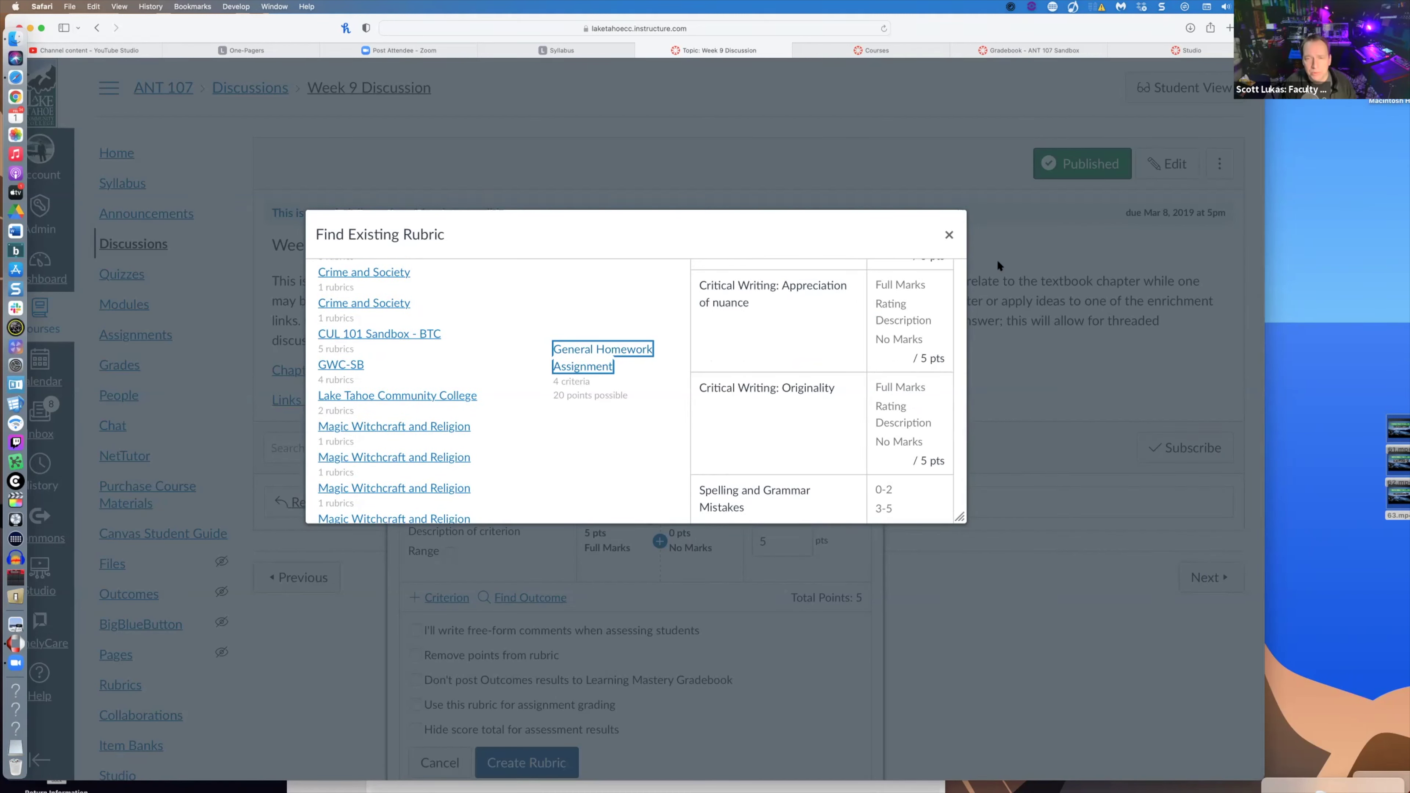
left_click(949, 234)
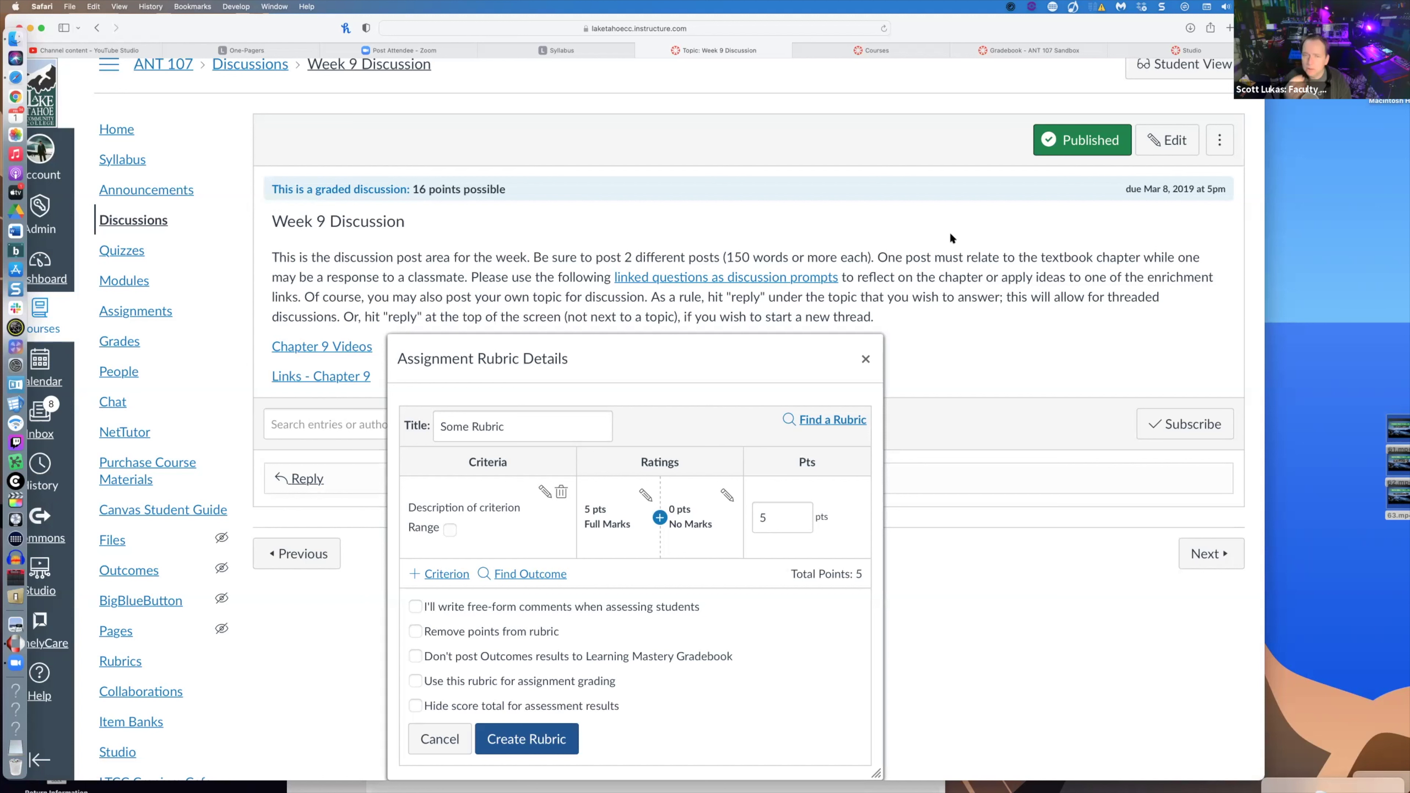
left_click(865, 359)
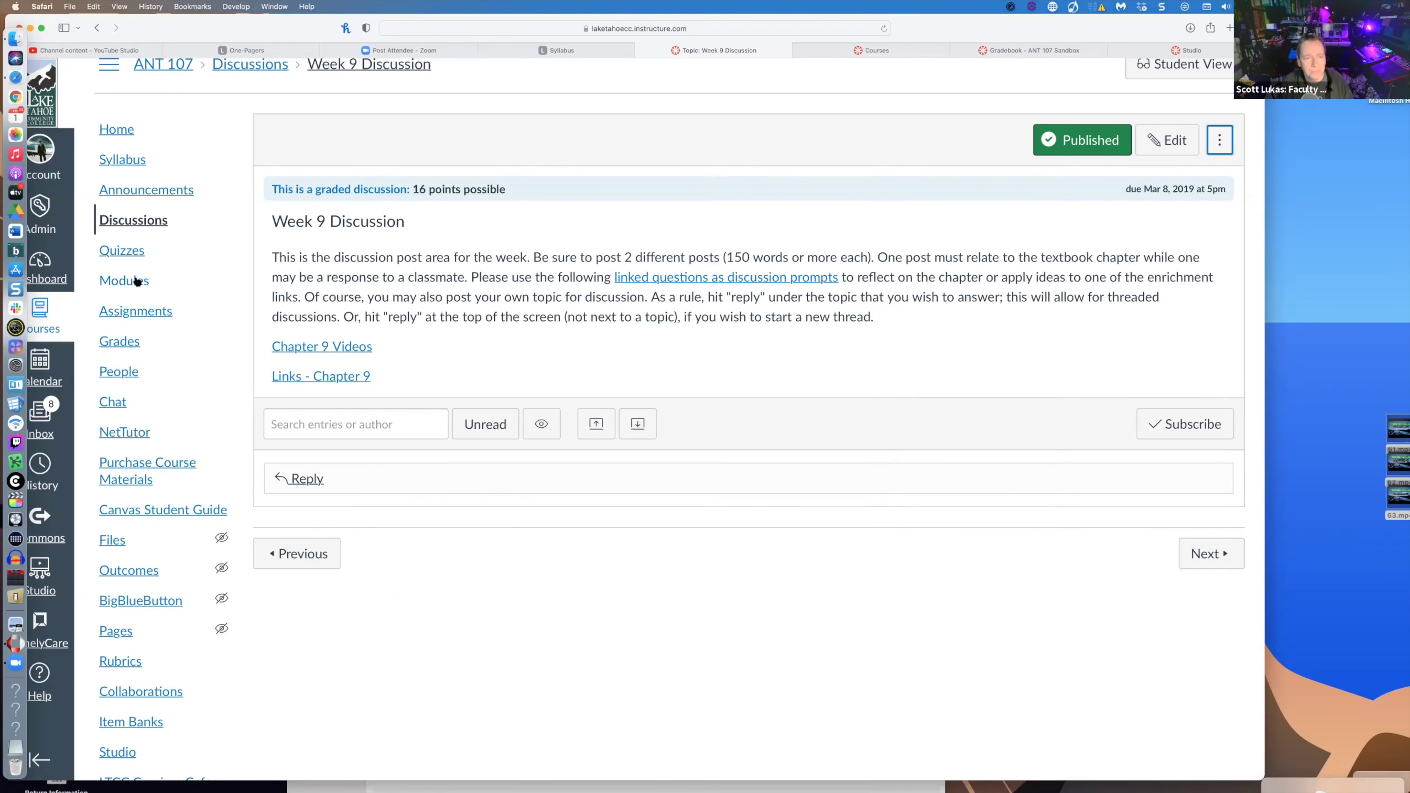
- Check the item options of the Week 1 Discussion in the course modules and open that discussion
left_click_drag(233, 28, 292, 28)
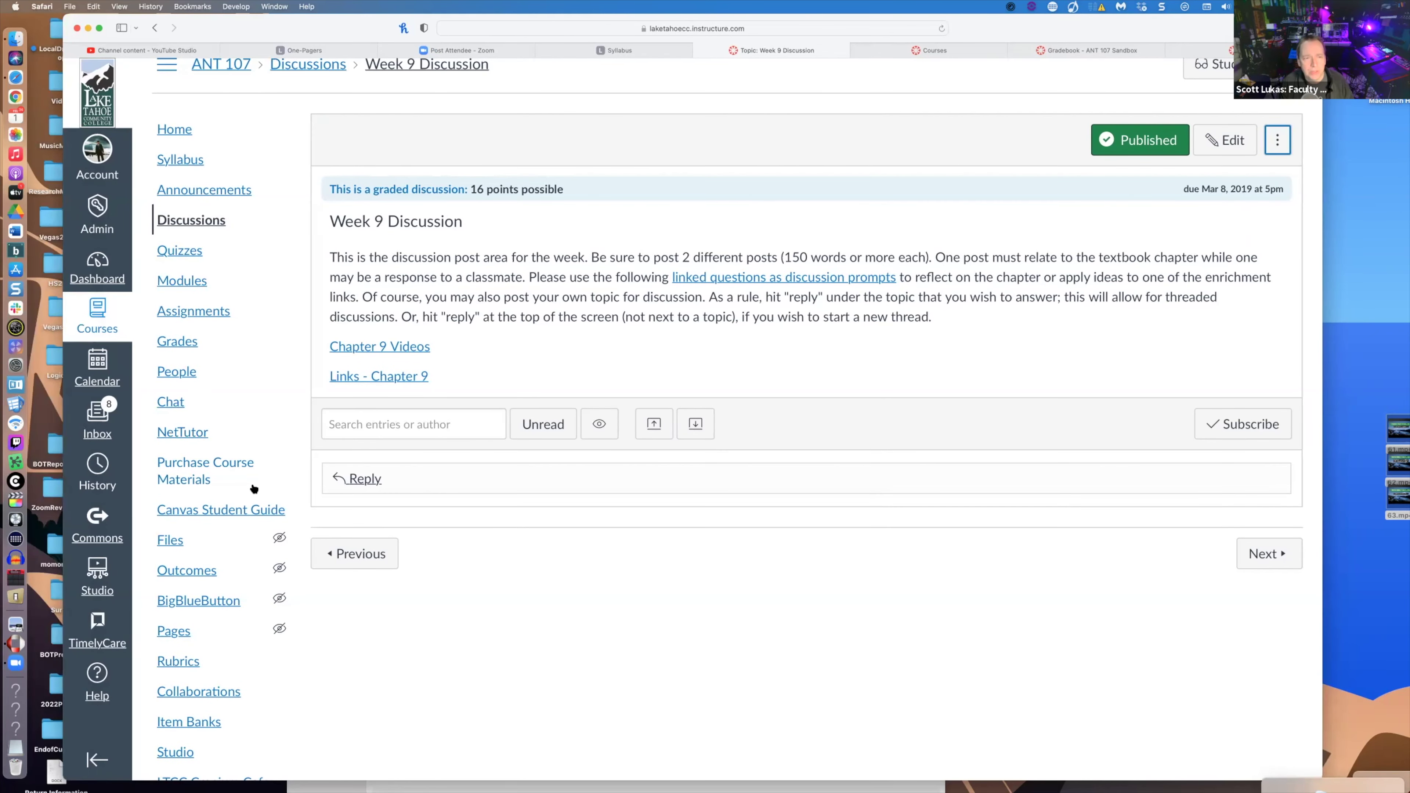
left_click(189, 280)
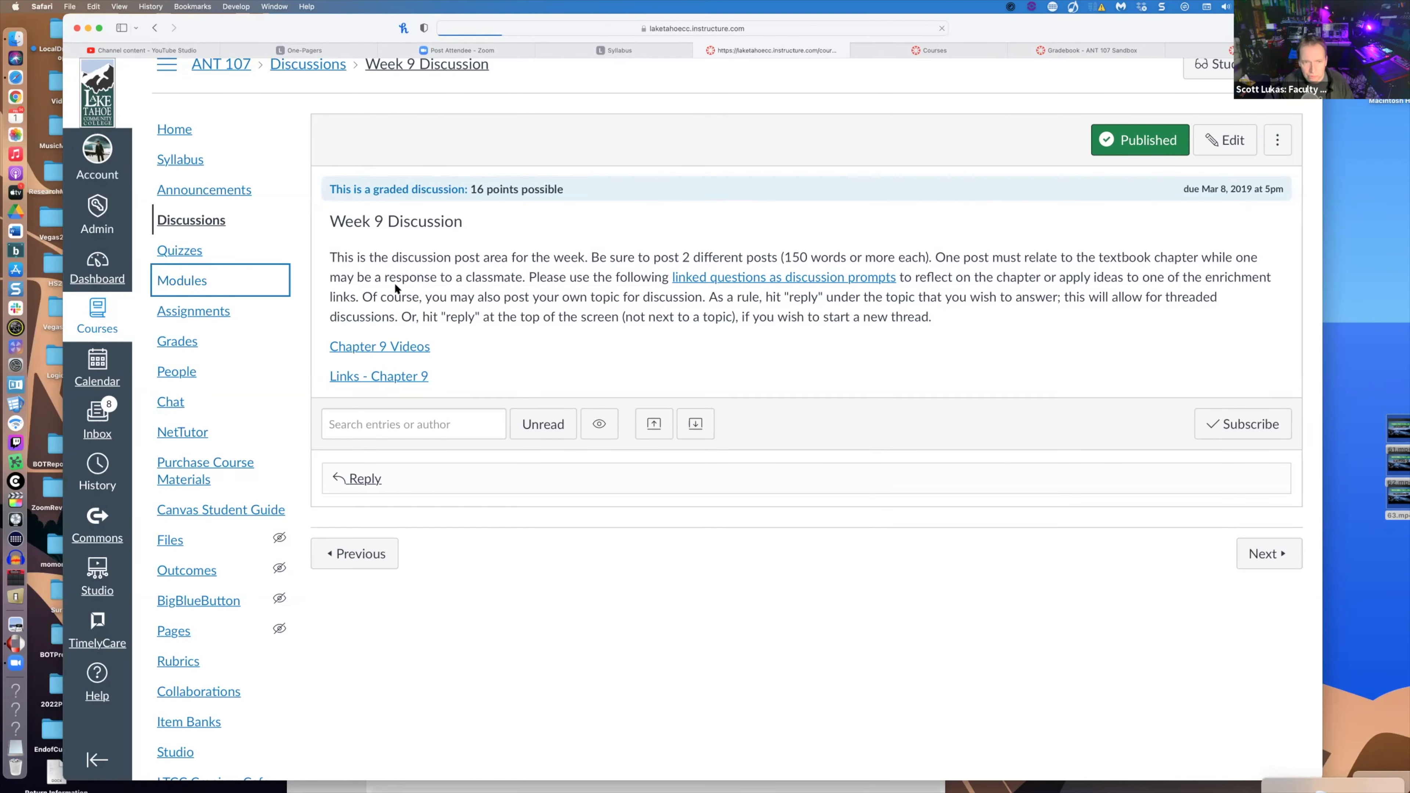
scroll(592, 380, "down", 3)
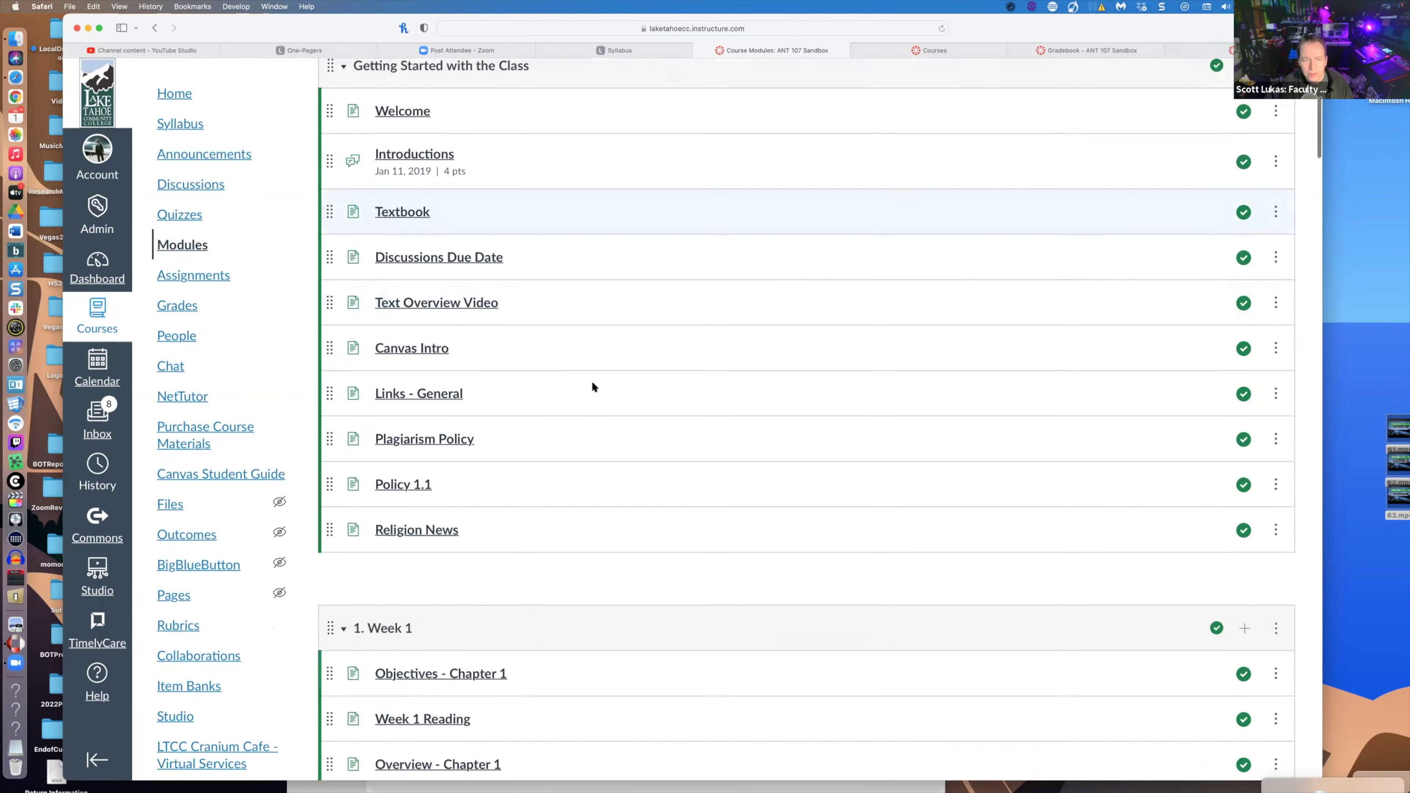
scroll(592, 381, "down", 7)
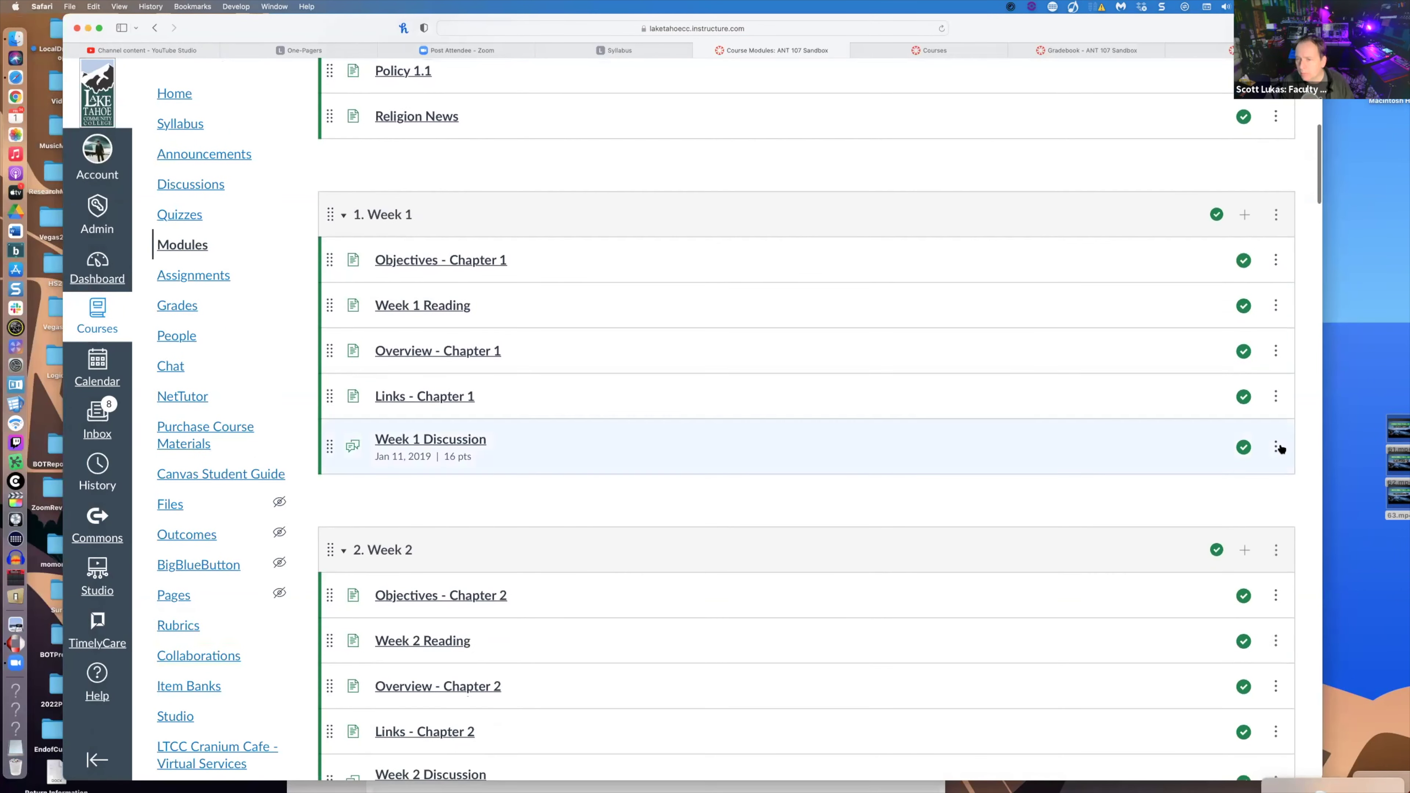
left_click(1277, 448)
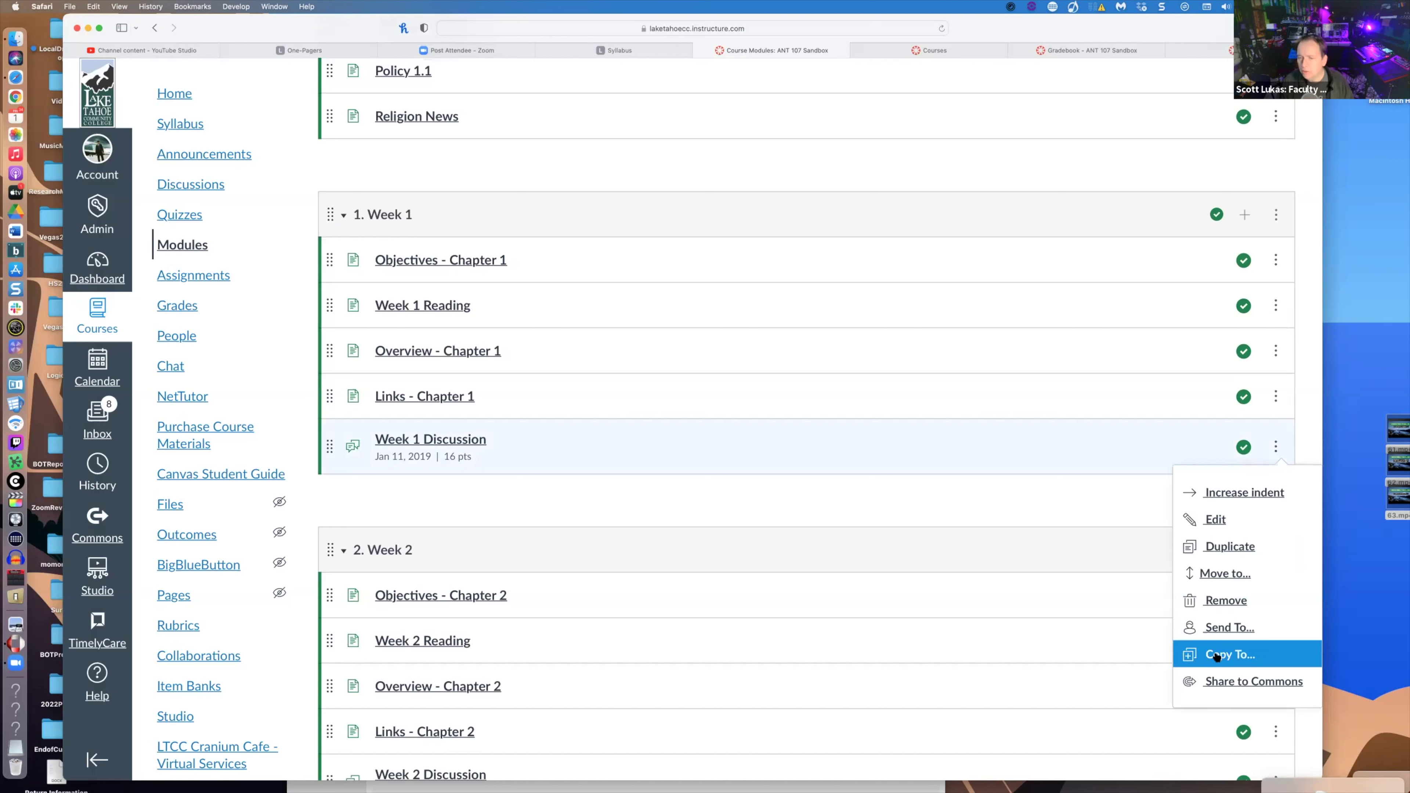
left_click(494, 458)
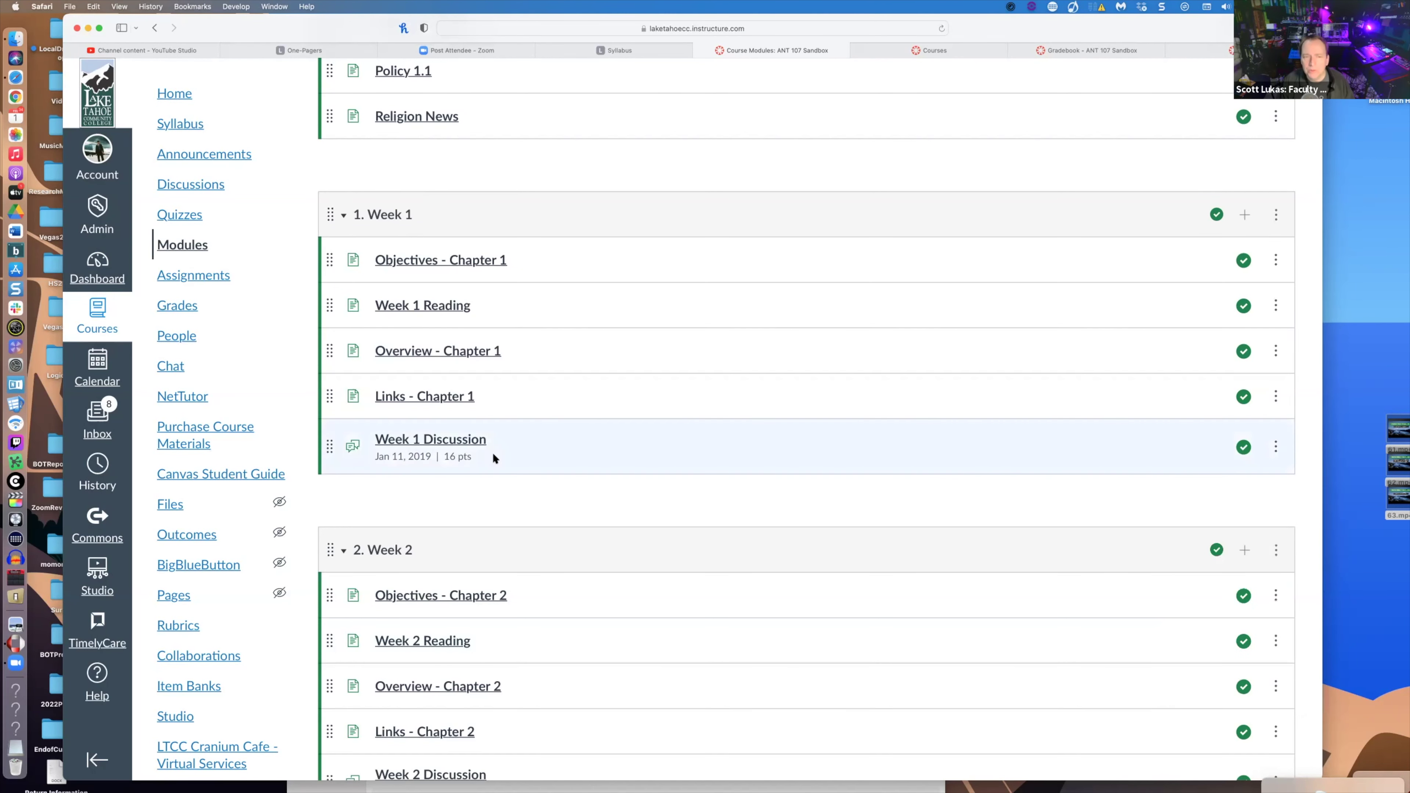
left_click(473, 448)
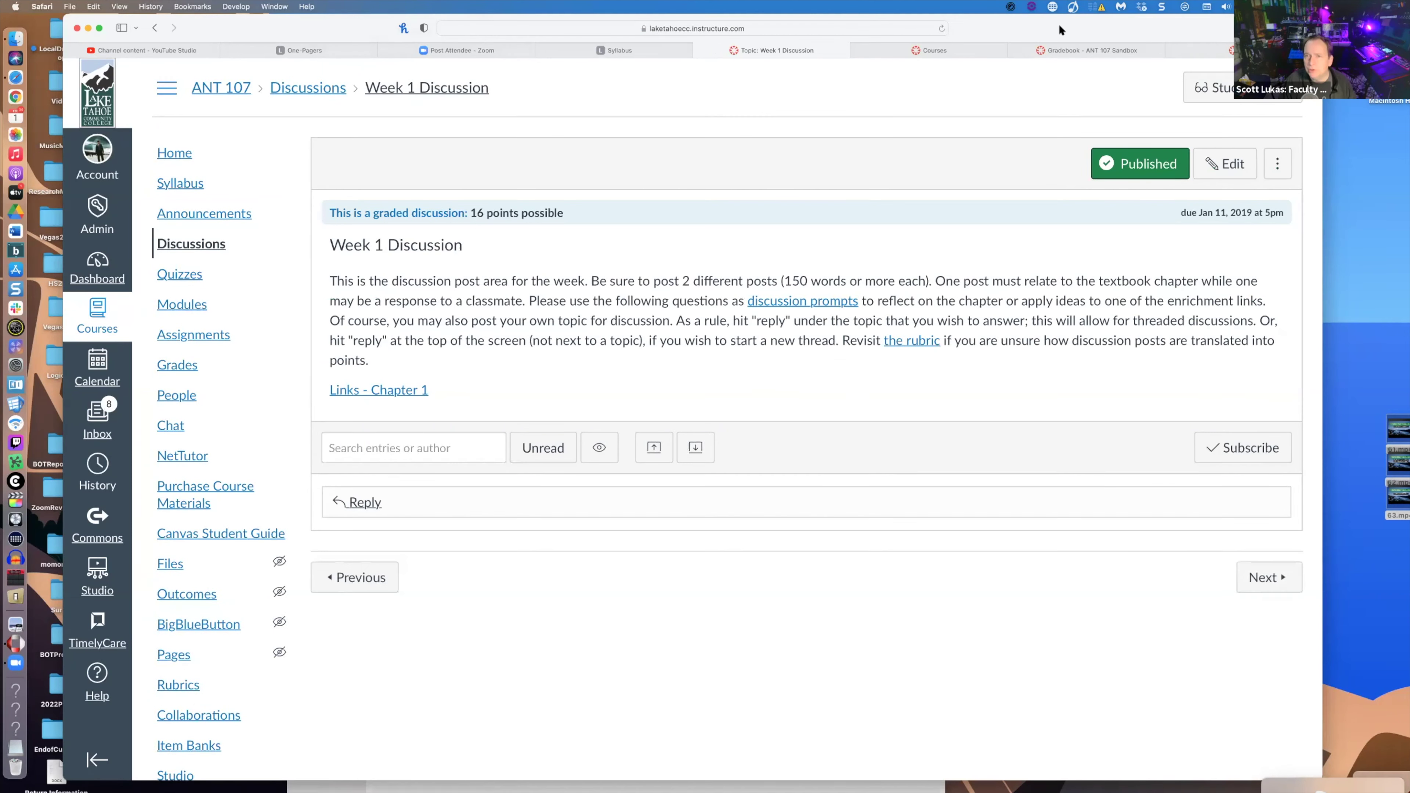
- Attach the existing General Homework Assignment rubric from a Magic Witchcraft and Religion course to the Week 1 Discussion and close the rubric details
left_click_drag(1065, 34, 1012, 34)
left_click(1226, 163)
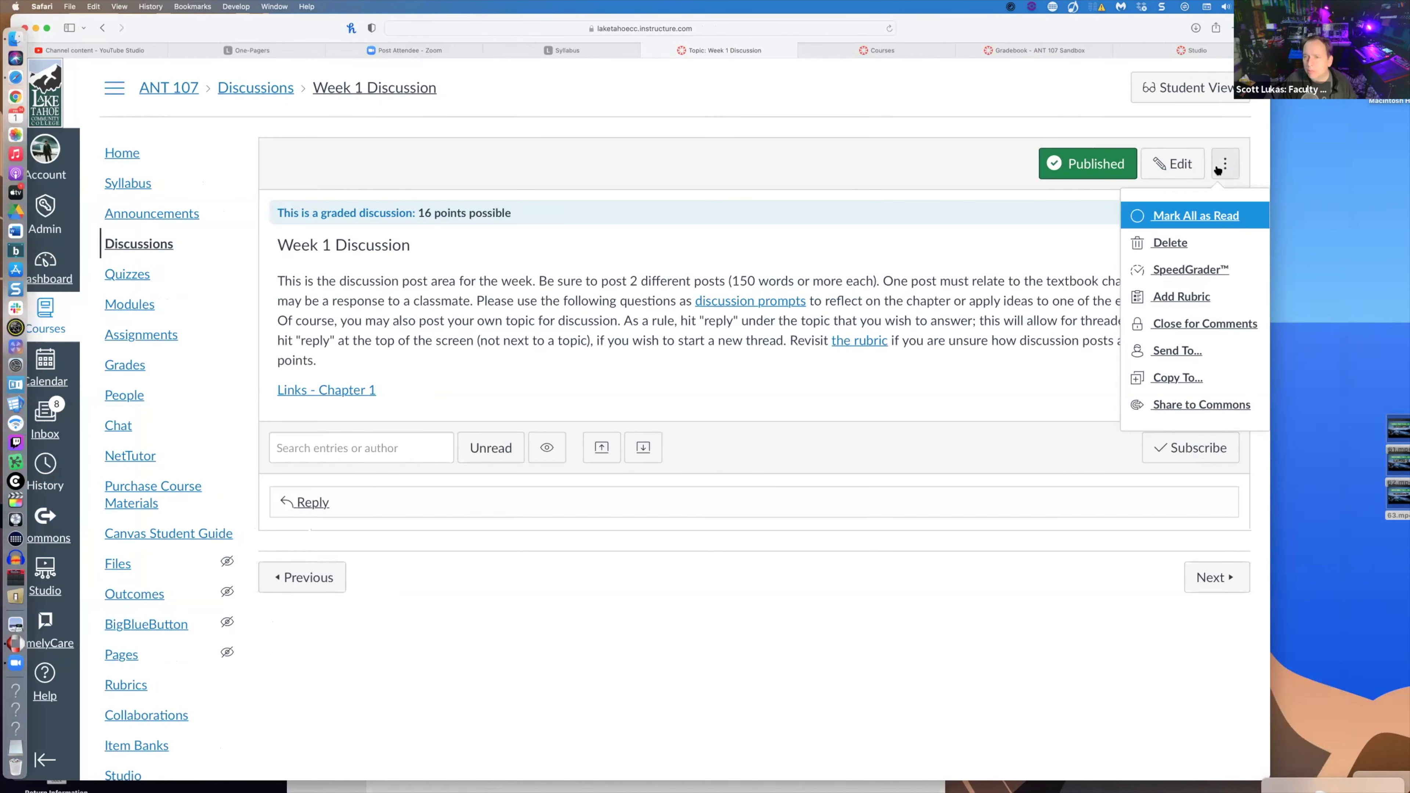
left_click(1174, 291)
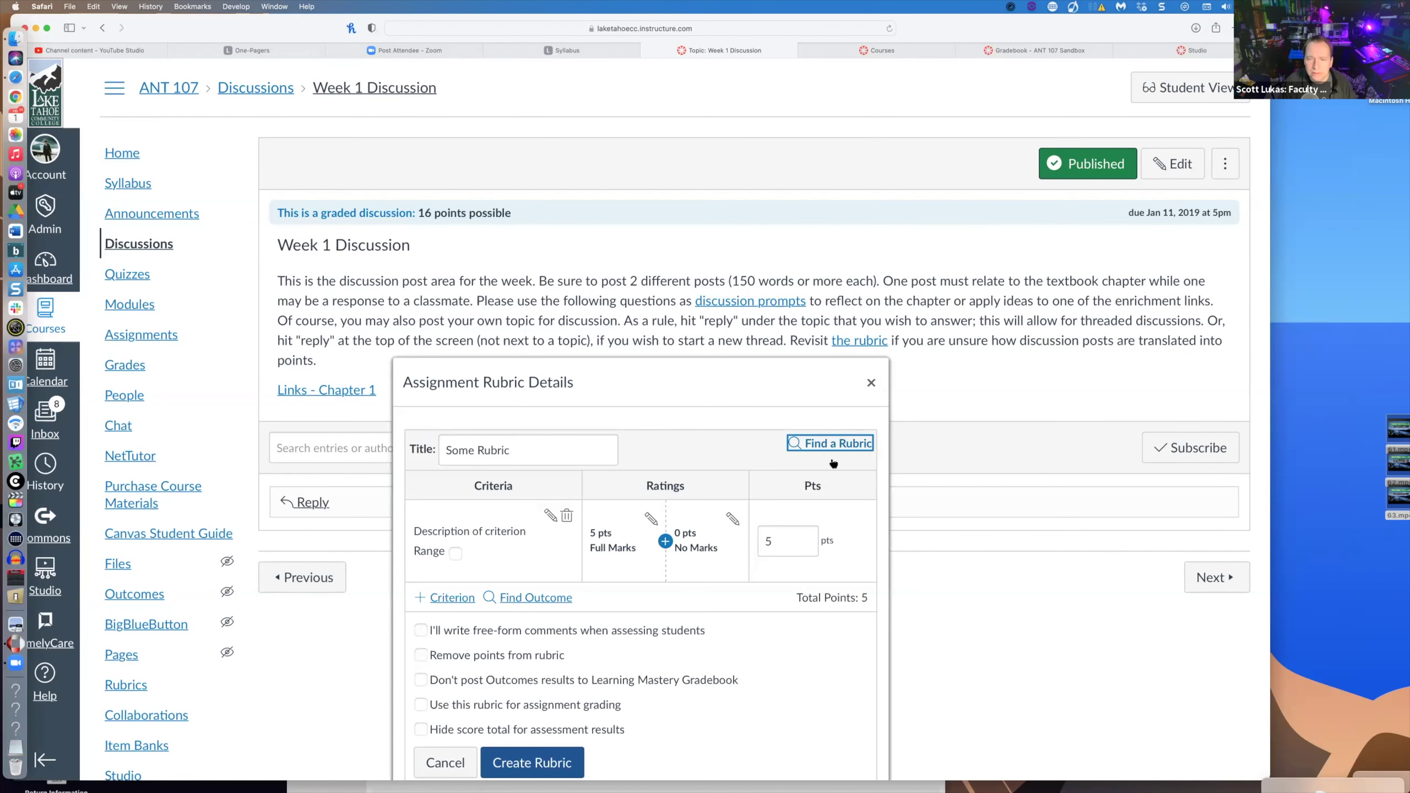
left_click(830, 443)
scroll(488, 508, "down", 3)
left_click(428, 505)
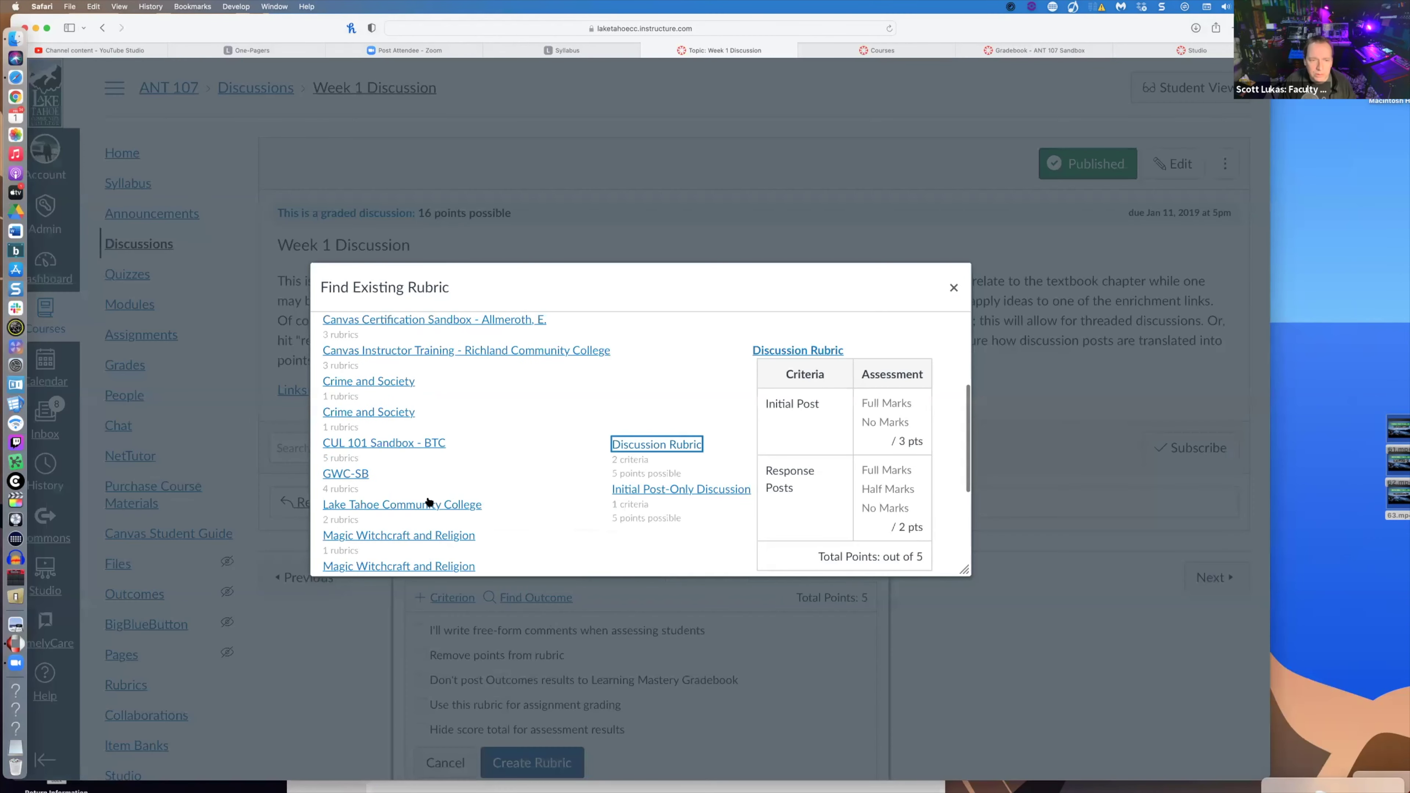
left_click(404, 536)
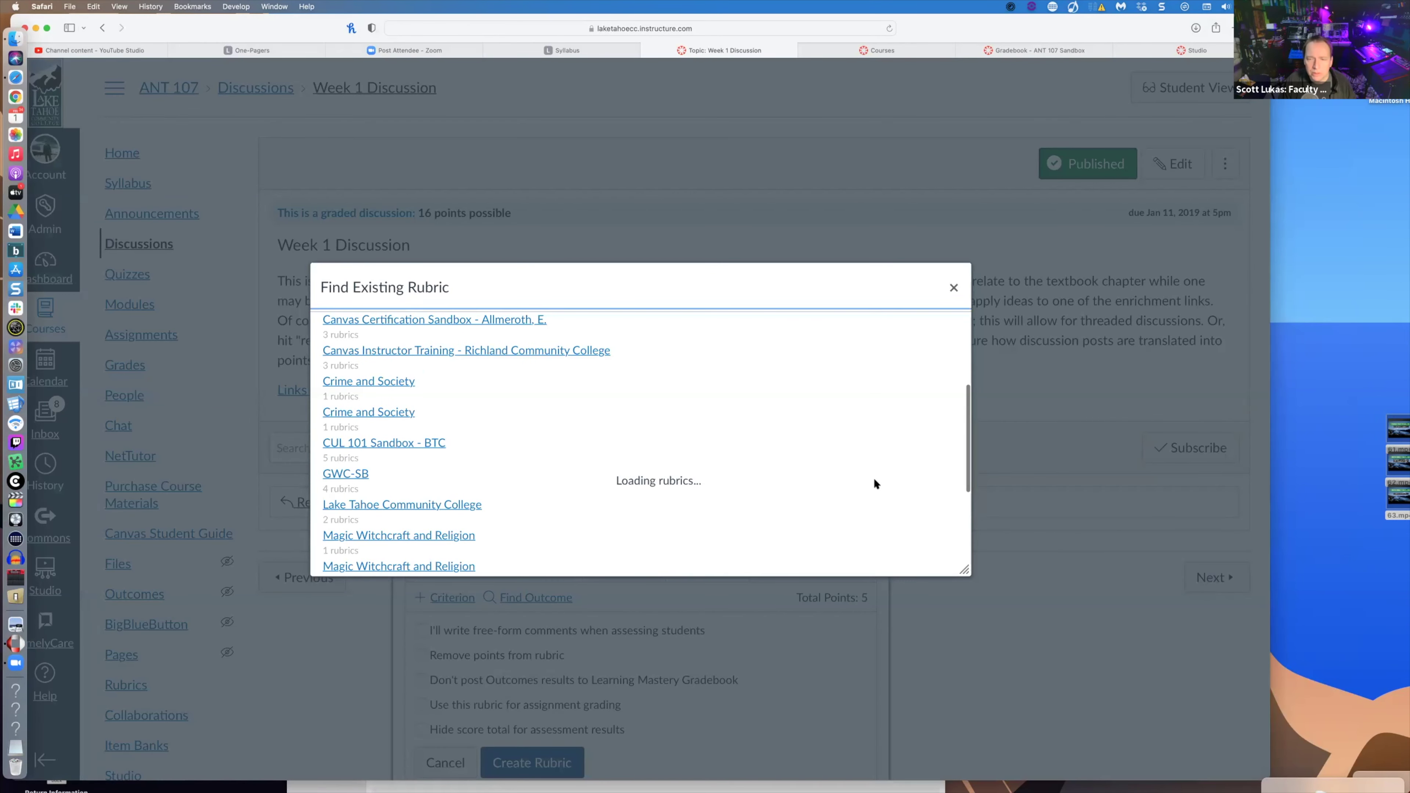
scroll(874, 479, "down", 5)
left_click(783, 472)
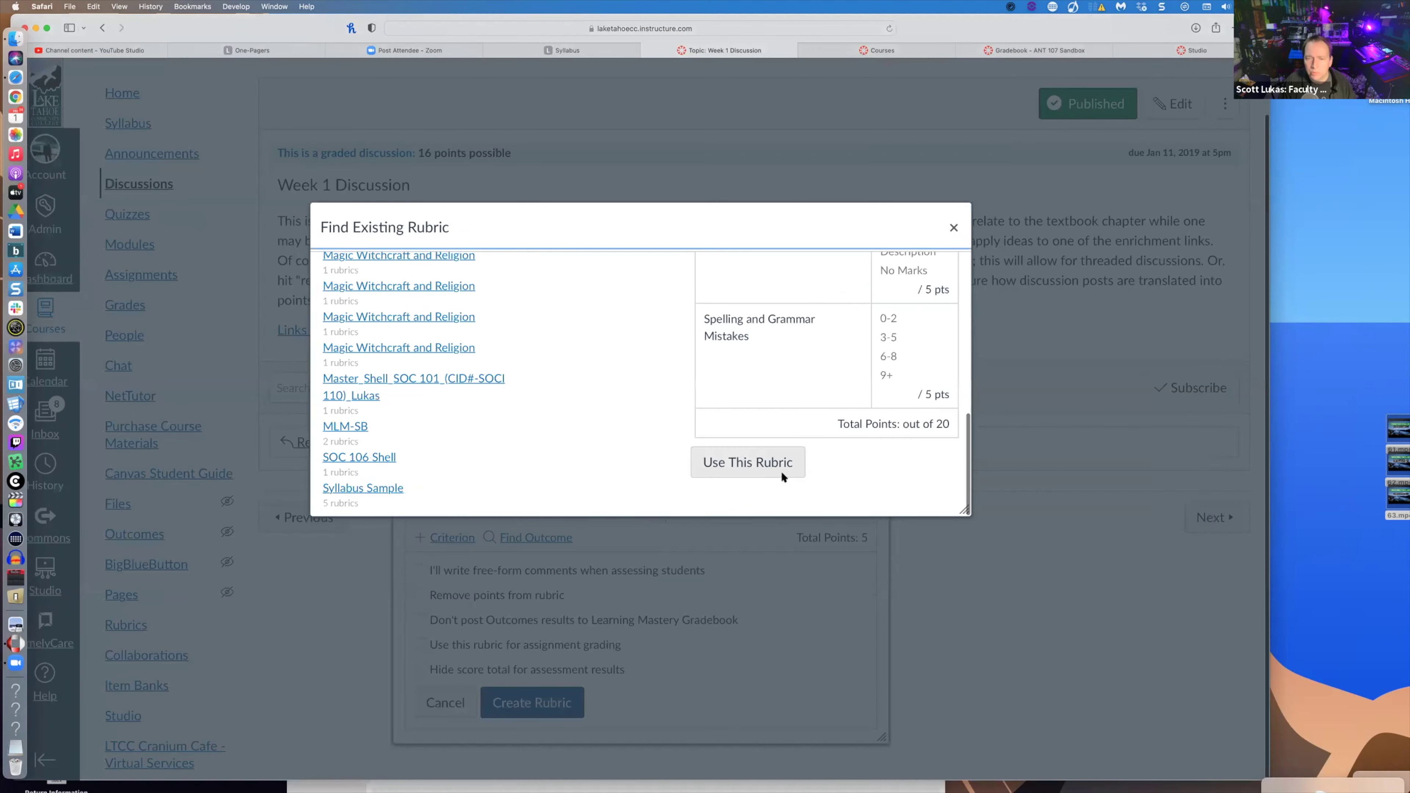
left_click(870, 323)
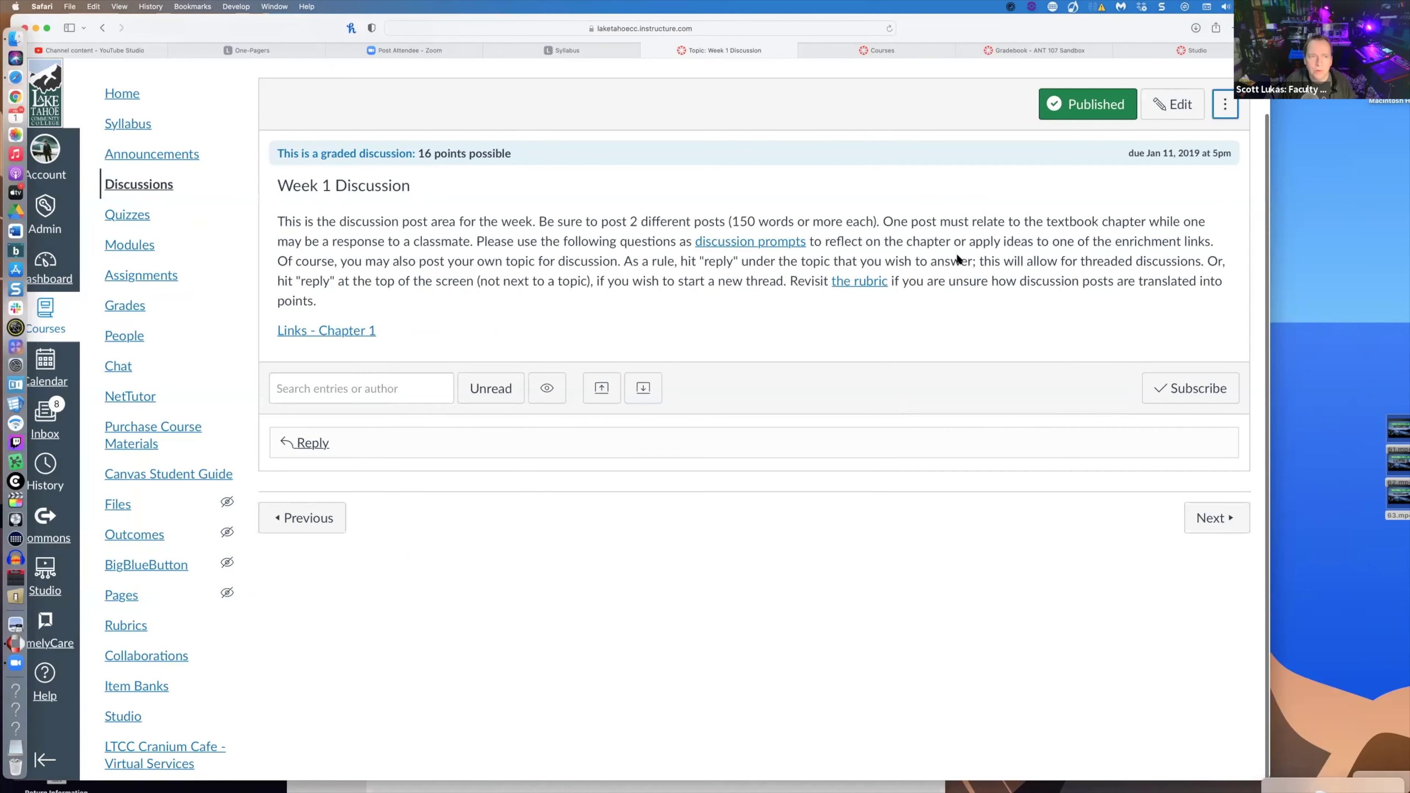
- View the Copy To options for the Week 1 Discussion in the course modules and cancel the copy
left_click(127, 247)
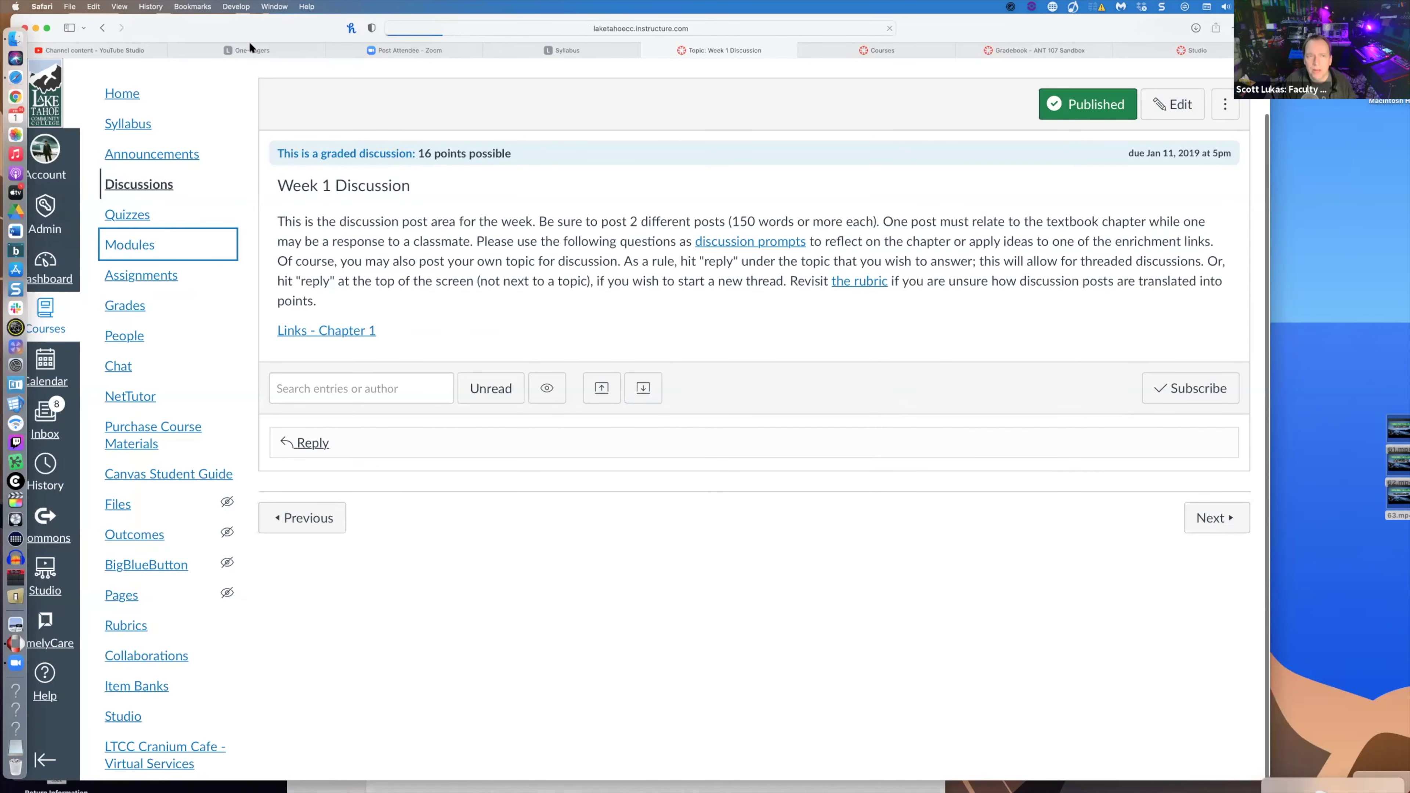
scroll(573, 412, "down", 13)
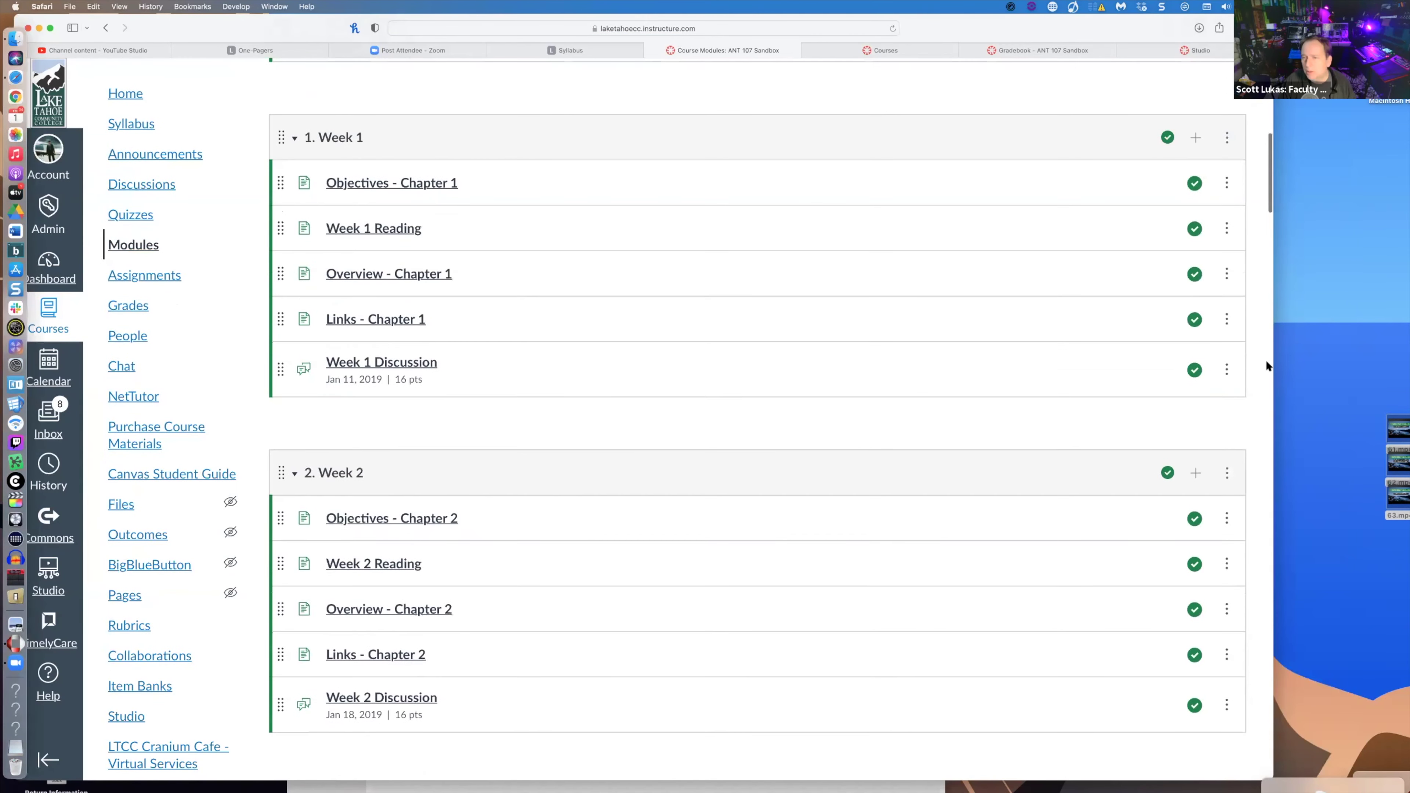
left_click(1227, 369)
left_click(1175, 577)
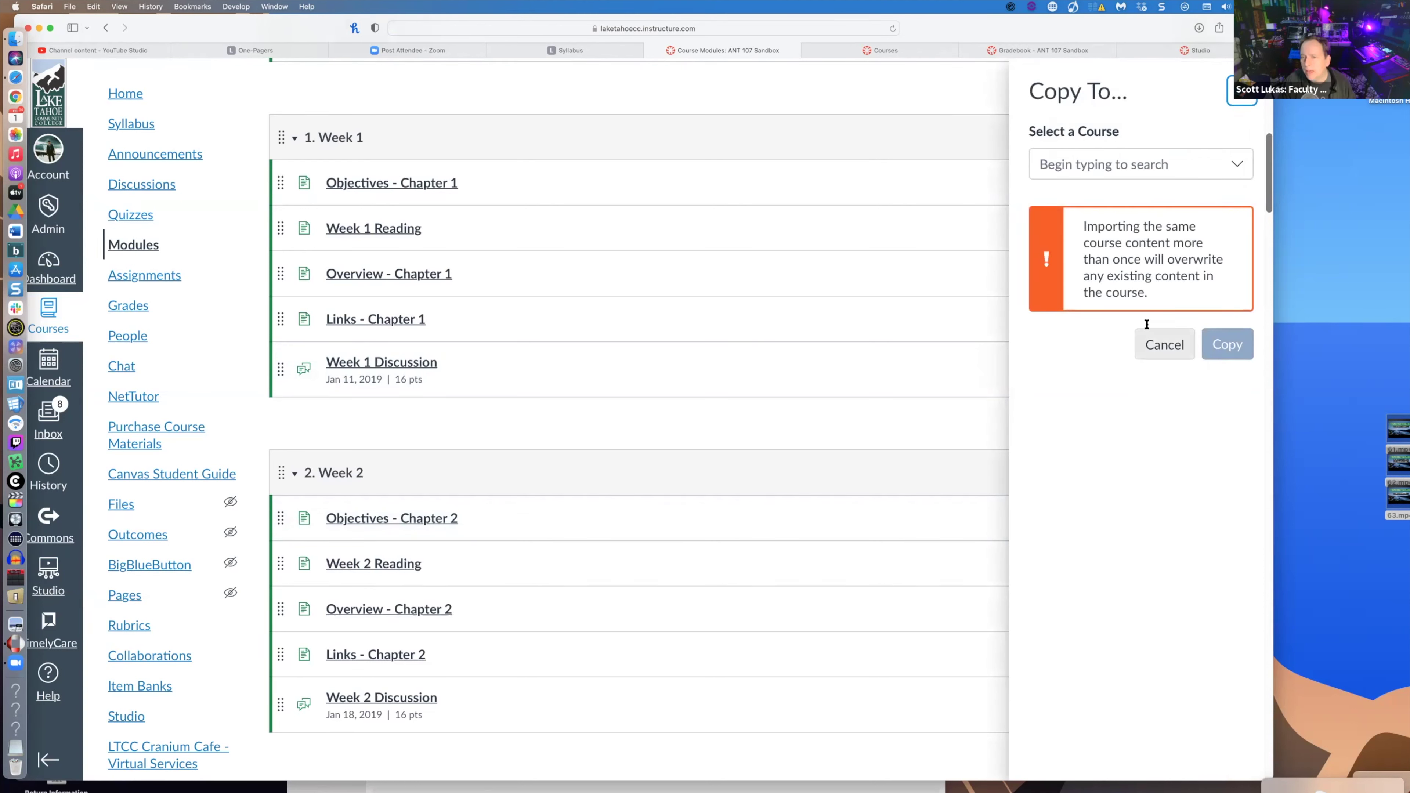
left_click(1155, 344)
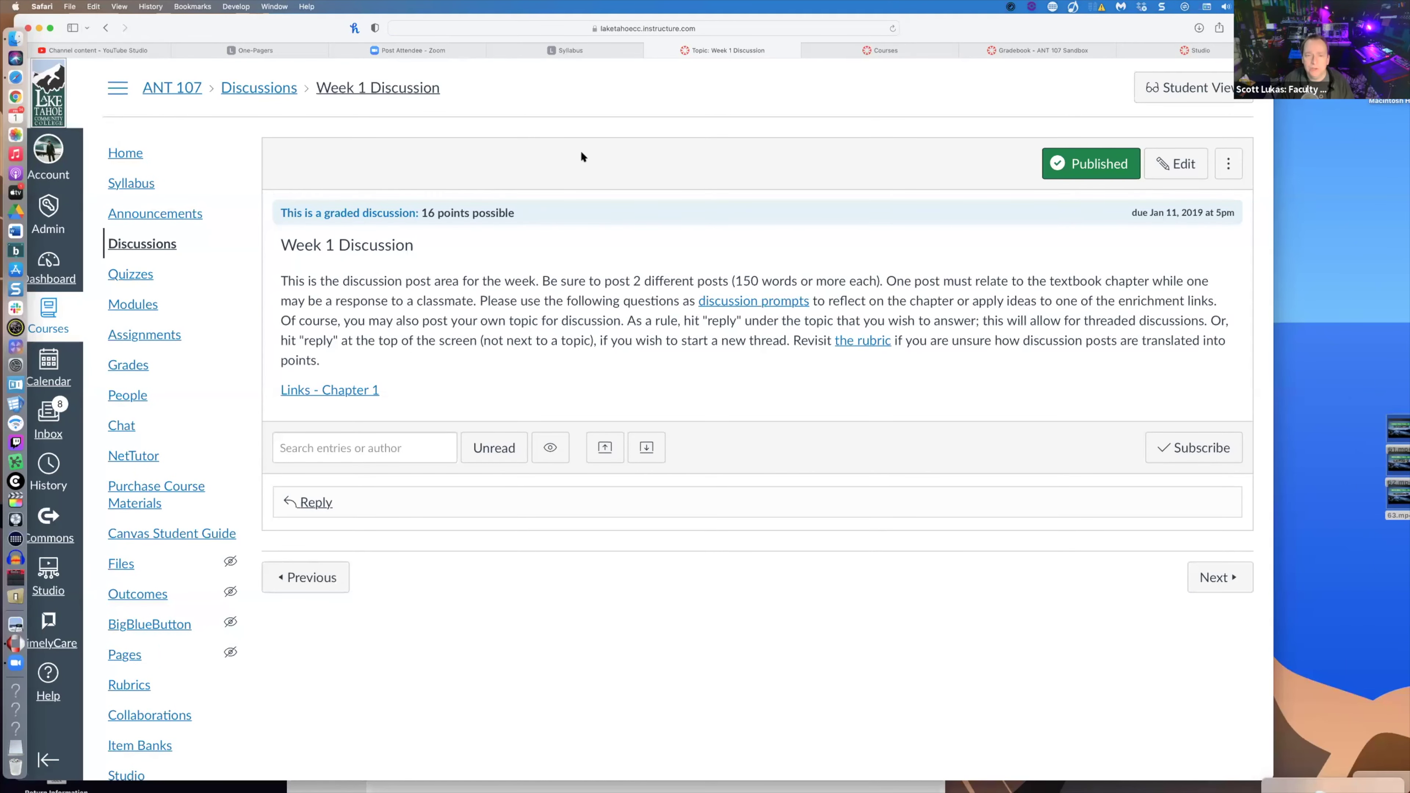
- Return to the course modules and open the Week 2 Discussion
left_click(103, 28)
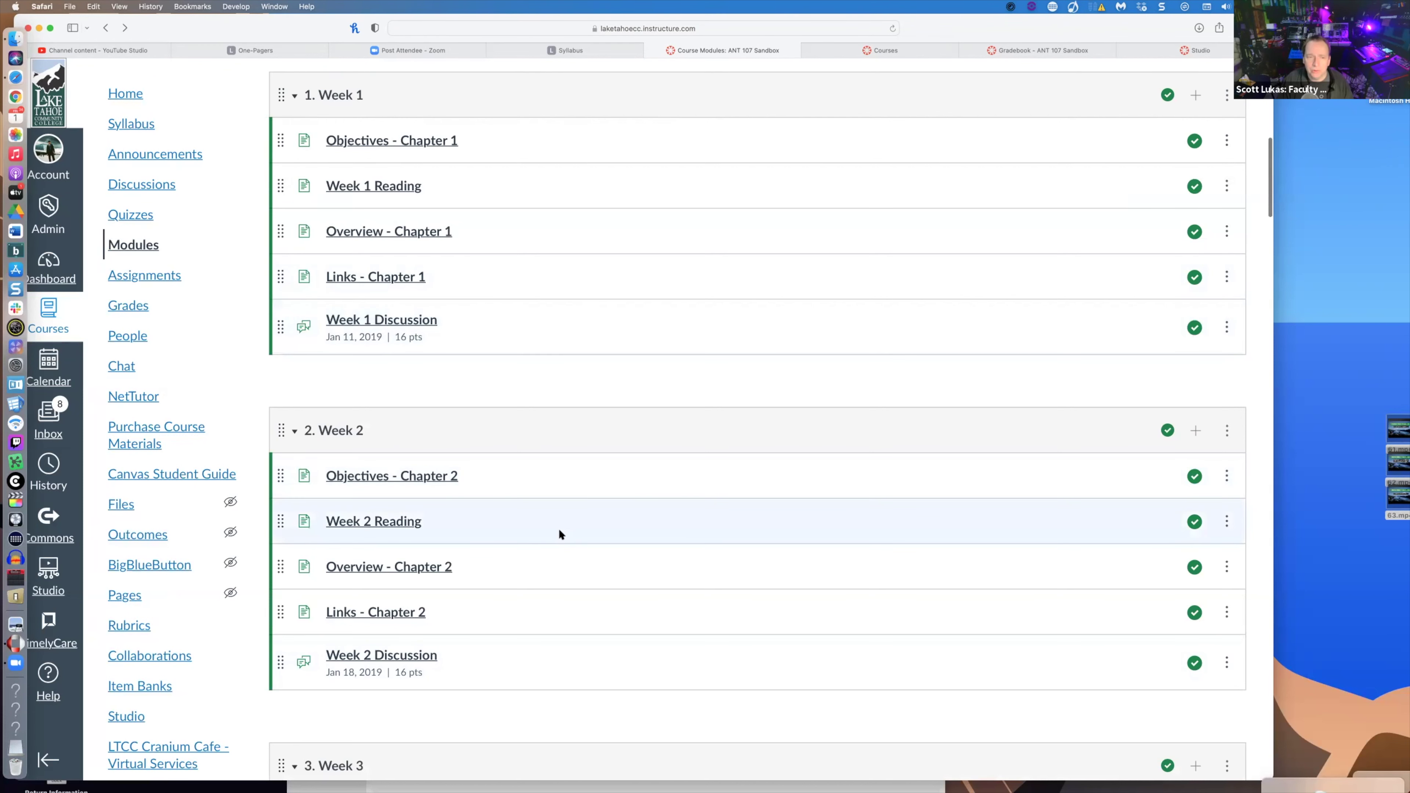
scroll(559, 532, "down", 2)
scroll(559, 533, "down", 4)
scroll(559, 533, "up", 2)
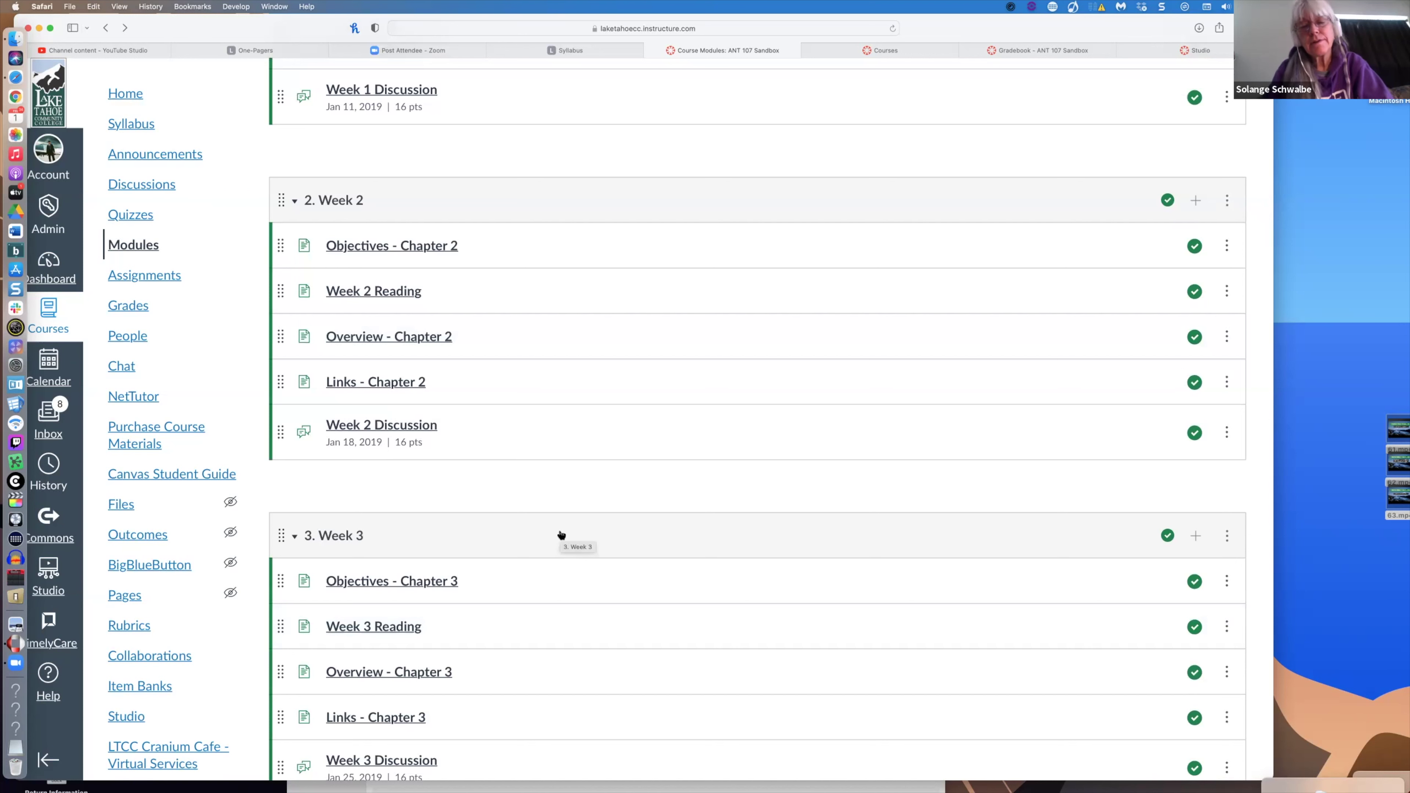
left_click(403, 428)
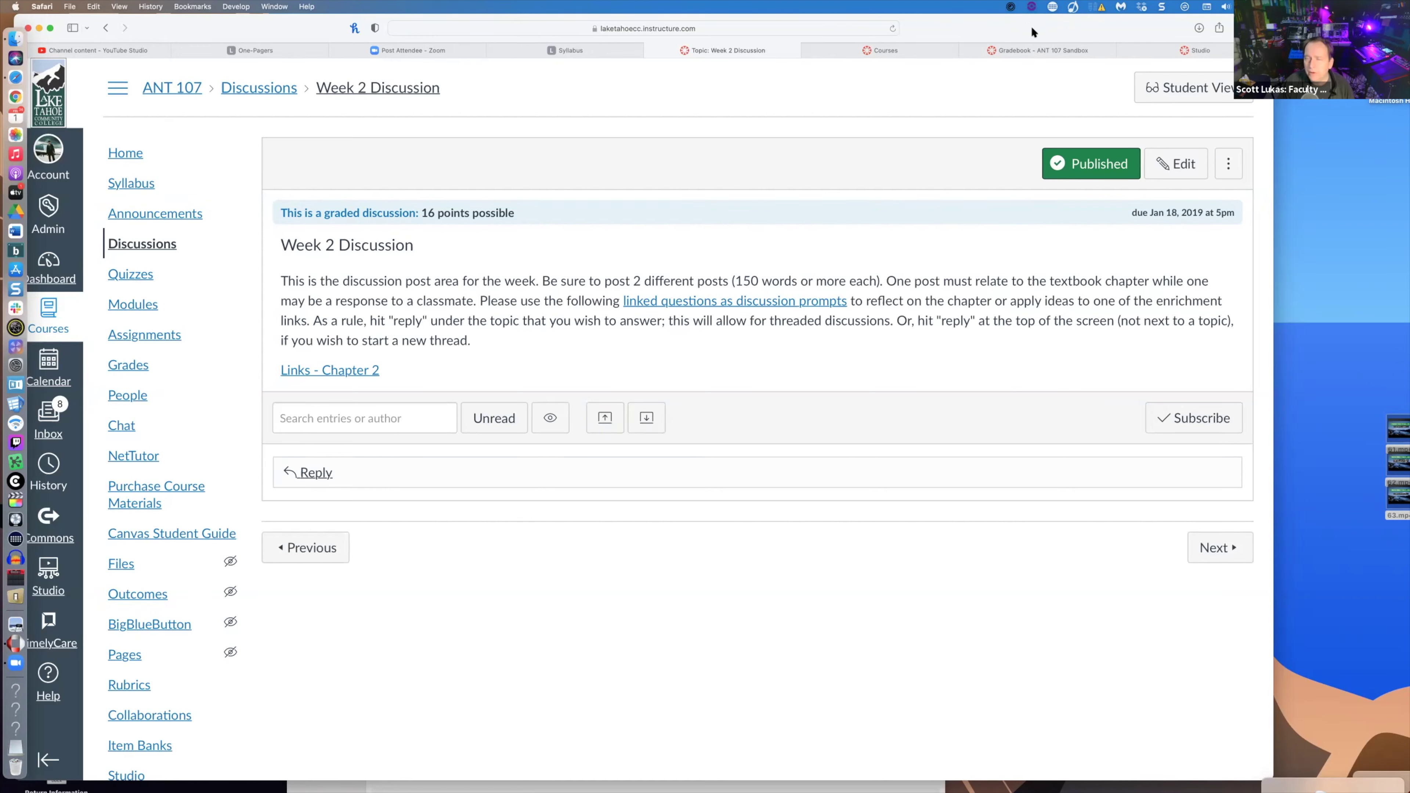
- Start a new rubric for the Week 2 Discussion and title it "test Rubric 1"
left_click_drag(1031, 26, 996, 27)
left_click(1192, 165)
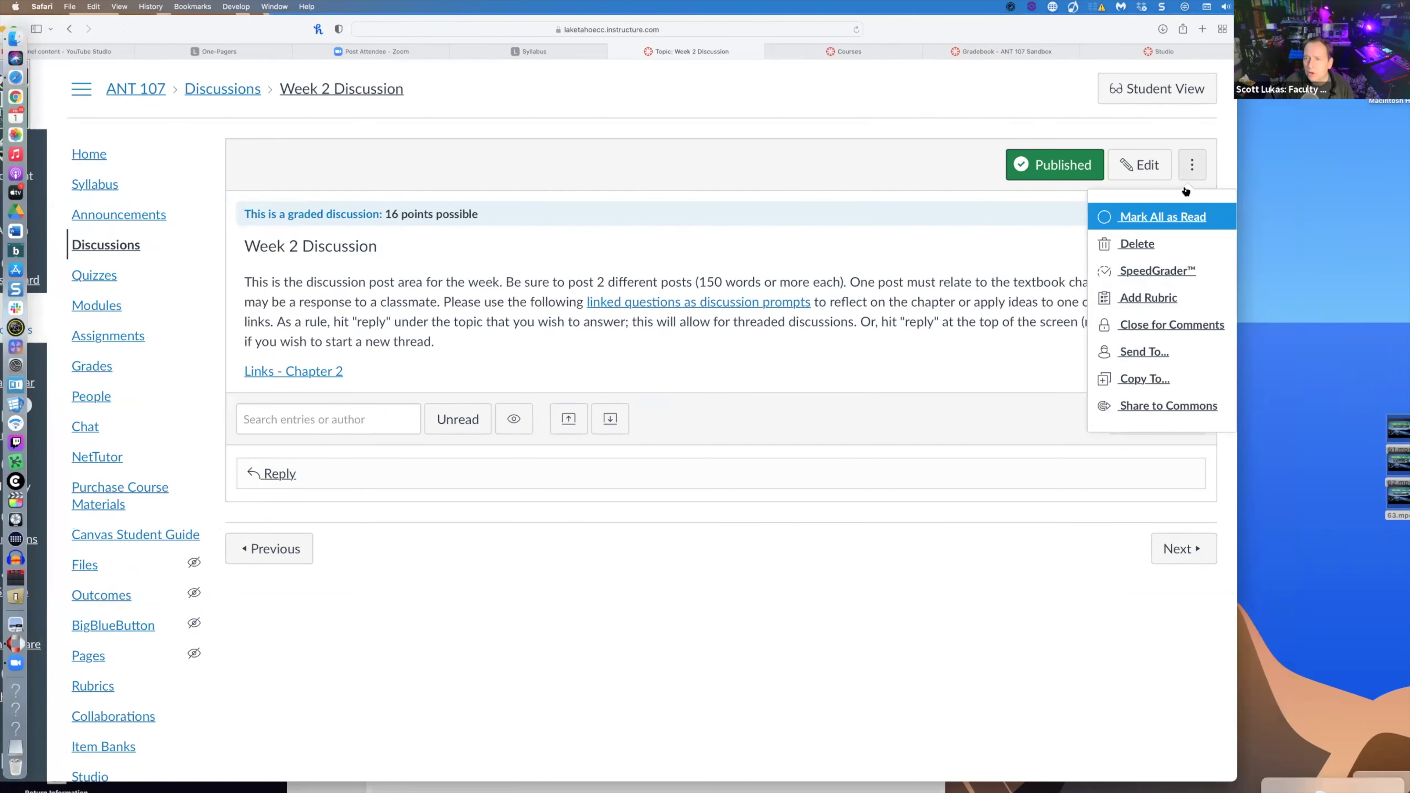
left_click(1159, 296)
left_click(488, 453)
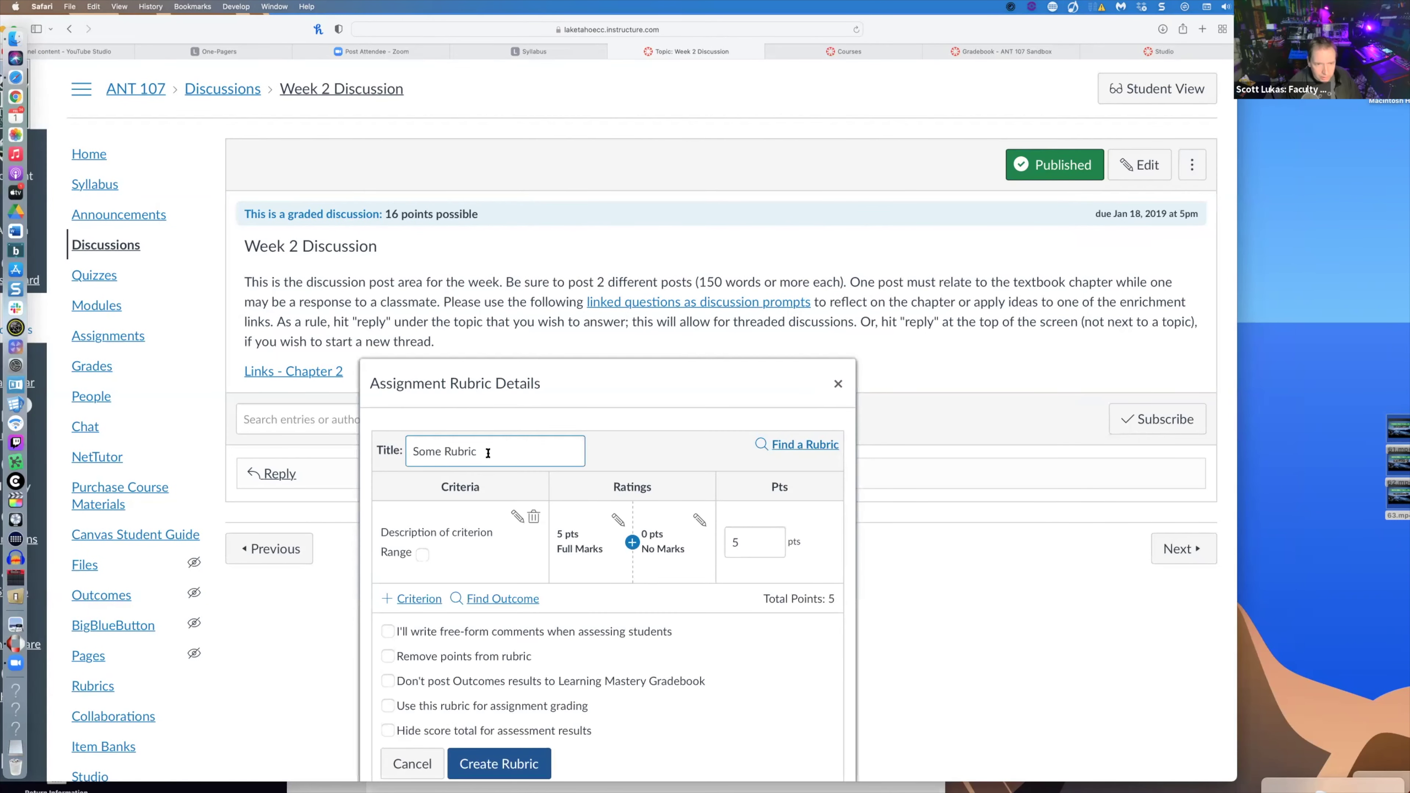
left_click_drag(488, 453, 353, 431)
type("test ")
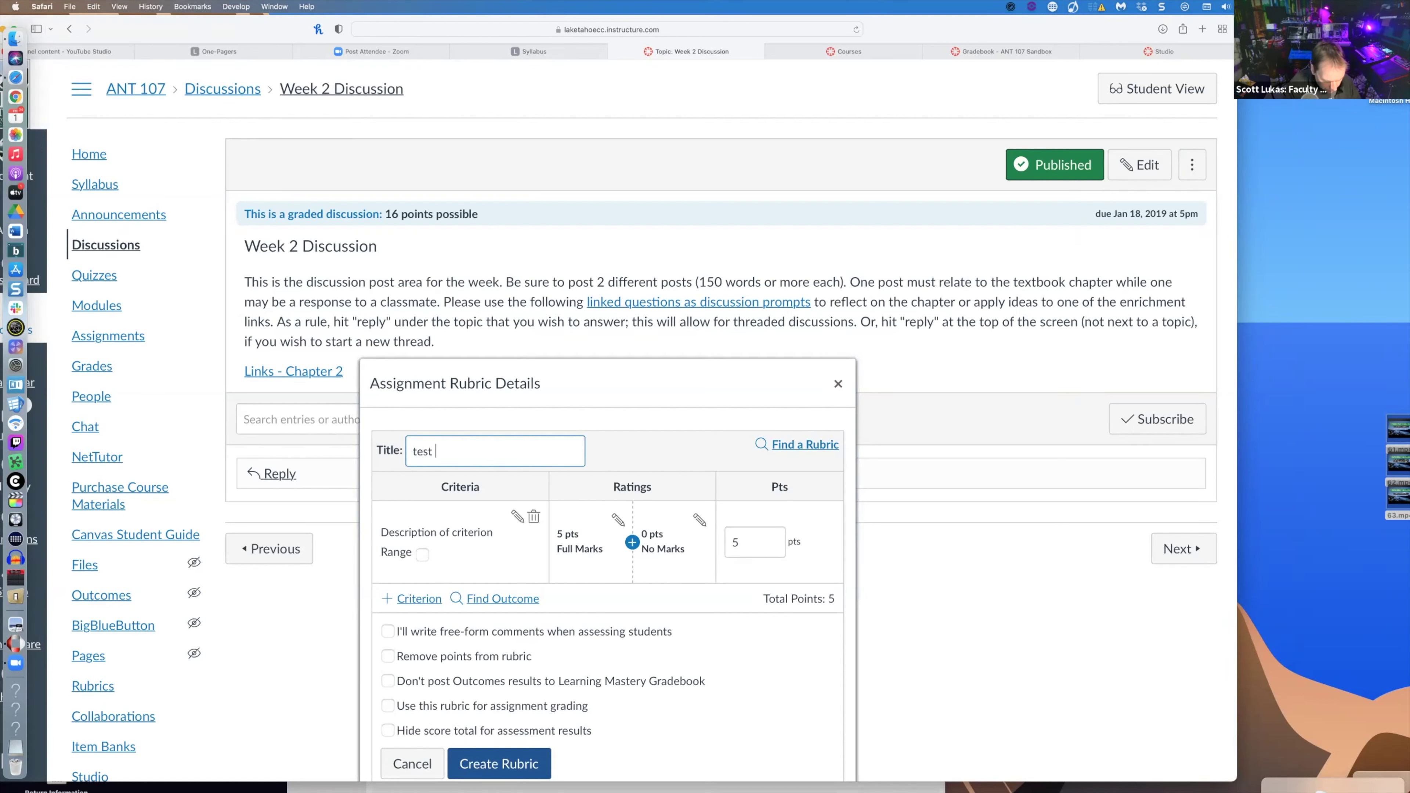
type("Rubric 1")
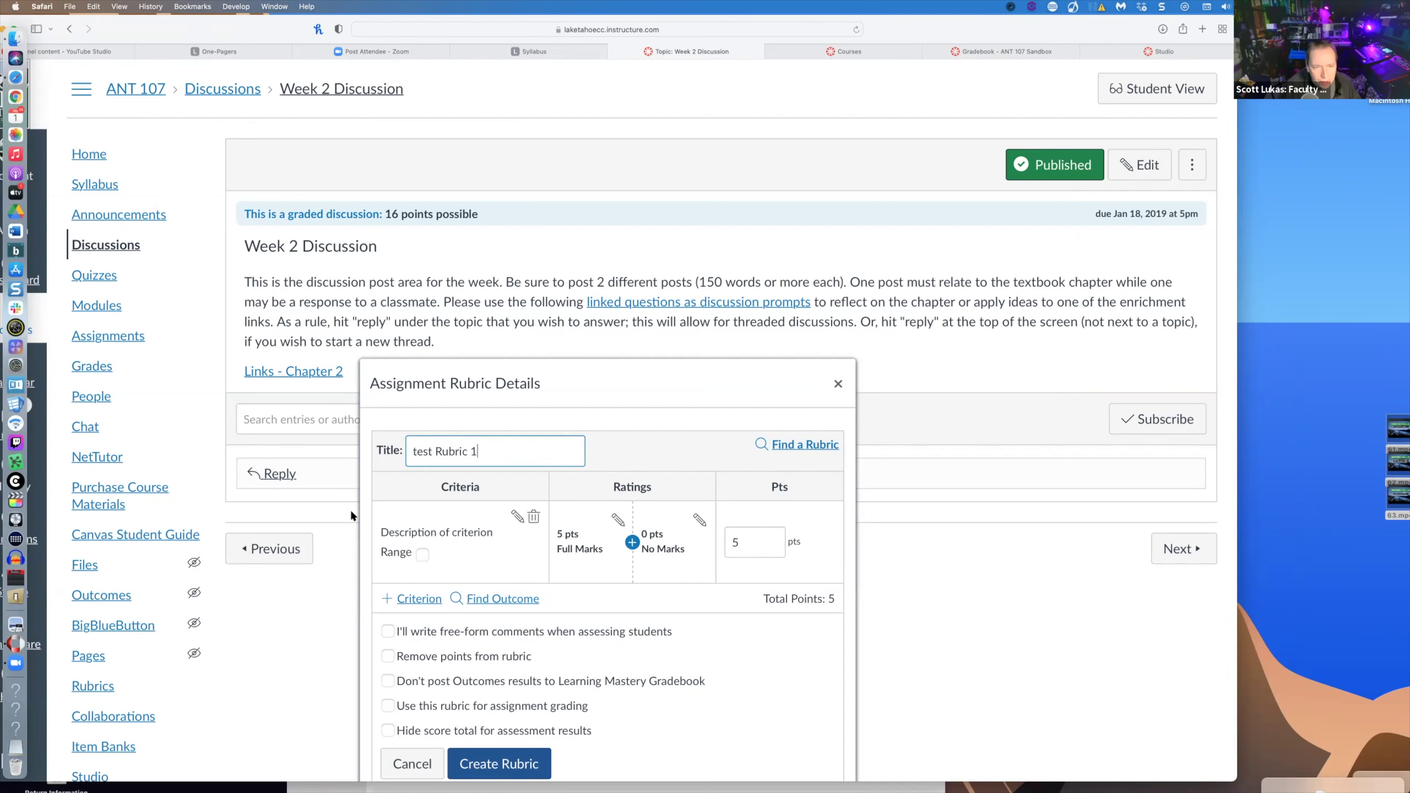
- Enable the range option for the rubric's criterion, create the rubric and close its details
left_click(422, 555)
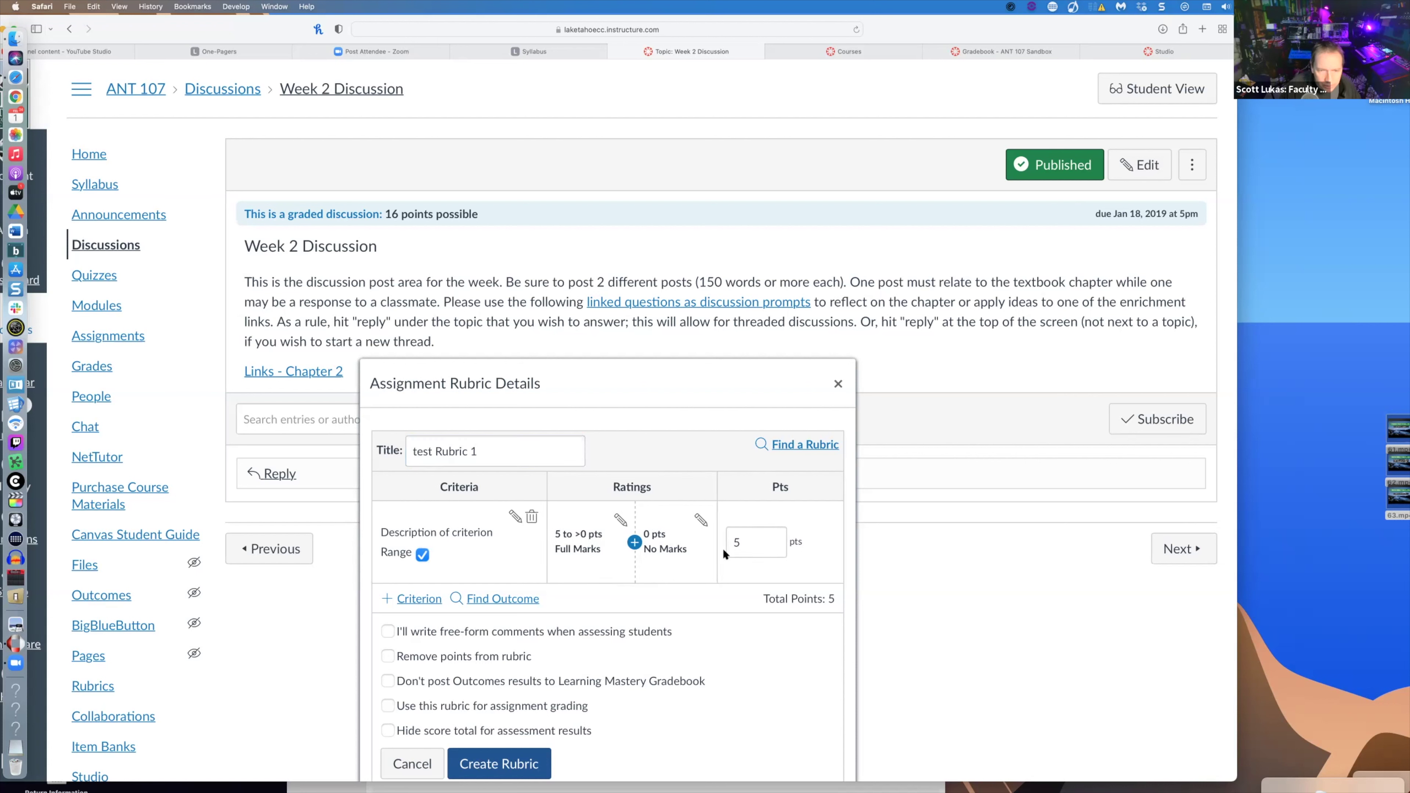
left_click(500, 764)
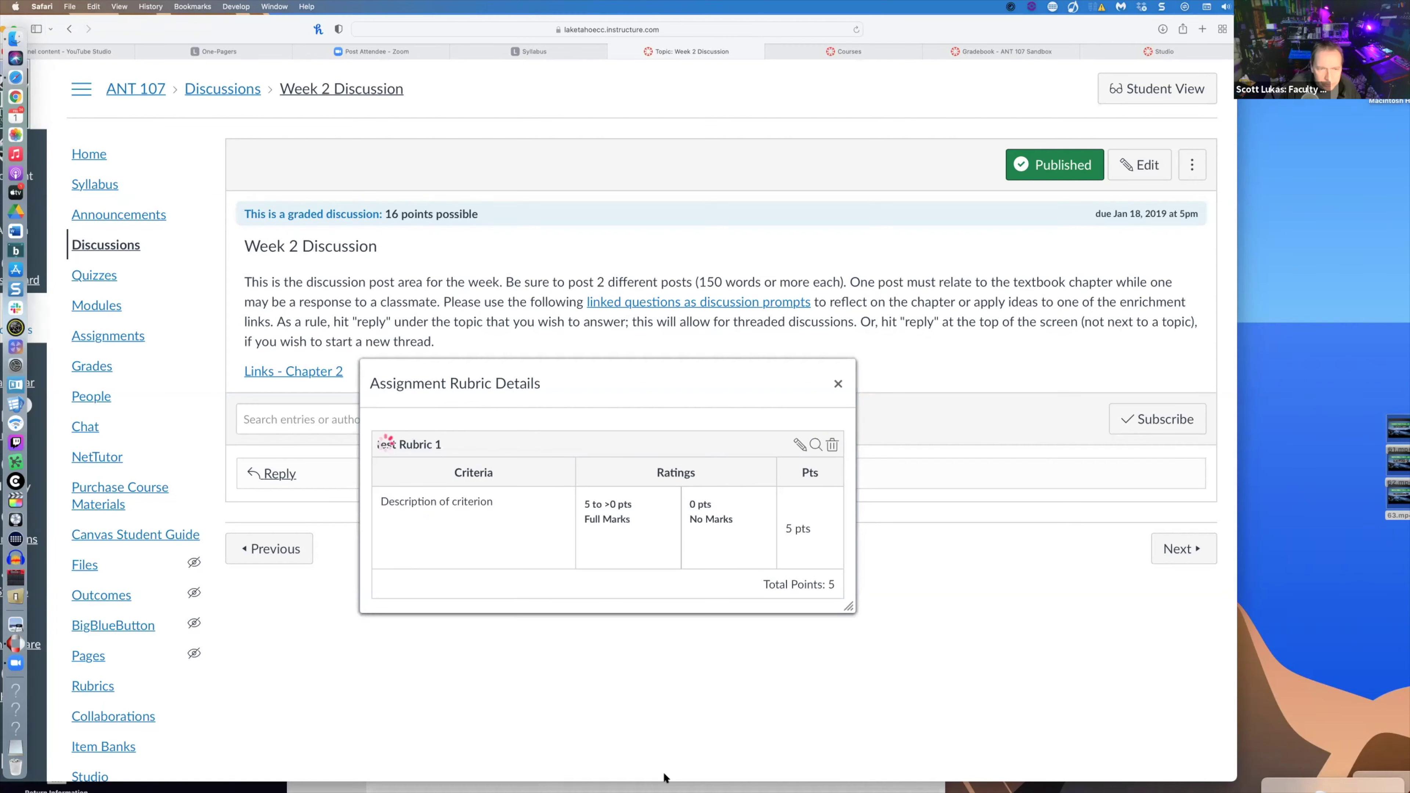
left_click(837, 384)
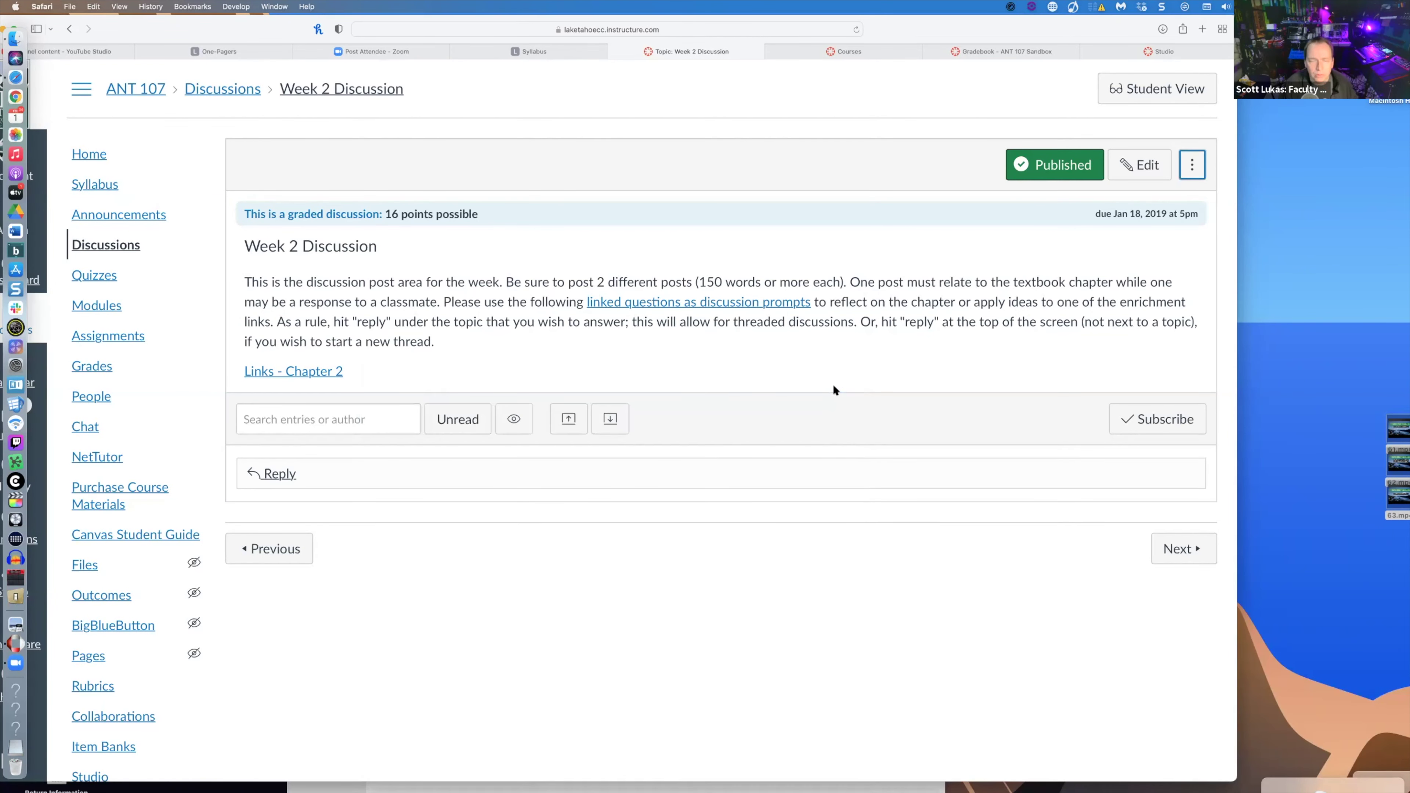
- Open the Week 7 Discussion from the discussions list and start finding an existing rubric to add to it
left_click(251, 89)
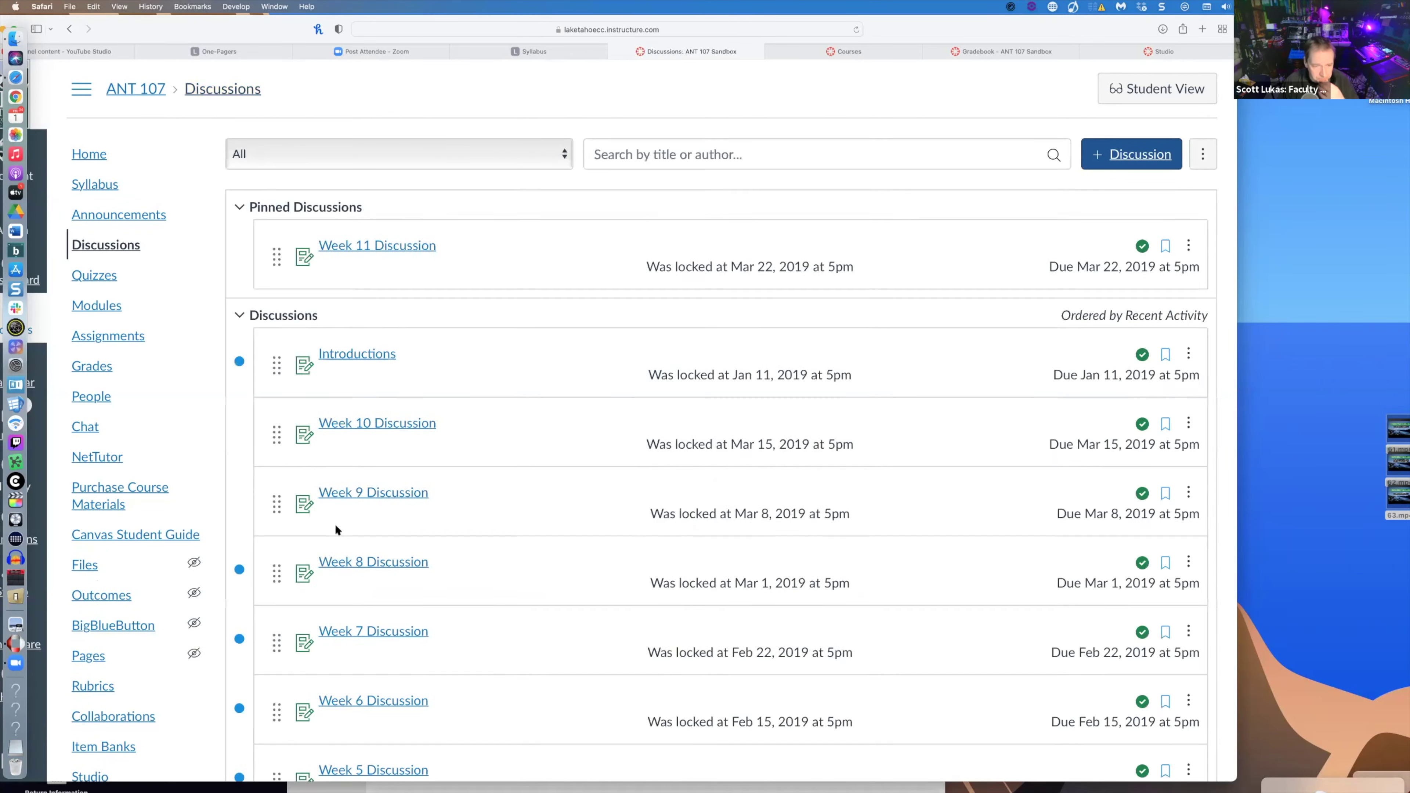
scroll(337, 526, "down", 2)
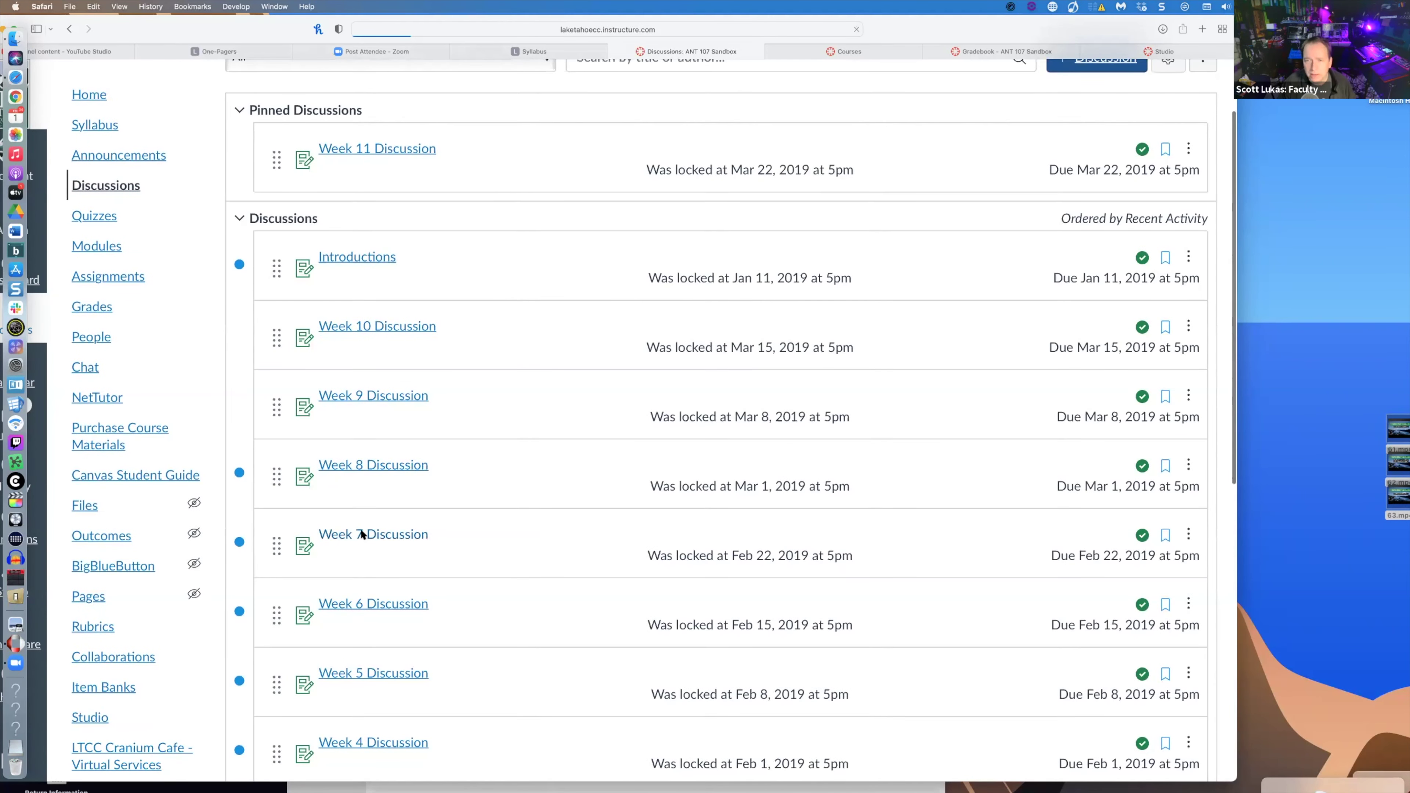
left_click(361, 535)
left_click(1191, 164)
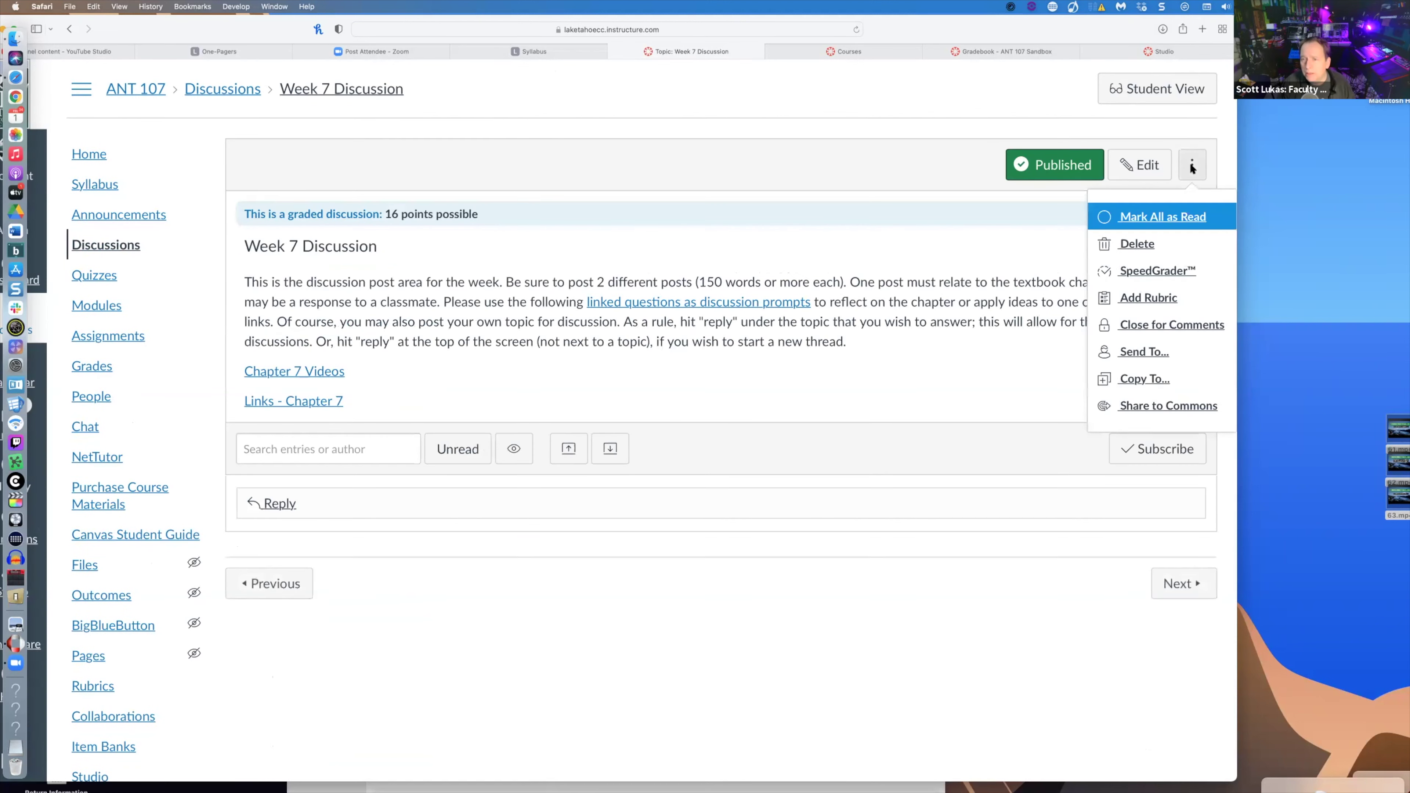
left_click(1148, 298)
left_click(808, 449)
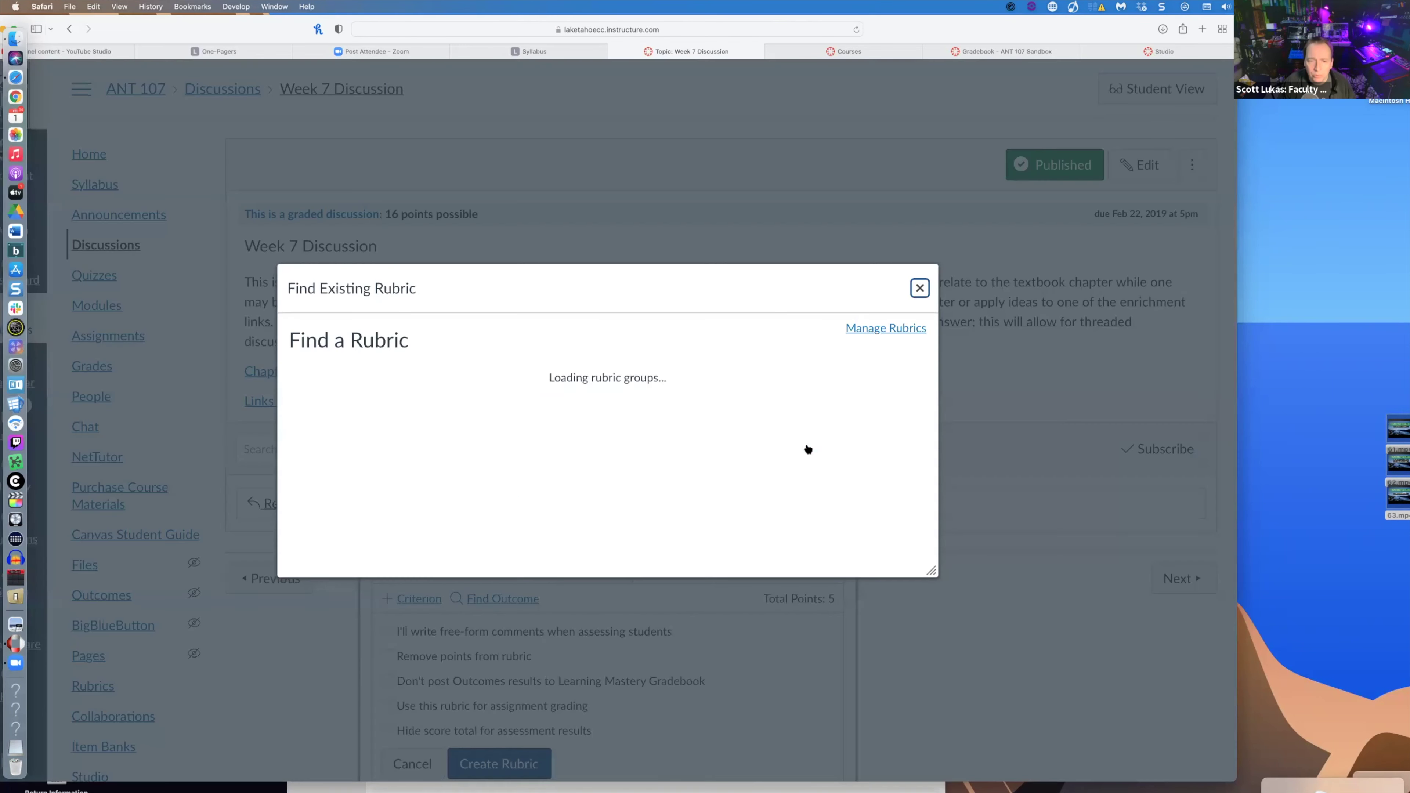
- Look through the courses that offer existing rubrics for the Week 7 Discussion
scroll(439, 504, "down", 3)
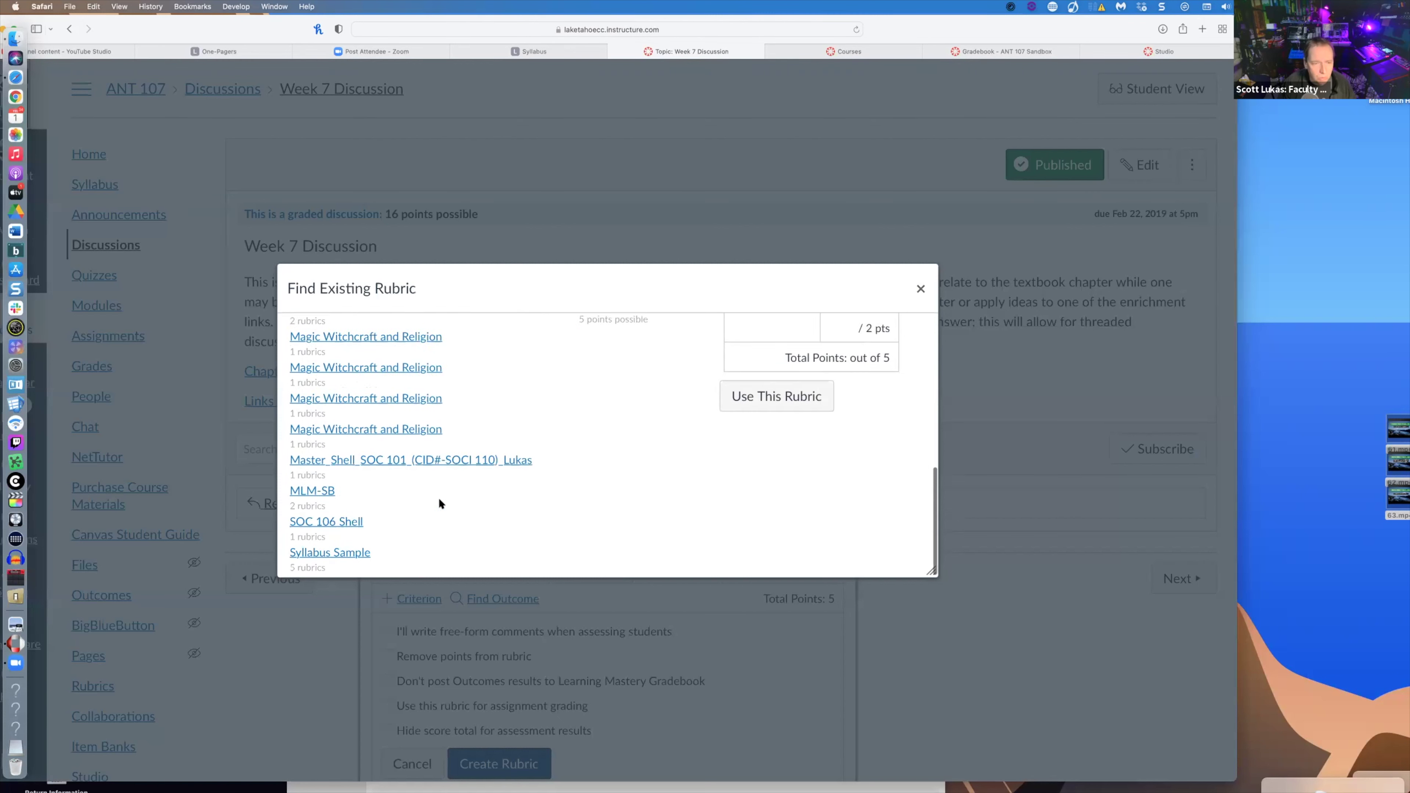
scroll(439, 502, "up", 6)
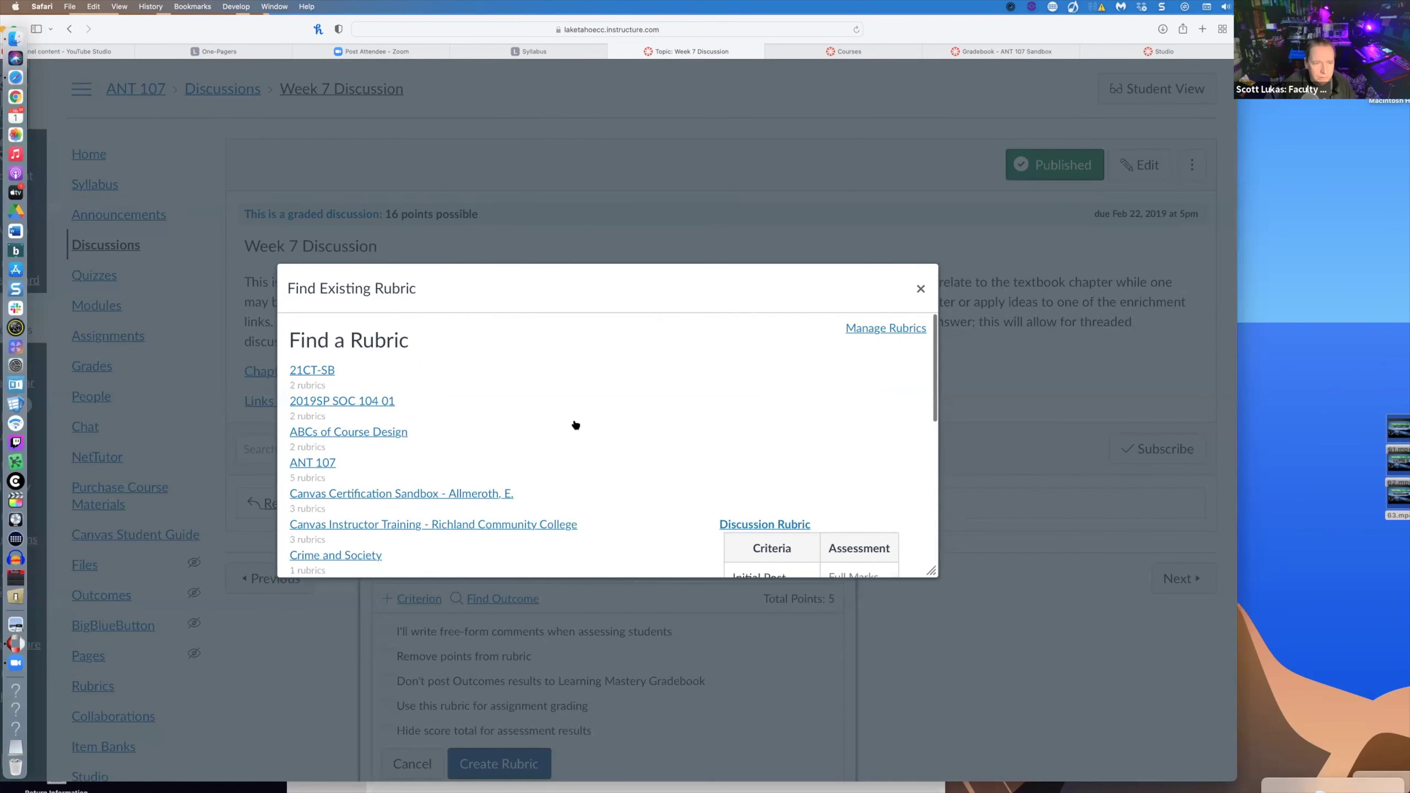
scroll(574, 425, "down", 10)
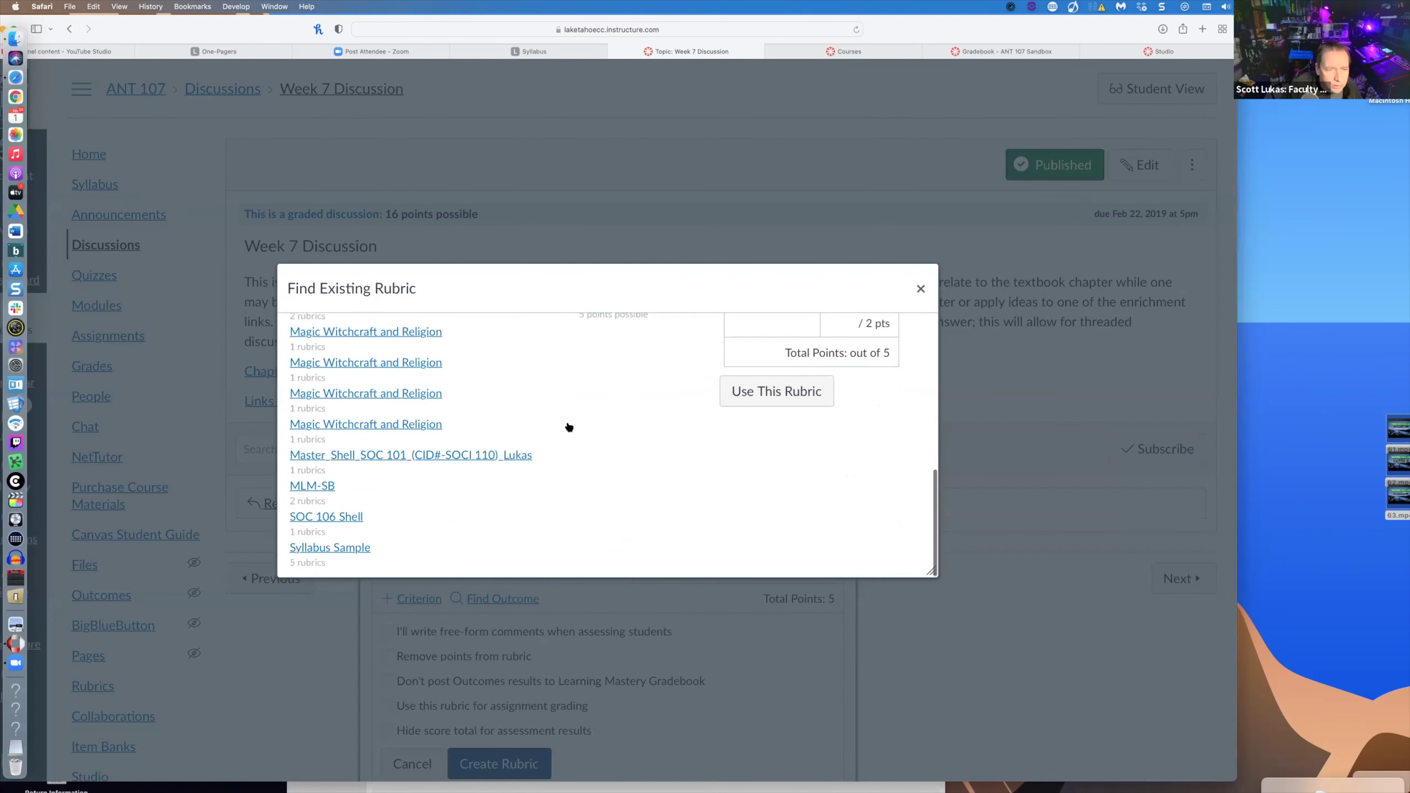
scroll(569, 427, "up", 5)
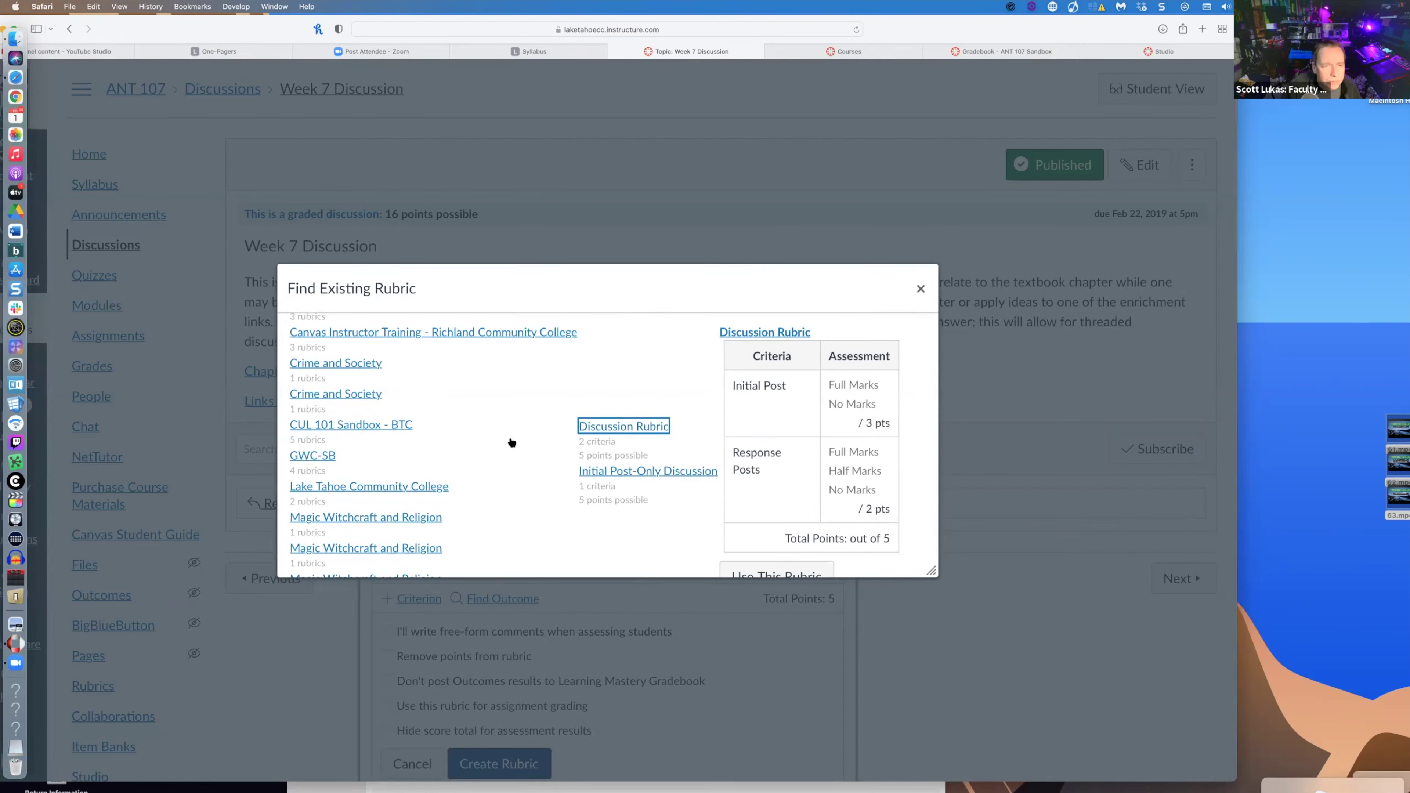
scroll(489, 436, "up", 5)
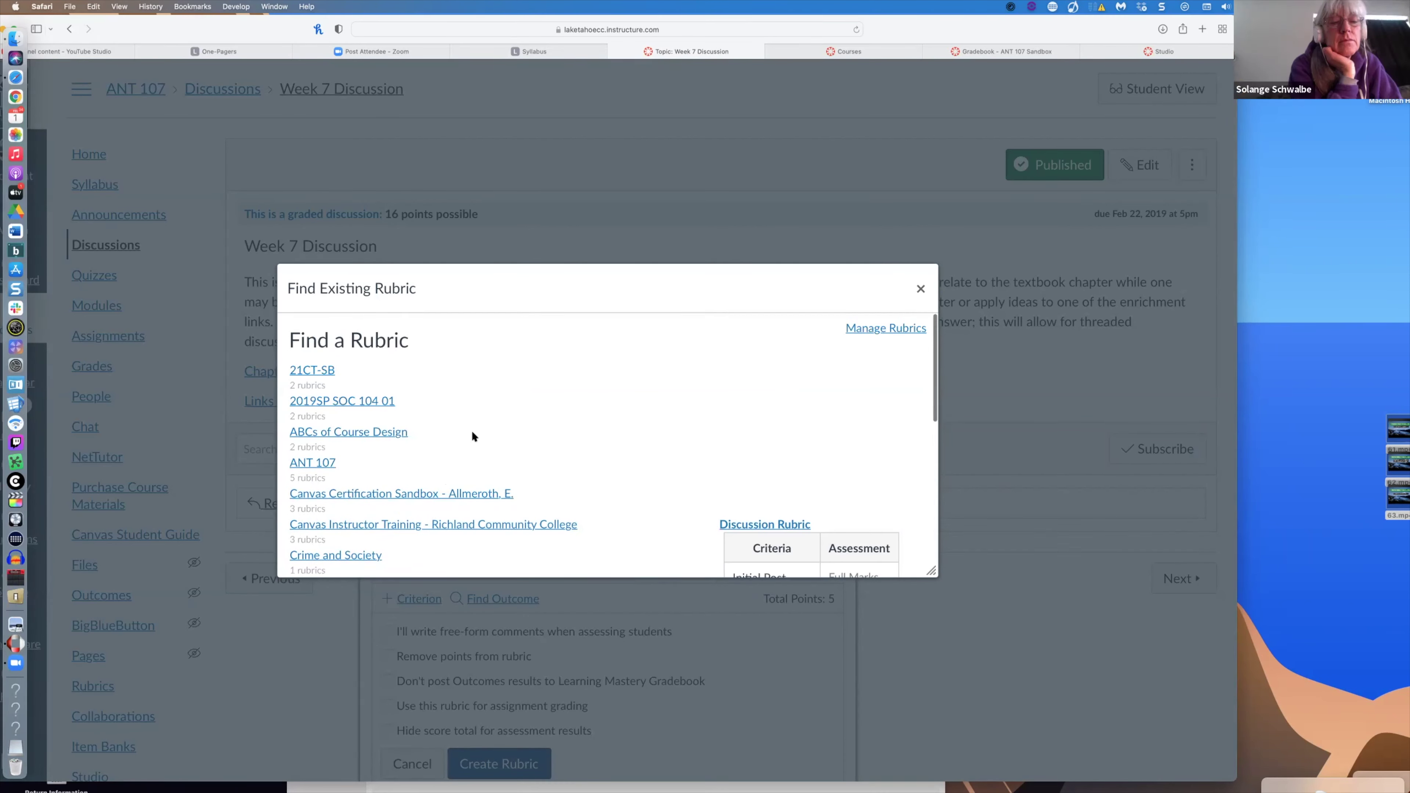
scroll(473, 436, "down", 5)
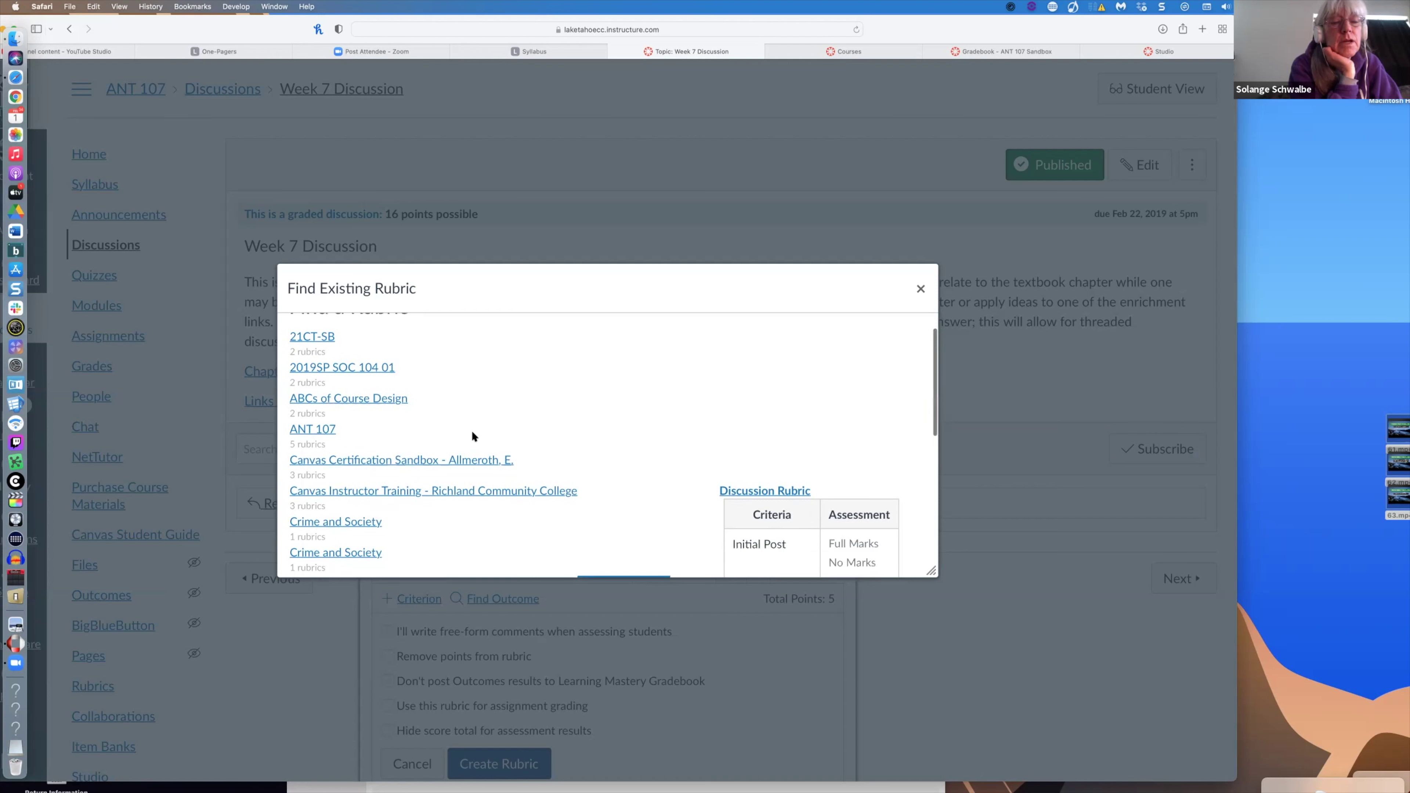
scroll(473, 436, "down", 3)
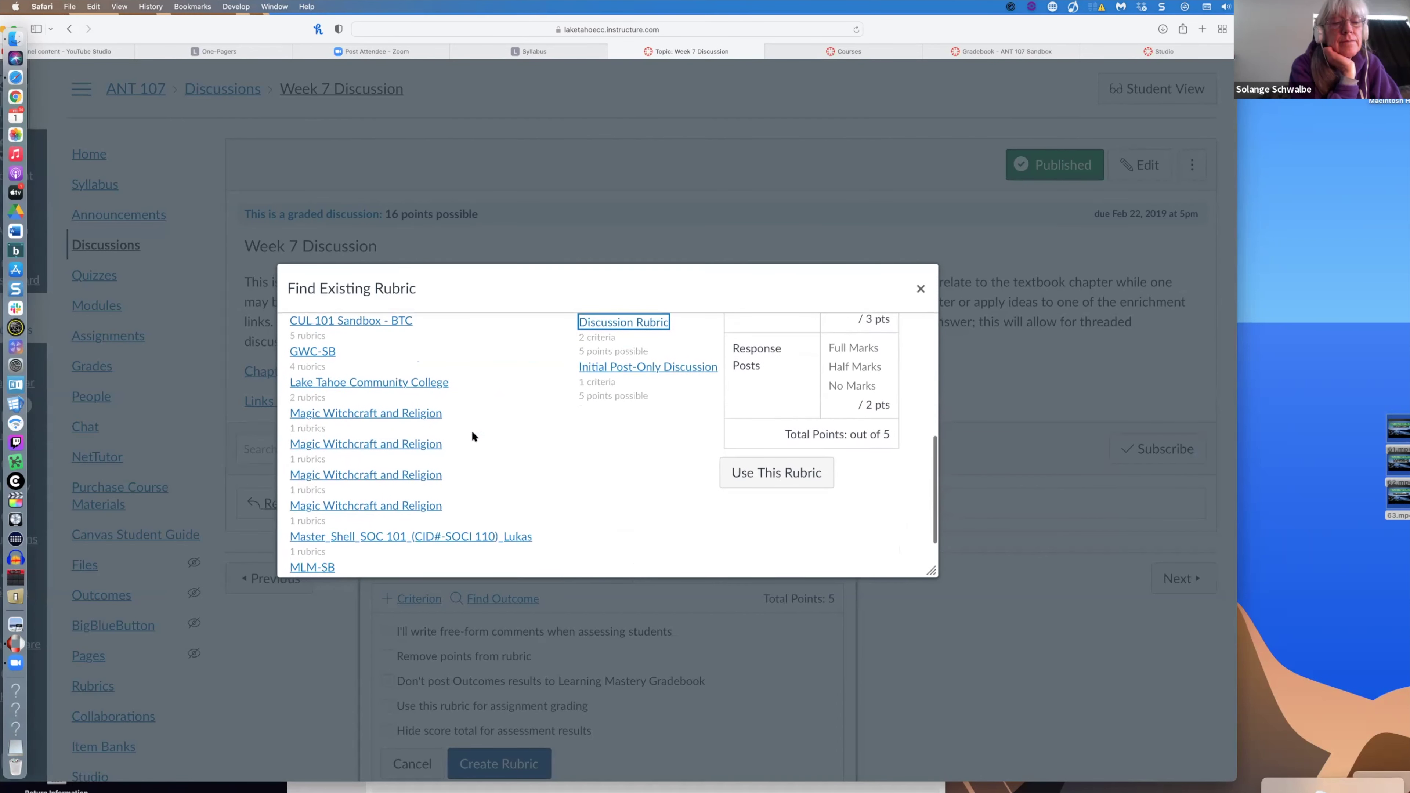
scroll(496, 432, "down", 3)
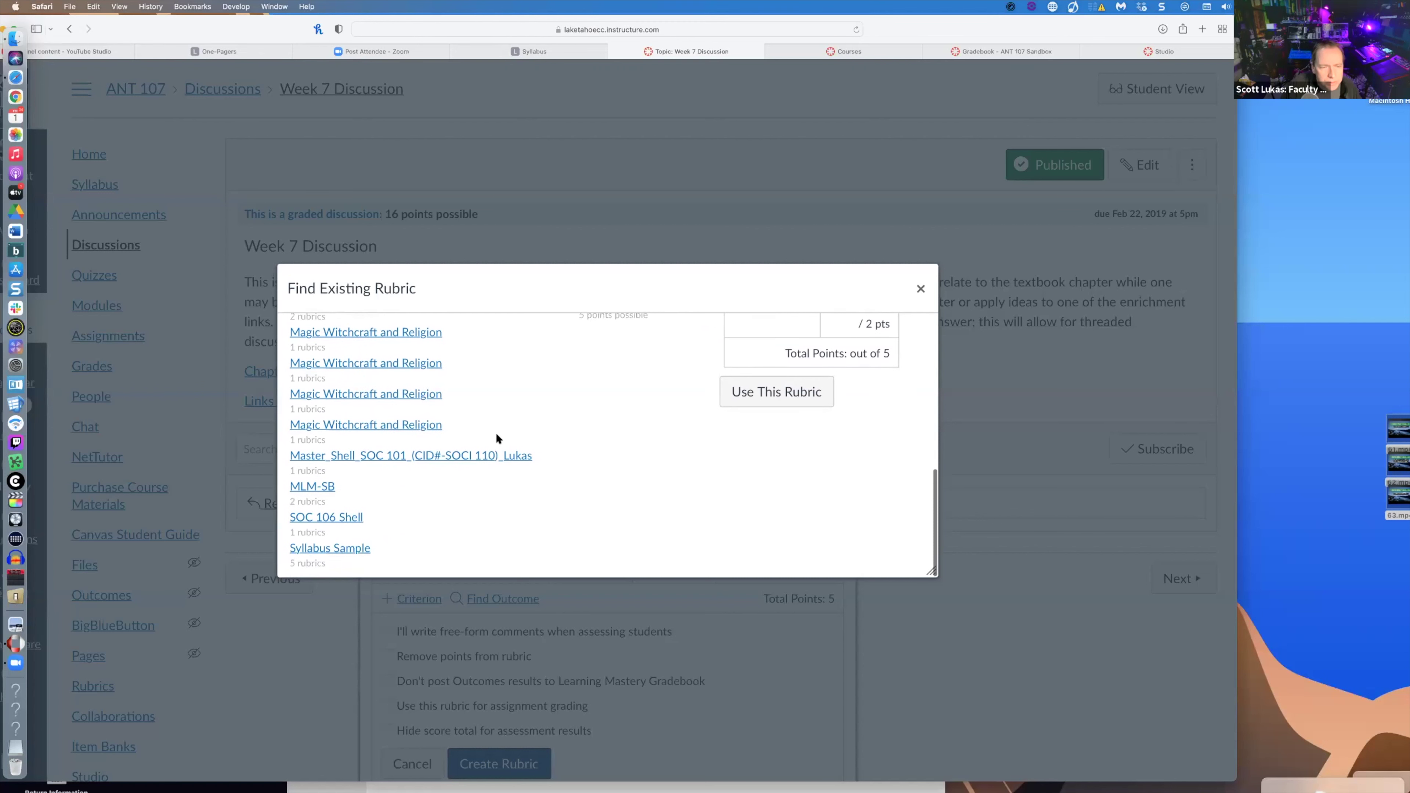
scroll(496, 432, "up", 7)
scroll(495, 432, "up", 3)
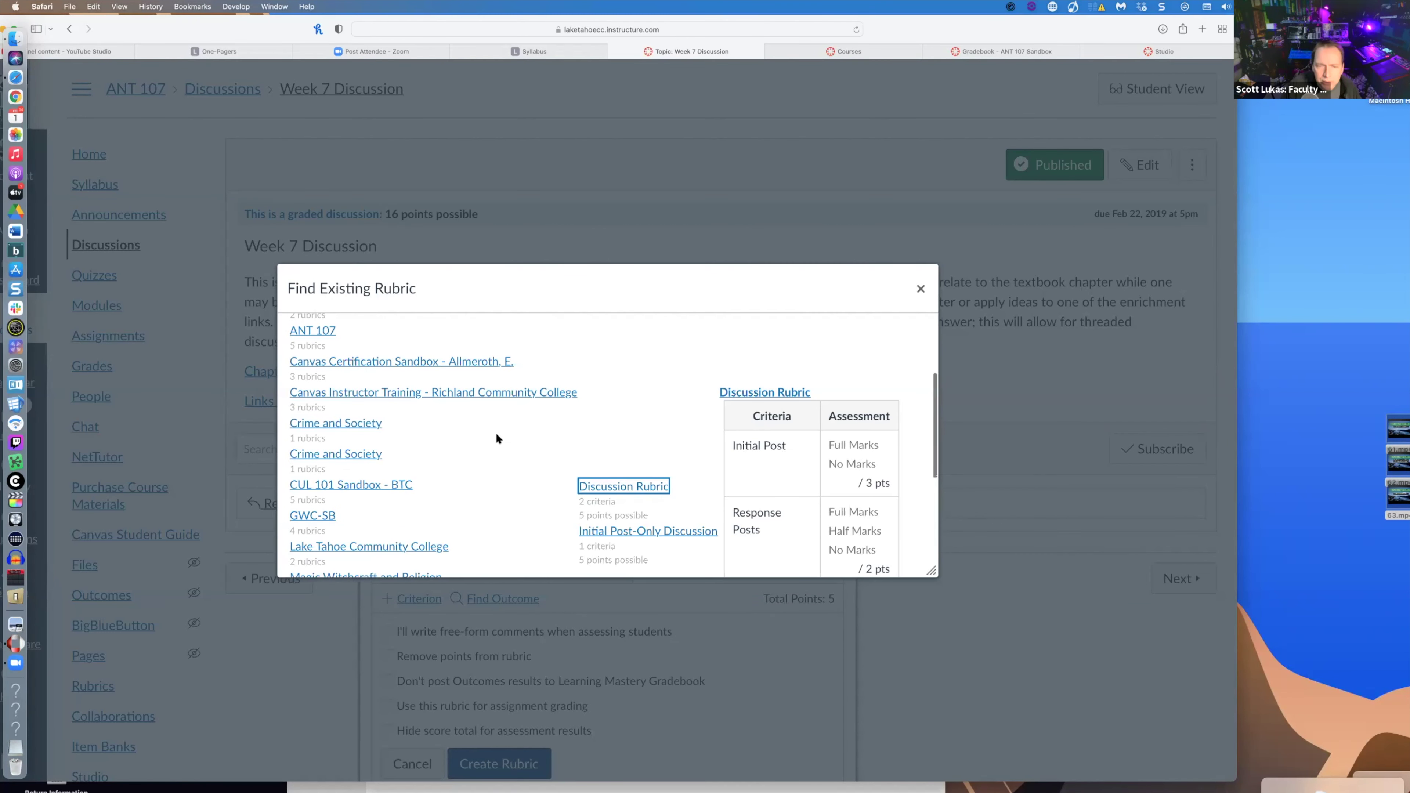
- Attach the existing Discussion Rubric to the Week 7 Discussion and close the rubric details
scroll(500, 433, "down", 2)
left_click(626, 438)
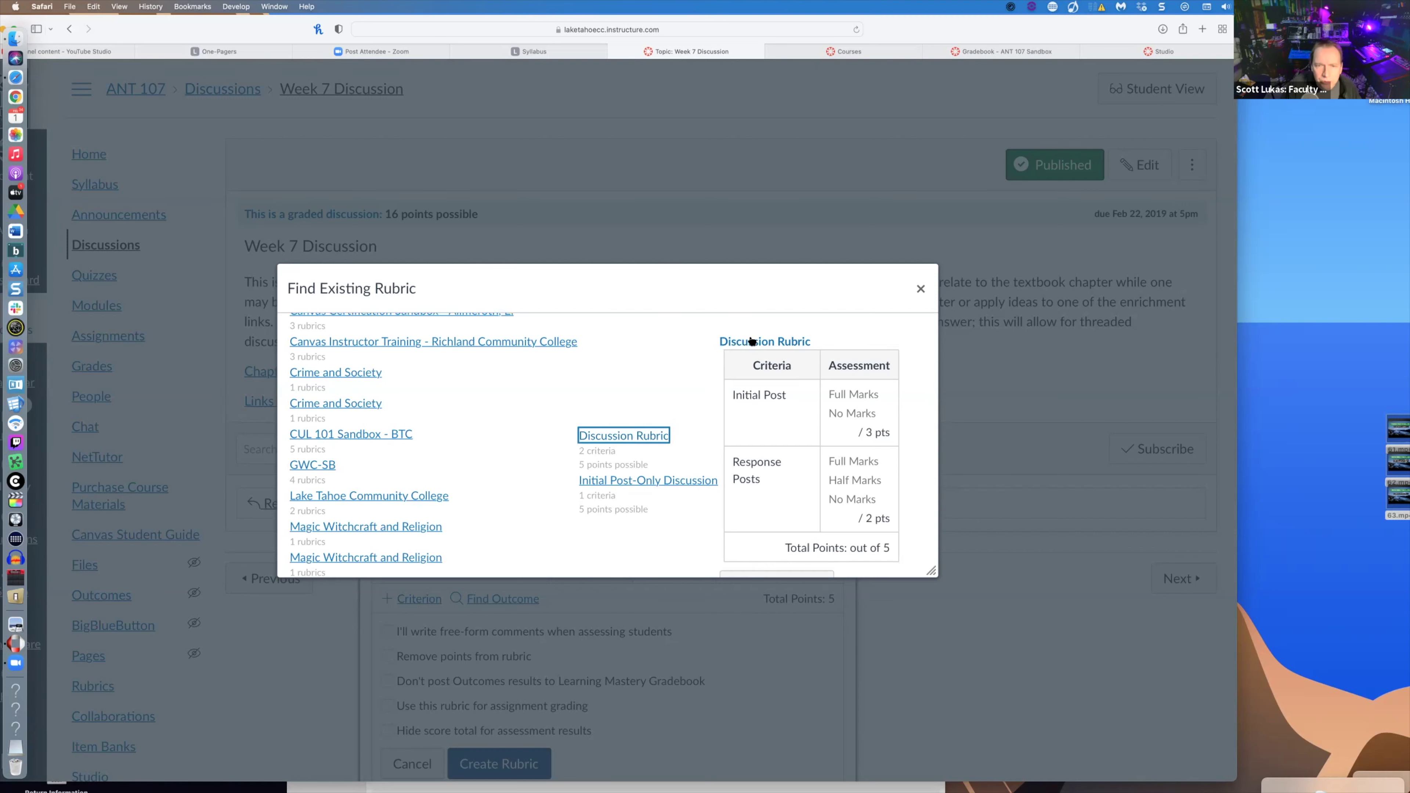
key("Return")
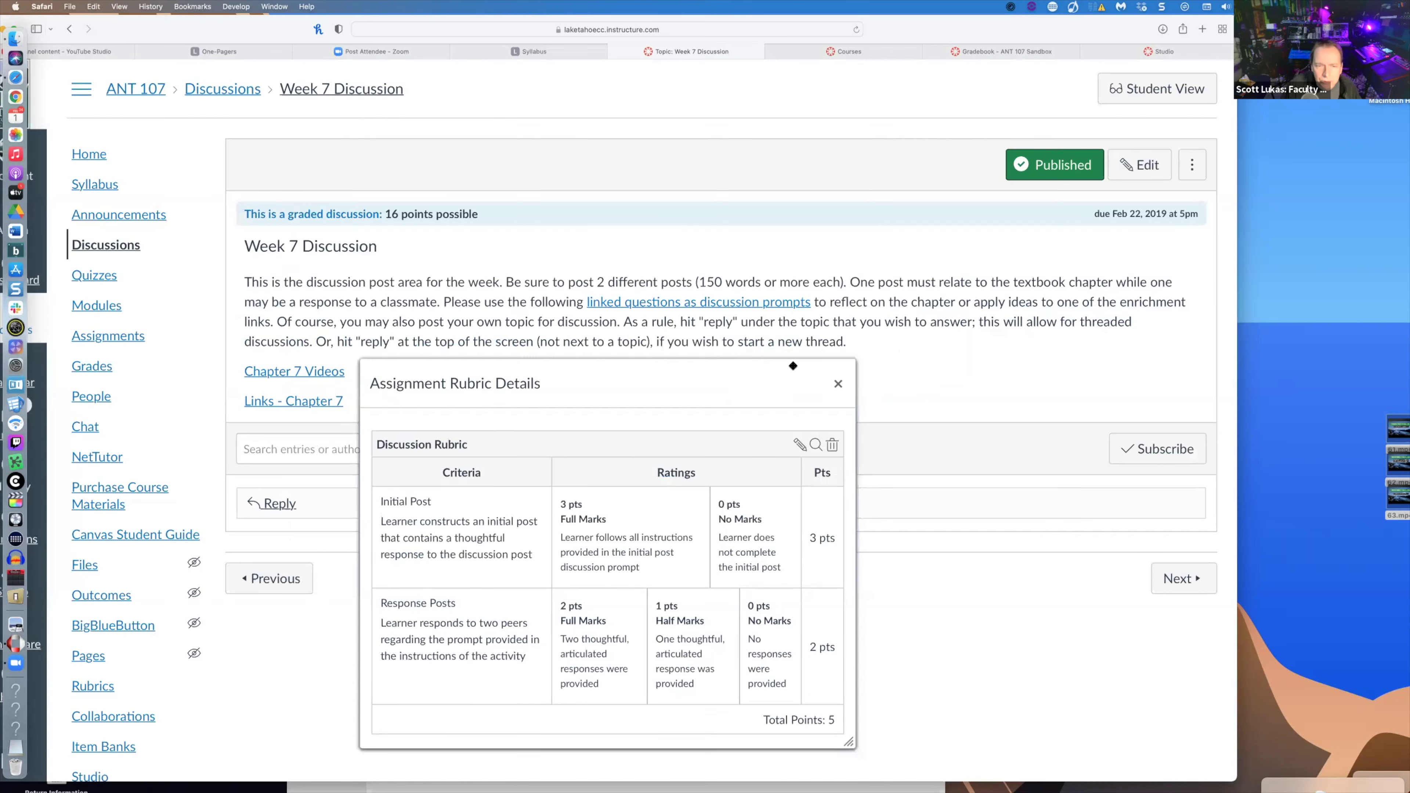
left_click(838, 385)
- Reopen the rubric attached to the Week 7 Discussion to check its criteria, and close it
left_click(1194, 166)
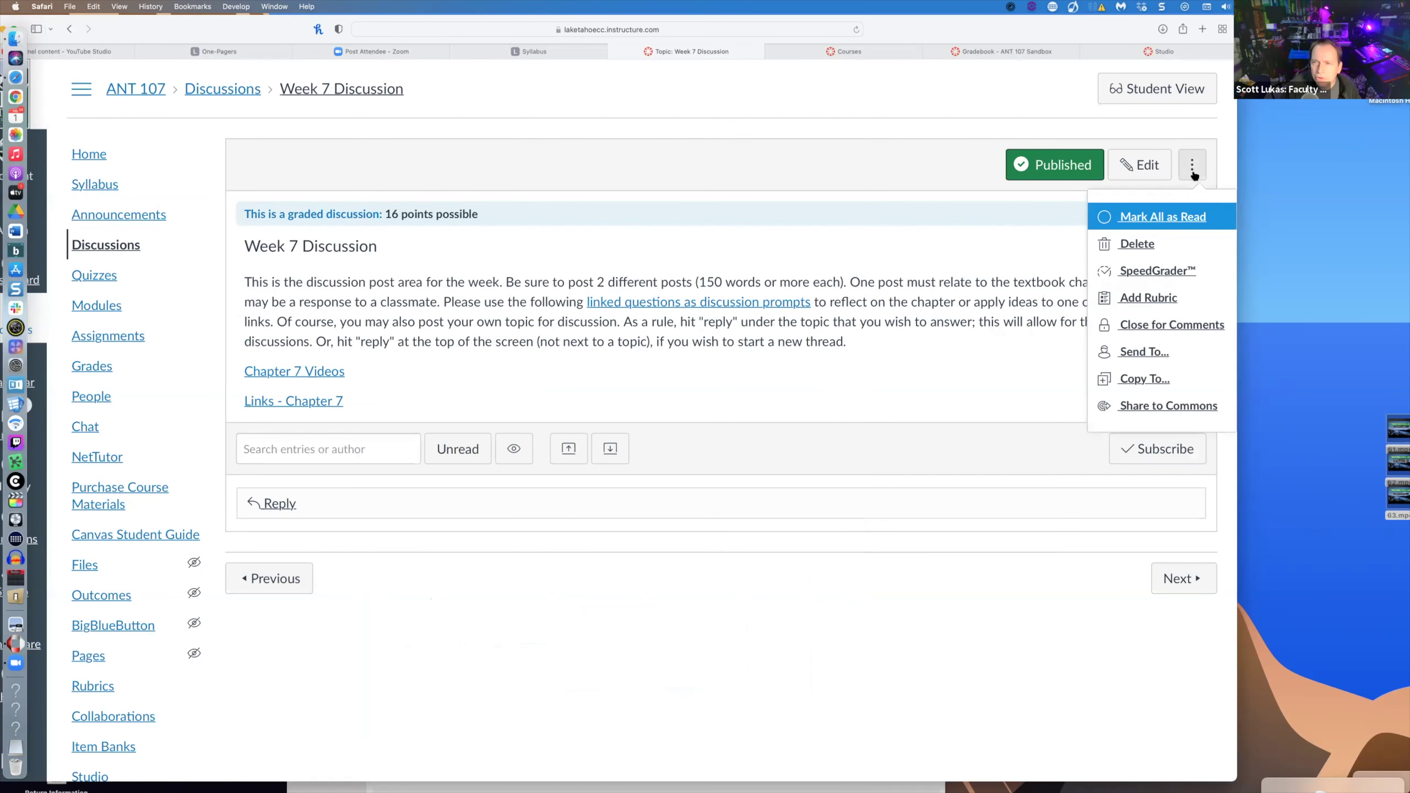
left_click(1143, 296)
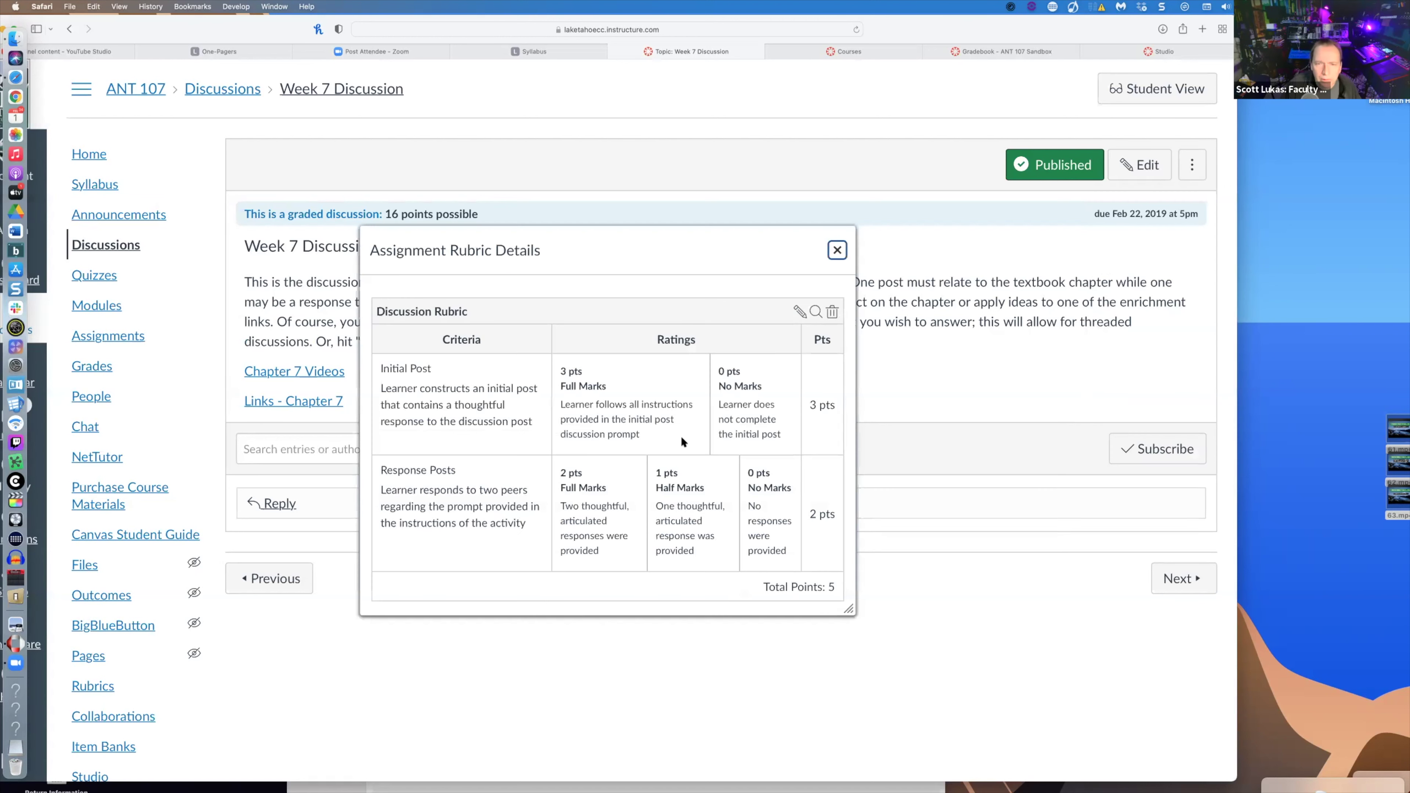
left_click(837, 251)
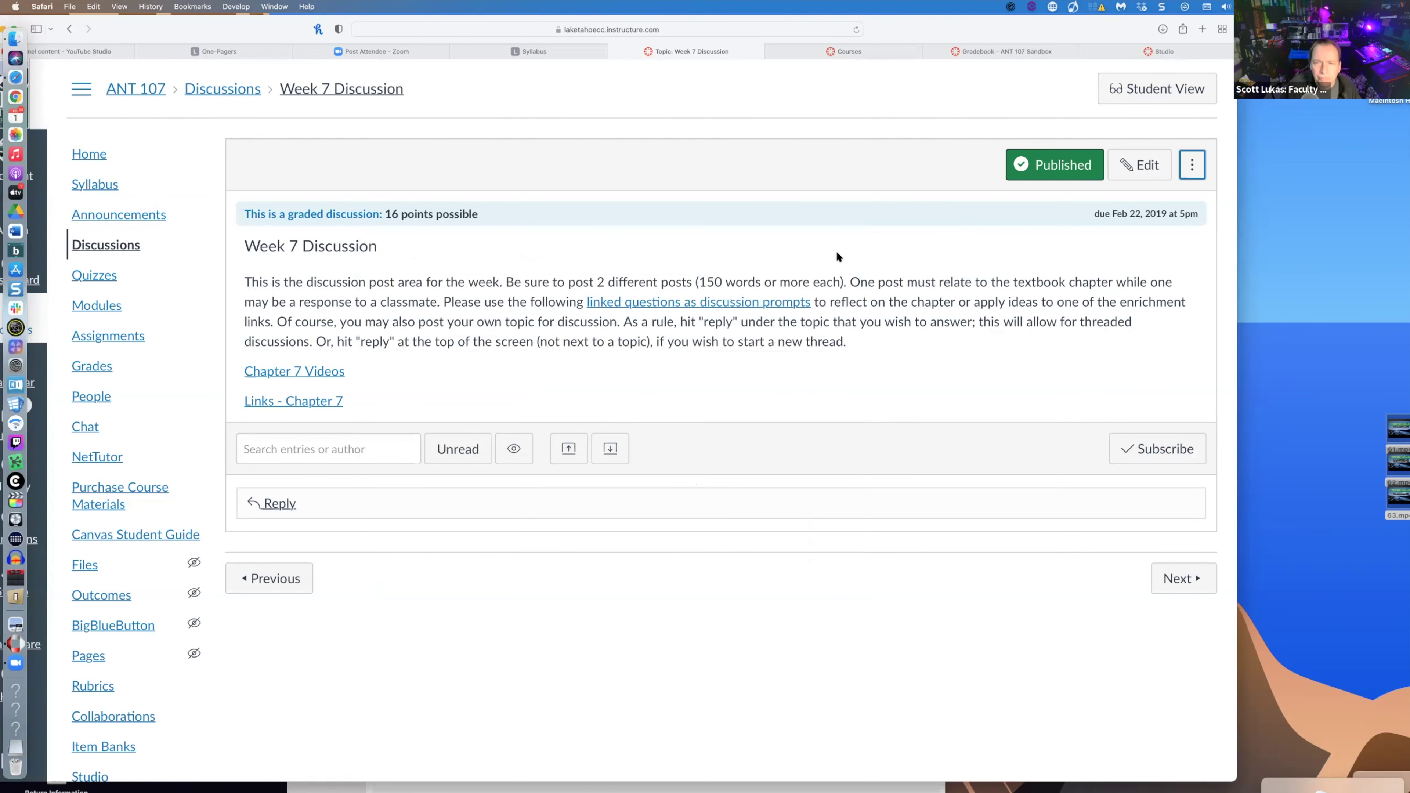
- Open the Week 8 Discussion from the discussions list and browse the existing rubrics that could be added to it
left_click(256, 98)
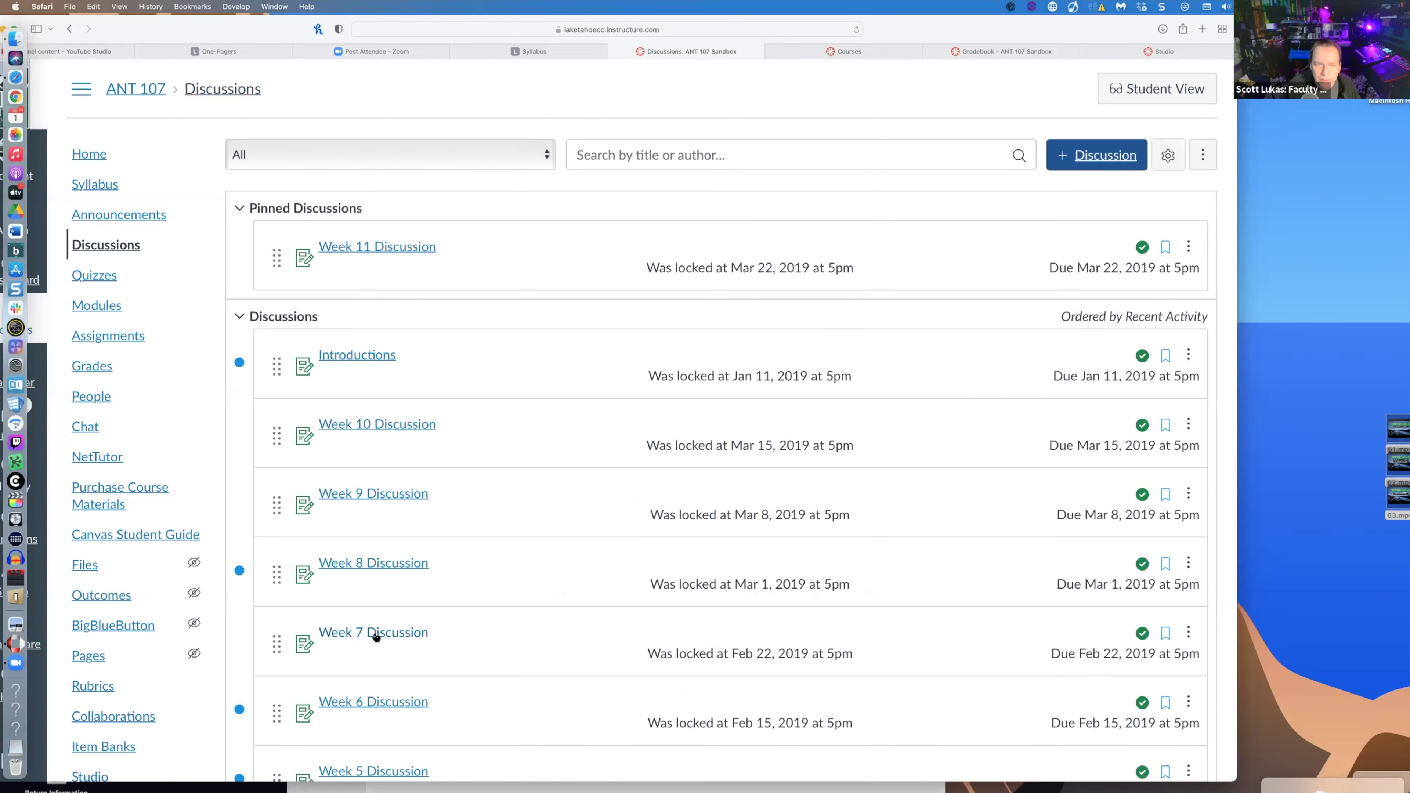
left_click(386, 564)
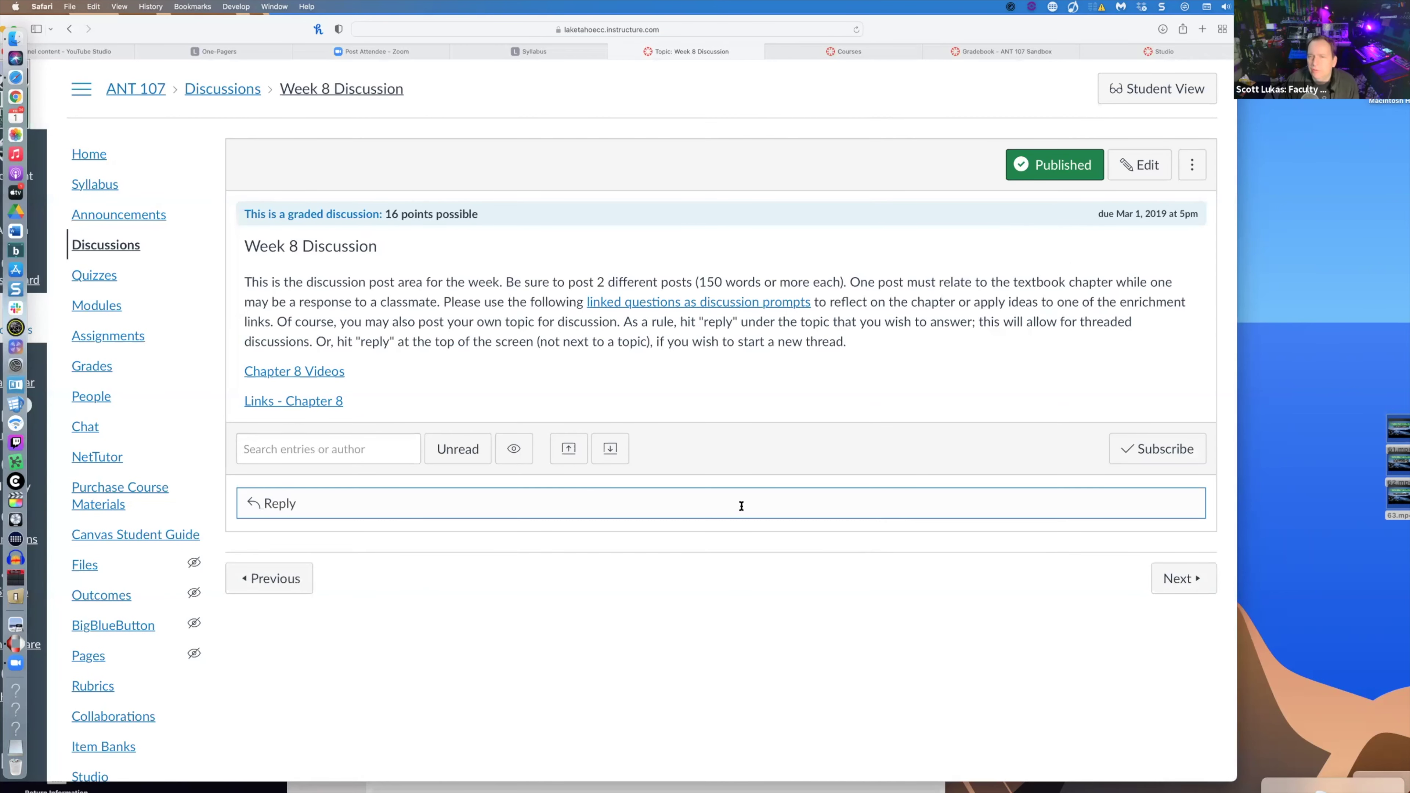
left_click(1192, 165)
left_click(1162, 305)
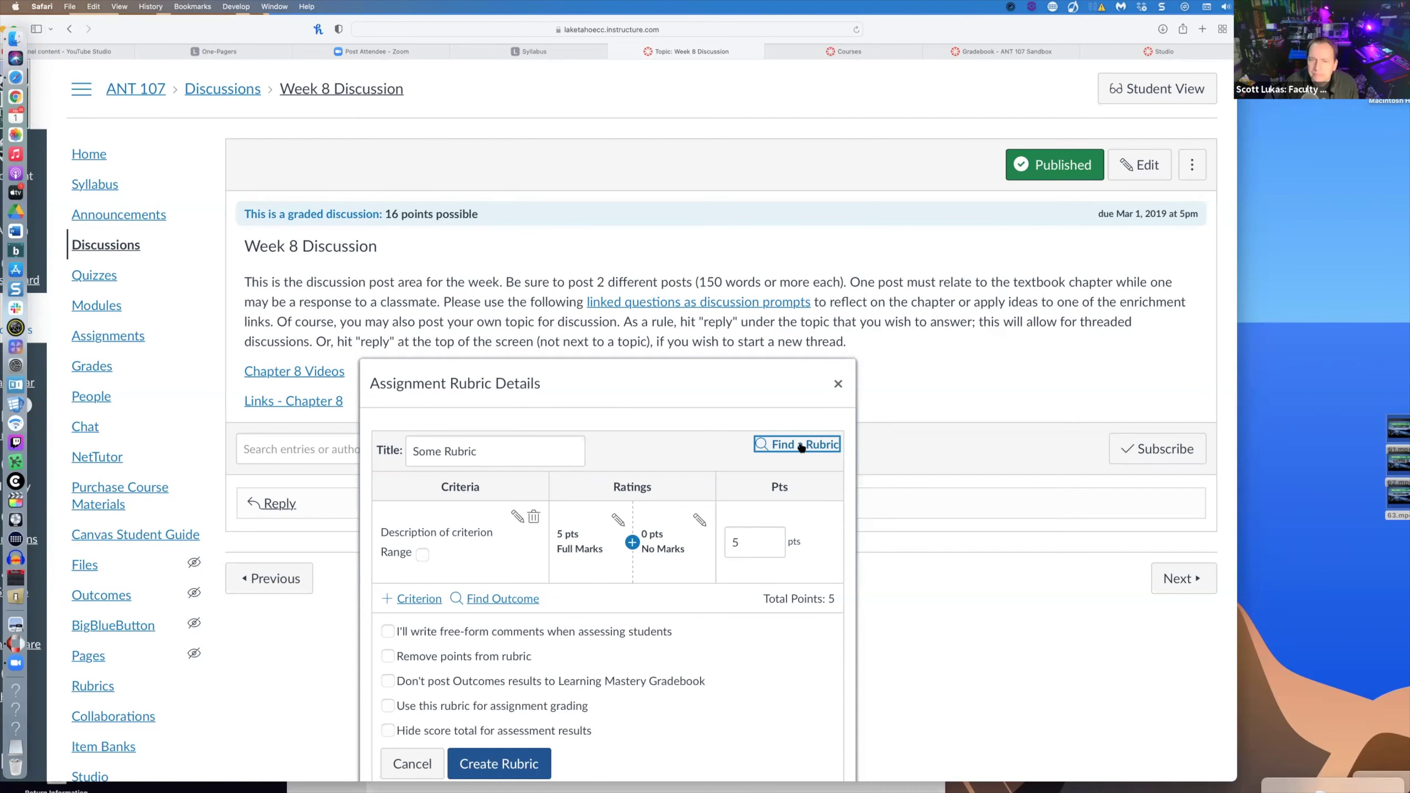
left_click(798, 444)
scroll(468, 453, "down", 2)
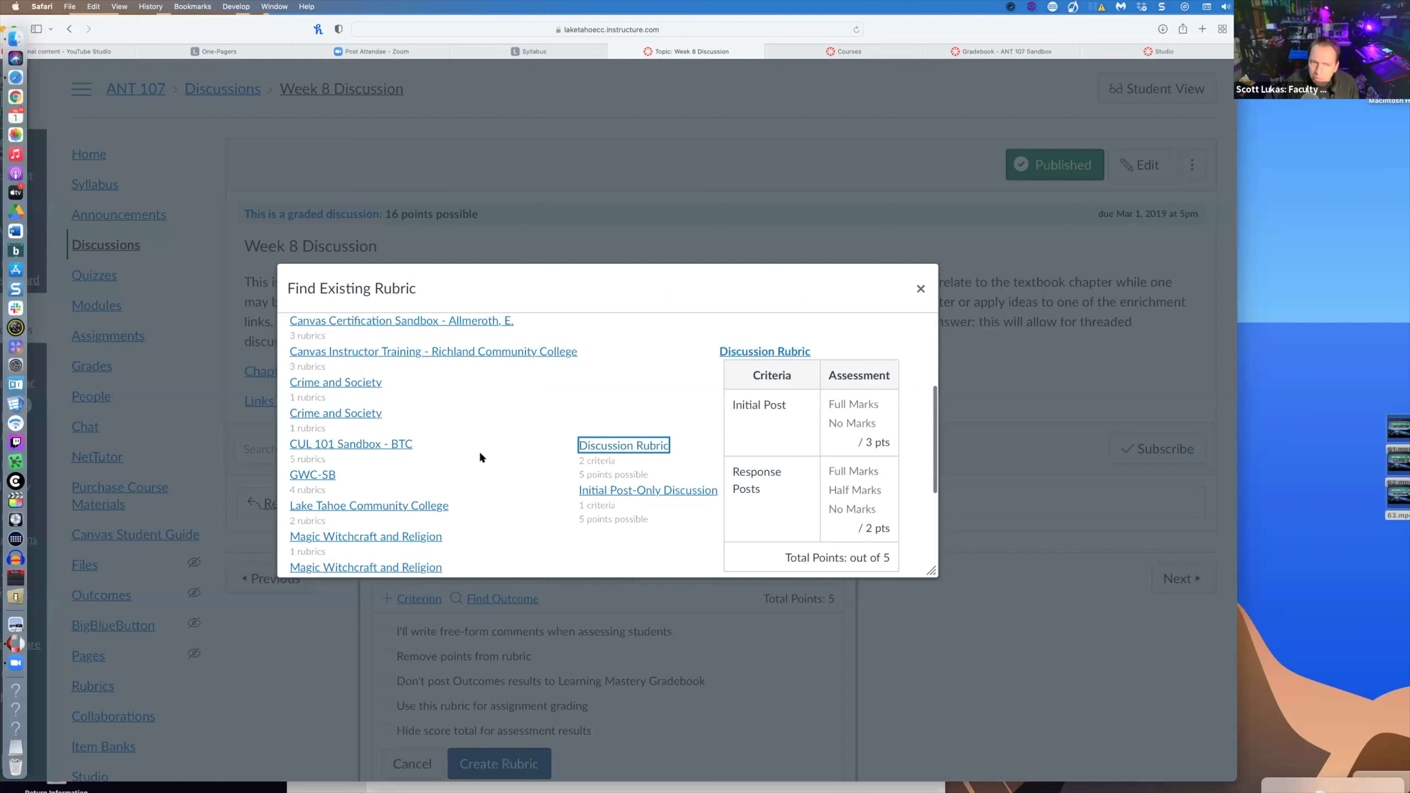
scroll(494, 458, "down", 5)
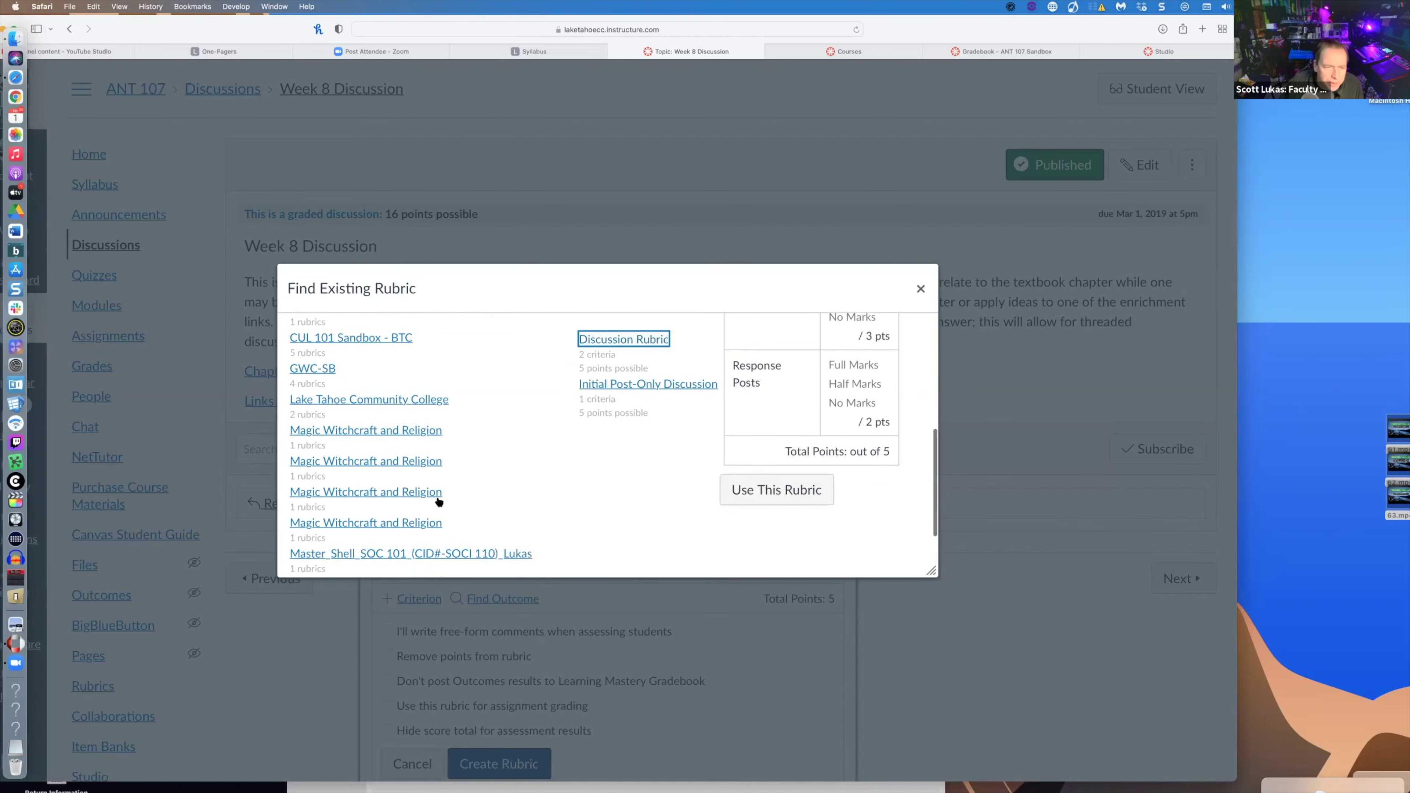
scroll(424, 518, "down", 1)
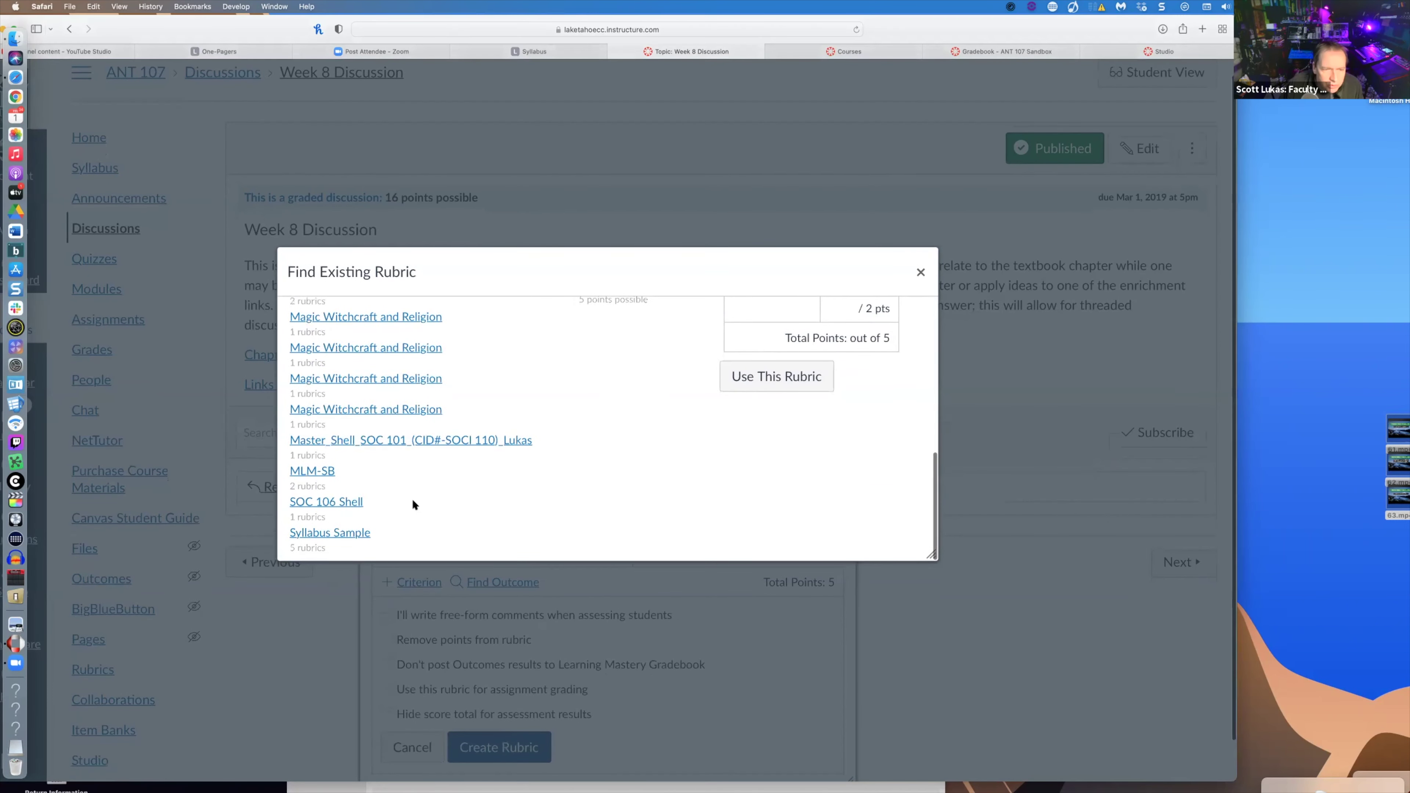
scroll(412, 503, "up", 3)
scroll(413, 500, "up", 5)
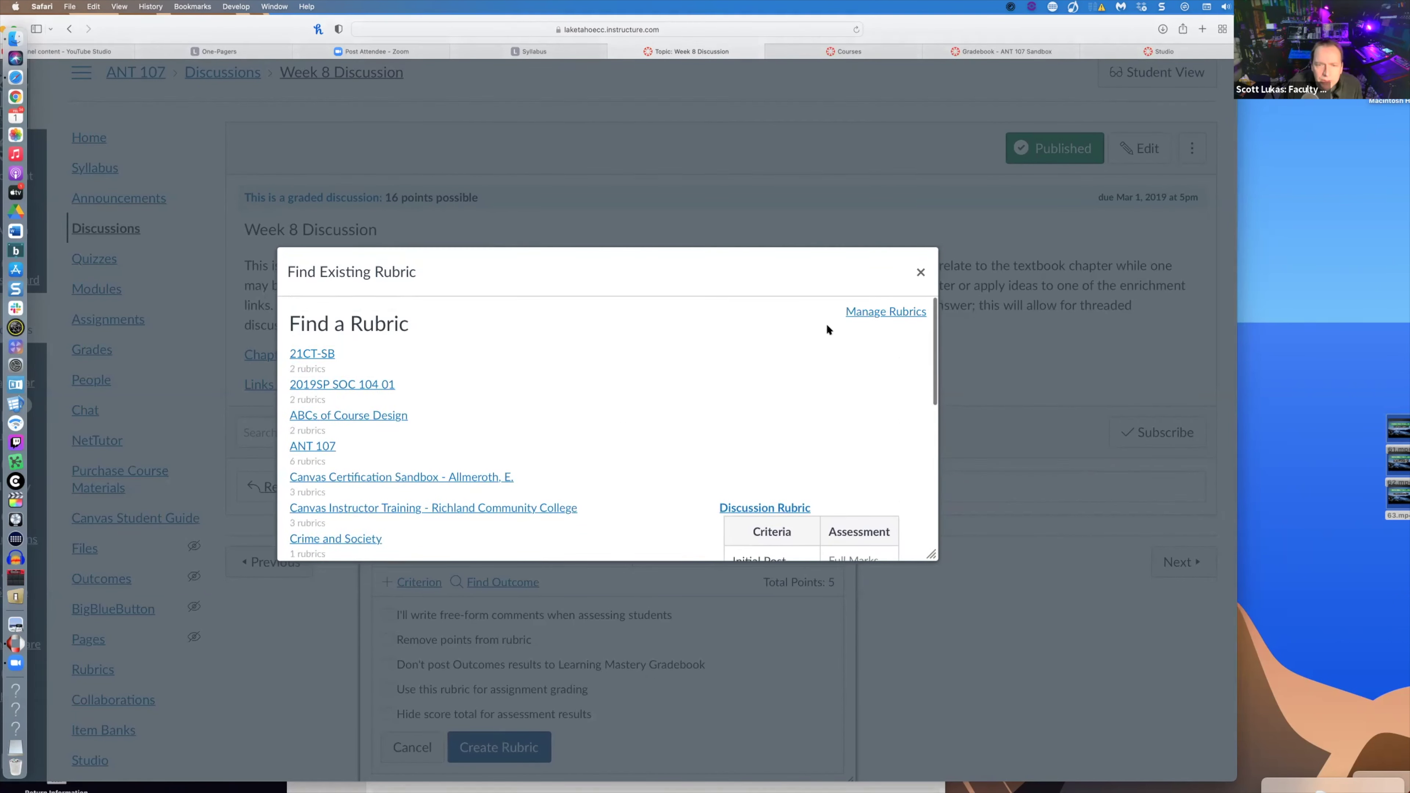
- Go to the ANT 107 course's rubric management page and open test Rubric 1
left_click(866, 309)
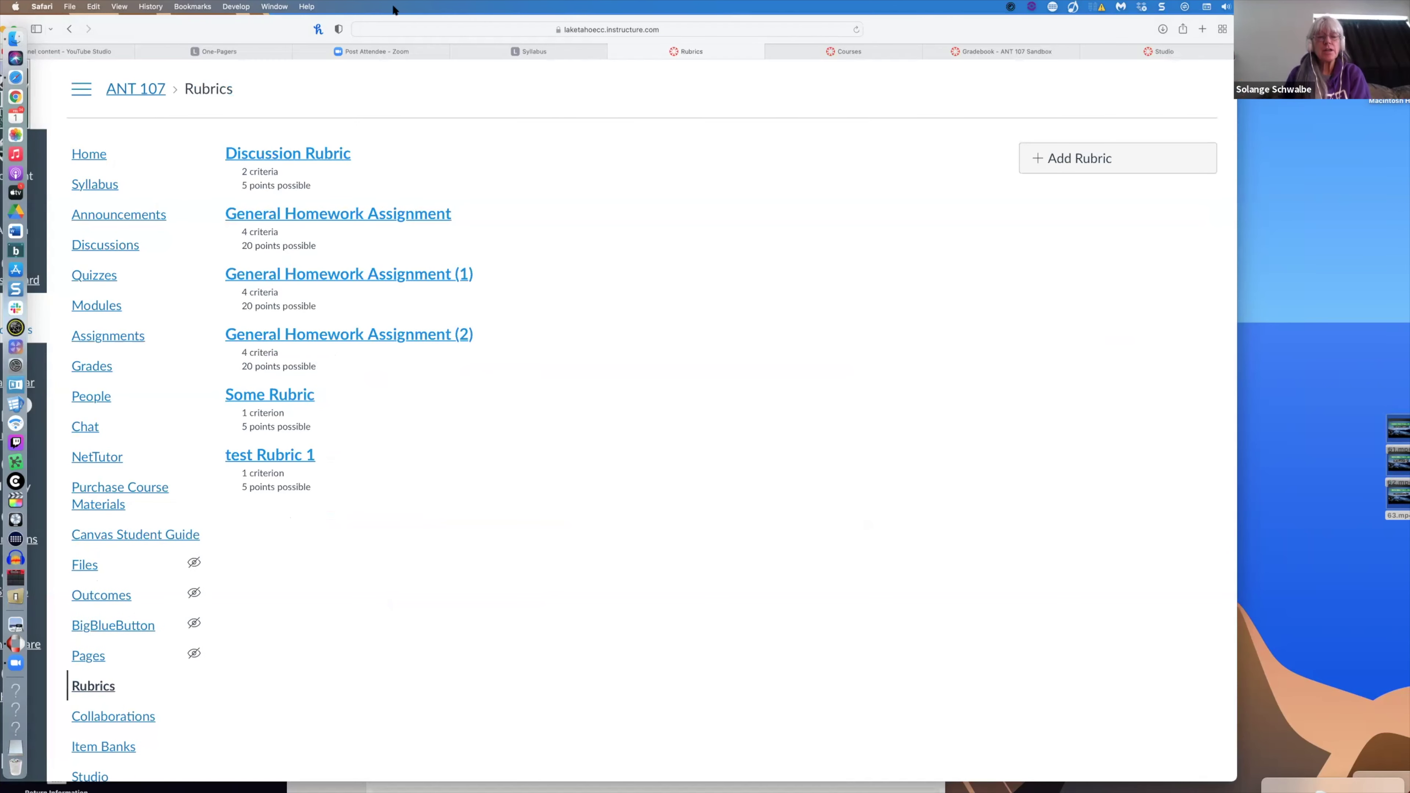
mouse_move(273, 28)
left_mouse_down()
mouse_move(342, 27)
mouse_move(280, 5)
left_mouse_up()
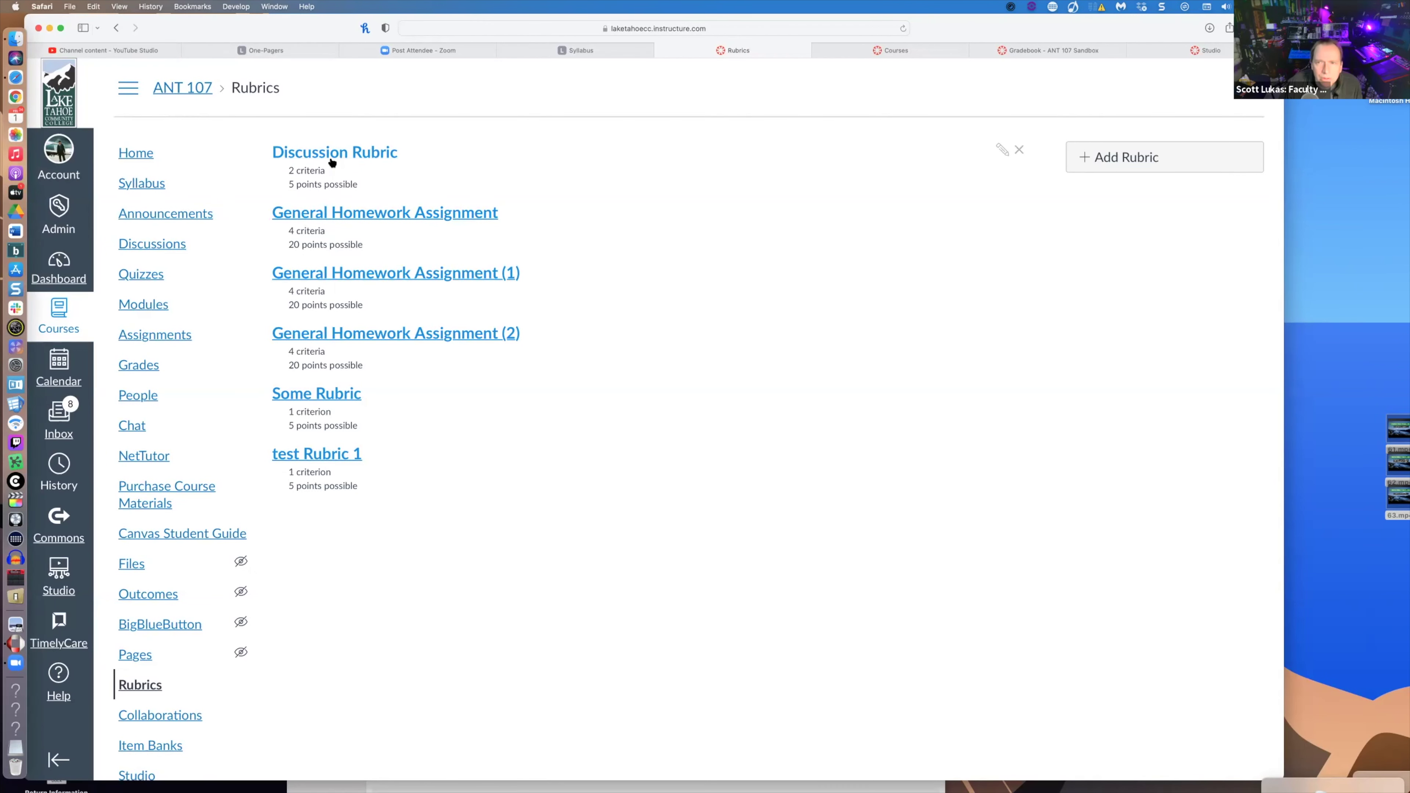
left_click(343, 453)
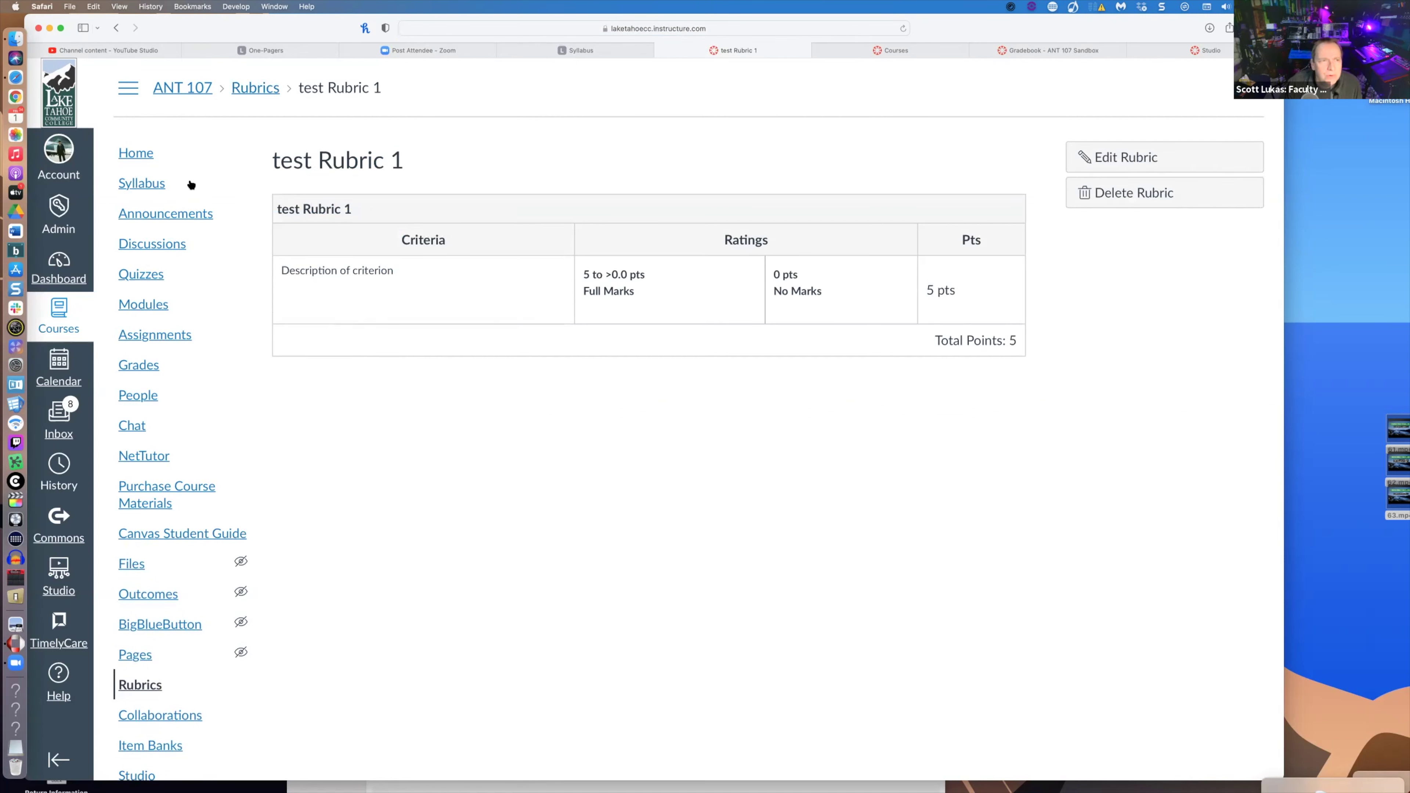
- Return to the Week 8 Discussion and open the finder for existing rubrics from its Add Rubric form
left_click(123, 28)
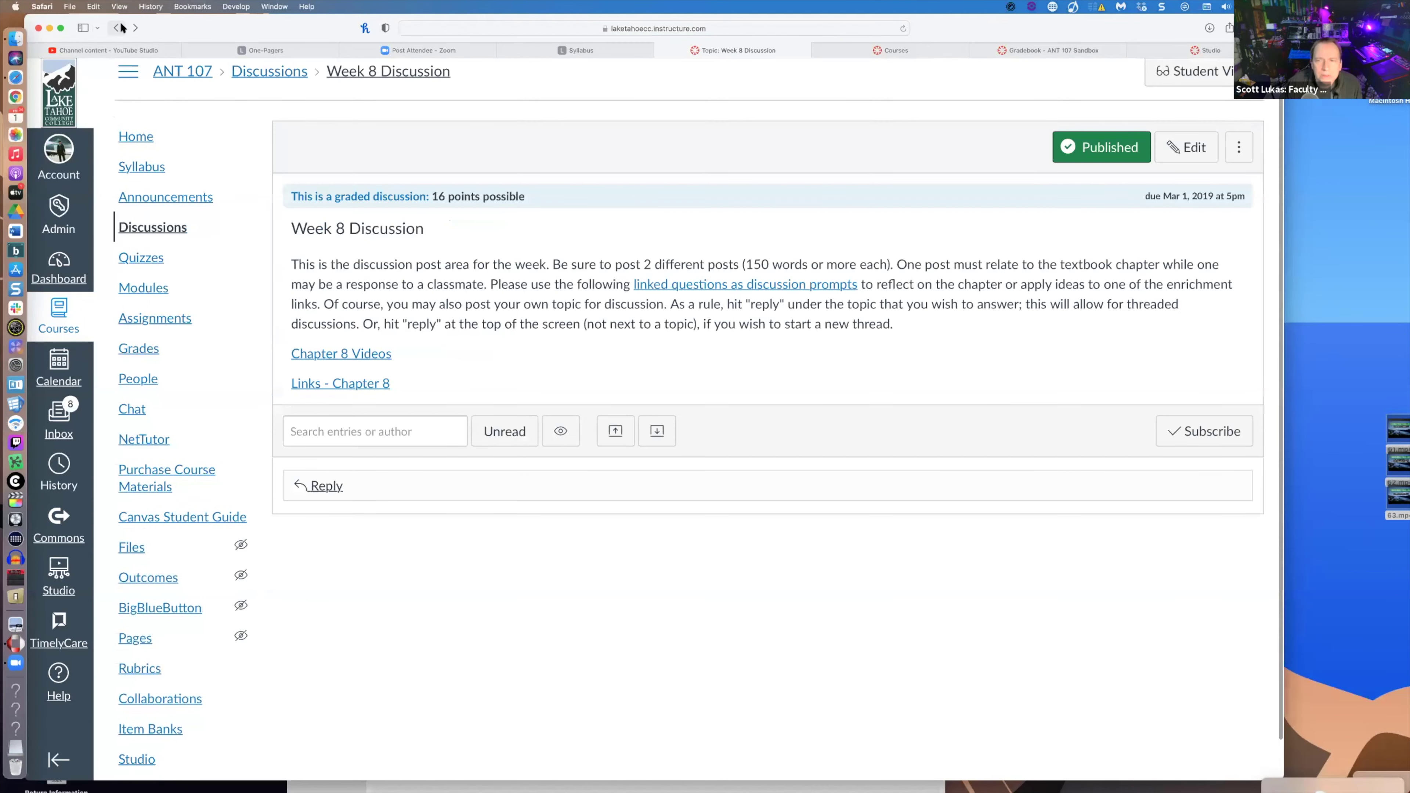
left_click_drag(1026, 28, 978, 27)
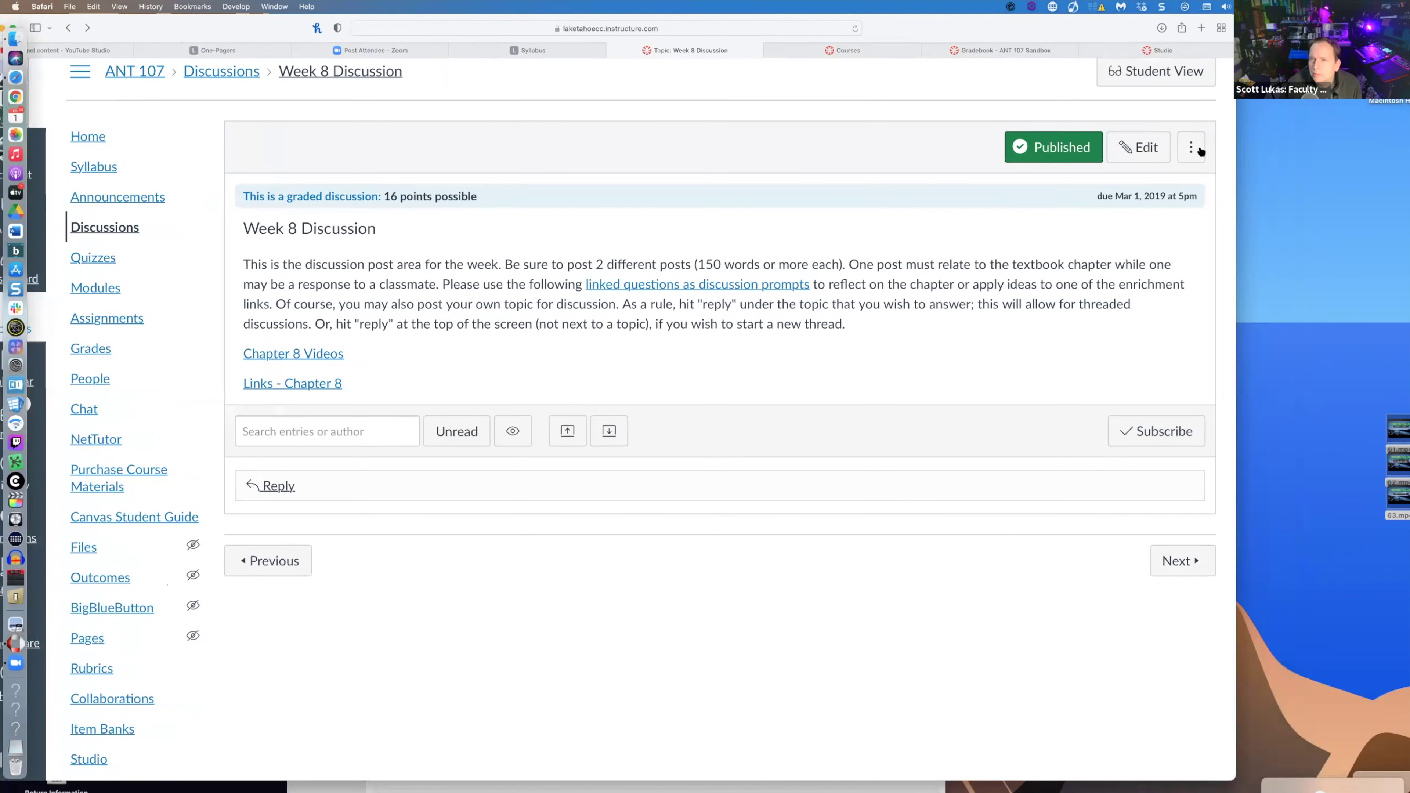
left_click(1191, 146)
left_click(1137, 281)
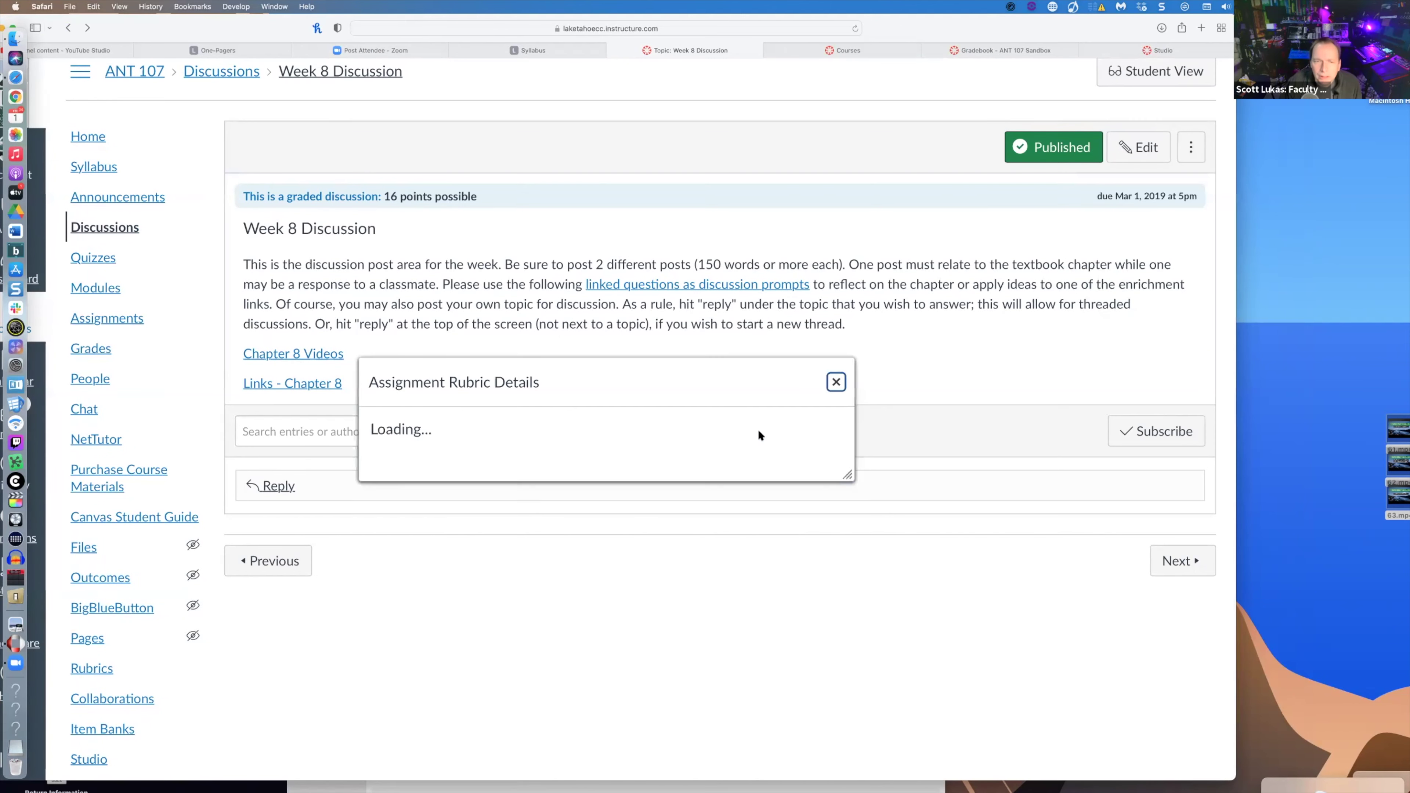
left_click(816, 443)
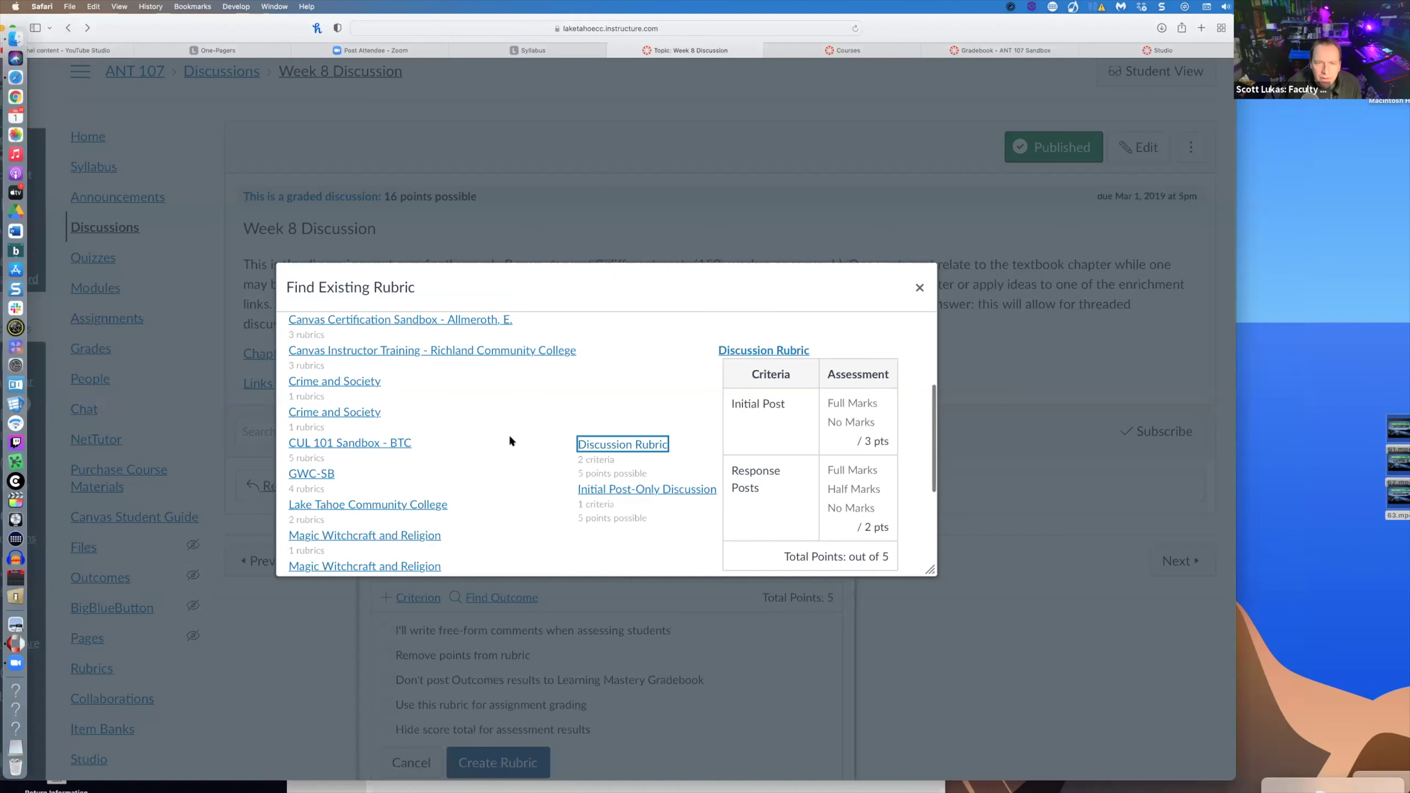
- Browse the courses whose rubrics can be reused for the Week 8 Discussion, and close the rubric dialogs without adding one
scroll(509, 437, "down", 5)
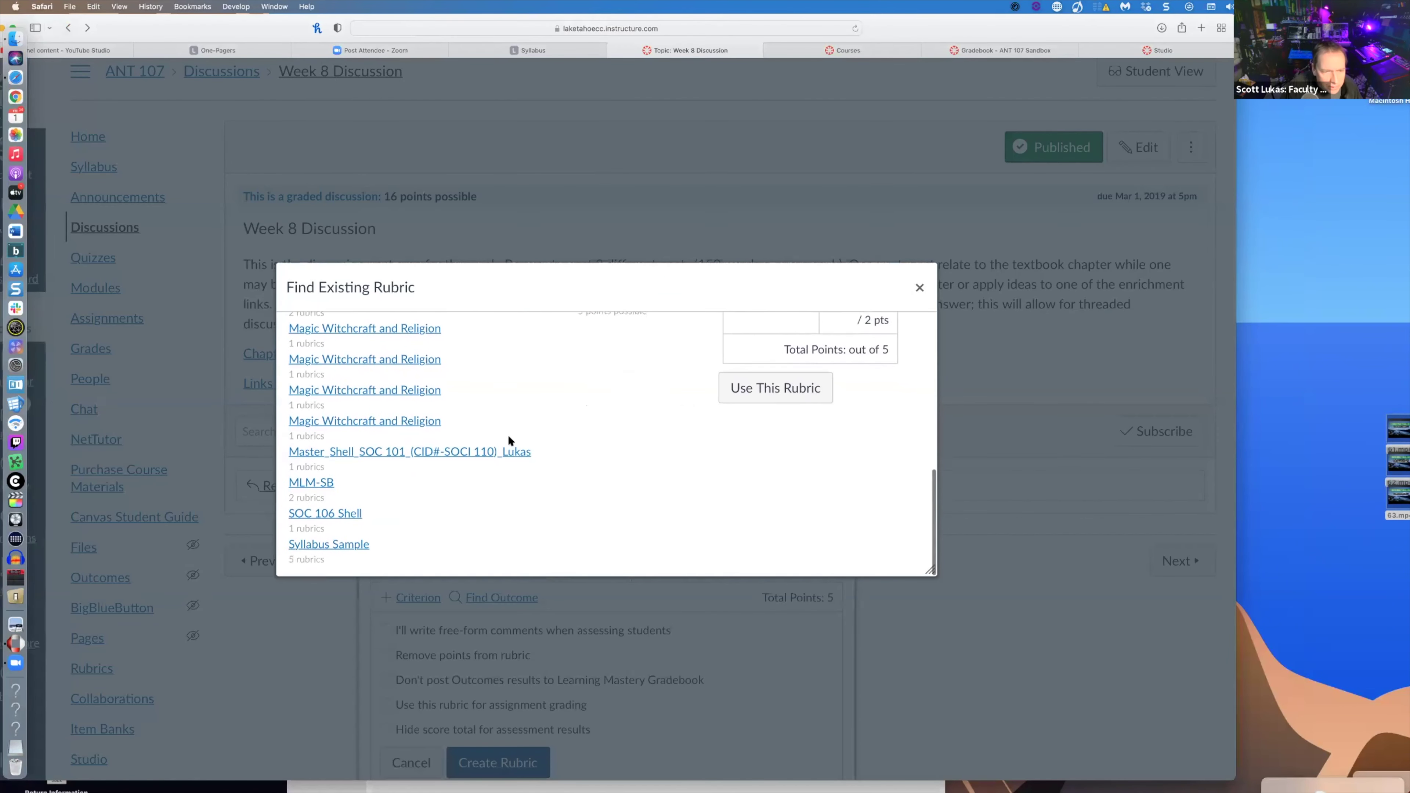
scroll(509, 437, "up", 10)
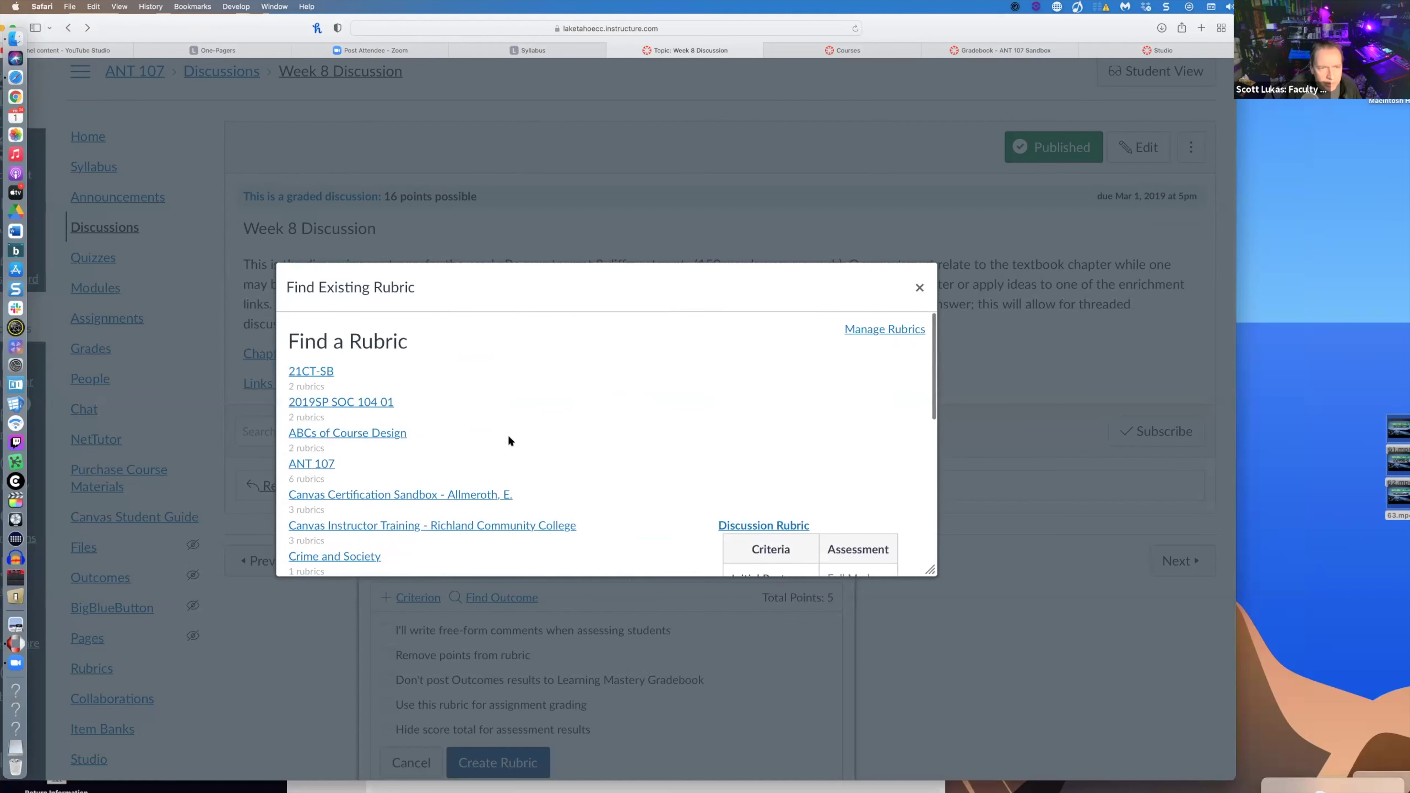
scroll(508, 437, "down", 5)
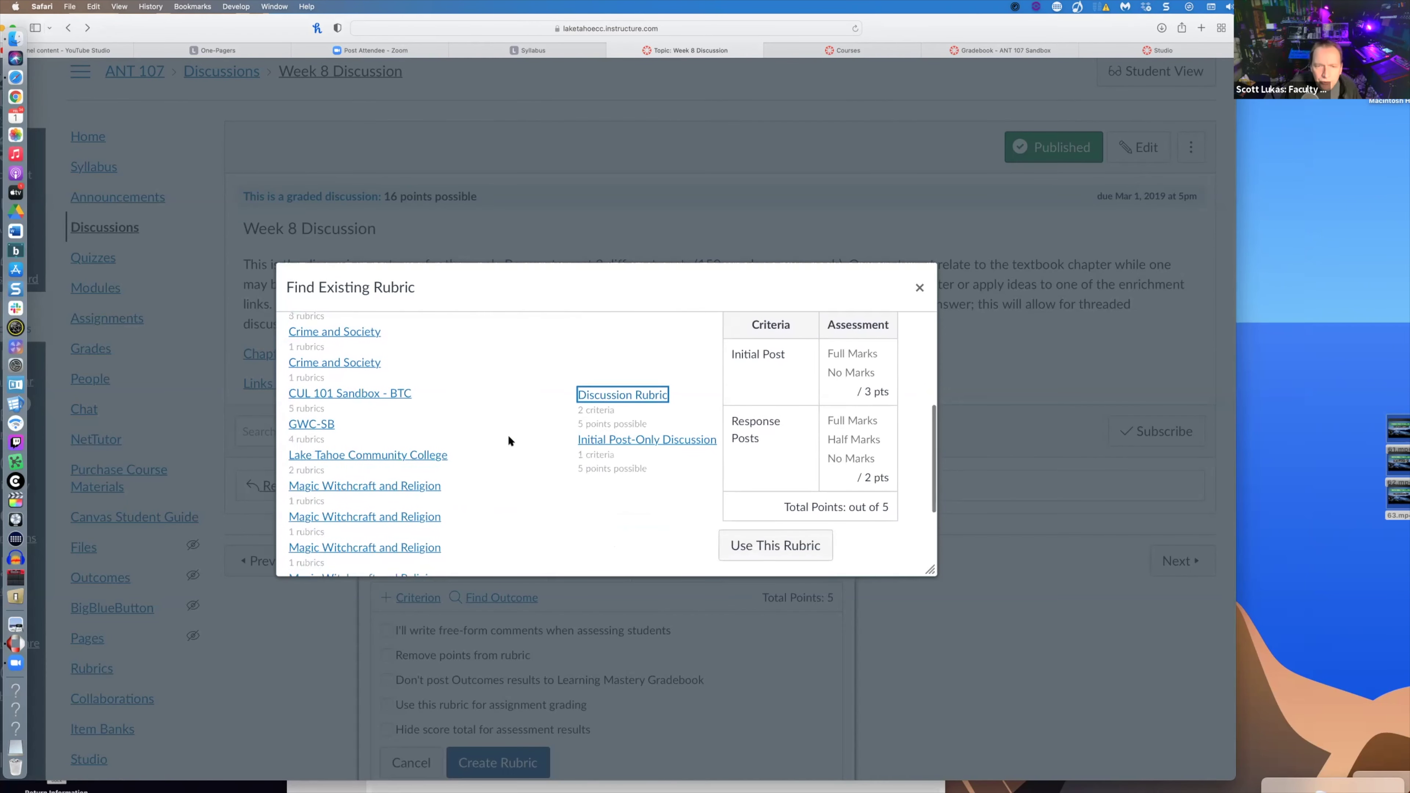
scroll(509, 436, "down", 2)
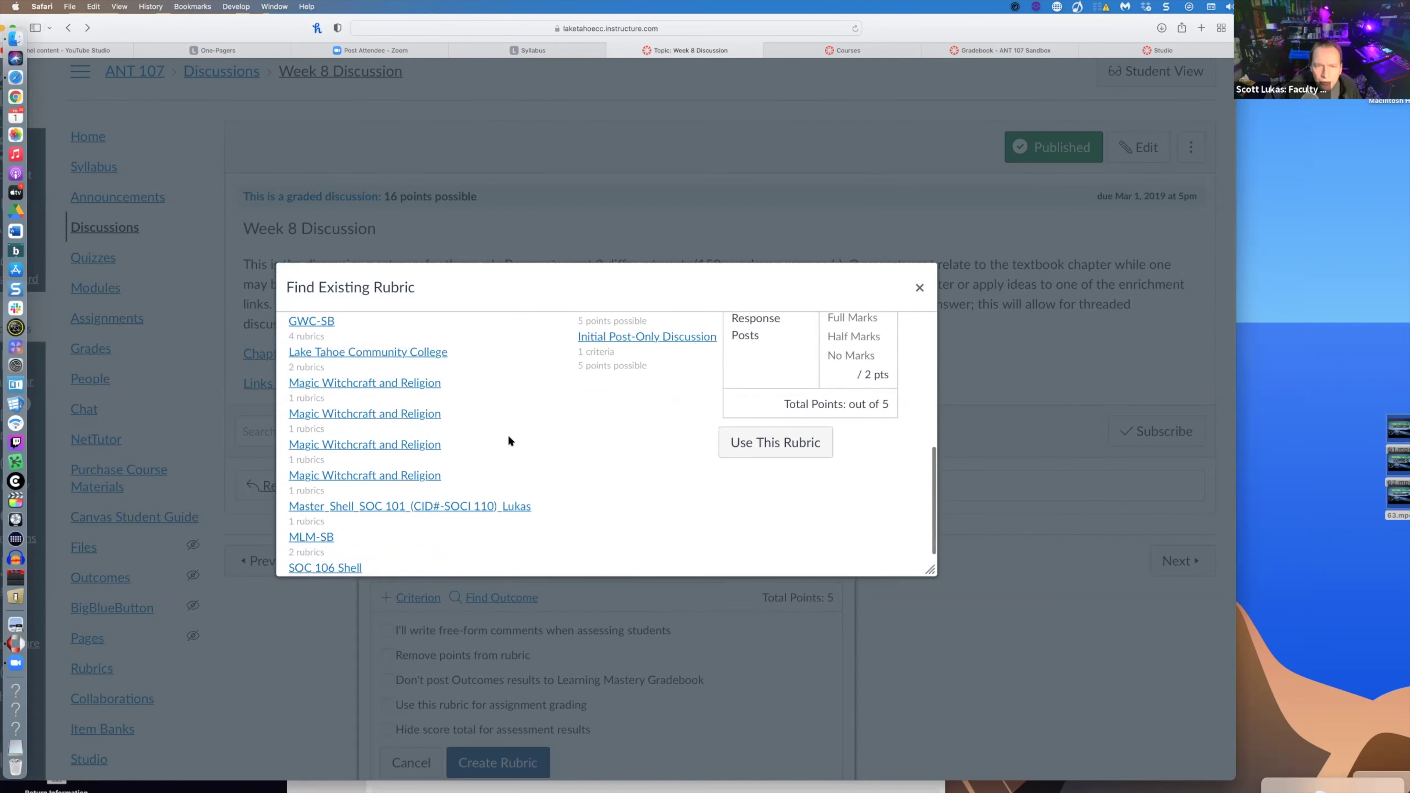
scroll(507, 435, "up", 2)
scroll(508, 435, "down", 3)
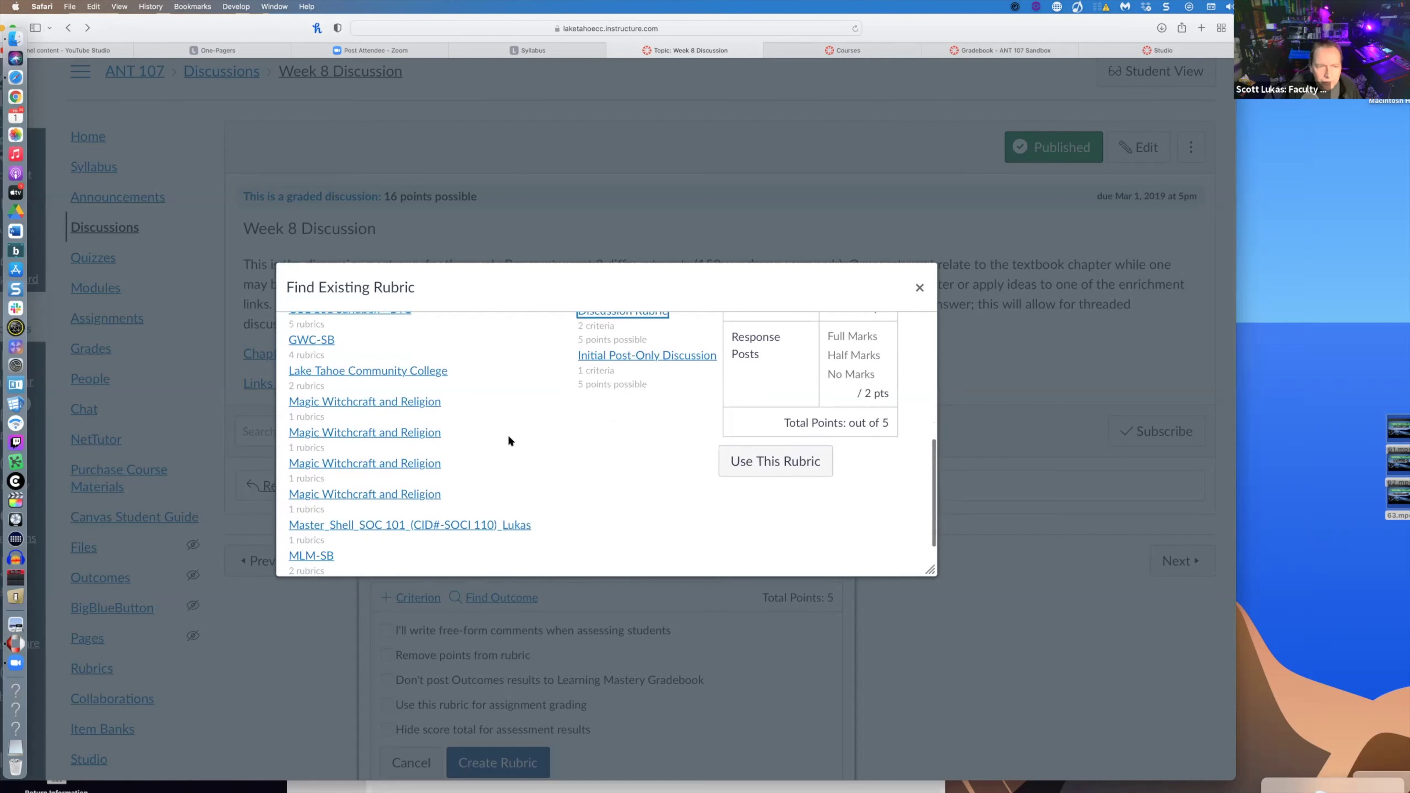
scroll(508, 441, "down", 1)
scroll(508, 441, "up", 10)
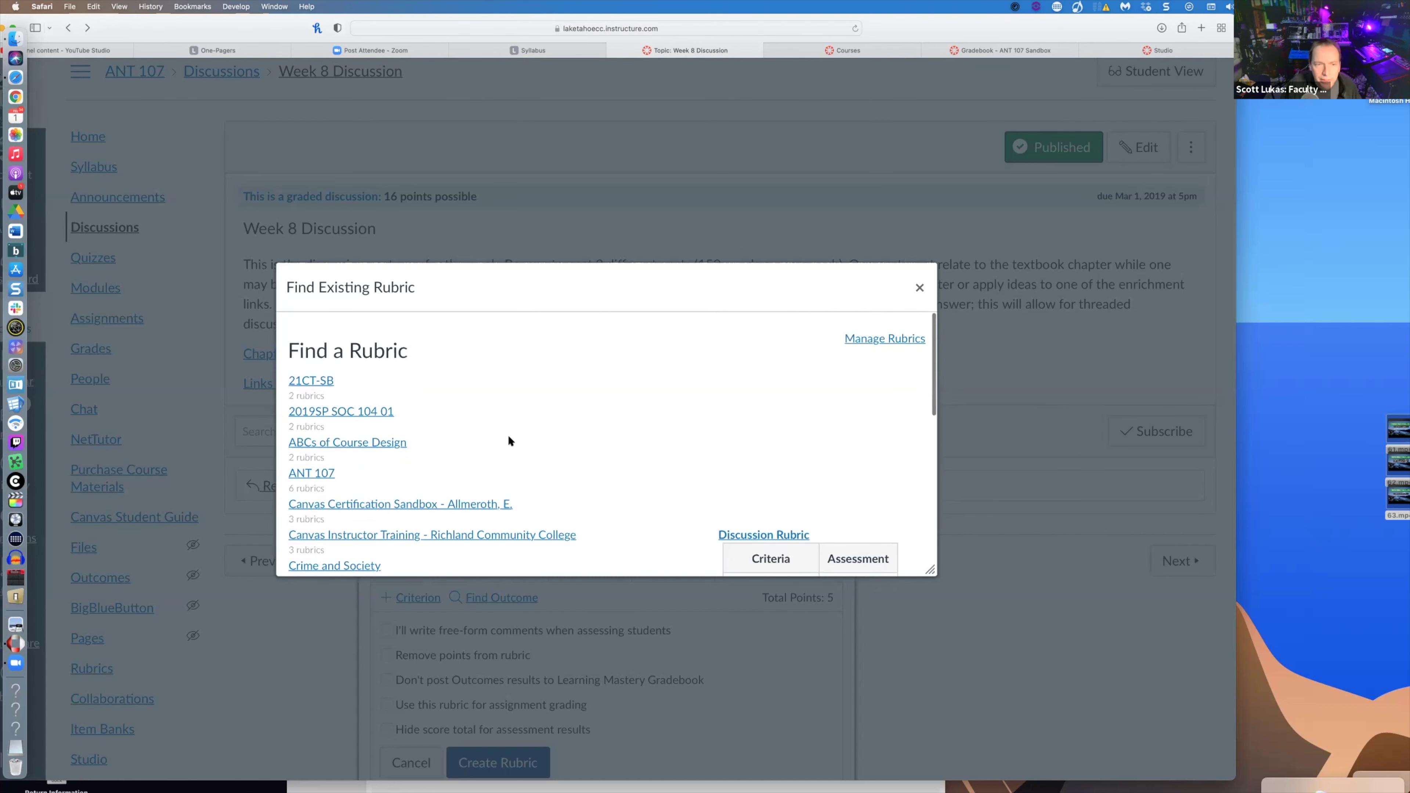
left_click(919, 287)
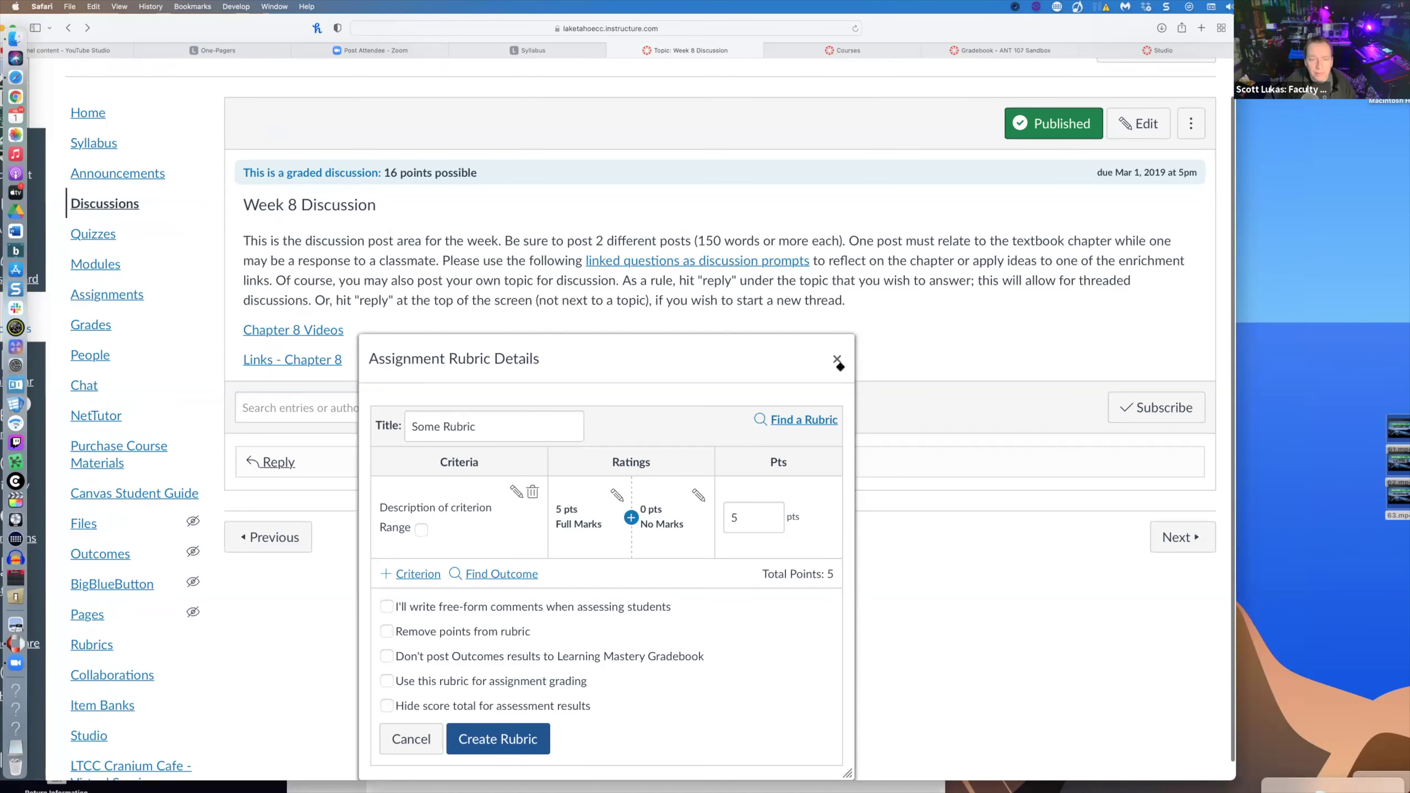
left_click(837, 359)
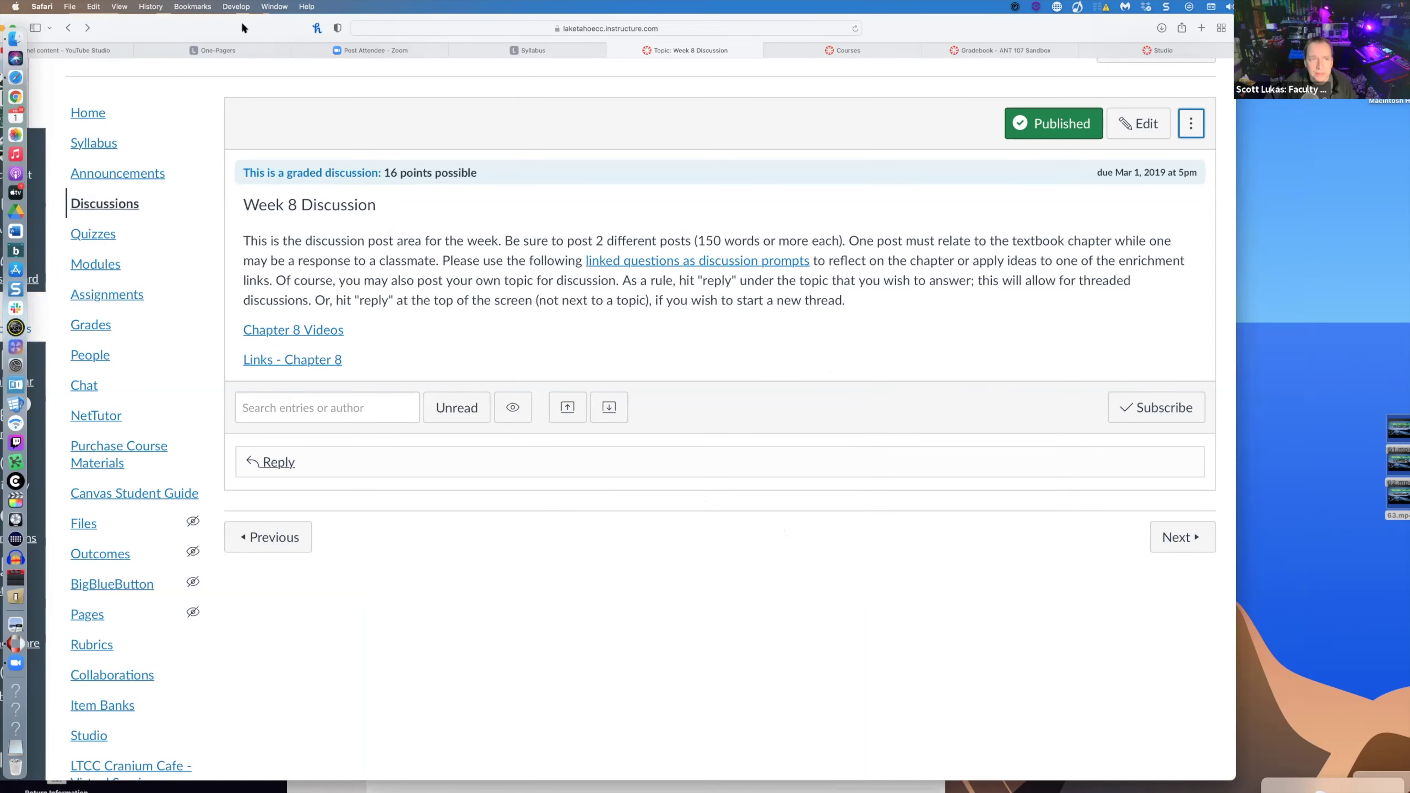
- Open the feature options in the ANT 107 course settings, expand Allow Outcome Extra Credit, and review the remaining features
left_click_drag(242, 28, 319, 11)
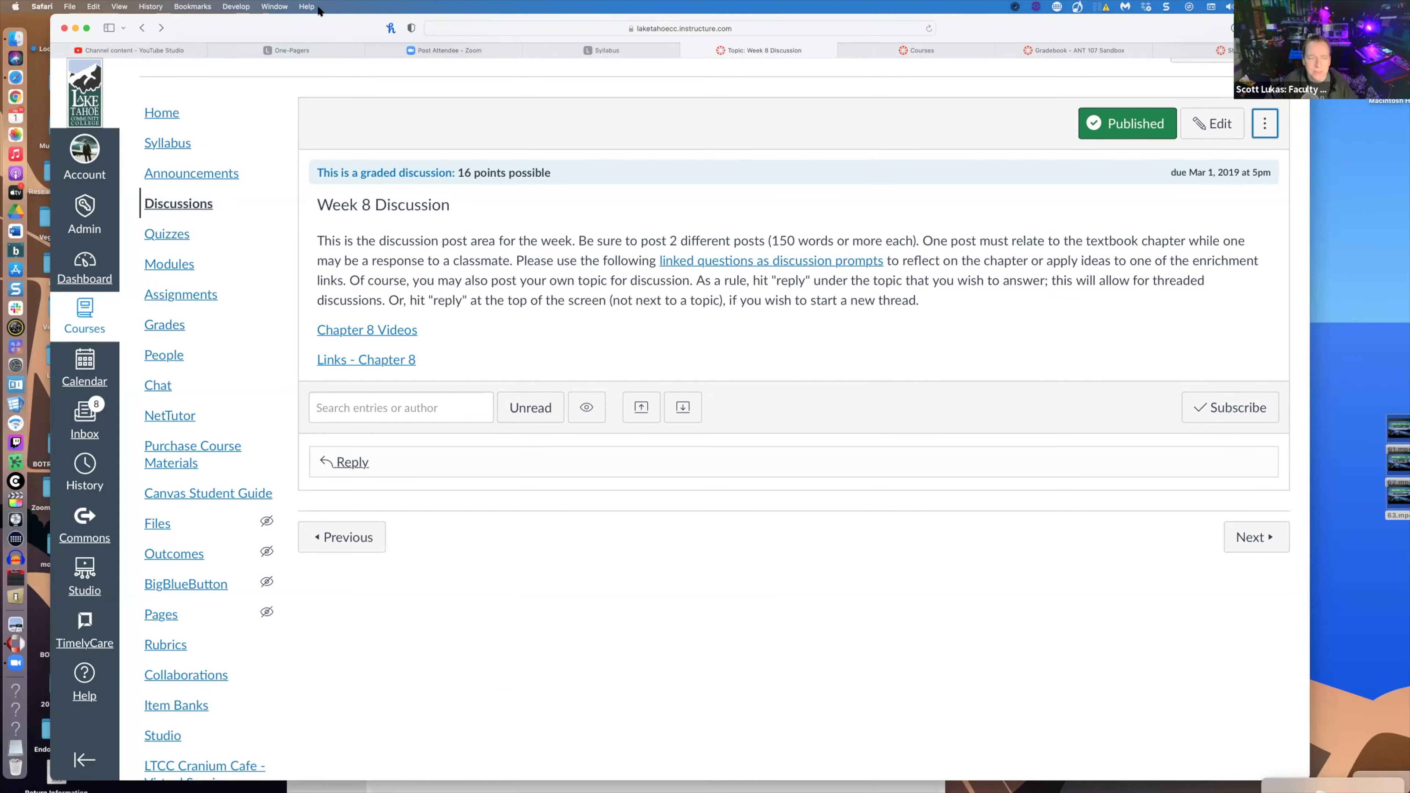
scroll(199, 704, "down", 5)
left_click(167, 727)
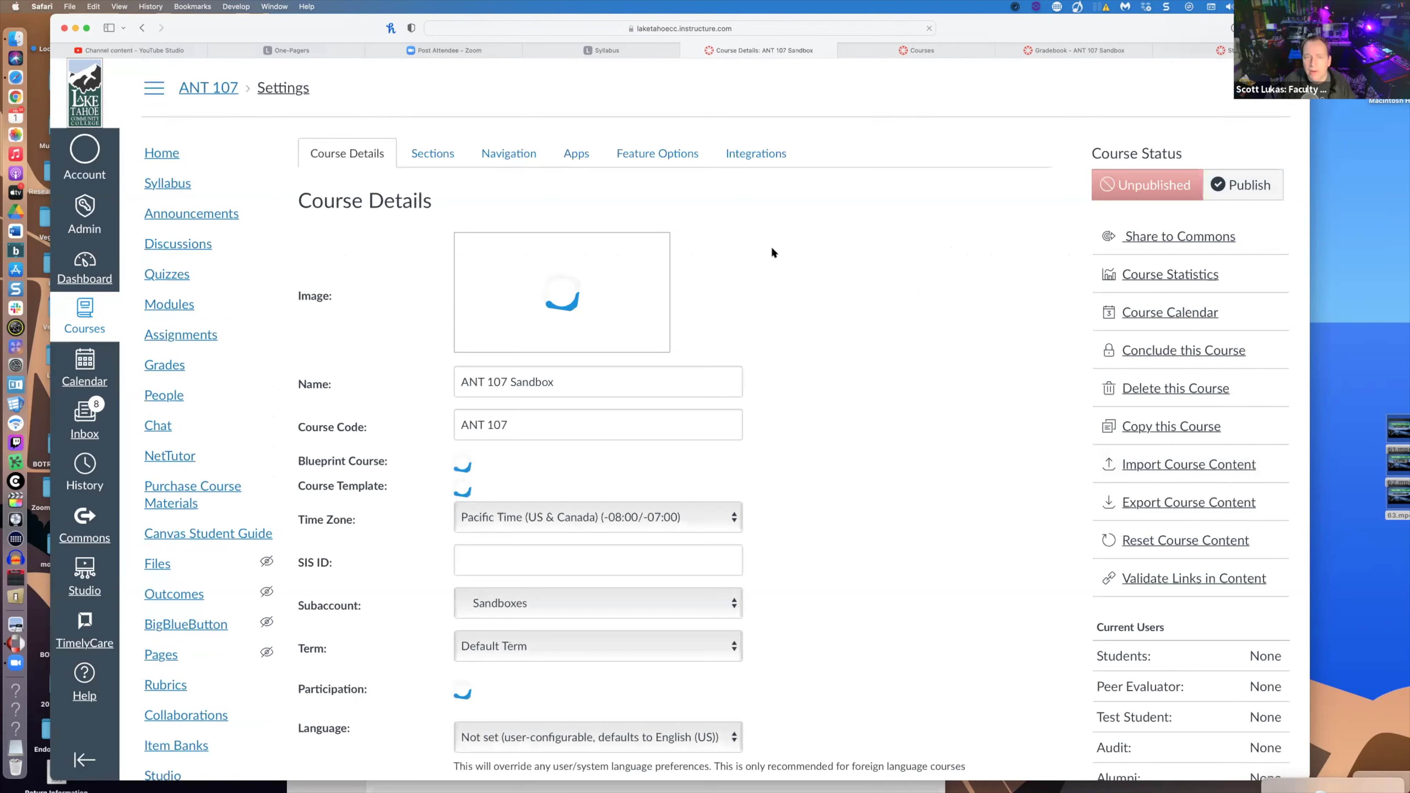
left_click(675, 157)
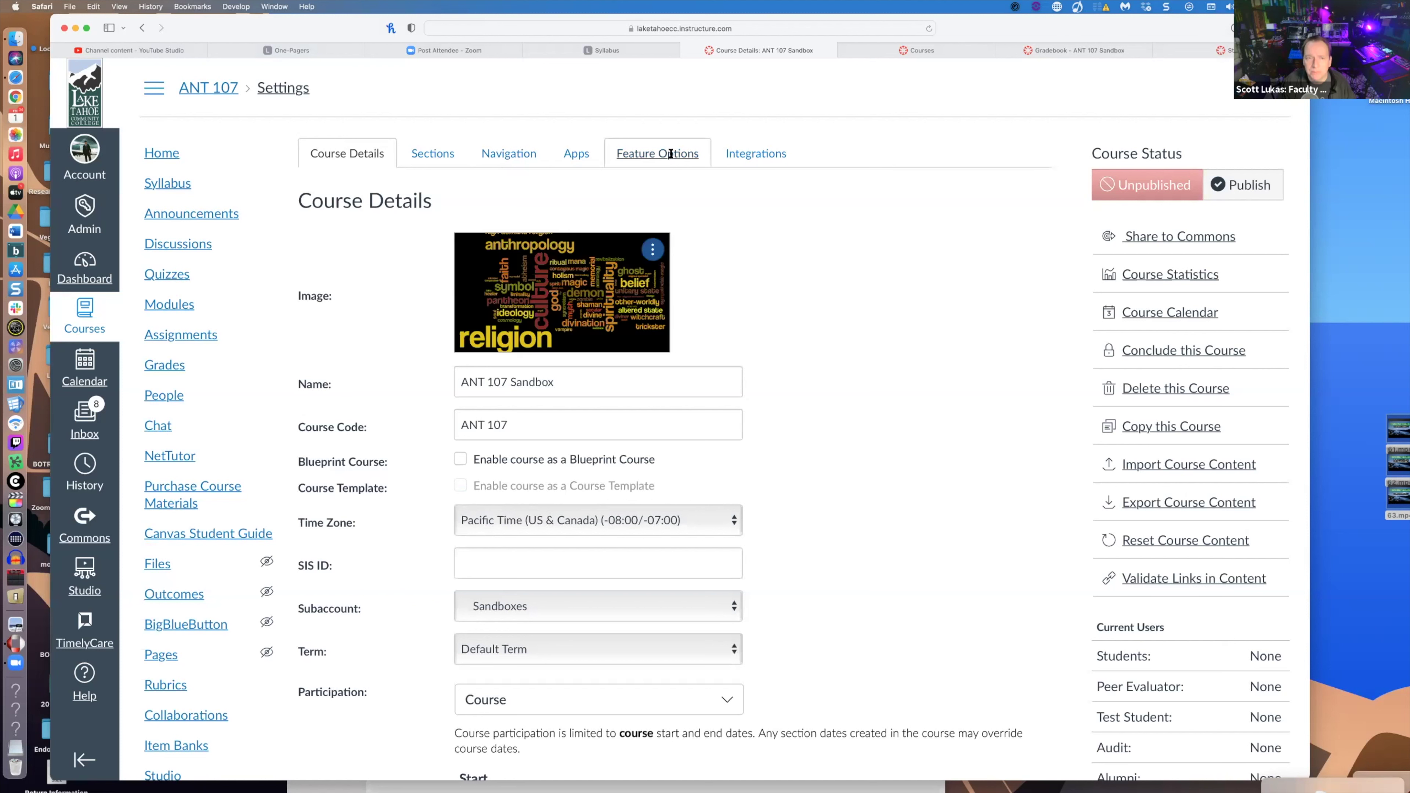
left_click(313, 326)
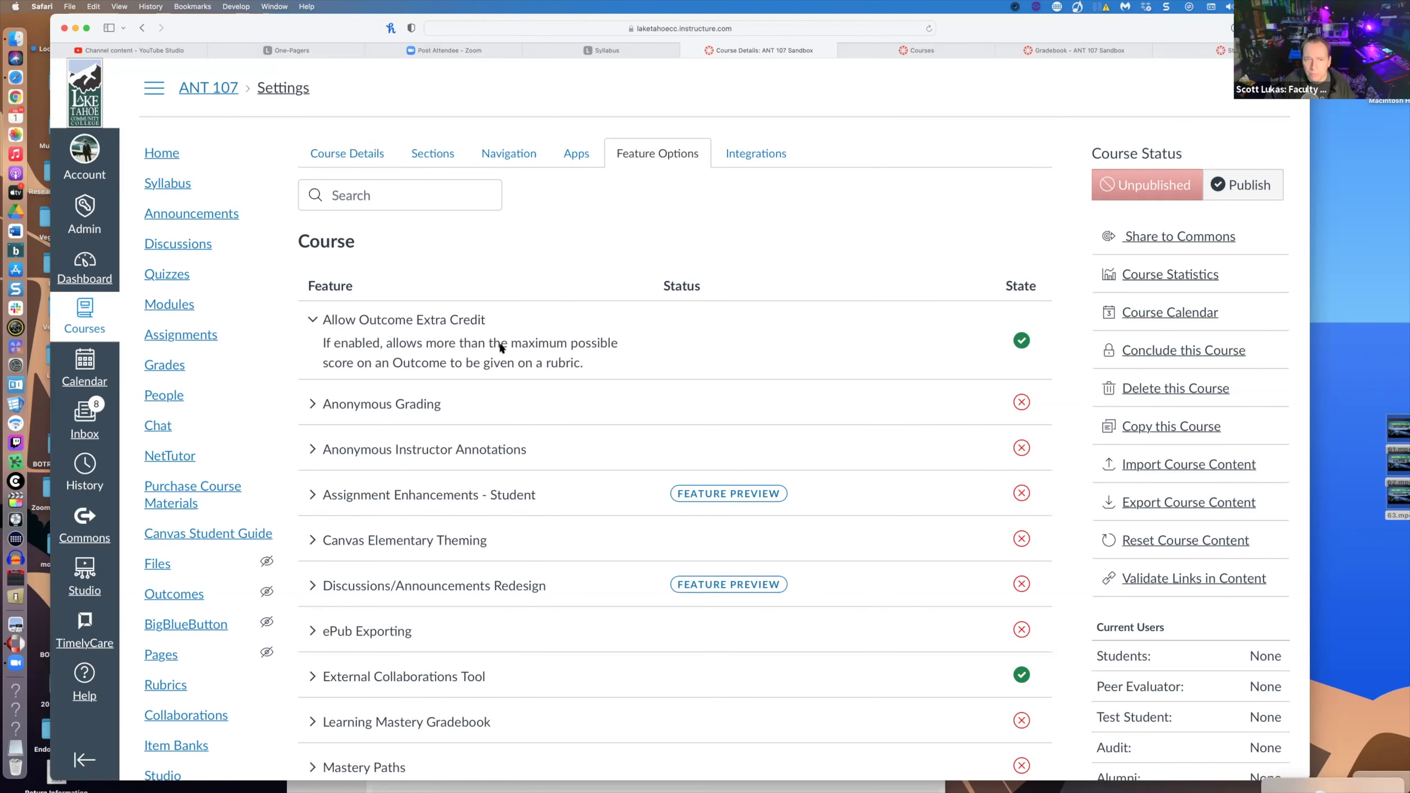
scroll(677, 420, "down", 8)
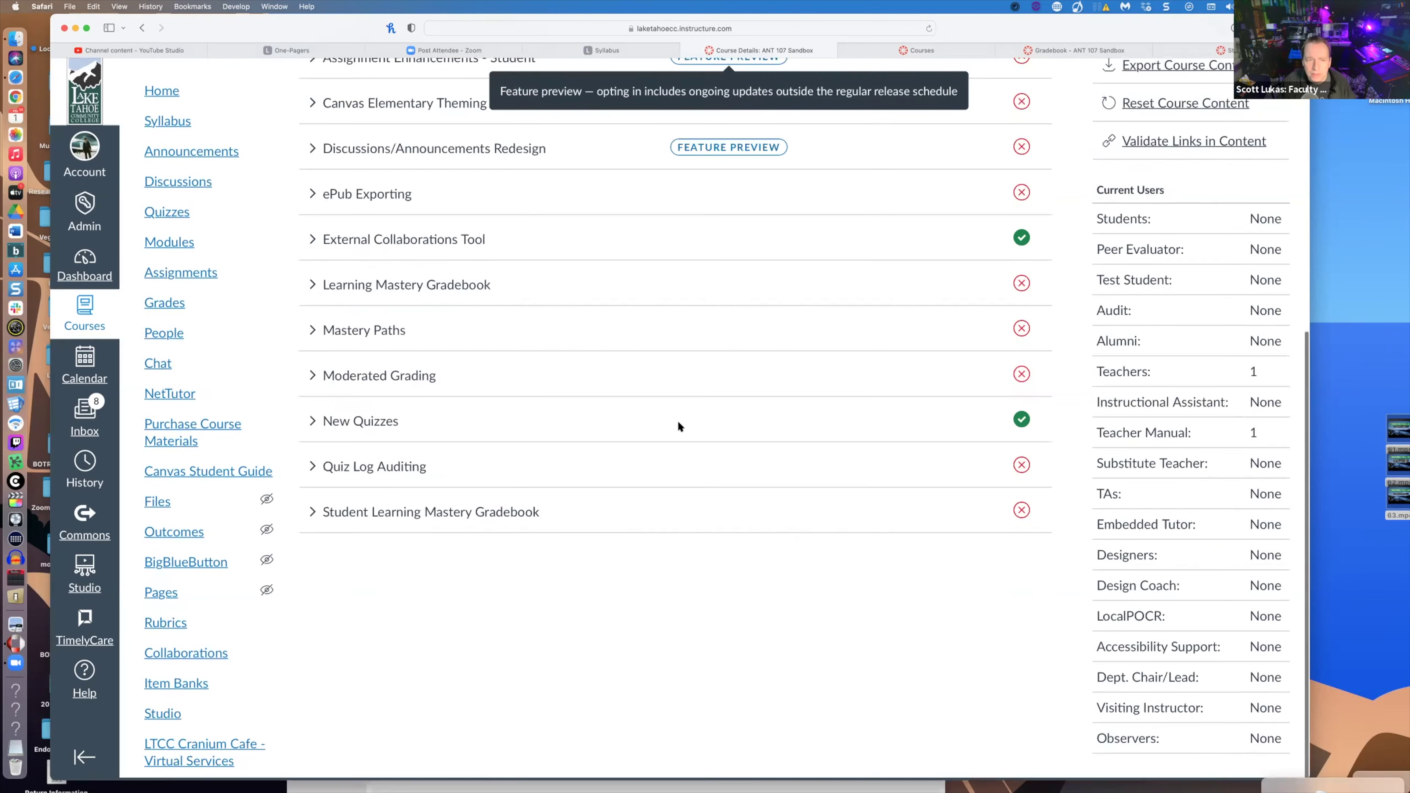